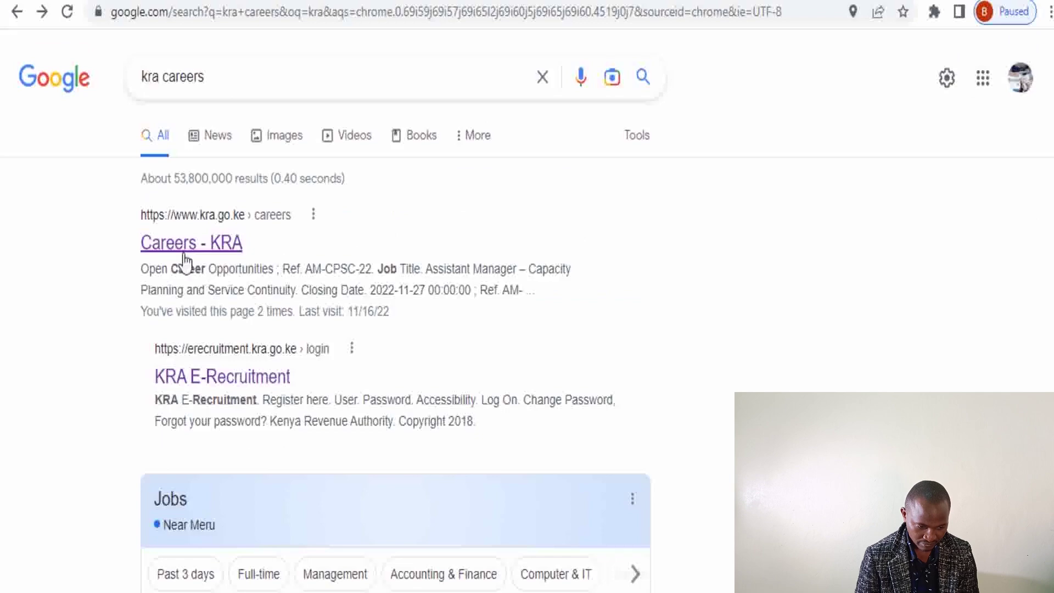
Open the KRA careers page from the search results and scroll to Open Career Opportunities
{"action": "left_click", "coordinate": [182, 244]}
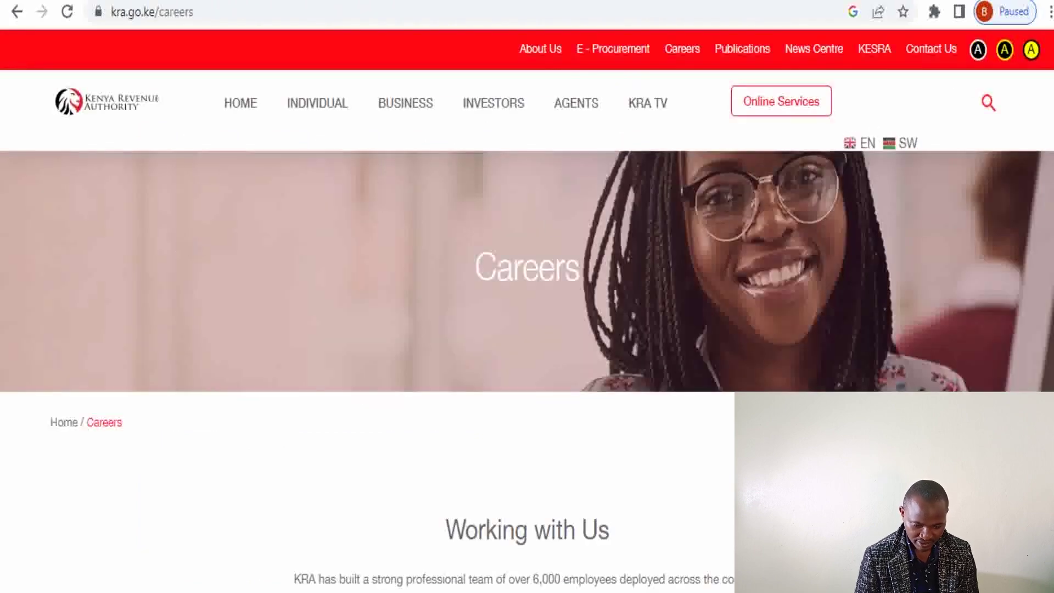
{"action": "scroll", "coordinate": [526, 329], "scroll_direction": "down", "scroll_amount": 12}
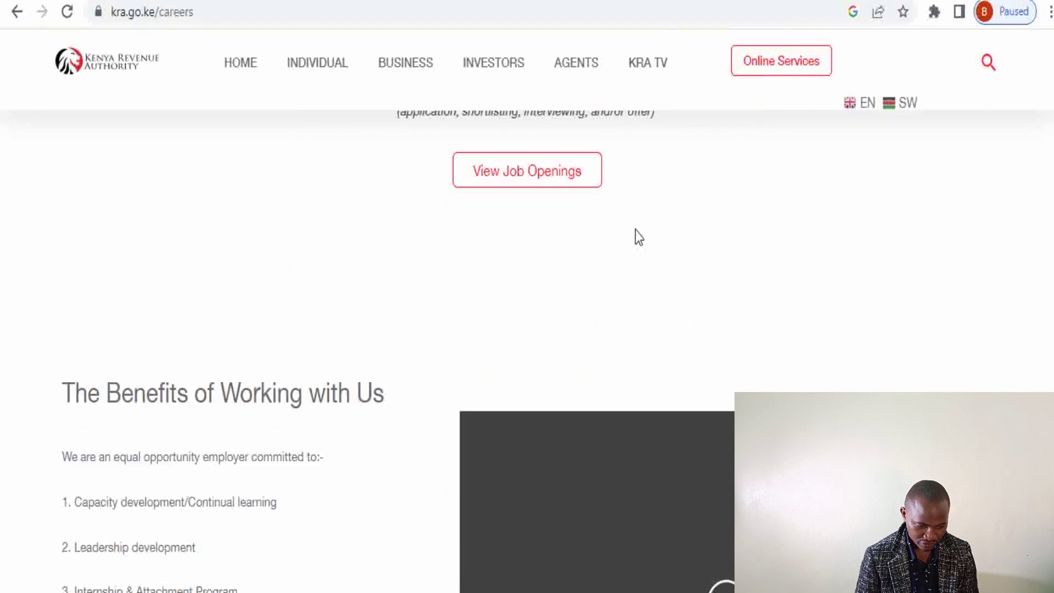
{"action": "scroll", "coordinate": [549, 181], "scroll_direction": "down", "scroll_amount": 3}
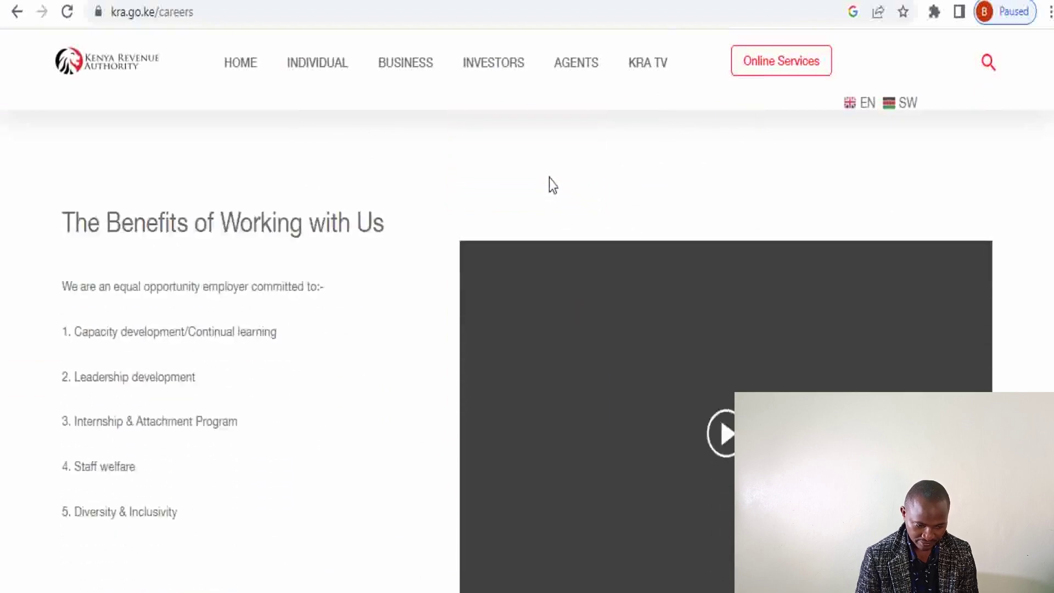
{"action": "scroll", "coordinate": [548, 179], "scroll_direction": "down", "scroll_amount": 20}
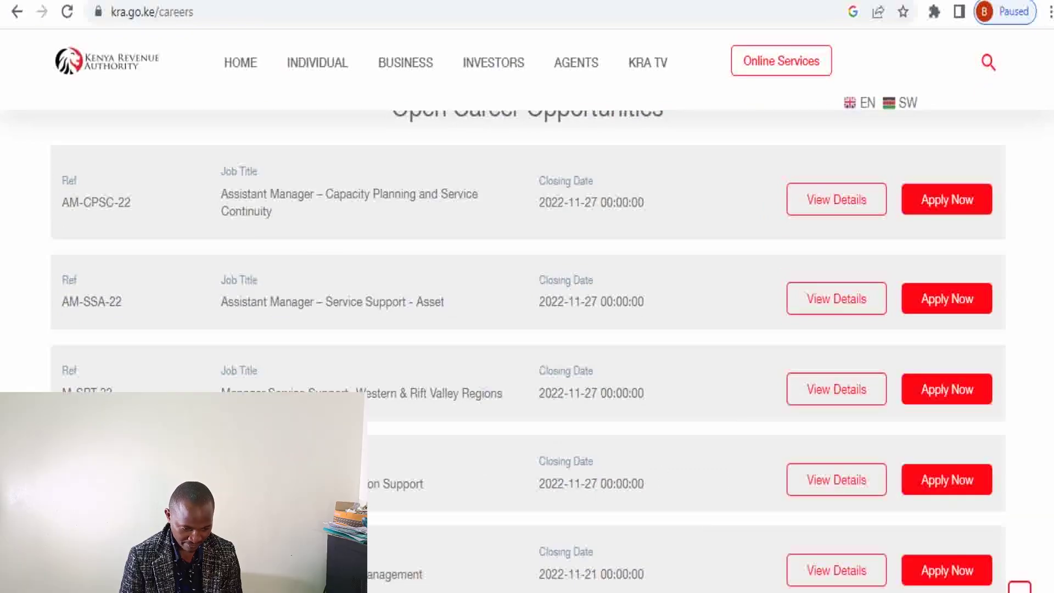
{"action": "scroll", "coordinate": [527, 329], "scroll_direction": "down", "scroll_amount": 1}
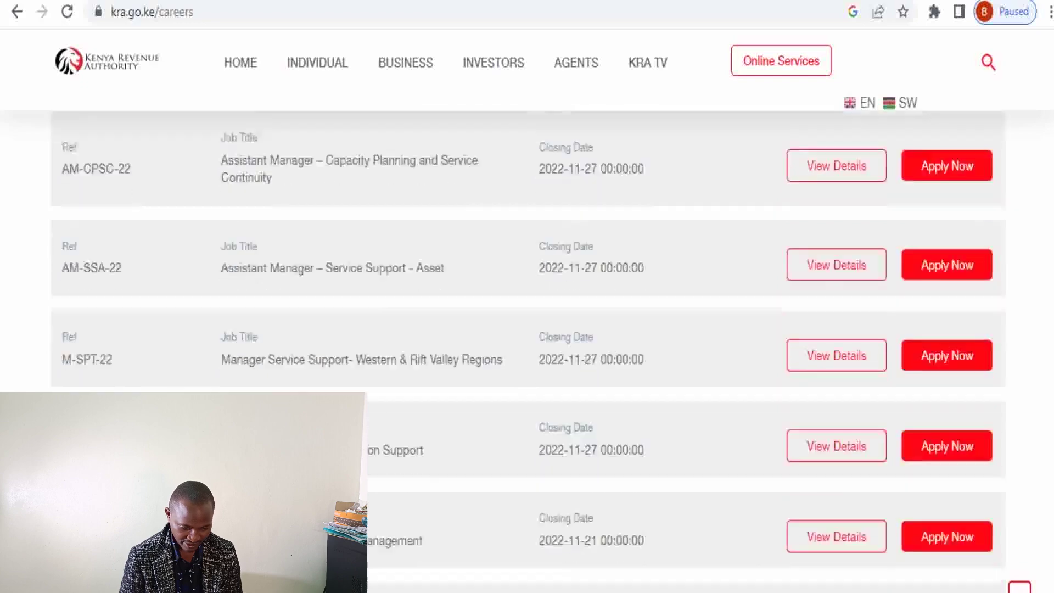
{"action": "scroll", "coordinate": [527, 329], "scroll_direction": "down", "scroll_amount": 5}
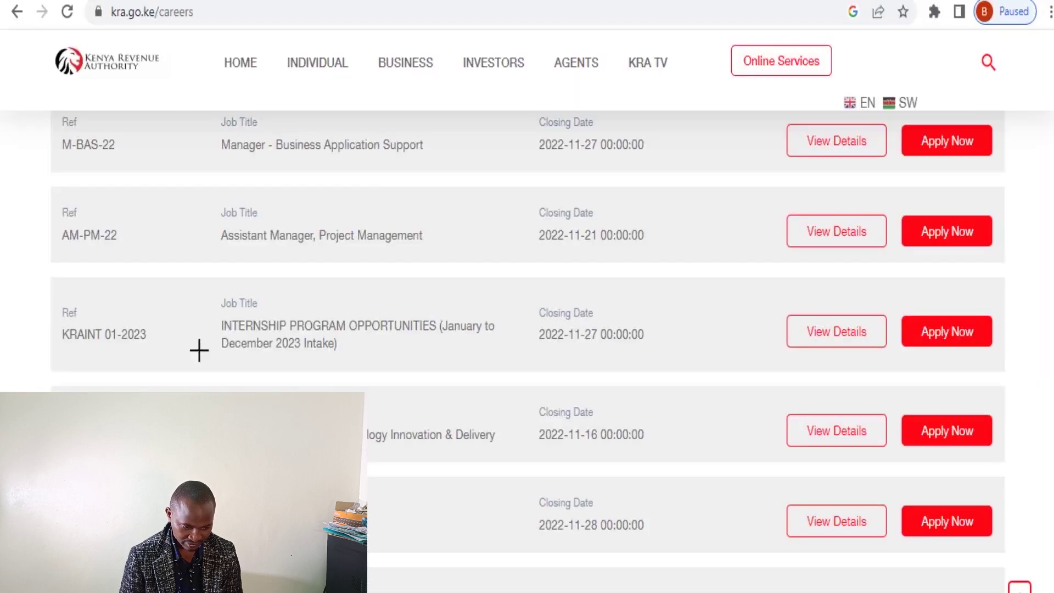
Highlight the KRAINT 01-2023 internship title and its 27 November 2022 closing date
{"action": "mouse_move", "coordinate": [203, 296]}
{"action": "left_mouse_down"}
{"action": "mouse_move", "coordinate": [296, 361]}
{"action": "mouse_move", "coordinate": [677, 378]}
{"action": "left_mouse_up"}
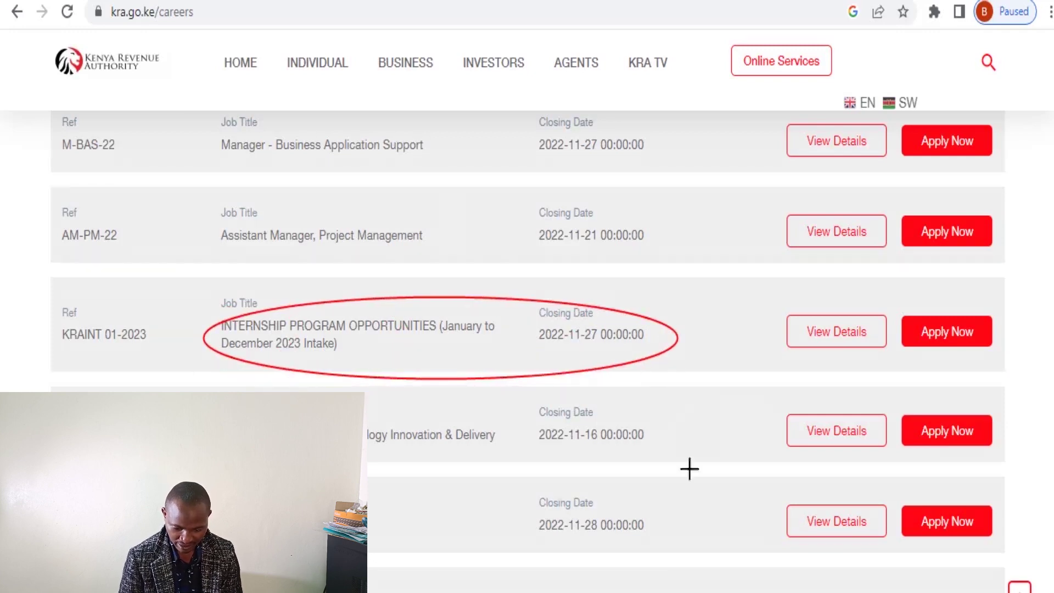
{"action": "key", "text": "Escape"}
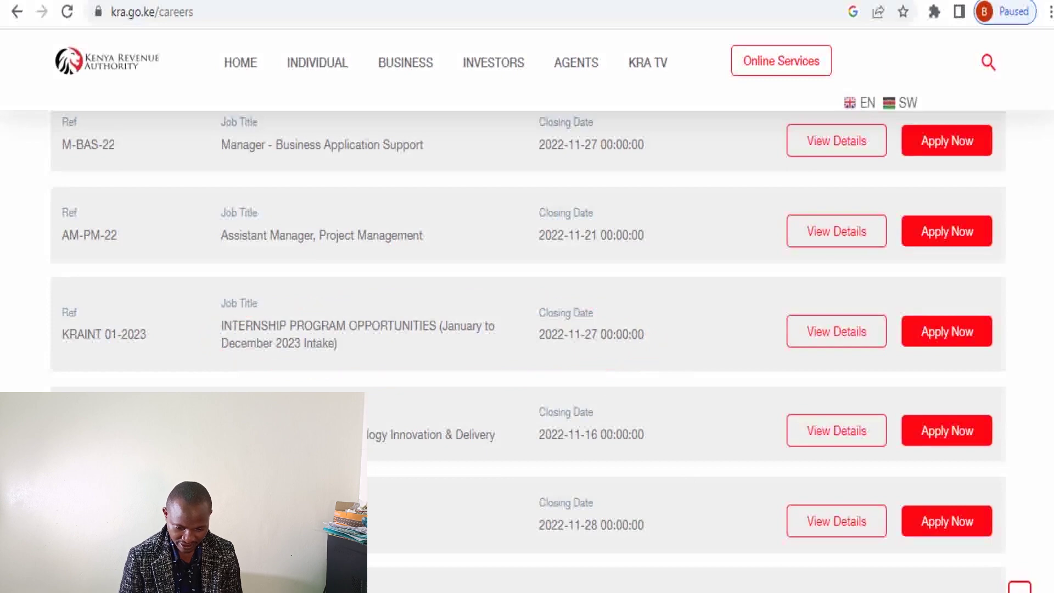
{"action": "left_click_drag", "start_coordinate": [568, 319], "coordinate": [602, 358]}
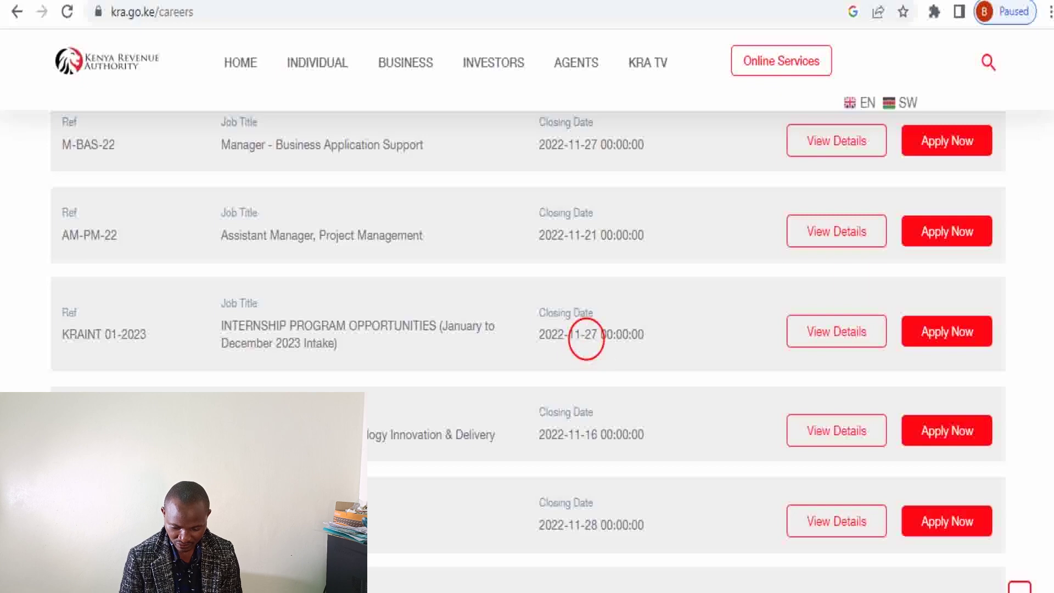
{"action": "key", "text": "Escape"}
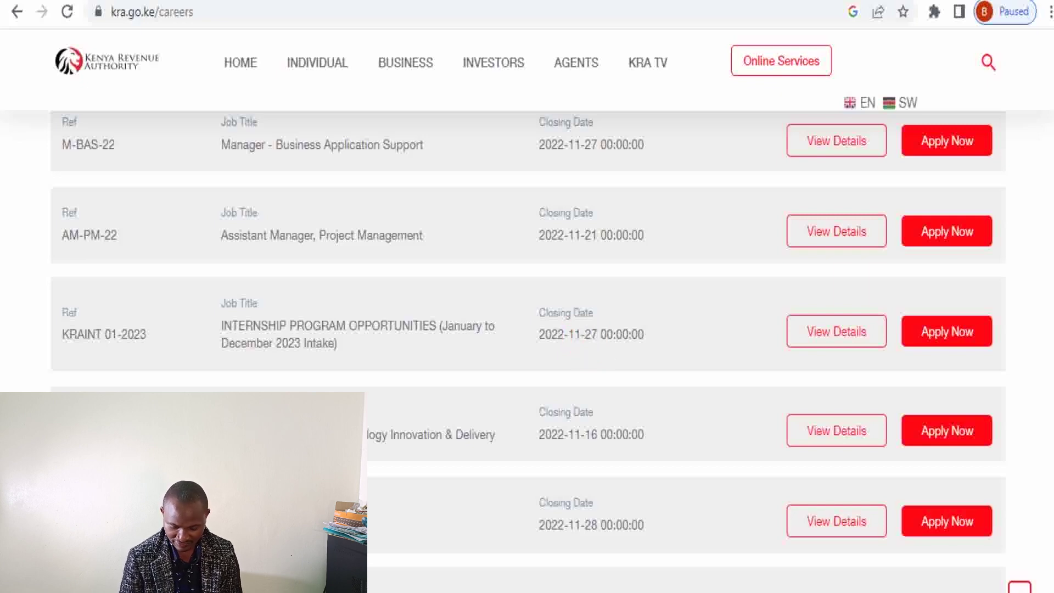
{"action": "scroll", "coordinate": [527, 329], "scroll_direction": "down", "scroll_amount": 2}
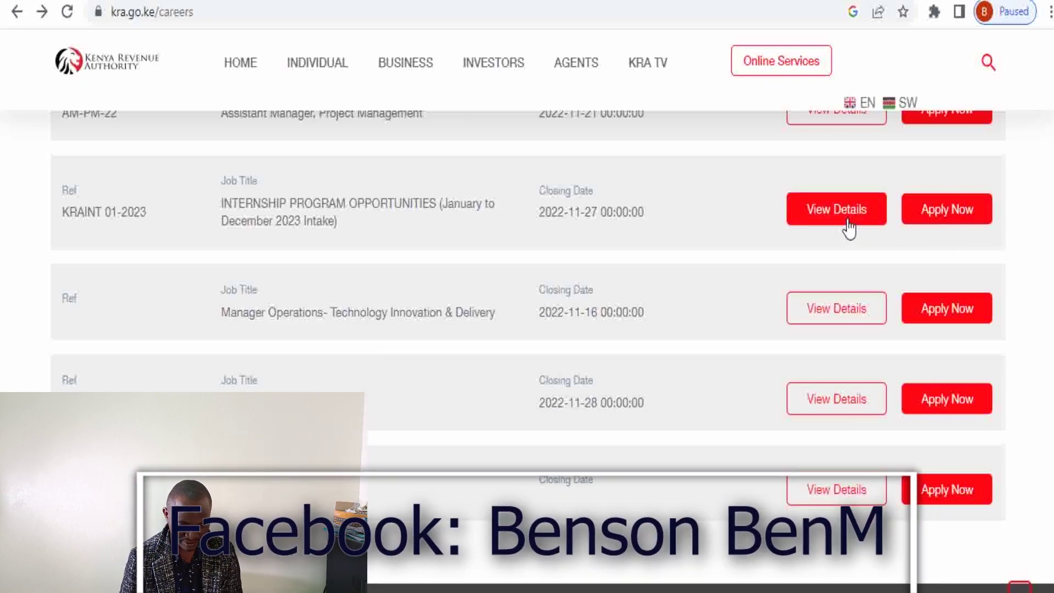
Open the KRAINT 01-2023 internship details and mark the list of eligible disciplines
{"action": "left_click", "coordinate": [848, 226]}
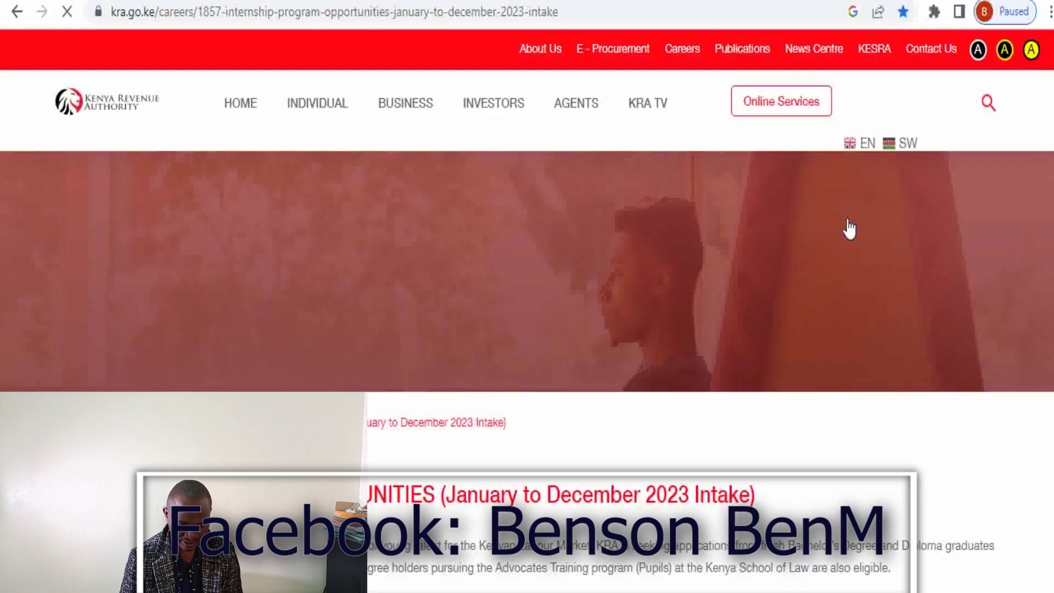
{"action": "scroll", "coordinate": [810, 542], "scroll_direction": "down", "scroll_amount": 7}
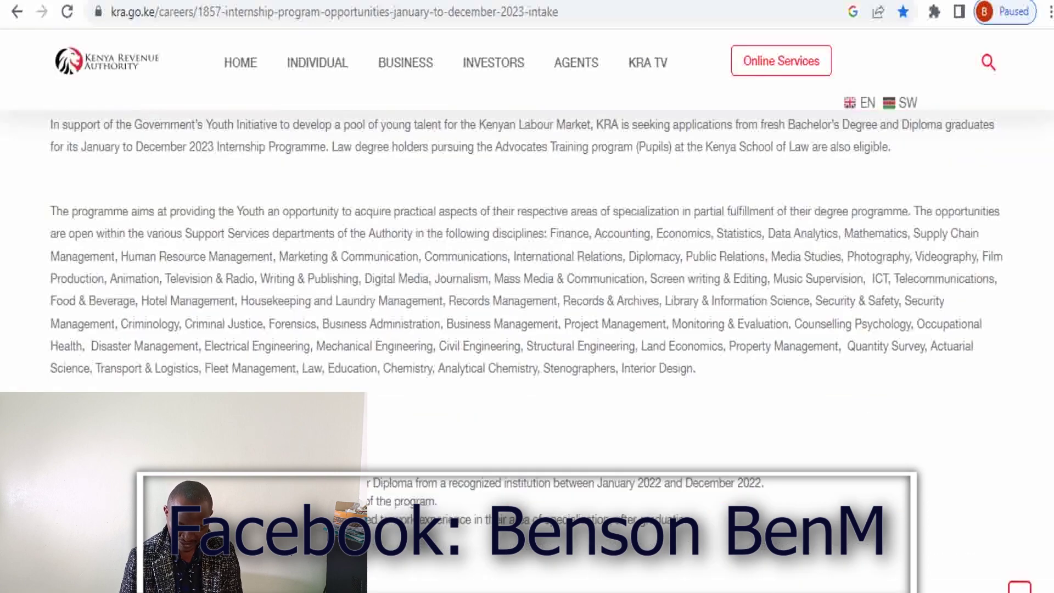
{"action": "mouse_move", "coordinate": [522, 162]}
{"action": "left_mouse_down"}
{"action": "mouse_move", "coordinate": [484, 421]}
{"action": "mouse_move", "coordinate": [544, 455]}
{"action": "mouse_move", "coordinate": [350, 413]}
{"action": "left_mouse_up"}
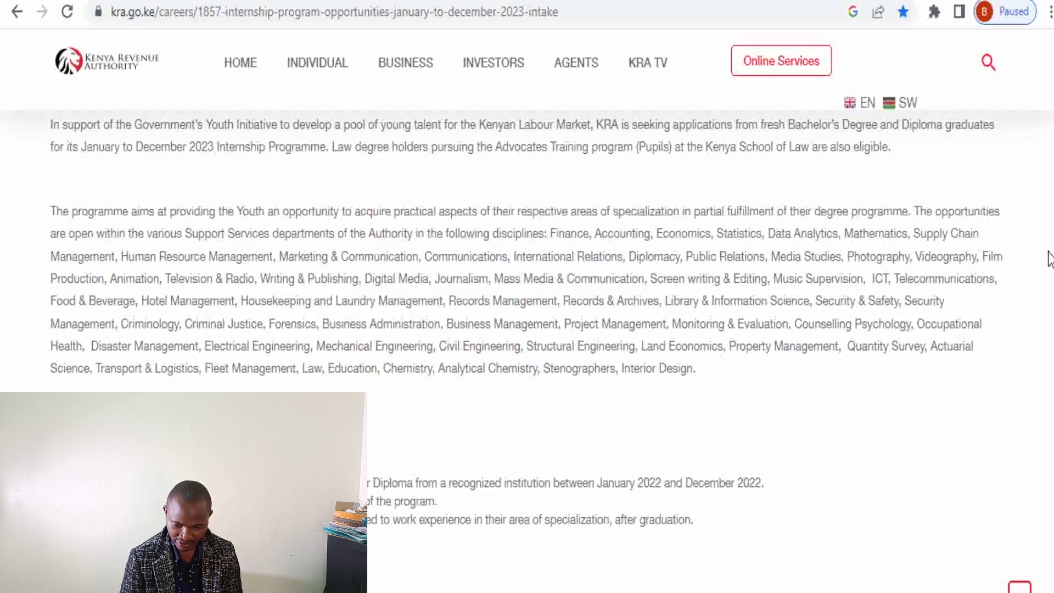
{"action": "scroll", "coordinate": [527, 351], "scroll_direction": "down", "scroll_amount": 4}
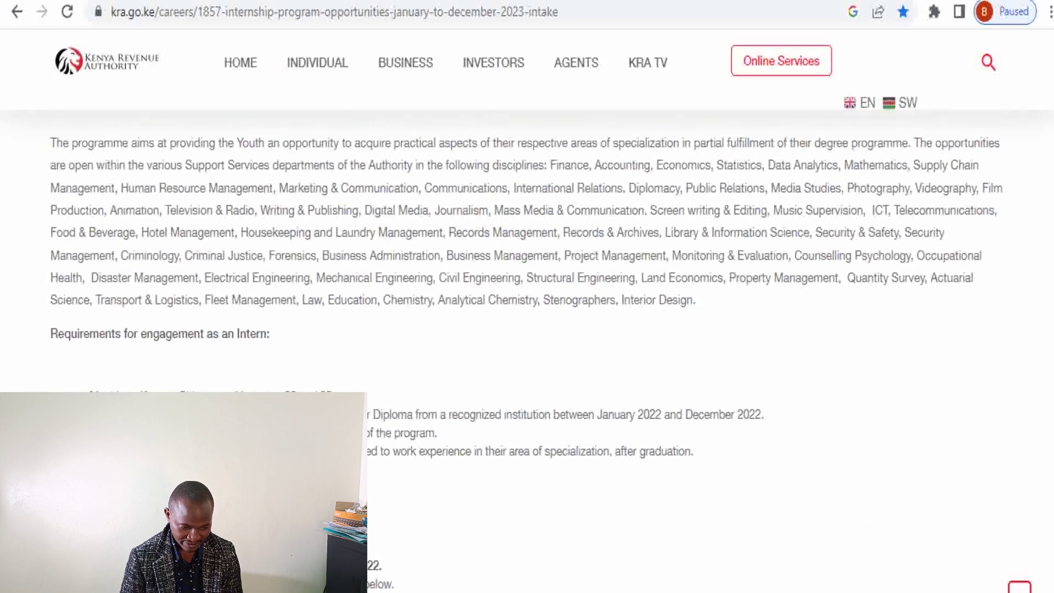
{"action": "scroll", "coordinate": [526, 352], "scroll_direction": "up", "scroll_amount": 3}
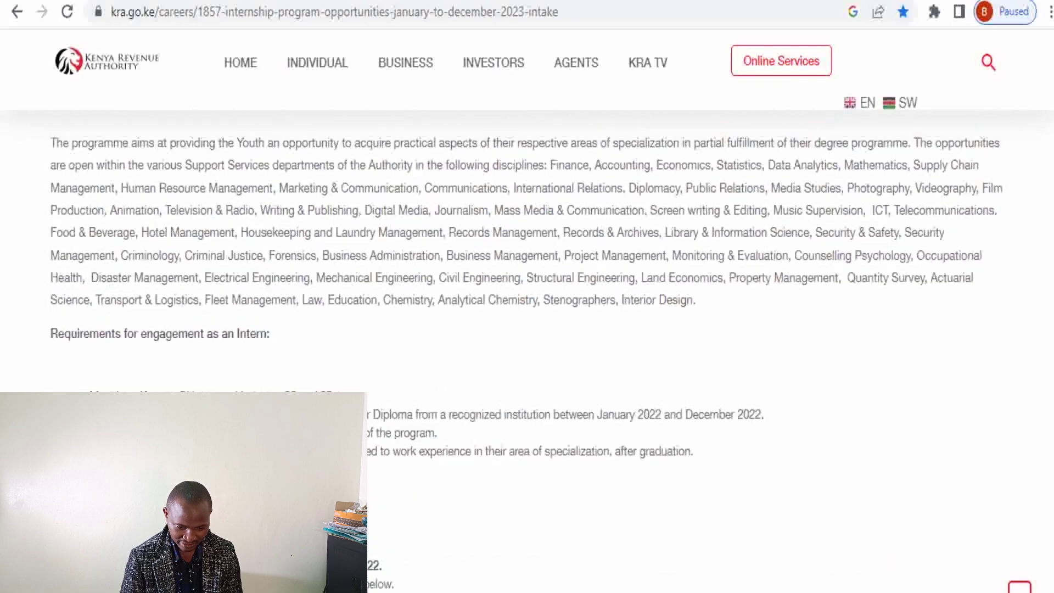
{"action": "scroll", "coordinate": [526, 351], "scroll_direction": "down", "scroll_amount": 2}
{"action": "scroll", "coordinate": [926, 379], "scroll_direction": "down", "scroll_amount": 4}
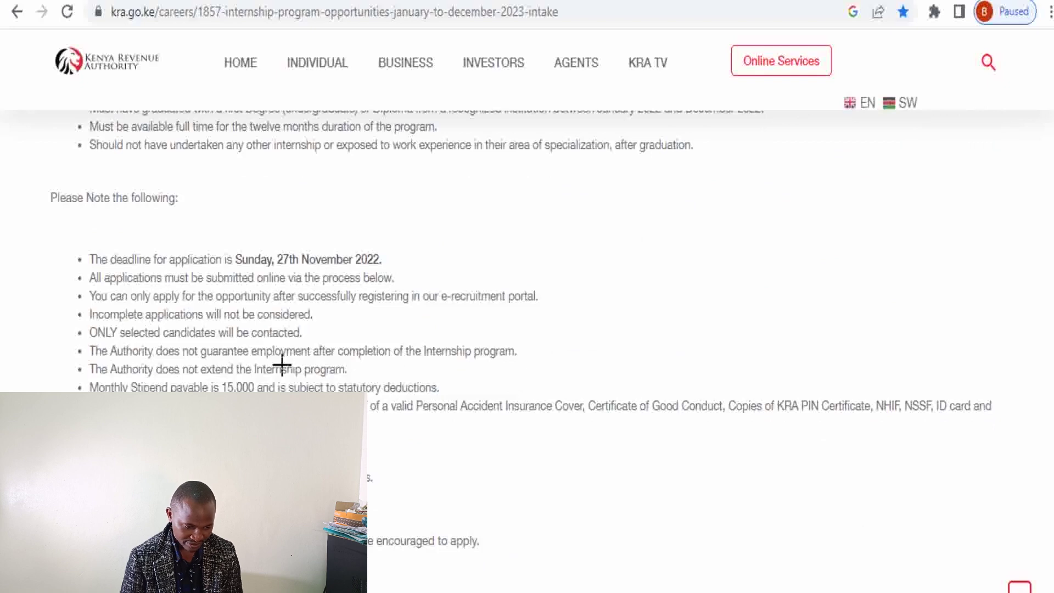
Highlight the deadline notes, 15,000 stipend, and insurance, good conduct, KRA PIN, NHIF, NSSF and ID requirements
{"action": "mouse_move", "coordinate": [186, 210]}
{"action": "left_mouse_down"}
{"action": "mouse_move", "coordinate": [183, 372]}
{"action": "mouse_move", "coordinate": [253, 428]}
{"action": "mouse_move", "coordinate": [328, 431]}
{"action": "left_mouse_up"}
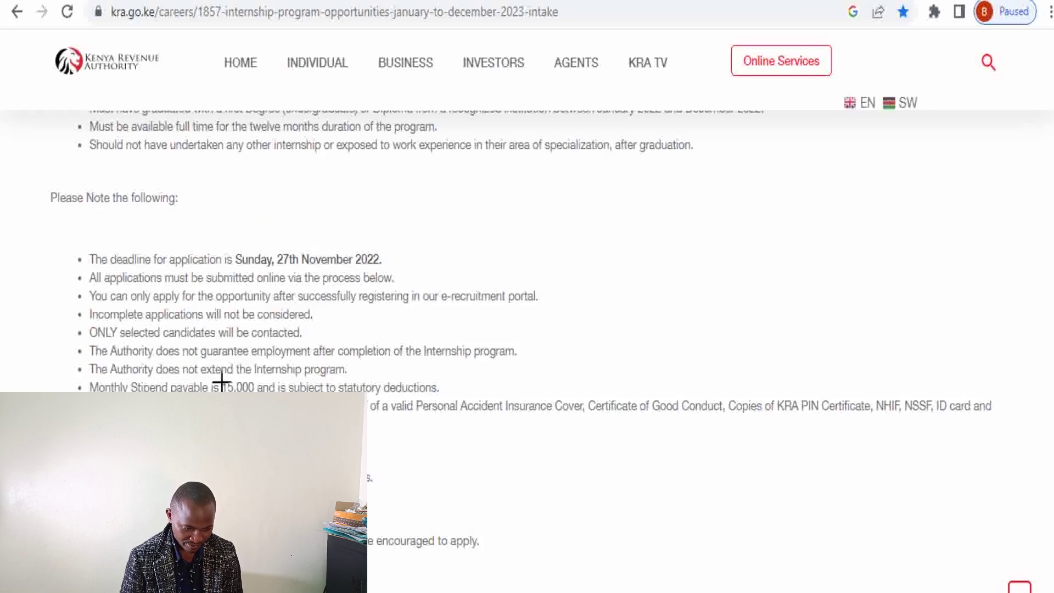
{"action": "mouse_move", "coordinate": [216, 369]}
{"action": "left_mouse_down"}
{"action": "mouse_move", "coordinate": [220, 384]}
{"action": "mouse_move", "coordinate": [262, 409]}
{"action": "left_mouse_up"}
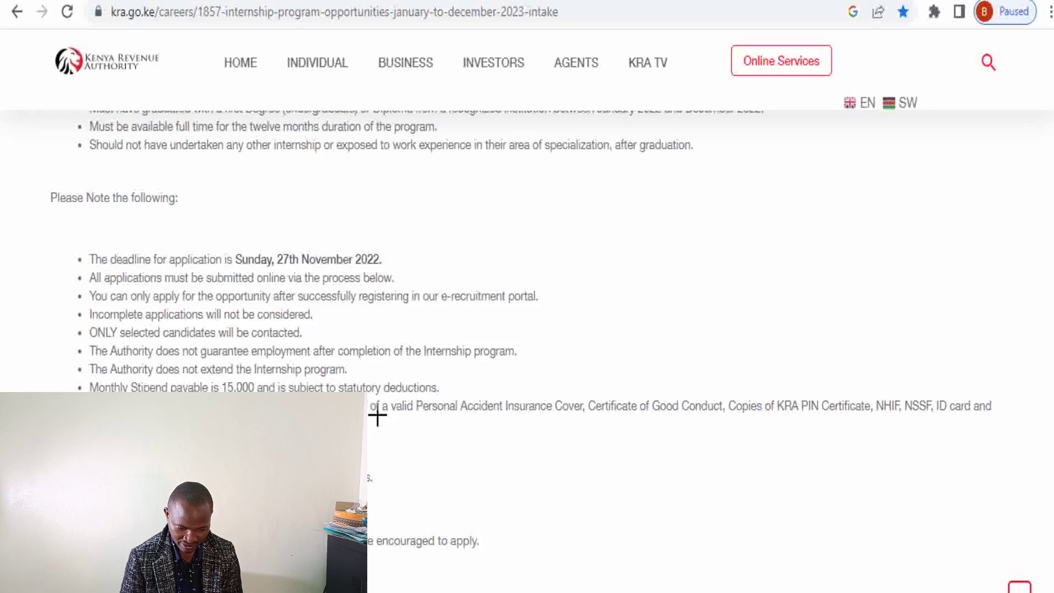
{"action": "mouse_move", "coordinate": [402, 383]}
{"action": "left_mouse_down"}
{"action": "mouse_move", "coordinate": [543, 433]}
{"action": "mouse_move", "coordinate": [578, 424]}
{"action": "mouse_move", "coordinate": [553, 432]}
{"action": "left_mouse_up"}
{"action": "left_click_drag", "start_coordinate": [586, 380], "coordinate": [712, 469]}
{"action": "left_click_drag", "start_coordinate": [732, 377], "coordinate": [869, 428]}
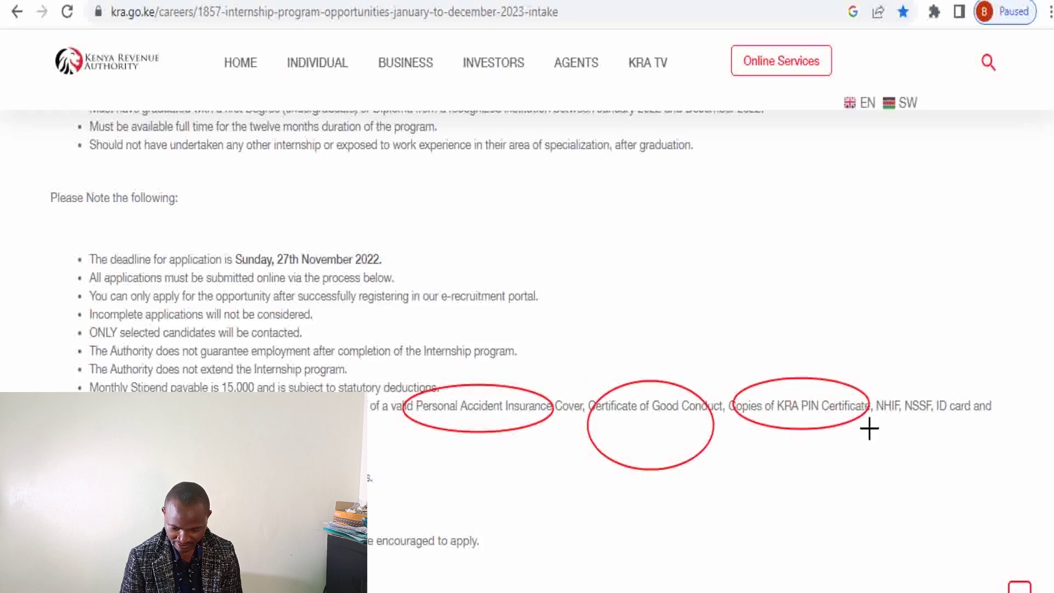
{"action": "left_click_drag", "start_coordinate": [872, 388], "coordinate": [997, 422]}
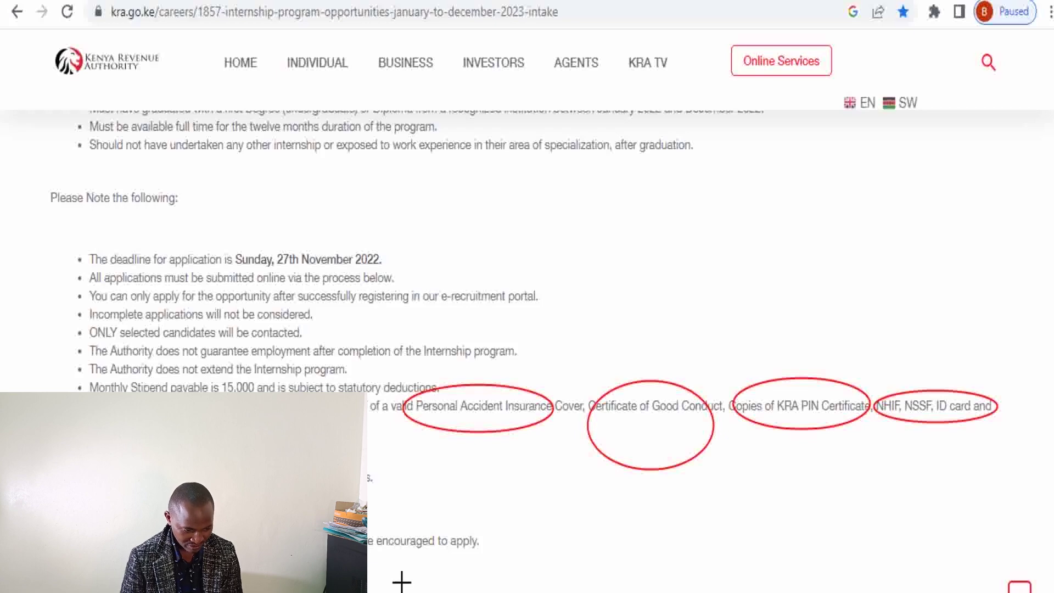
{"action": "key", "text": "Escape"}
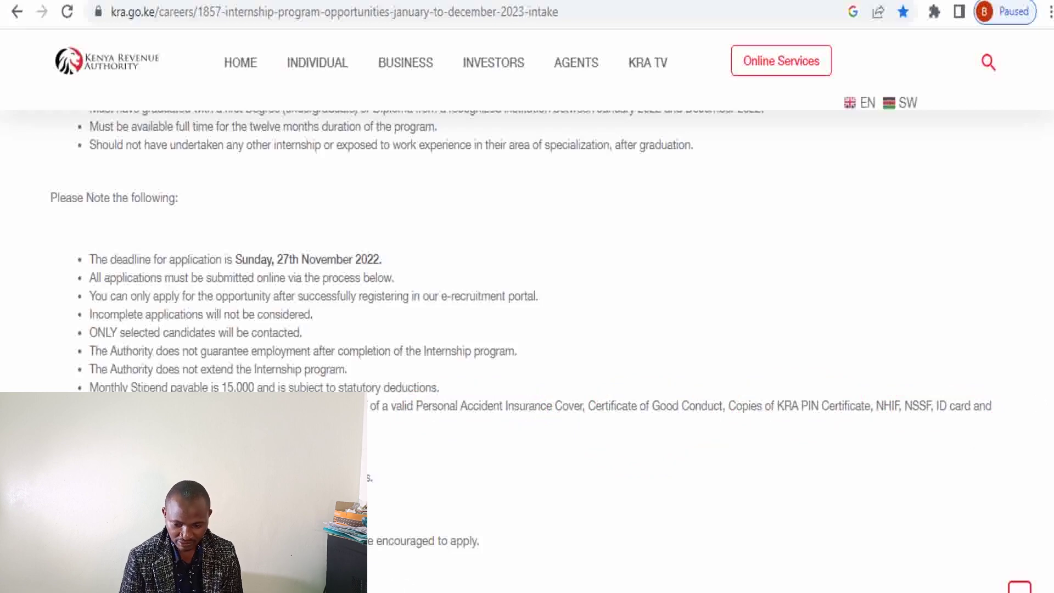
{"action": "scroll", "coordinate": [521, 285], "scroll_direction": "down", "scroll_amount": 8}
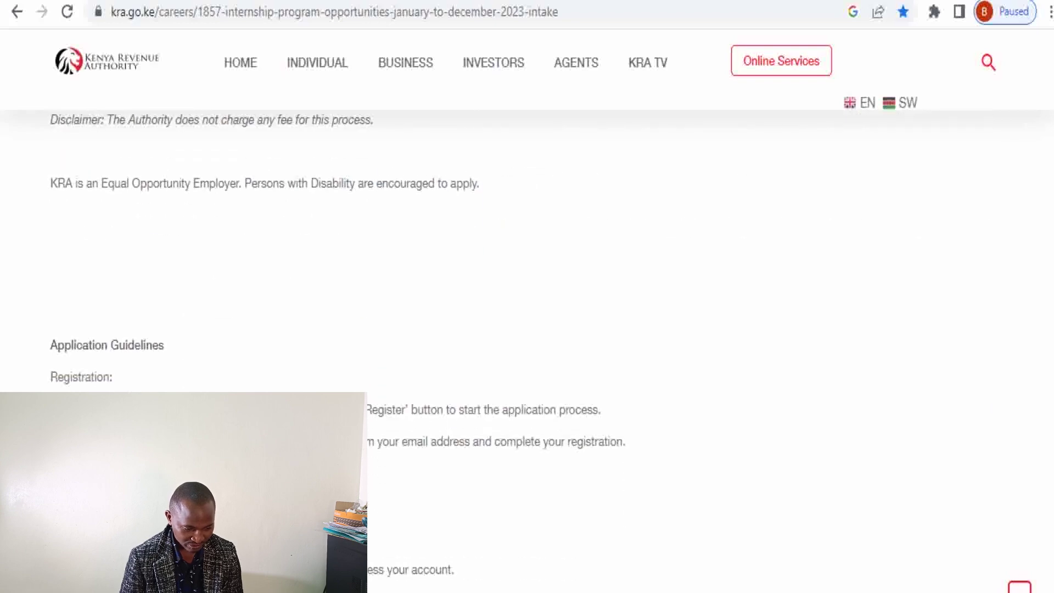
Highlight the Registration, Log on and Candidate Profile steps of the Application Guidelines
{"action": "scroll", "coordinate": [521, 286], "scroll_direction": "down", "scroll_amount": 3}
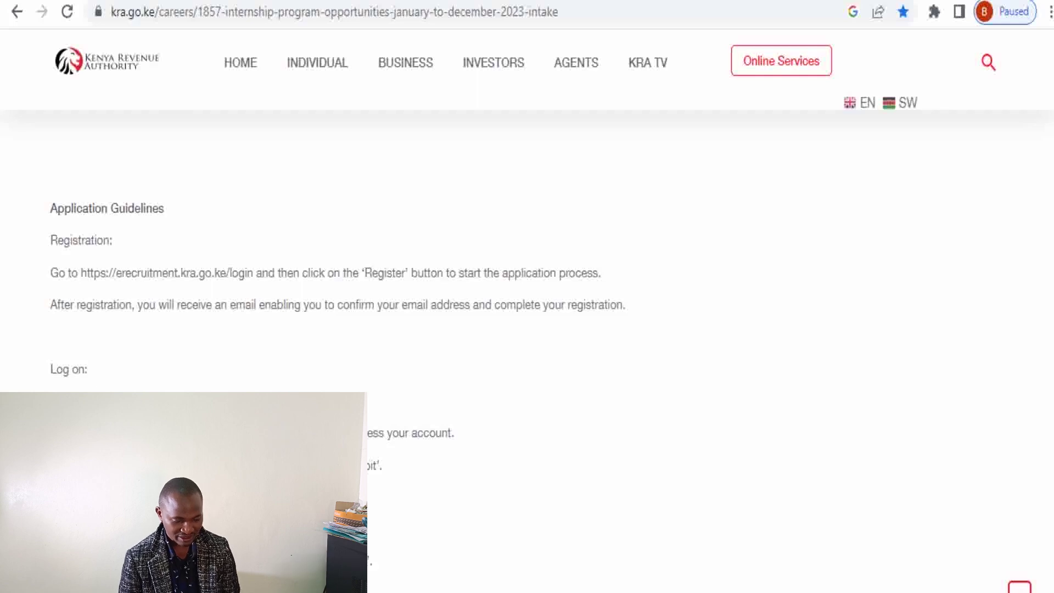
{"action": "left_click_drag", "start_coordinate": [41, 223], "coordinate": [137, 257]}
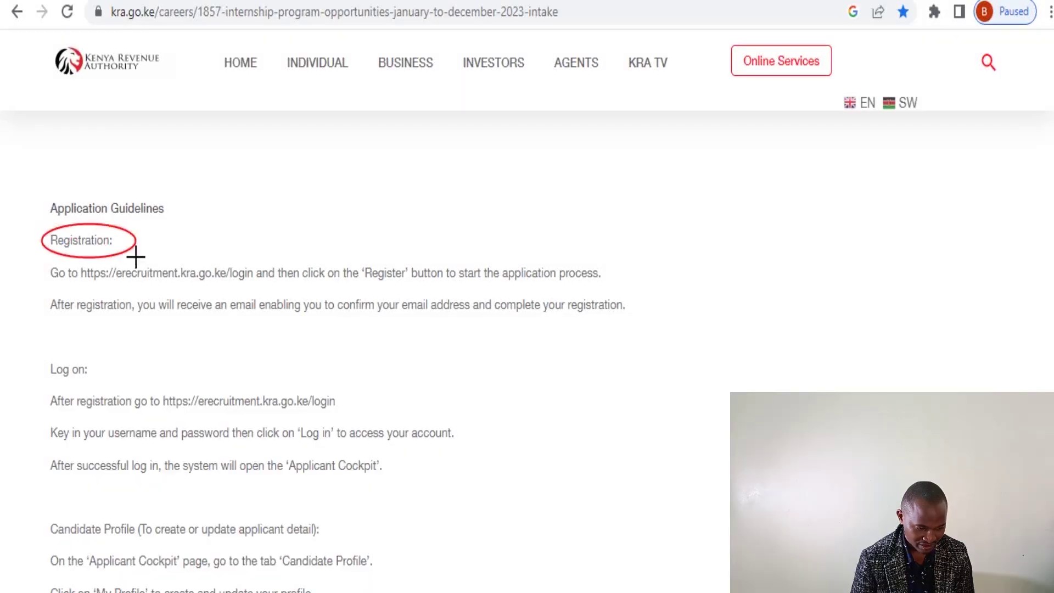
{"action": "left_click_drag", "start_coordinate": [43, 342], "coordinate": [103, 387]}
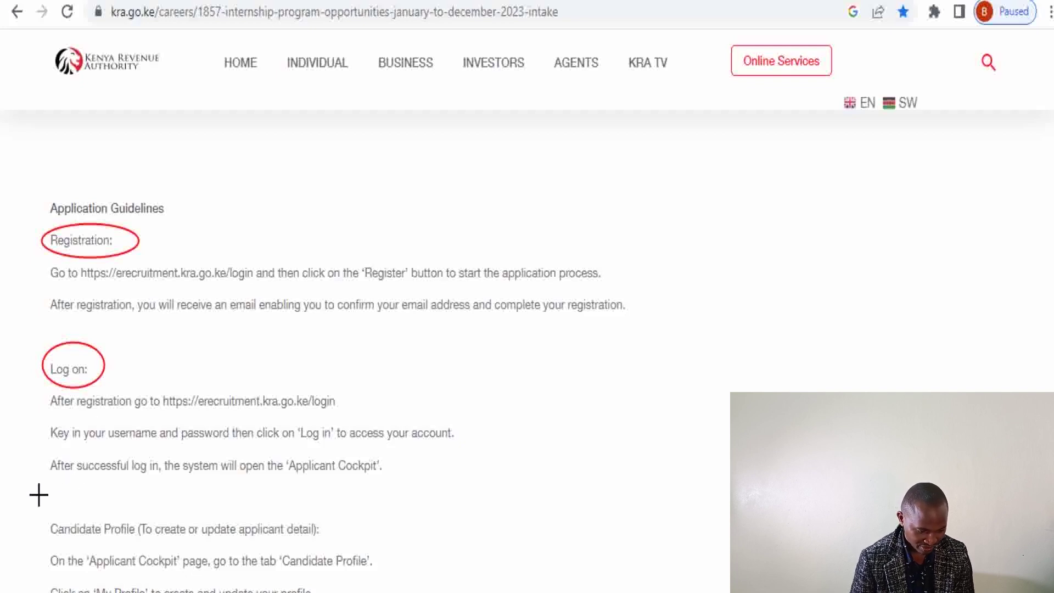
{"action": "mouse_move", "coordinate": [36, 497]}
{"action": "left_mouse_down"}
{"action": "mouse_move", "coordinate": [52, 541]}
{"action": "mouse_move", "coordinate": [168, 560]}
{"action": "mouse_move", "coordinate": [269, 558]}
{"action": "mouse_move", "coordinate": [283, 546]}
{"action": "left_mouse_up"}
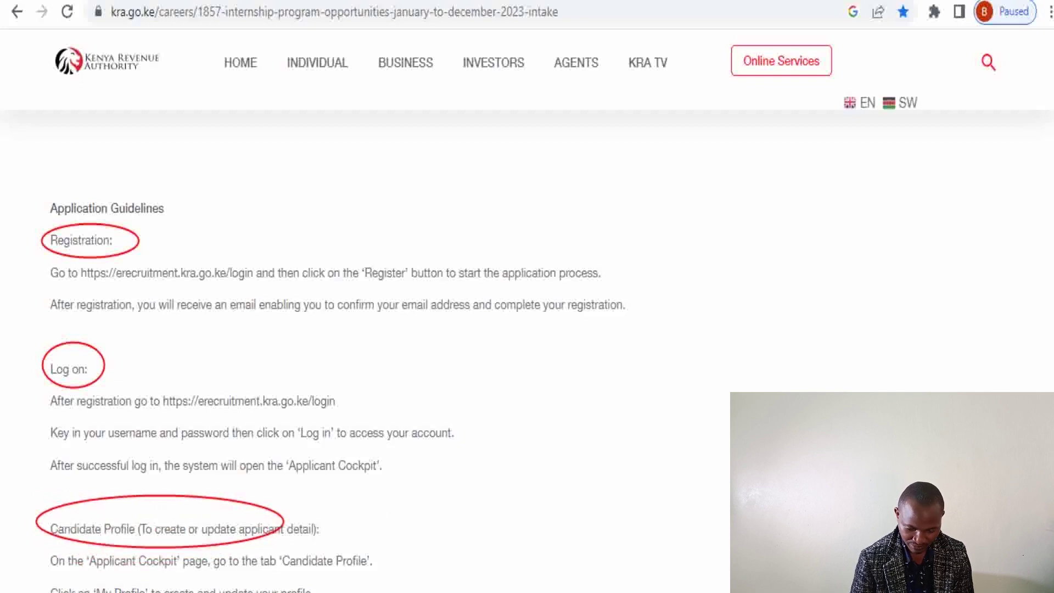
{"action": "key", "text": "Escape"}
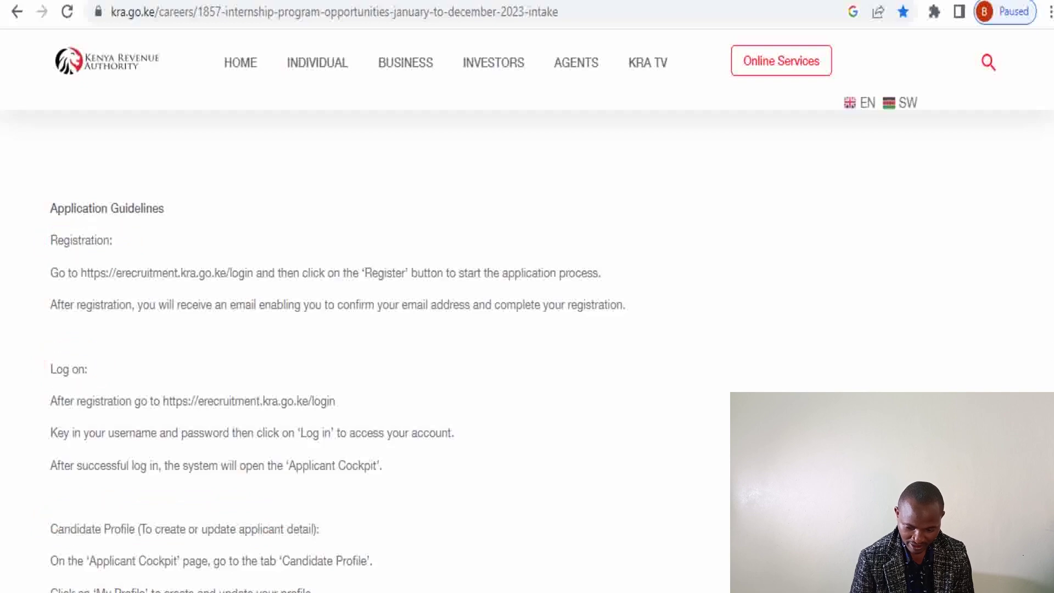
Mark the Application process heading, review the section, then go back to the vacancy list
{"action": "scroll", "coordinate": [390, 352], "scroll_direction": "down", "scroll_amount": 7}
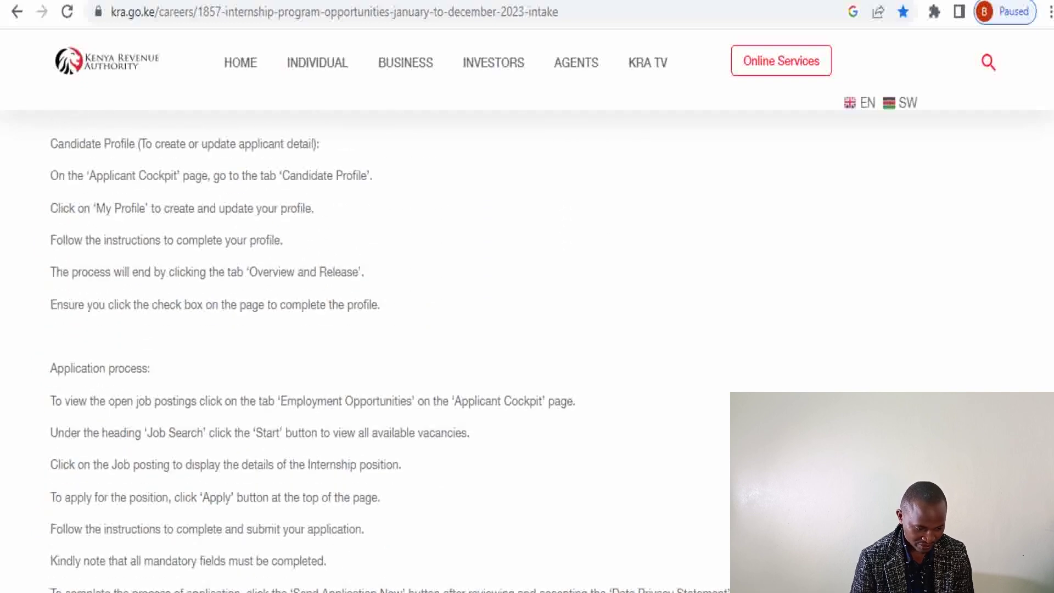
{"action": "mouse_move", "coordinate": [33, 353]}
{"action": "left_mouse_down"}
{"action": "mouse_move", "coordinate": [133, 392]}
{"action": "mouse_move", "coordinate": [200, 375]}
{"action": "mouse_move", "coordinate": [198, 386]}
{"action": "left_mouse_up"}
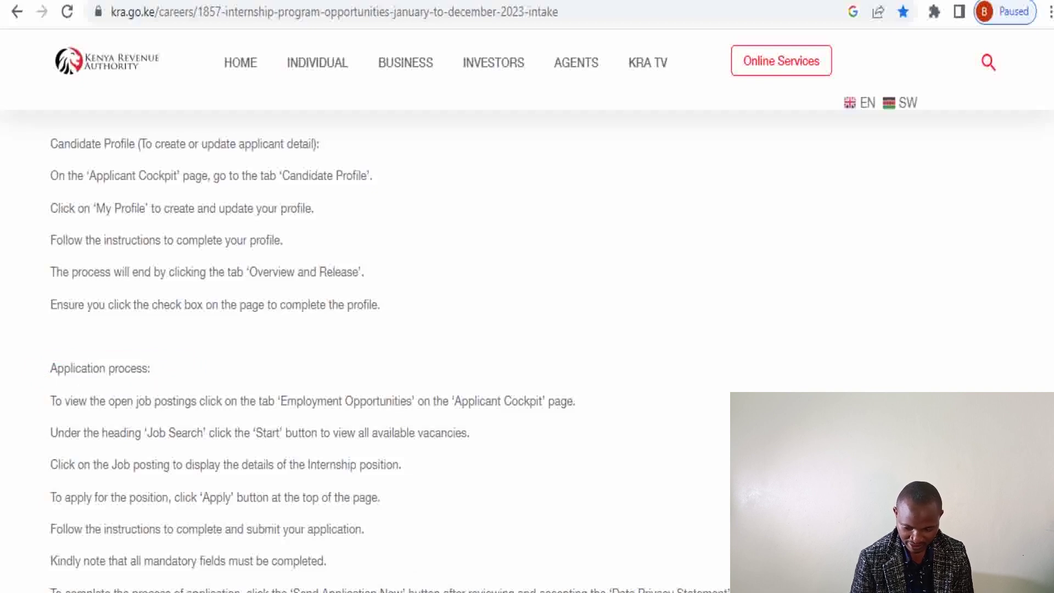
{"action": "scroll", "coordinate": [384, 329], "scroll_direction": "down", "scroll_amount": 2}
{"action": "scroll", "coordinate": [1045, 219], "scroll_direction": "up", "scroll_amount": 15}
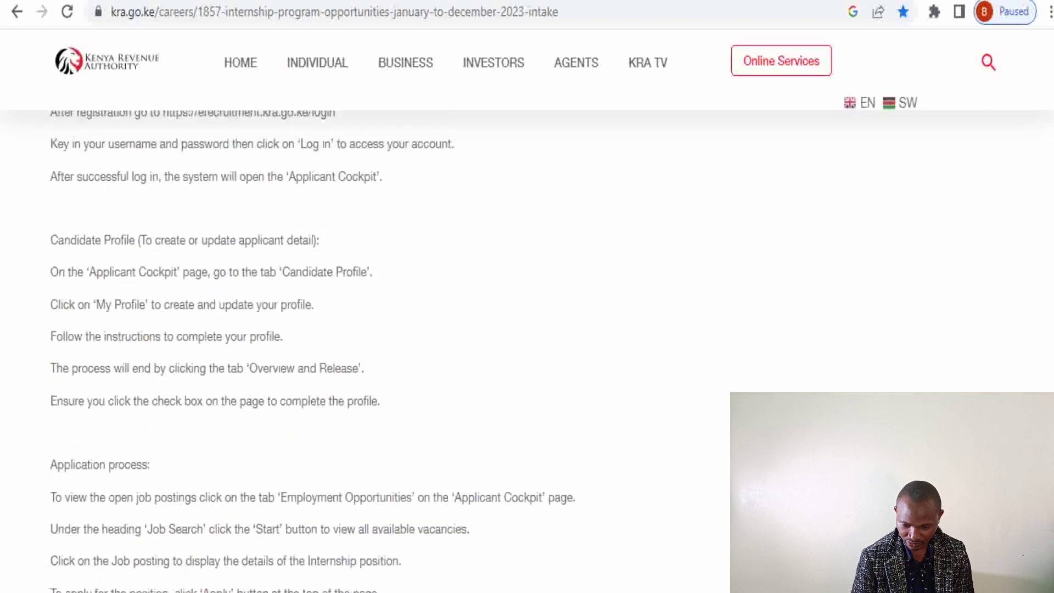
{"action": "scroll", "coordinate": [1045, 214], "scroll_direction": "up", "scroll_amount": 5}
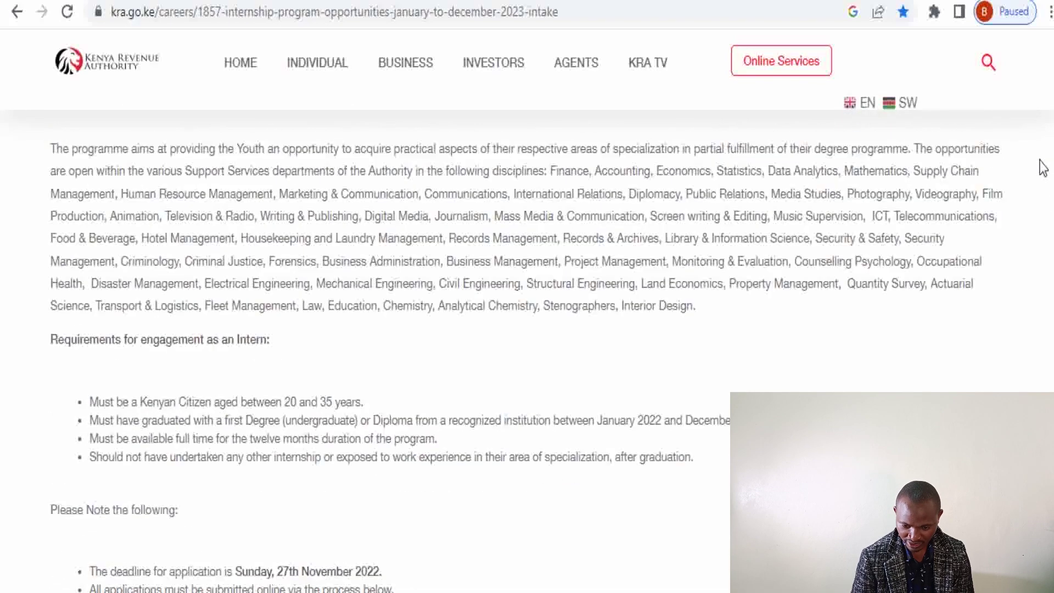
{"action": "scroll", "coordinate": [1042, 167], "scroll_direction": "down", "scroll_amount": 8}
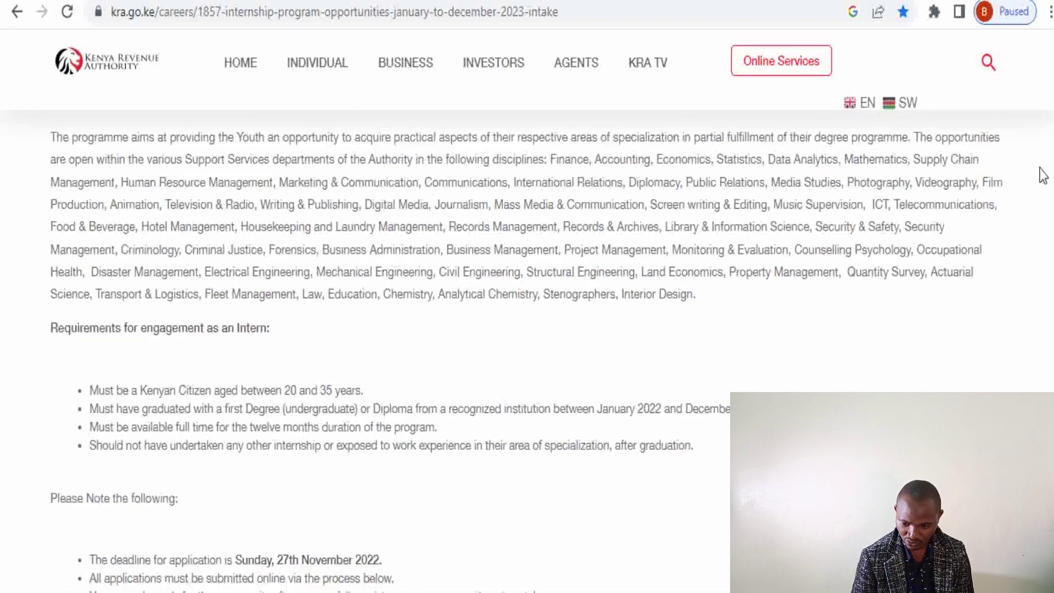
{"action": "scroll", "coordinate": [1046, 274], "scroll_direction": "down", "scroll_amount": 4}
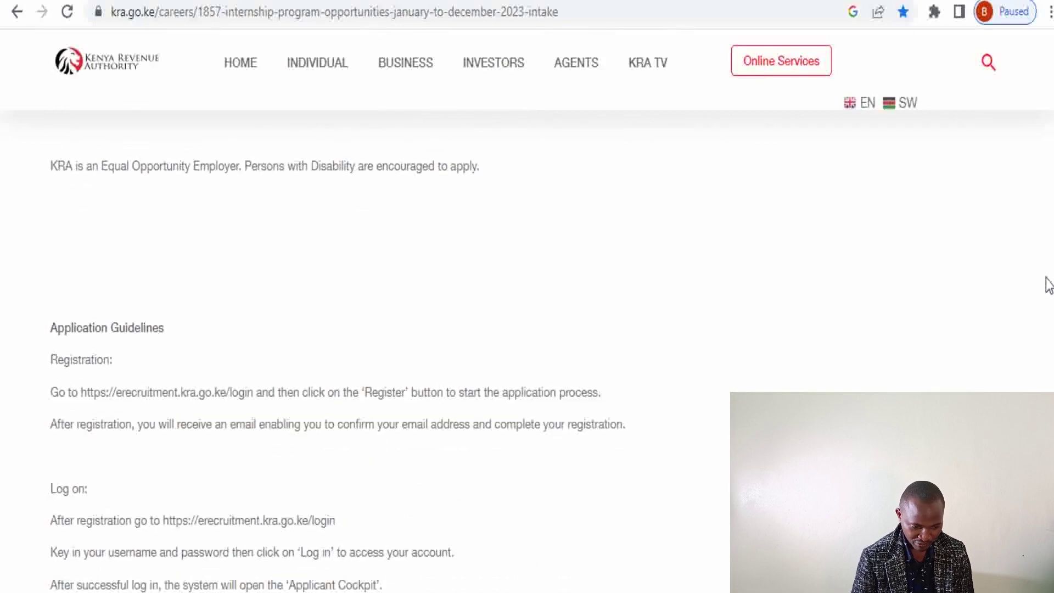
{"action": "scroll", "coordinate": [1040, 236], "scroll_direction": "up", "scroll_amount": 5}
{"action": "scroll", "coordinate": [1037, 225], "scroll_direction": "up", "scroll_amount": 7}
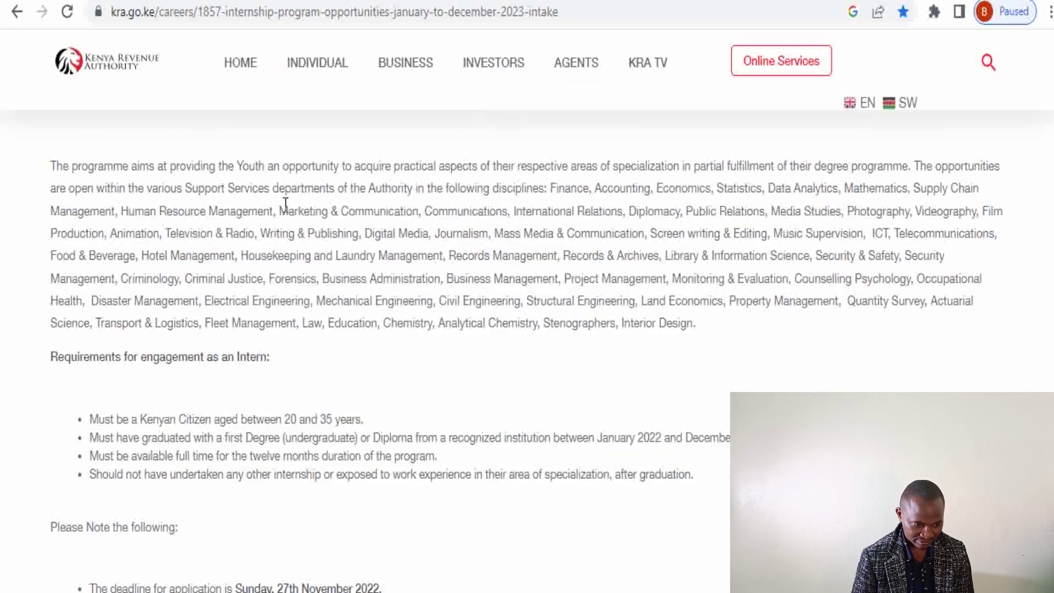
{"action": "left_click", "coordinate": [15, 13]}
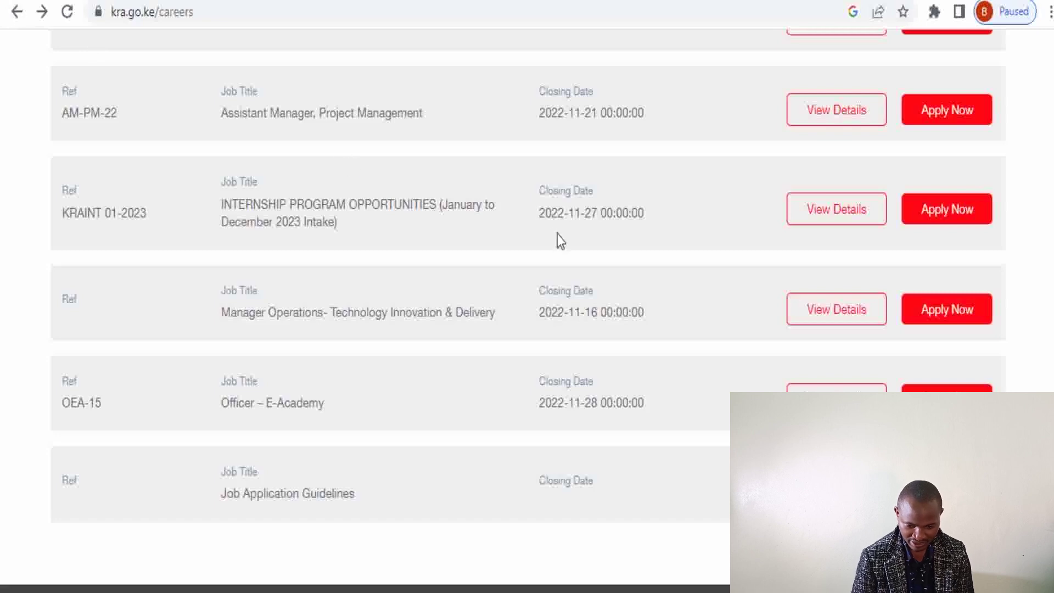
Apply for the KRAINT 01-2023 internship and open the new-account Registration form
{"action": "left_click", "coordinate": [968, 222]}
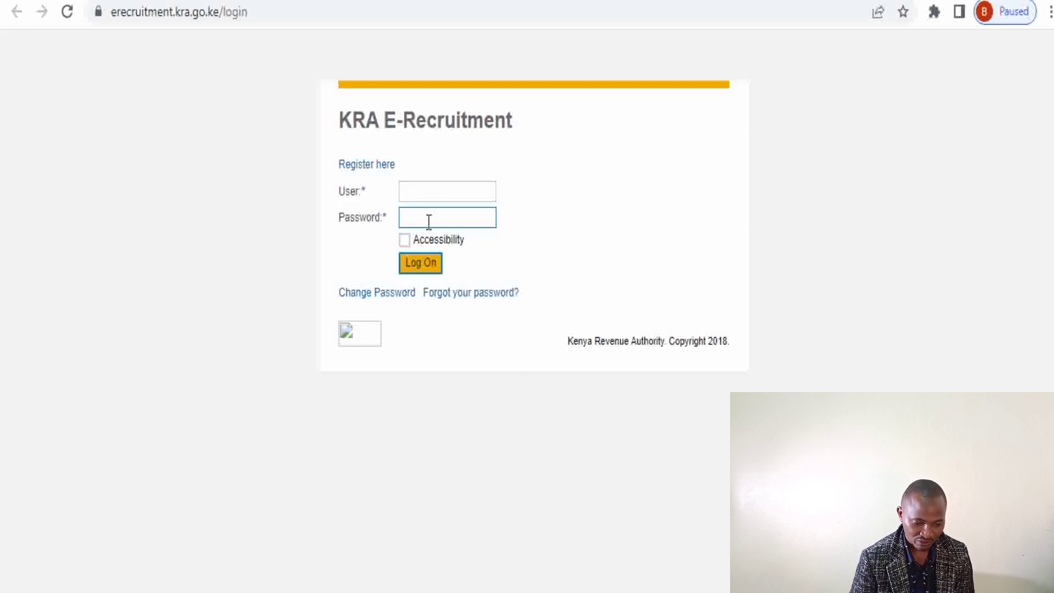
{"action": "left_click", "coordinate": [362, 177]}
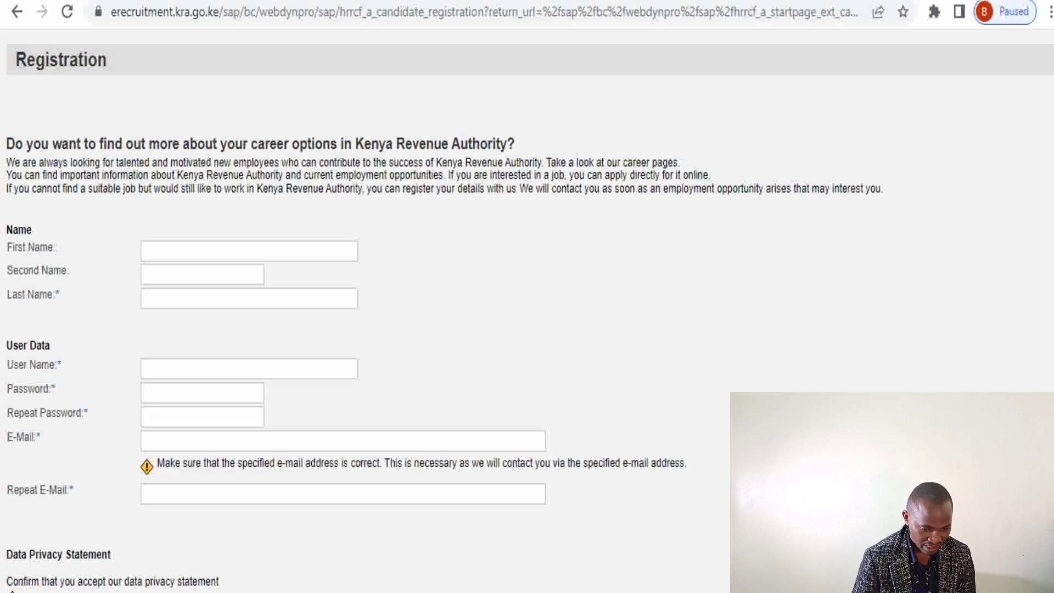
Enter the candidate's first, second and last names in the Registration form
{"action": "left_click", "coordinate": [206, 268]}
{"action": "left_click", "coordinate": [165, 252]}
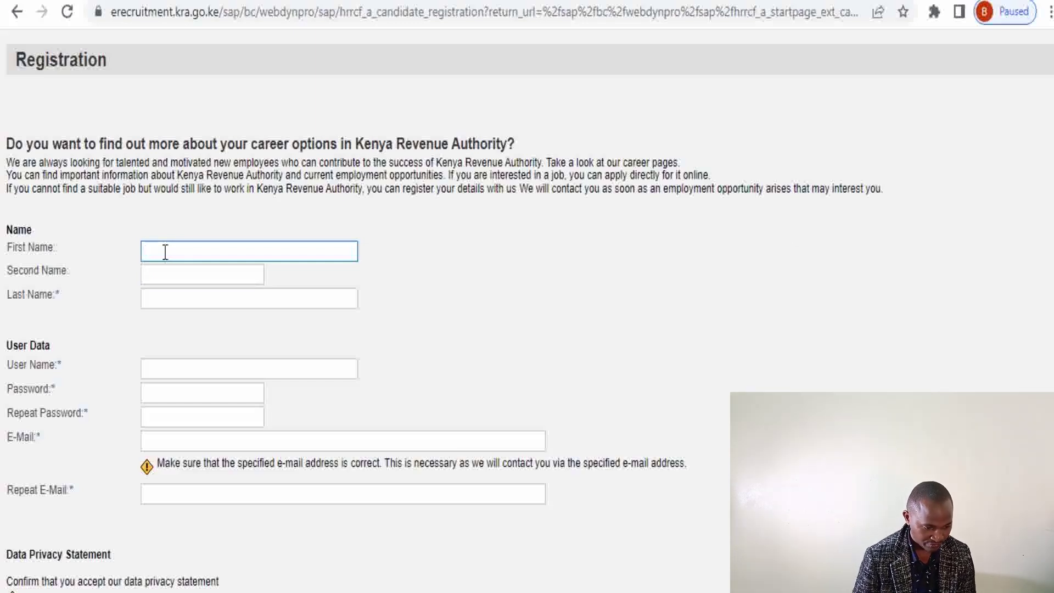
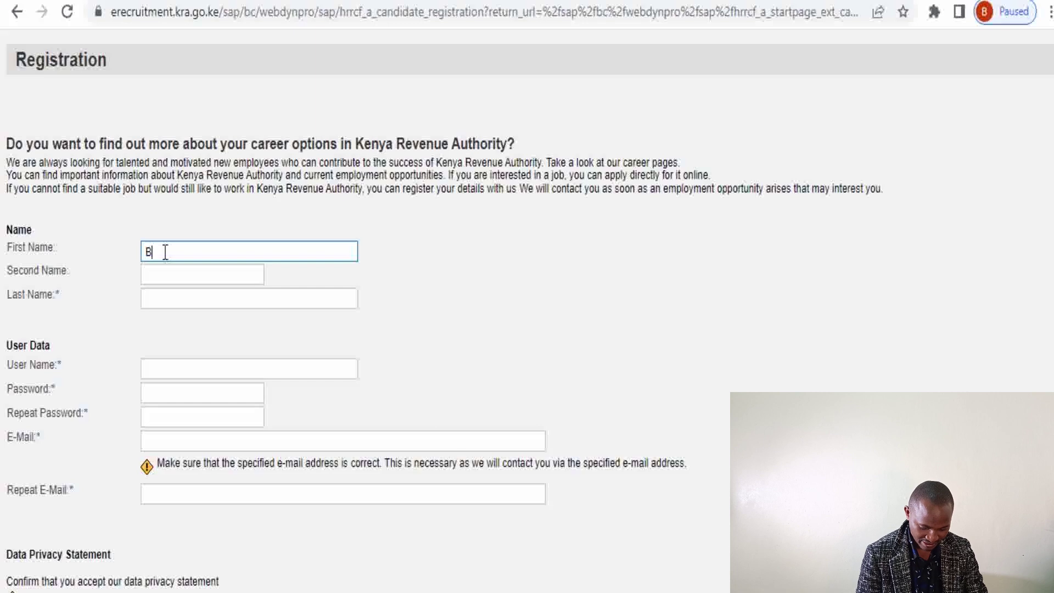
{"action": "left_click", "coordinate": [148, 273]}
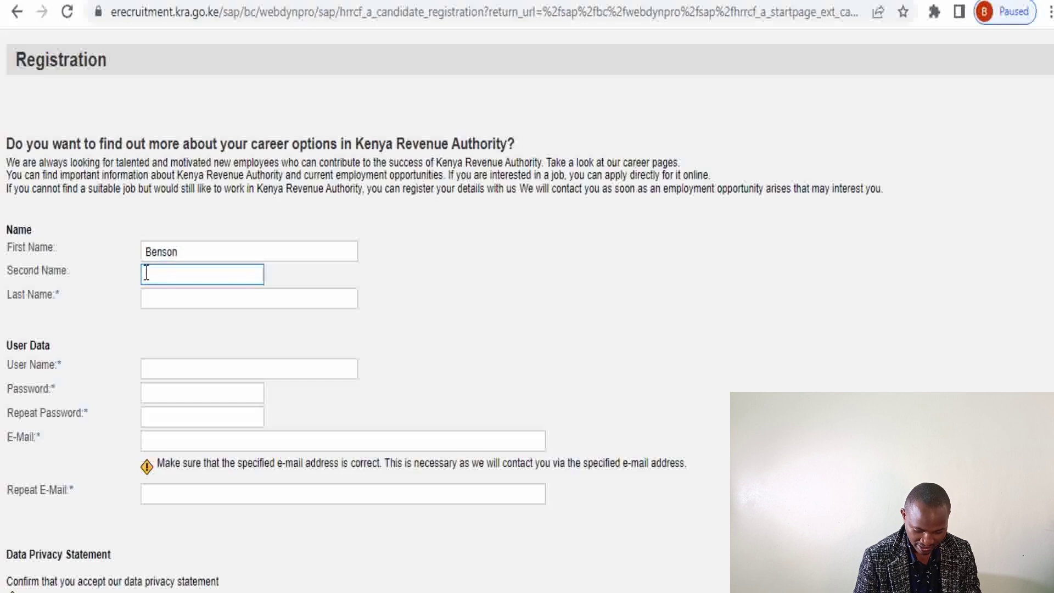
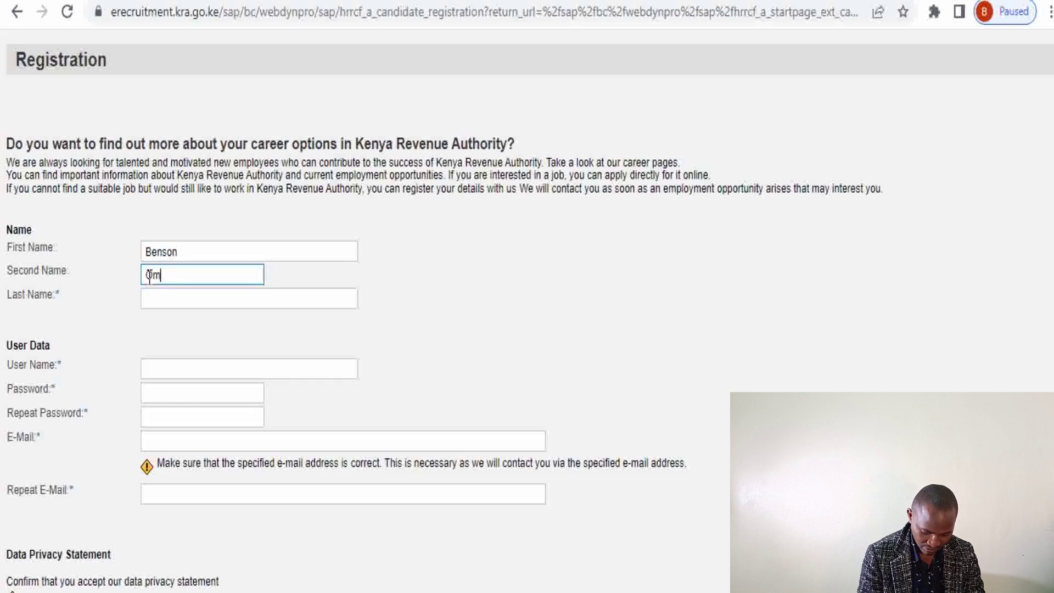
{"action": "left_click", "coordinate": [155, 298]}
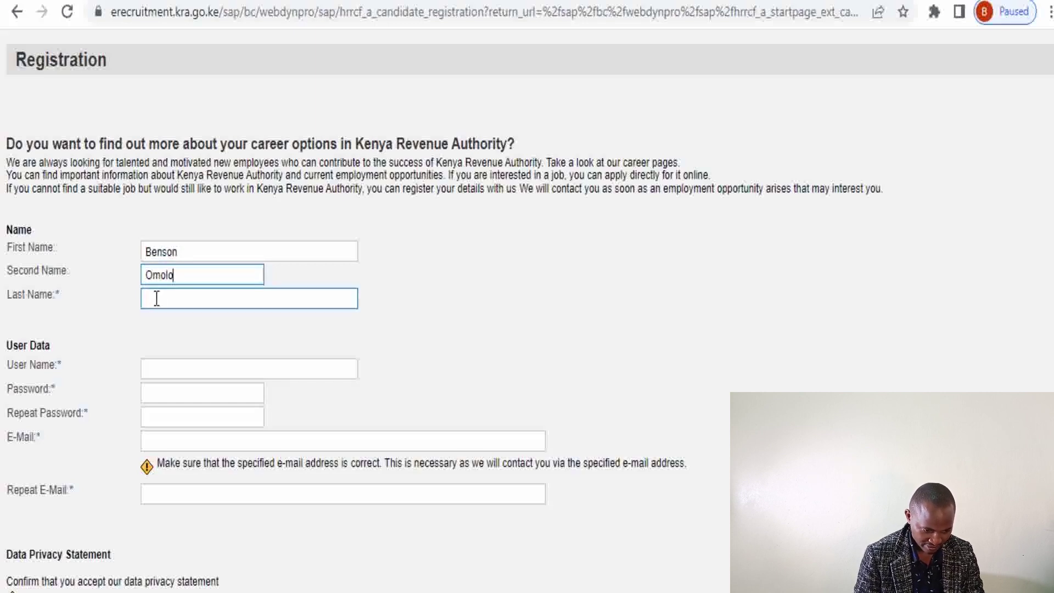
{"action": "left_click", "coordinate": [185, 368]}
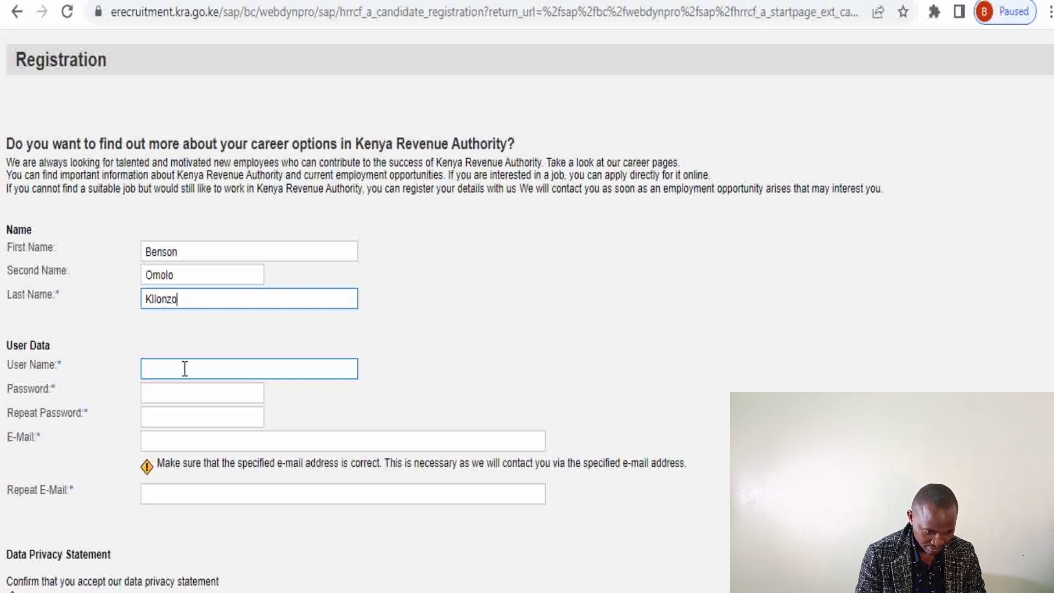
Fill in the user name, then enter the account password and repeat it
{"action": "left_click", "coordinate": [159, 368]}
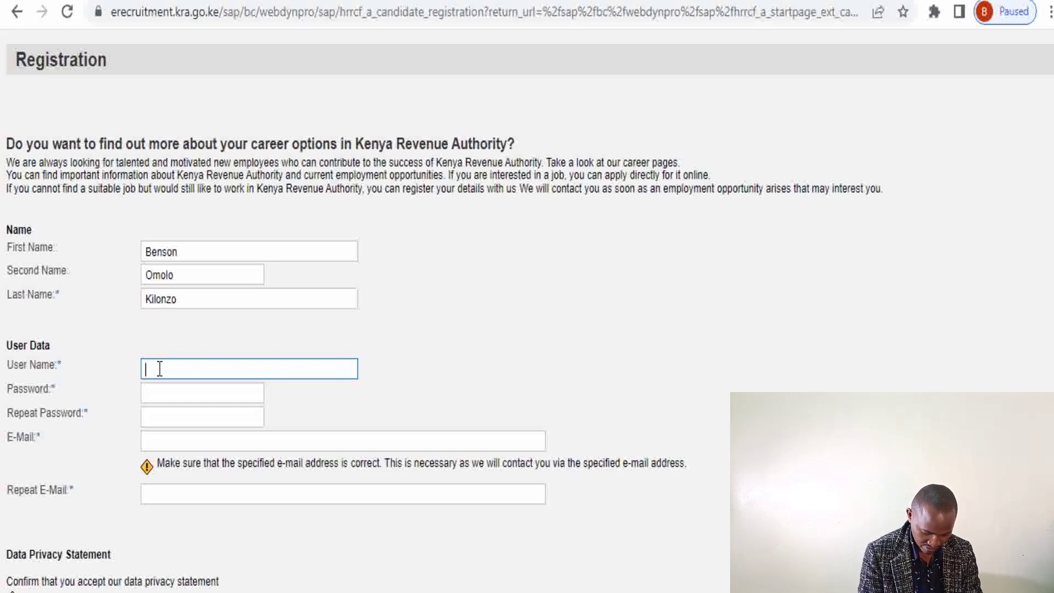
{"action": "type", "text": "Ben"}
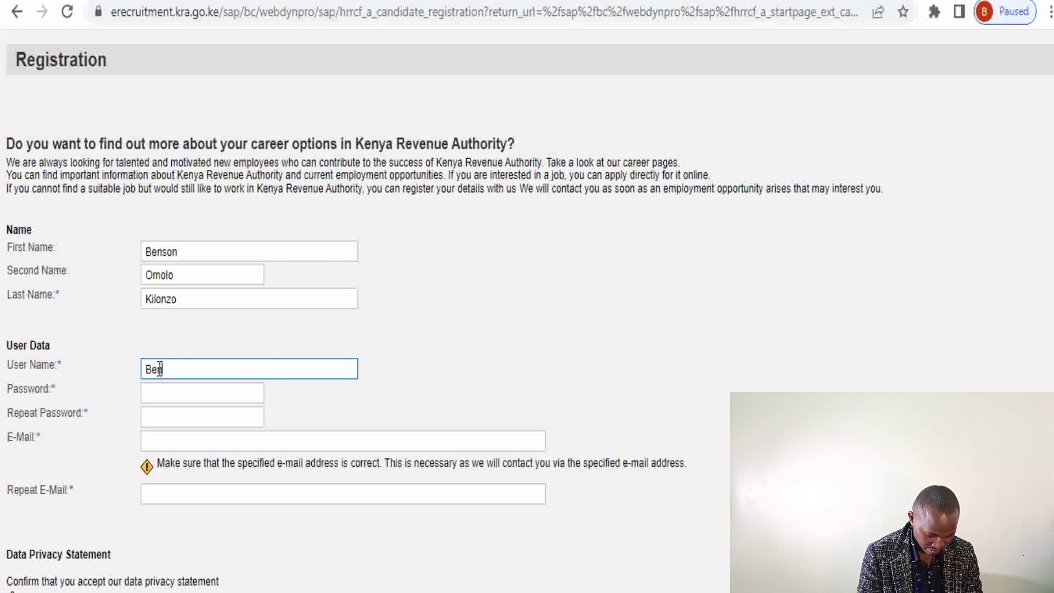
{"action": "type", "text": "M"}
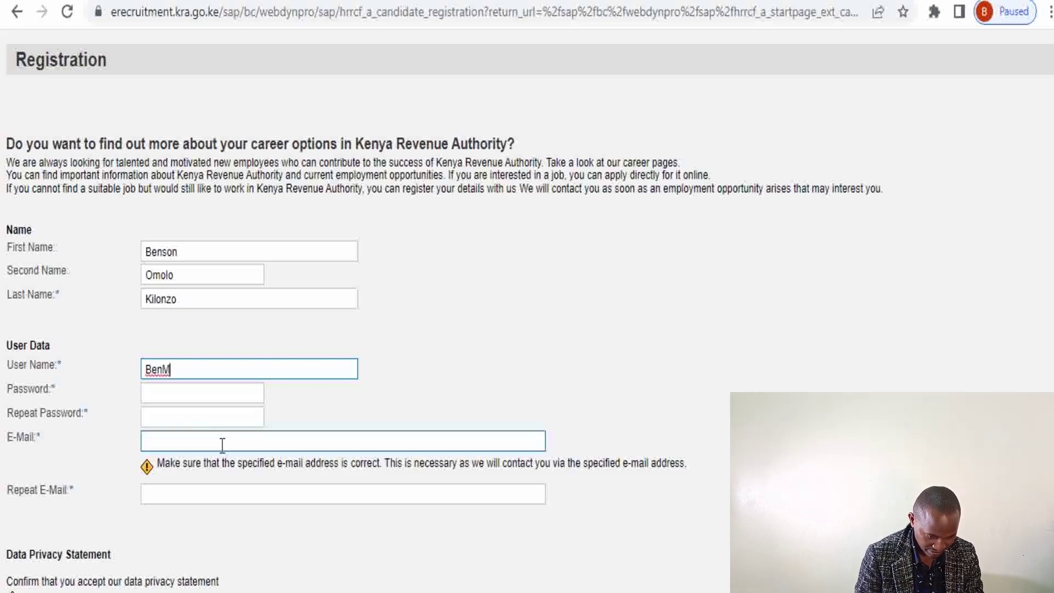
{"action": "type", "text": "1"}
{"action": "left_click", "coordinate": [148, 399]}
{"action": "key", "text": "ctrl+v"}
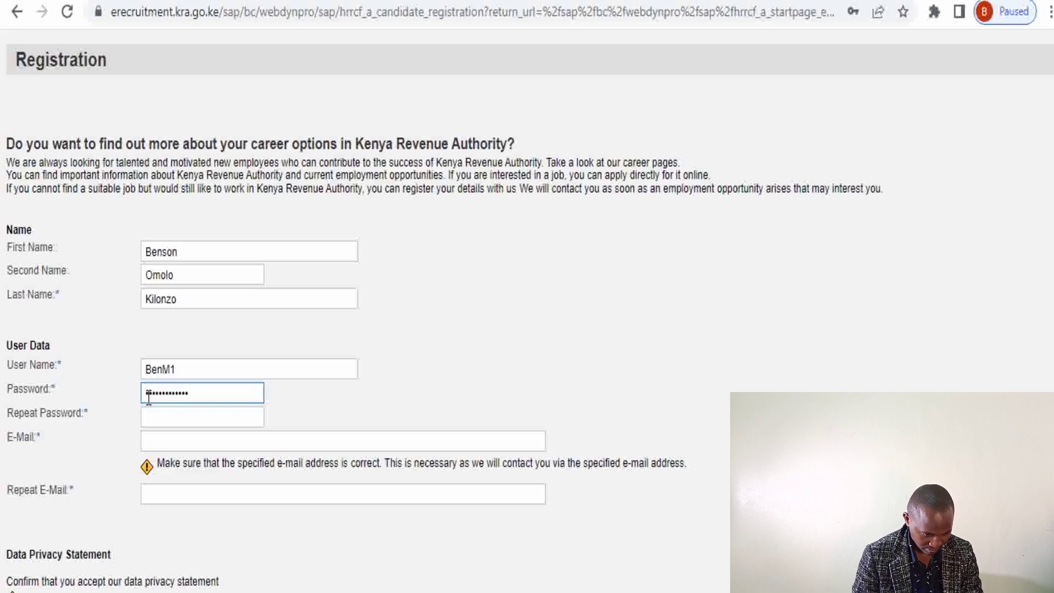
{"action": "left_click", "coordinate": [148, 426]}
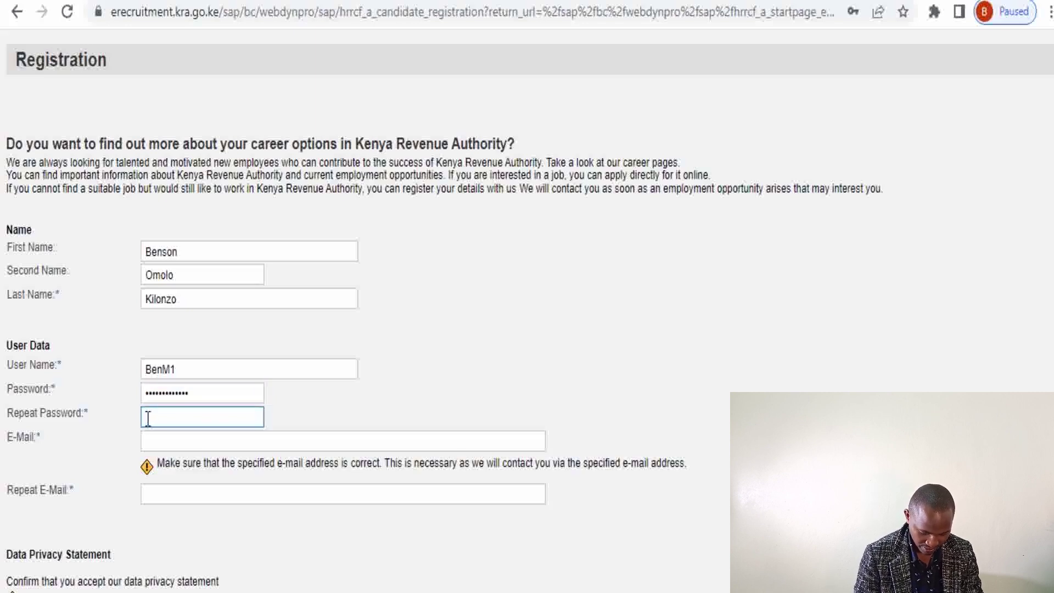
{"action": "key", "text": "ctrl+v"}
Enter the candidate's Gmail address and submit the registration
{"action": "left_click", "coordinate": [169, 444]}
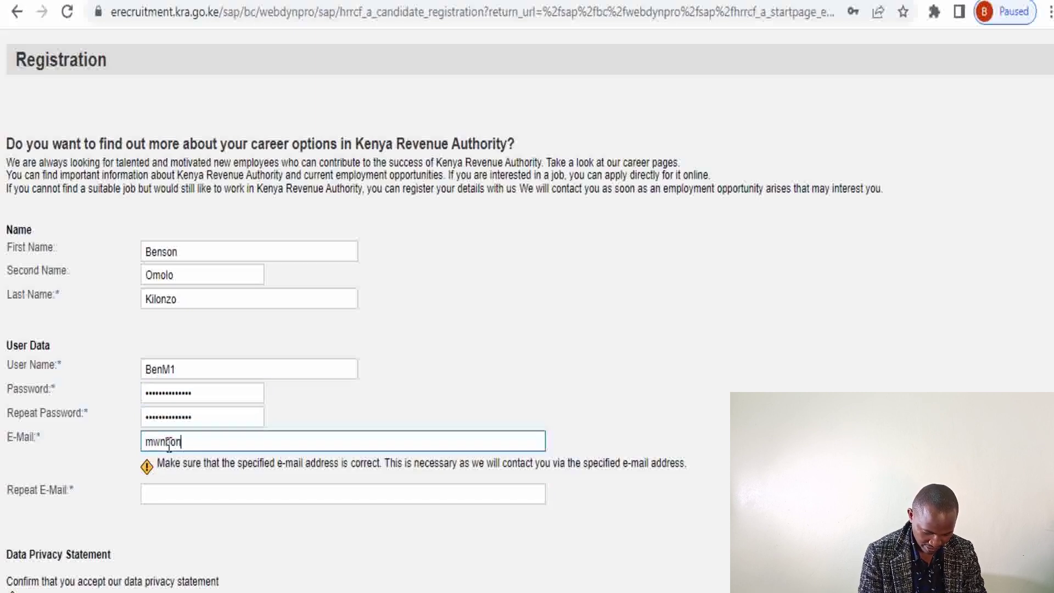
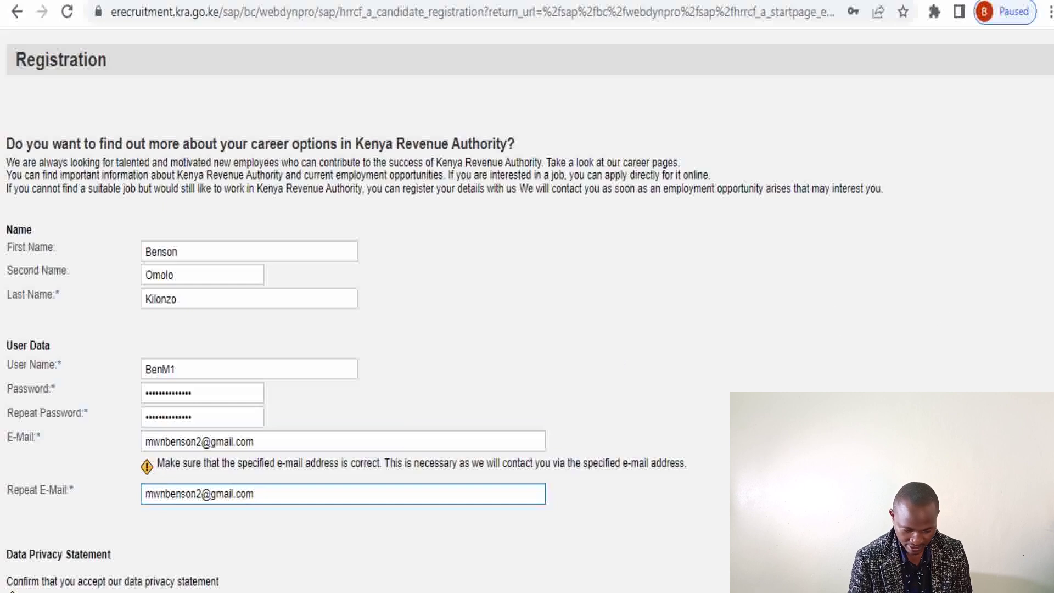
{"action": "scroll", "coordinate": [527, 308], "scroll_direction": "down", "scroll_amount": 1}
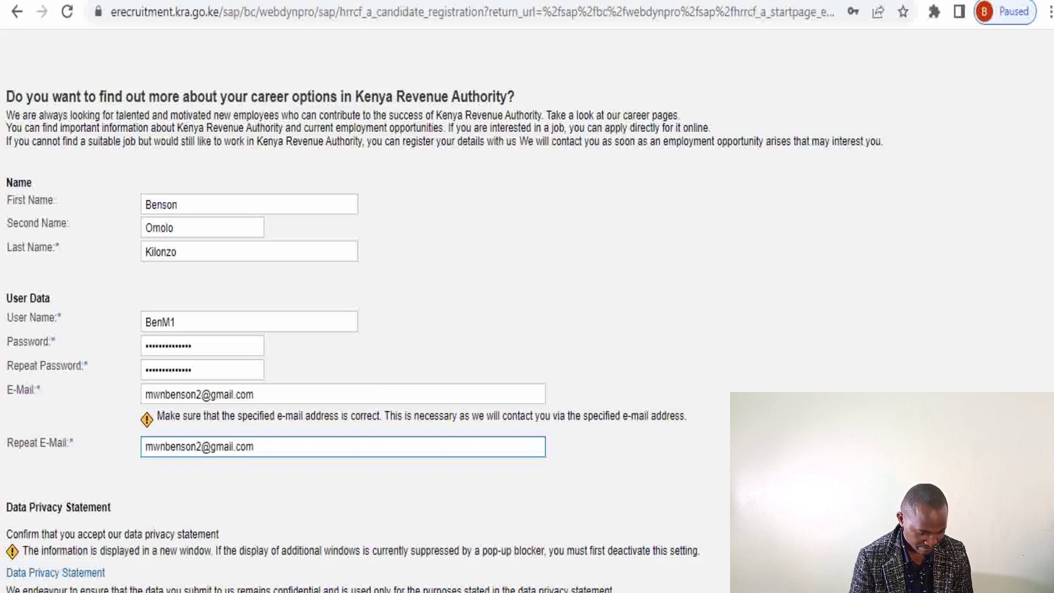
{"action": "key", "text": "Return"}
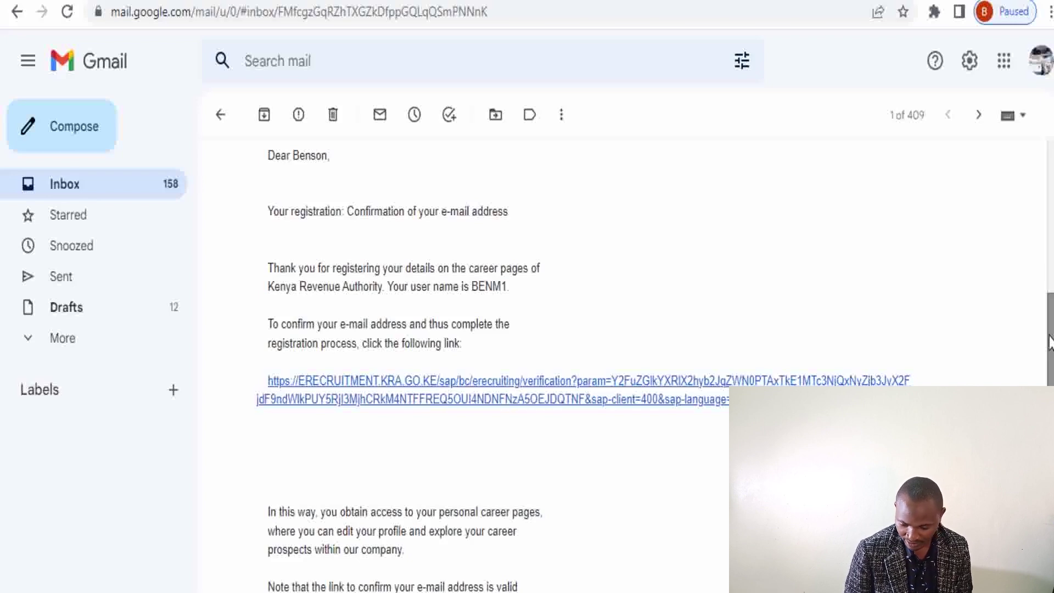
Follow the verification link in the KRA confirmation e-mail
{"action": "scroll", "coordinate": [557, 259], "scroll_direction": "down", "scroll_amount": 2}
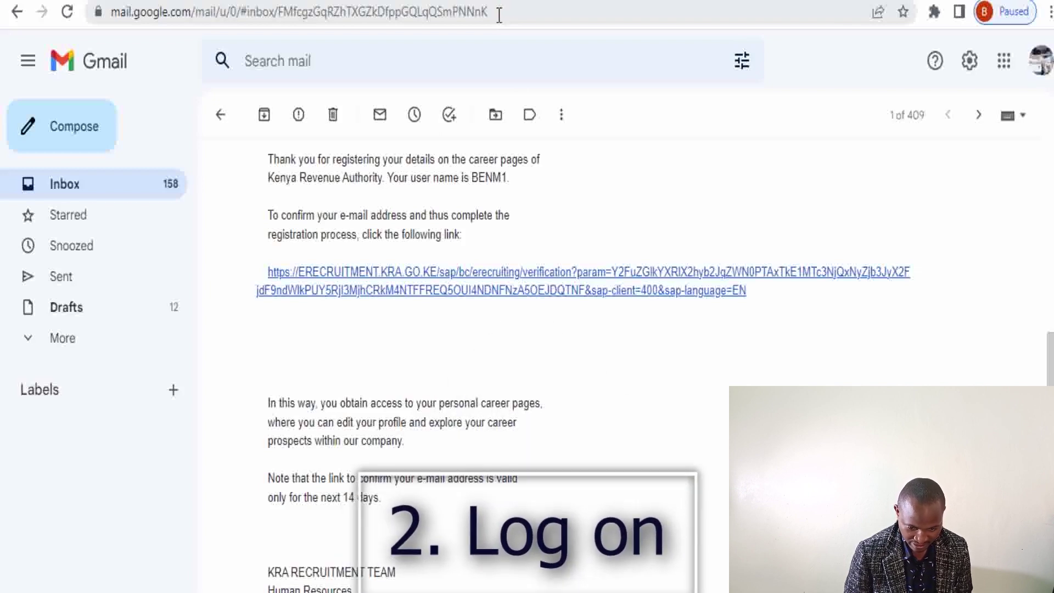
{"action": "left_click", "coordinate": [551, 283]}
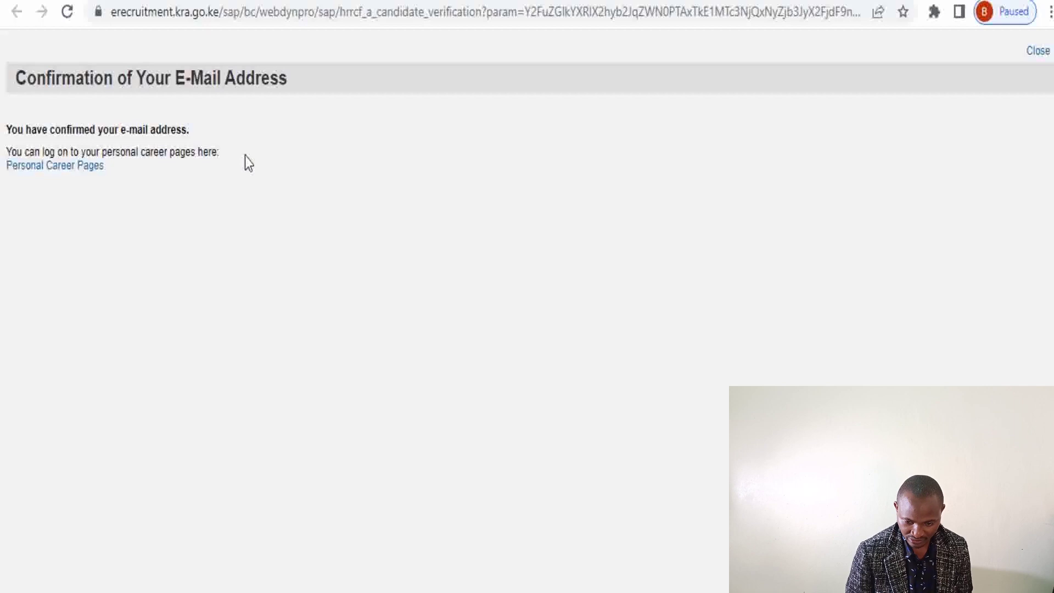
Follow the 'Personal Career Pages' link to reach the Personal Data step of My Profile
{"action": "left_click", "coordinate": [62, 173]}
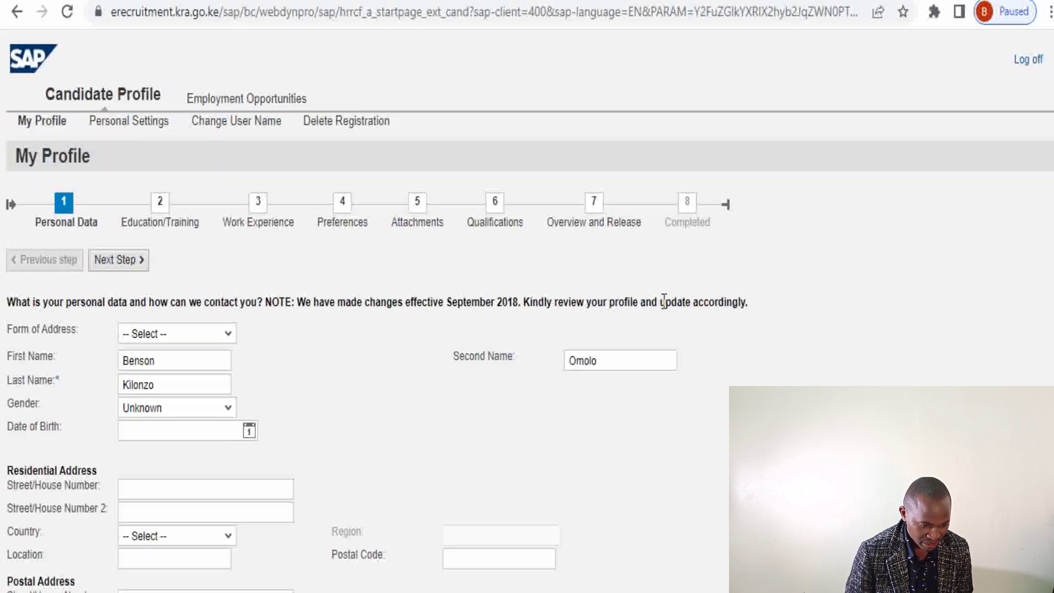
Choose Mr. as the Form of Address in Personal Data
{"action": "left_click", "coordinate": [179, 358]}
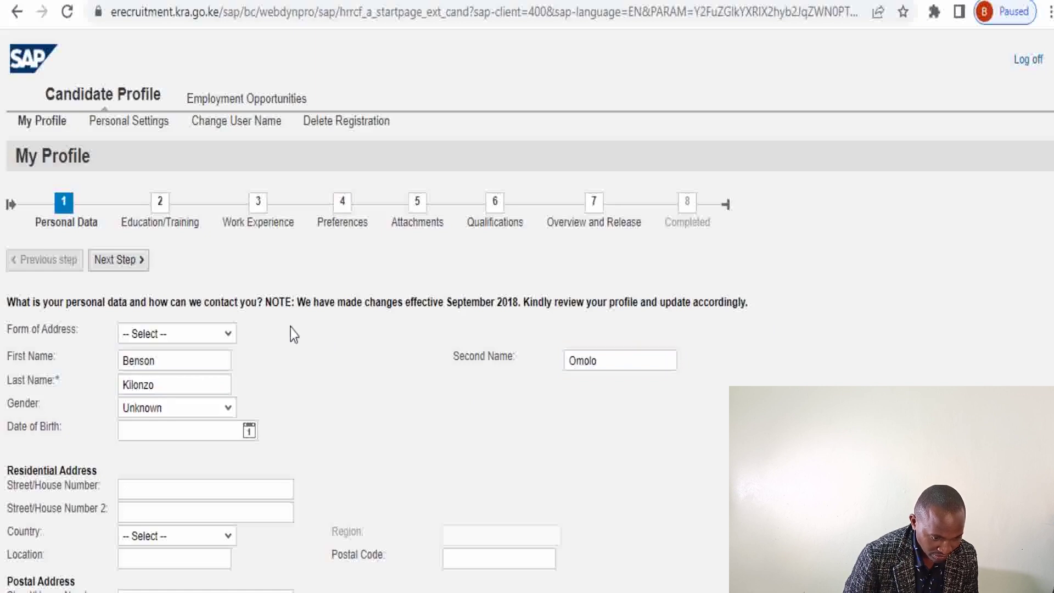
{"action": "left_click", "coordinate": [228, 335]}
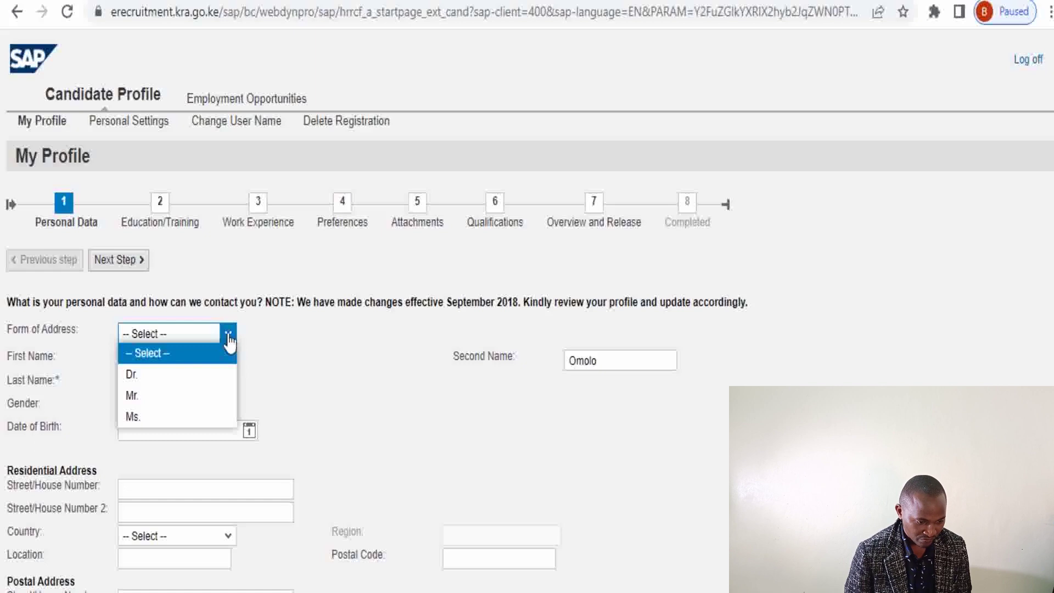
{"action": "left_click", "coordinate": [131, 397]}
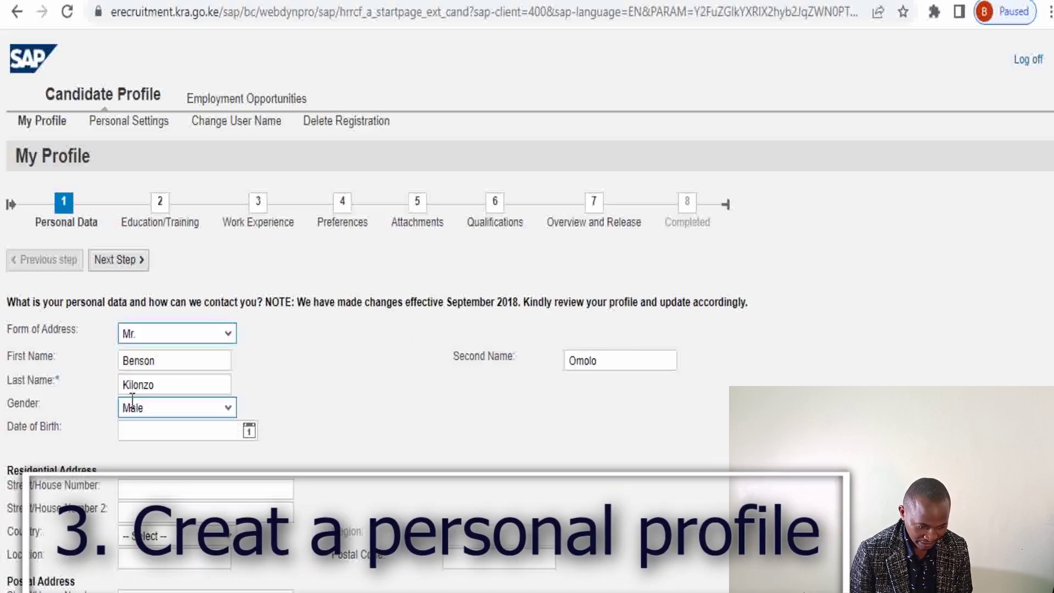
{"action": "left_click", "coordinate": [224, 432]}
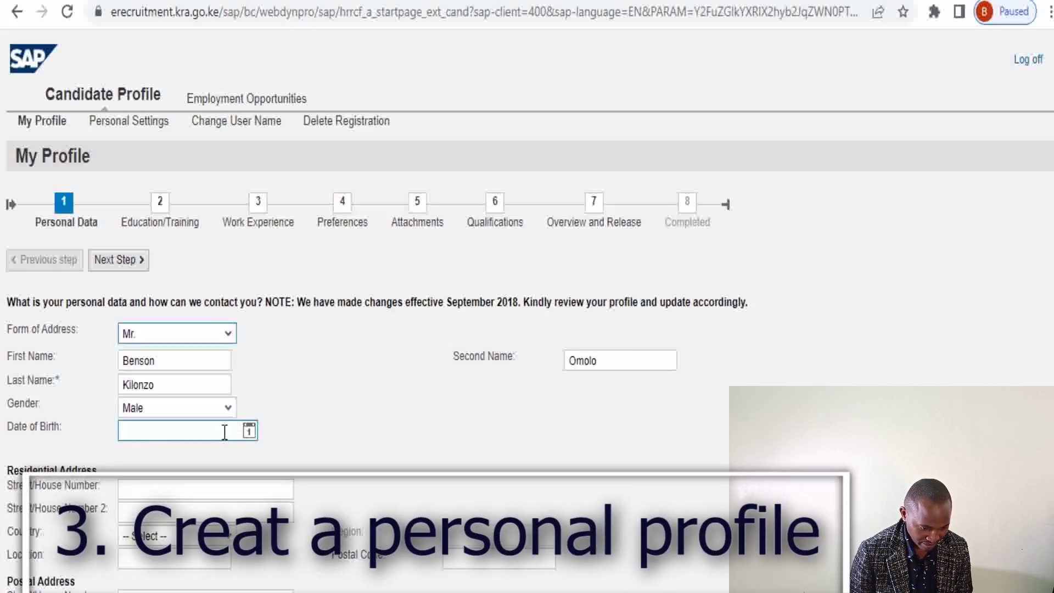
{"action": "scroll", "coordinate": [527, 330], "scroll_direction": "down", "scroll_amount": 5}
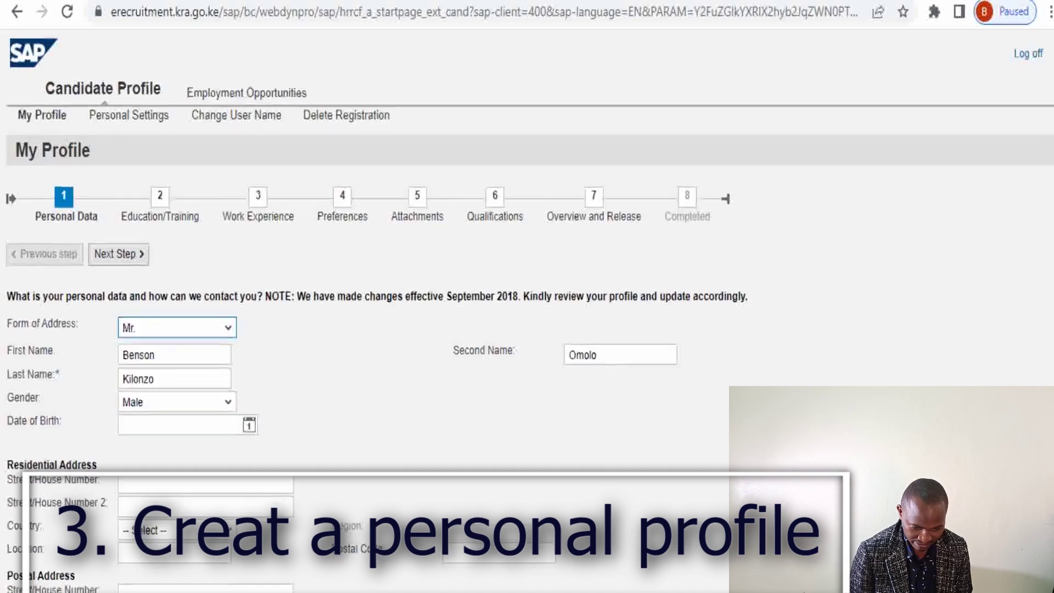
{"action": "scroll", "coordinate": [376, 311], "scroll_direction": "down", "scroll_amount": 1}
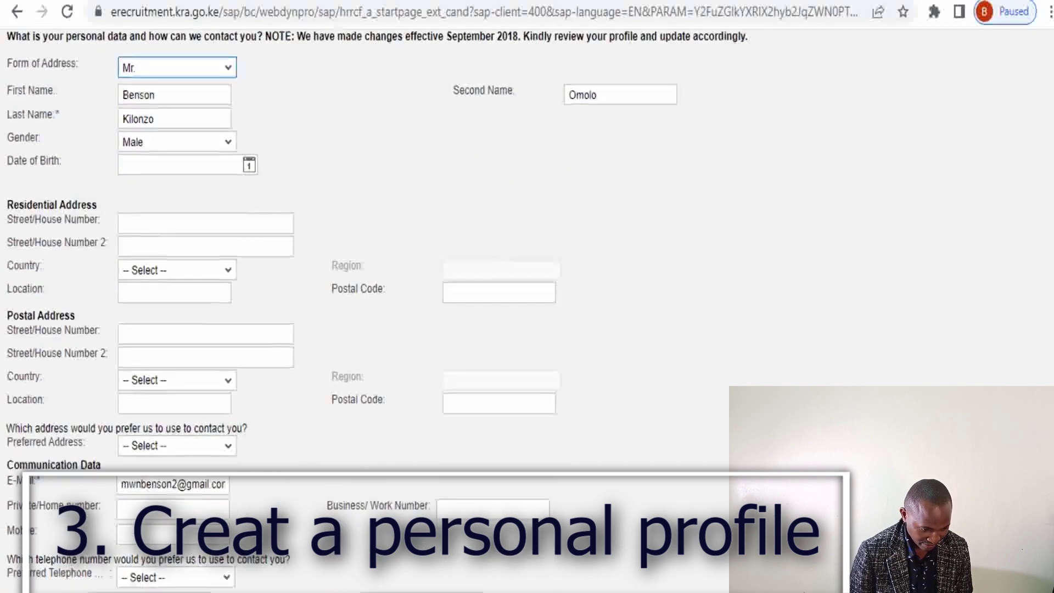
{"action": "scroll", "coordinate": [376, 311], "scroll_direction": "up", "scroll_amount": 2}
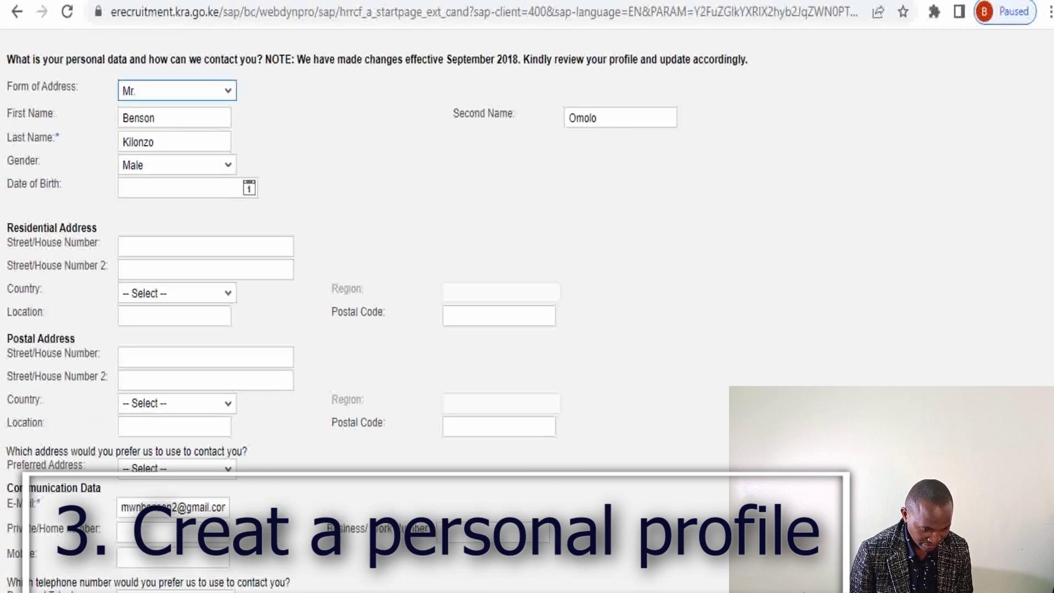
{"action": "scroll", "coordinate": [376, 311], "scroll_direction": "up", "scroll_amount": 1}
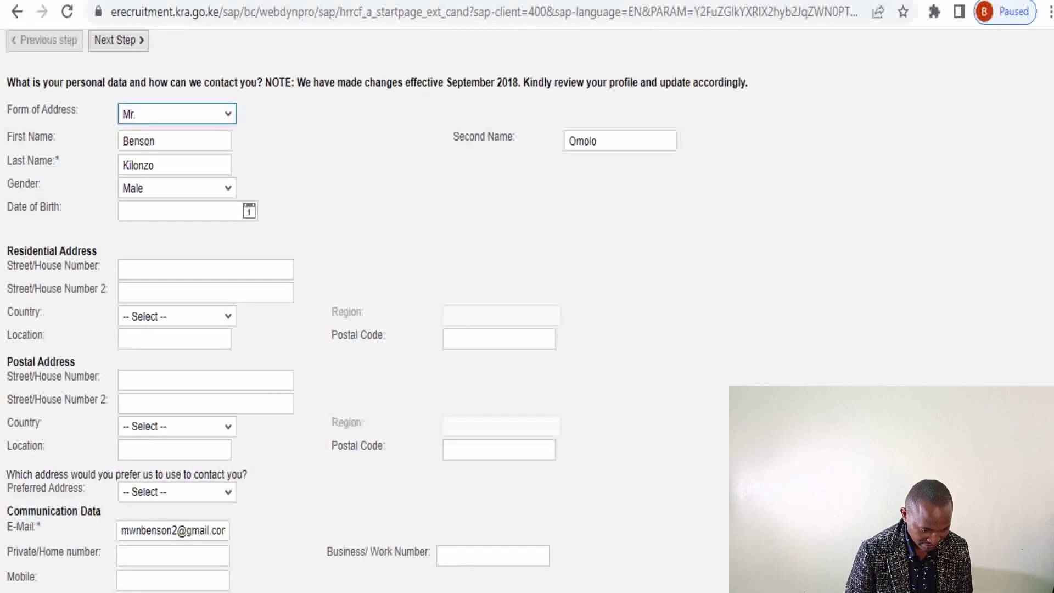
{"action": "left_click", "coordinate": [223, 212]}
{"action": "left_click", "coordinate": [250, 211]}
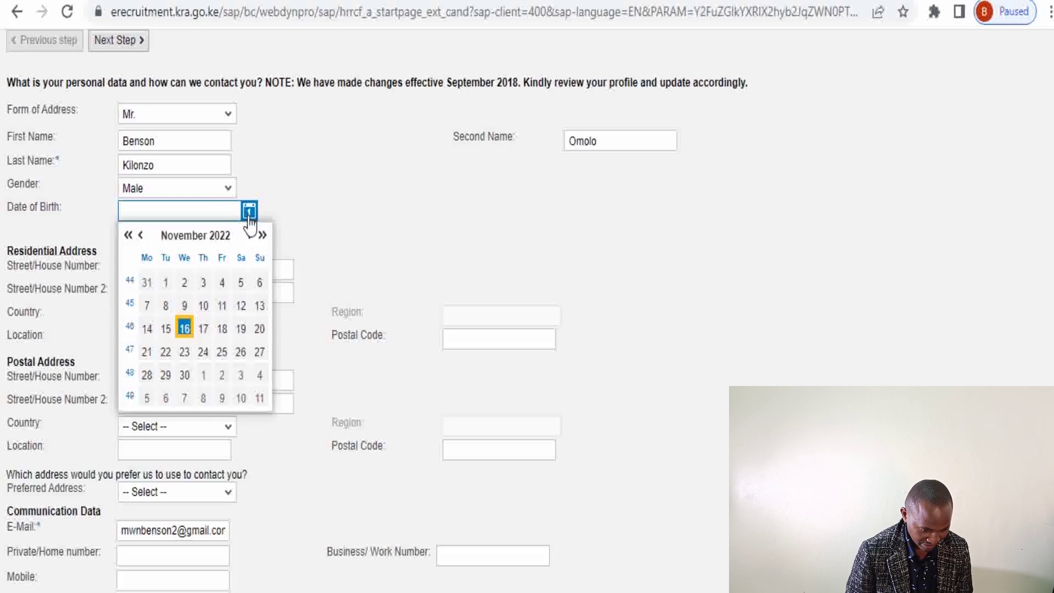
{"action": "left_click", "coordinate": [141, 235]}
{"action": "left_click", "coordinate": [141, 236]}
{"action": "left_click", "coordinate": [141, 235]}
{"action": "left_click", "coordinate": [141, 236]}
{"action": "left_click", "coordinate": [141, 236]}
{"action": "left_click", "coordinate": [141, 235]}
{"action": "left_click", "coordinate": [141, 235]}
{"action": "left_click", "coordinate": [141, 235]}
{"action": "left_click", "coordinate": [141, 235]}
{"action": "left_click", "coordinate": [141, 235]}
{"action": "left_click", "coordinate": [141, 235]}
{"action": "left_click", "coordinate": [141, 236]}
{"action": "left_click", "coordinate": [141, 235]}
{"action": "left_click", "coordinate": [126, 240]}
{"action": "left_click", "coordinate": [126, 240]}
{"action": "left_click", "coordinate": [126, 240]}
{"action": "left_click", "coordinate": [126, 240]}
{"action": "left_click", "coordinate": [126, 240]}
{"action": "left_click", "coordinate": [126, 240]}
{"action": "left_click", "coordinate": [126, 240]}
{"action": "left_click", "coordinate": [126, 240]}
{"action": "left_click", "coordinate": [125, 240]}
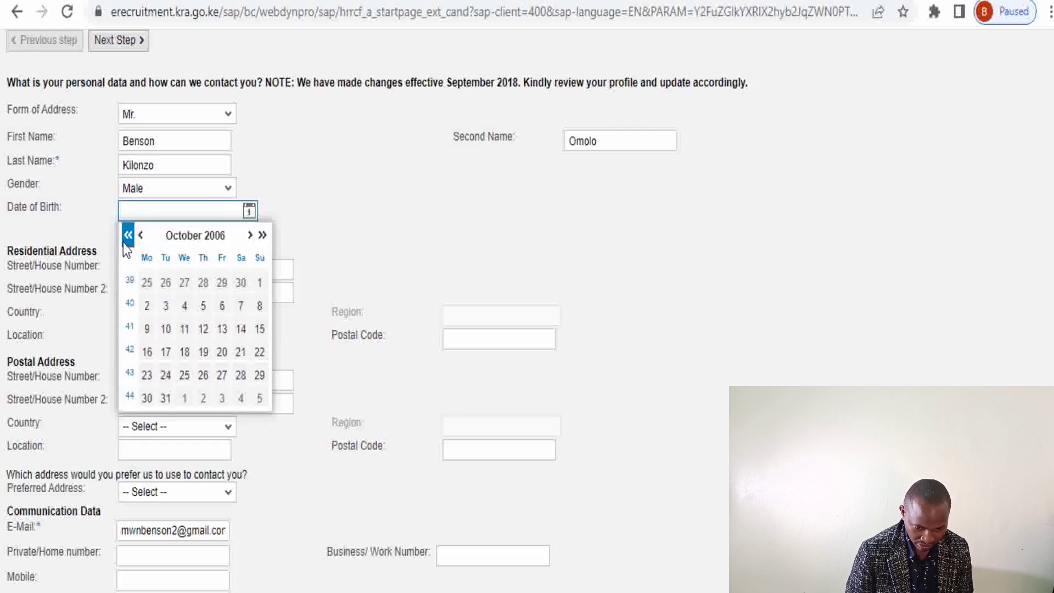
{"action": "left_click", "coordinate": [125, 240]}
{"action": "left_click", "coordinate": [126, 240]}
{"action": "left_click", "coordinate": [126, 241]}
{"action": "left_click", "coordinate": [125, 240]}
{"action": "left_click", "coordinate": [126, 240]}
{"action": "left_click", "coordinate": [126, 240]}
{"action": "left_click", "coordinate": [125, 240]}
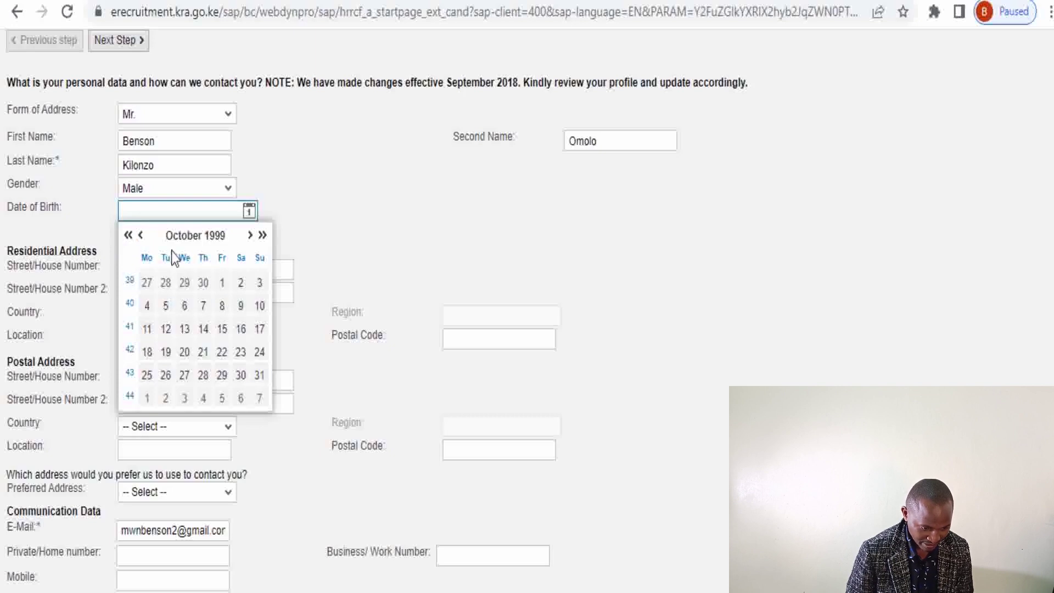
{"action": "left_click", "coordinate": [165, 282]}
{"action": "left_click", "coordinate": [235, 330]}
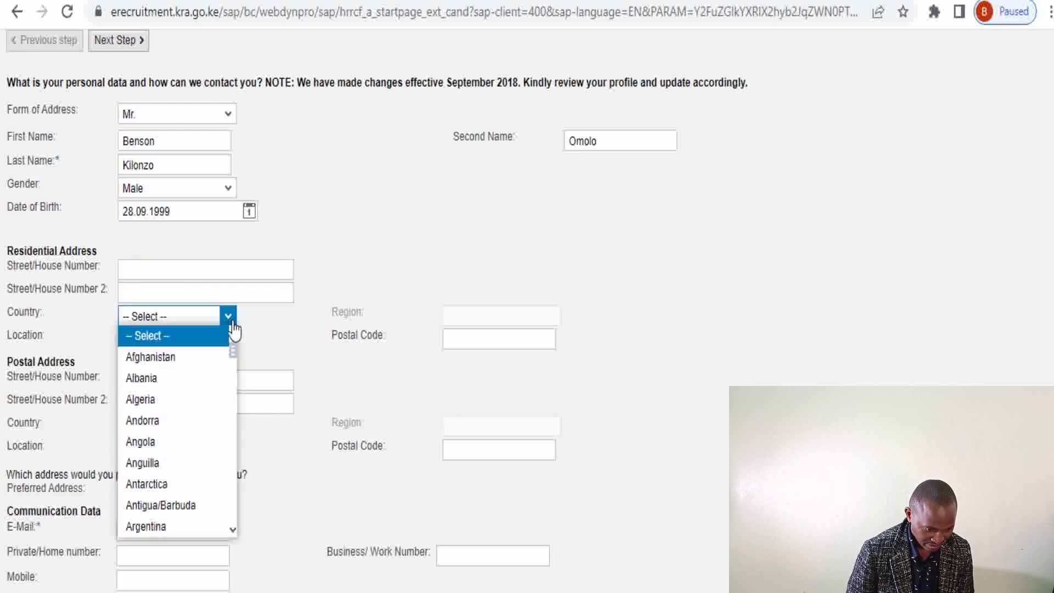
Set residential Country to Kenya, Region to Meru County and Postal Code to 60200
{"action": "left_click_drag", "start_coordinate": [234, 357], "coordinate": [233, 387]}
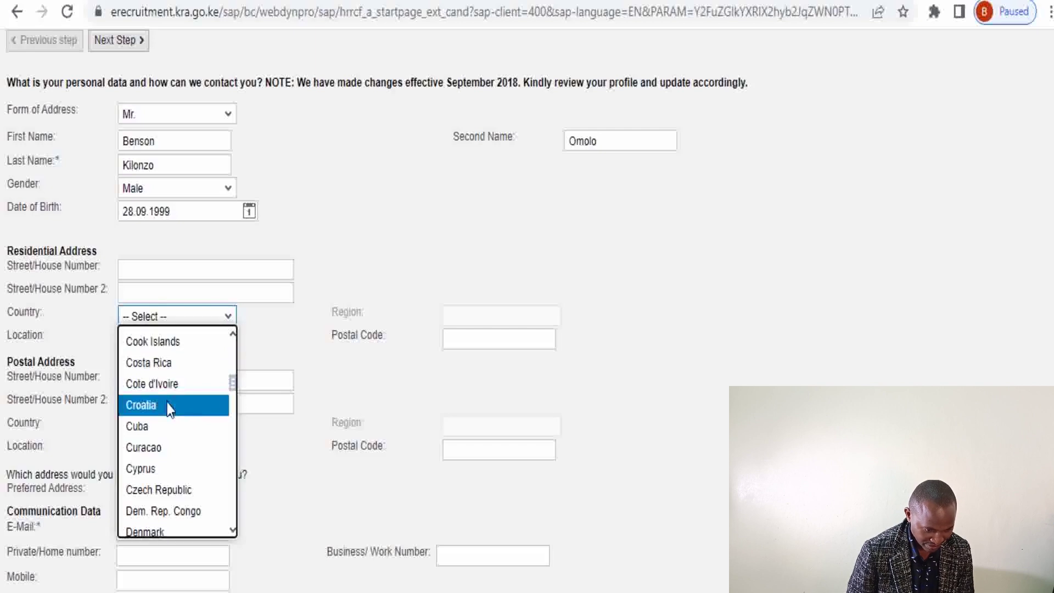
{"action": "left_click_drag", "start_coordinate": [232, 380], "coordinate": [220, 423]}
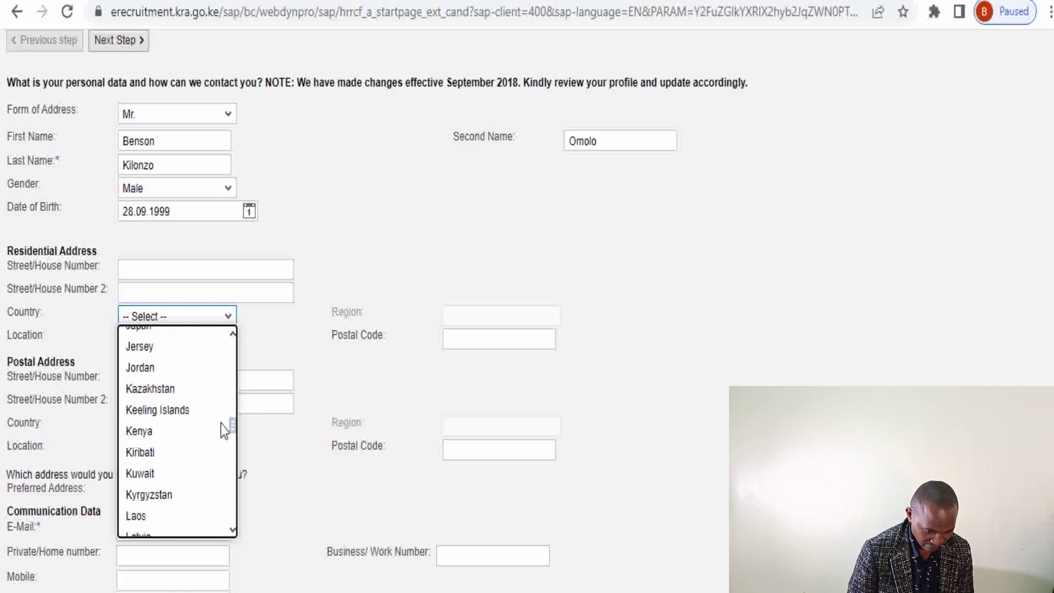
{"action": "left_click", "coordinate": [166, 441]}
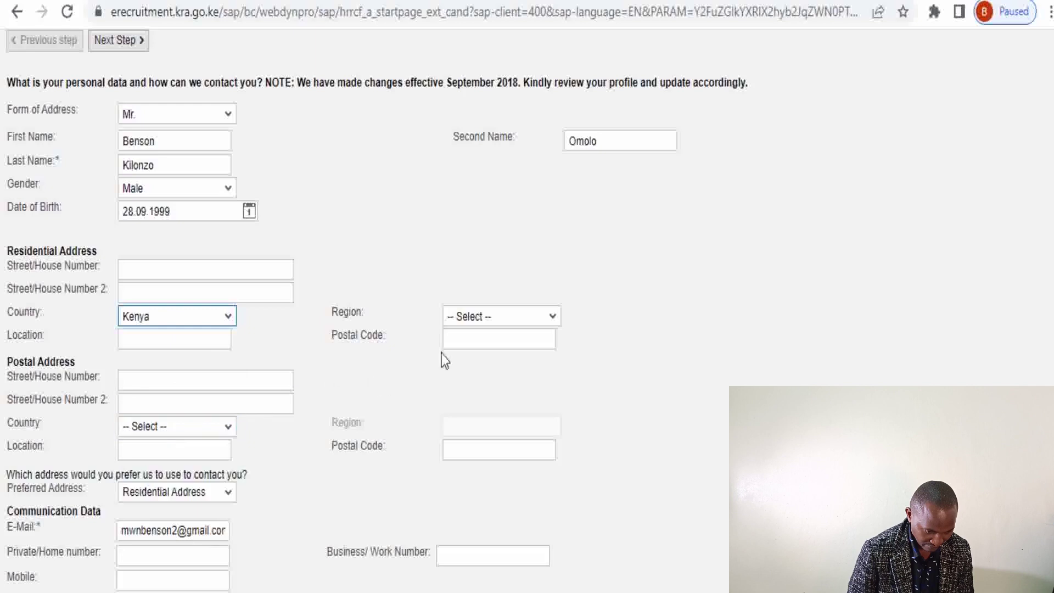
{"action": "left_click", "coordinate": [553, 317]}
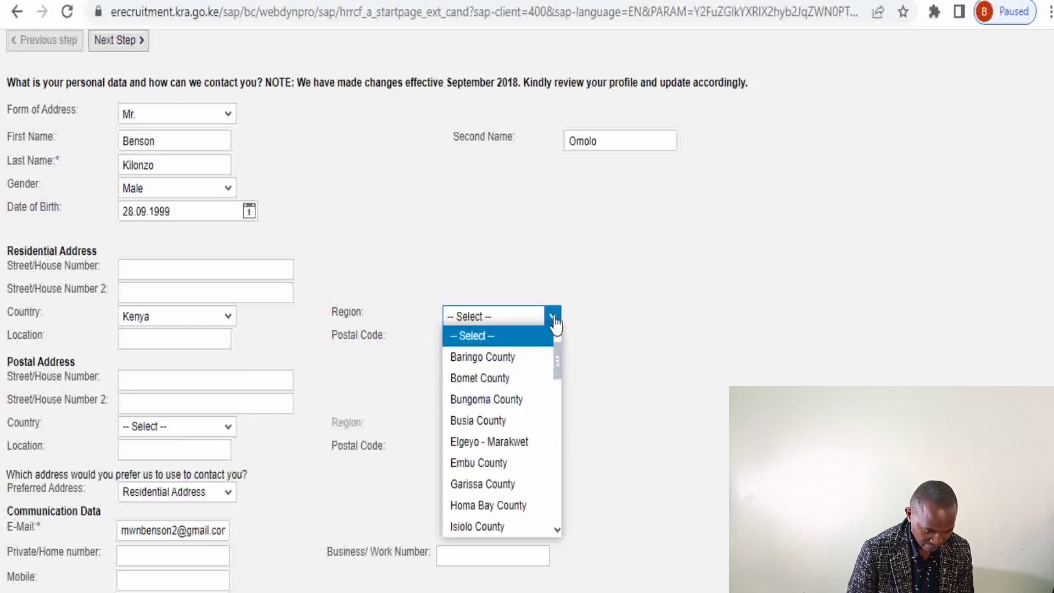
{"action": "key", "text": "m"}
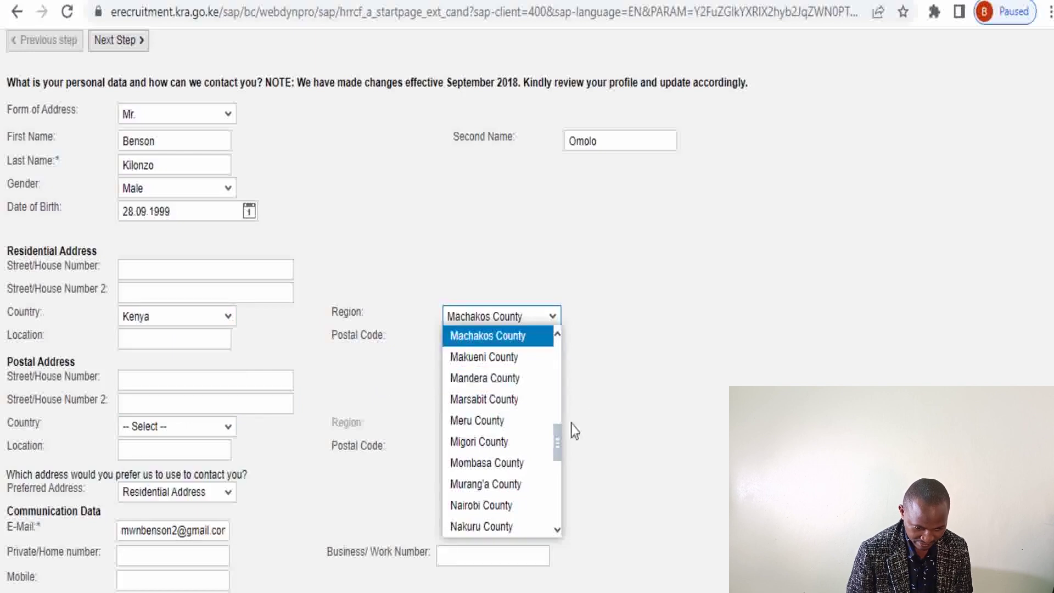
{"action": "mouse_move", "coordinate": [558, 437]}
{"action": "left_mouse_down"}
{"action": "mouse_move", "coordinate": [559, 504]}
{"action": "mouse_move", "coordinate": [559, 446]}
{"action": "left_mouse_up"}
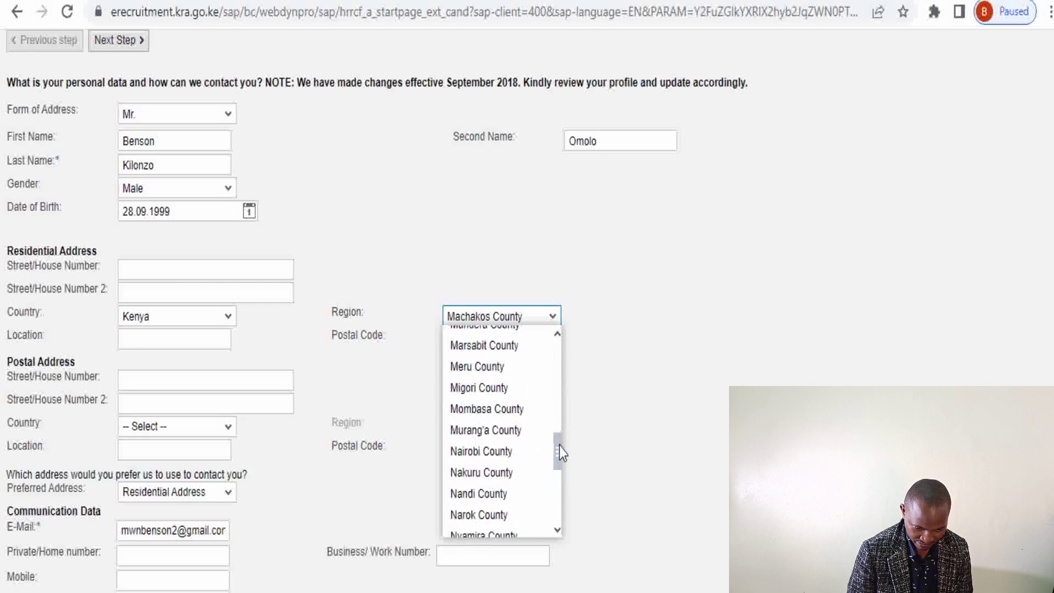
{"action": "left_click", "coordinate": [497, 371]}
{"action": "left_click", "coordinate": [478, 340]}
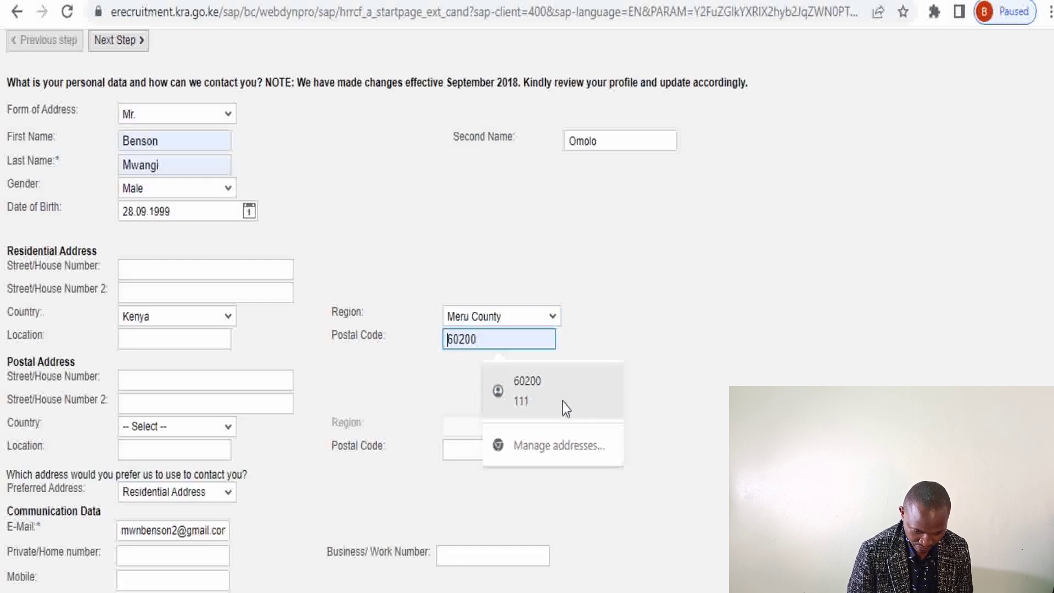
{"action": "left_click", "coordinate": [549, 391]}
{"action": "left_click", "coordinate": [154, 269]}
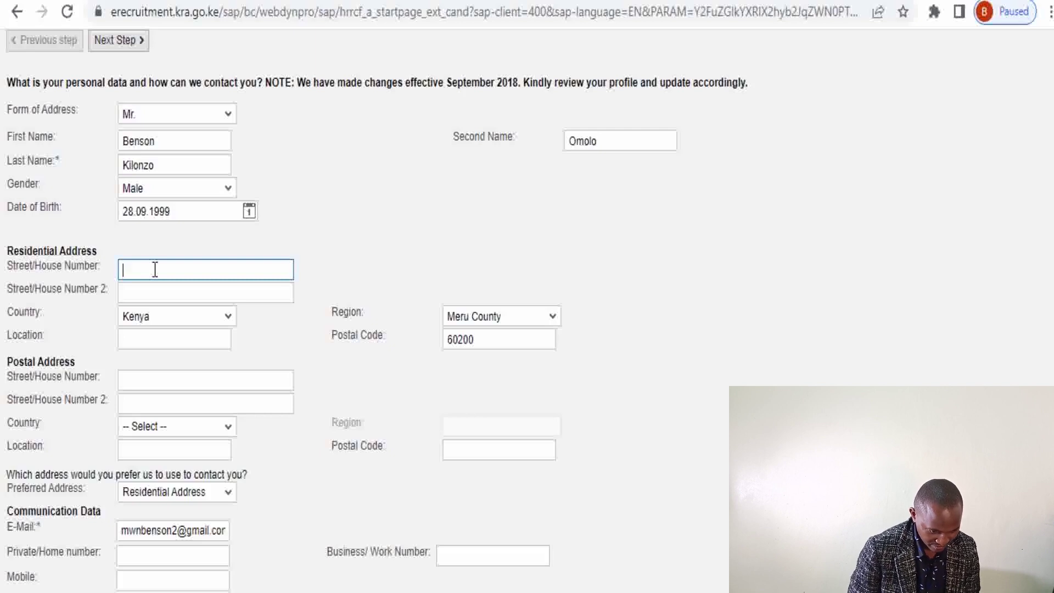
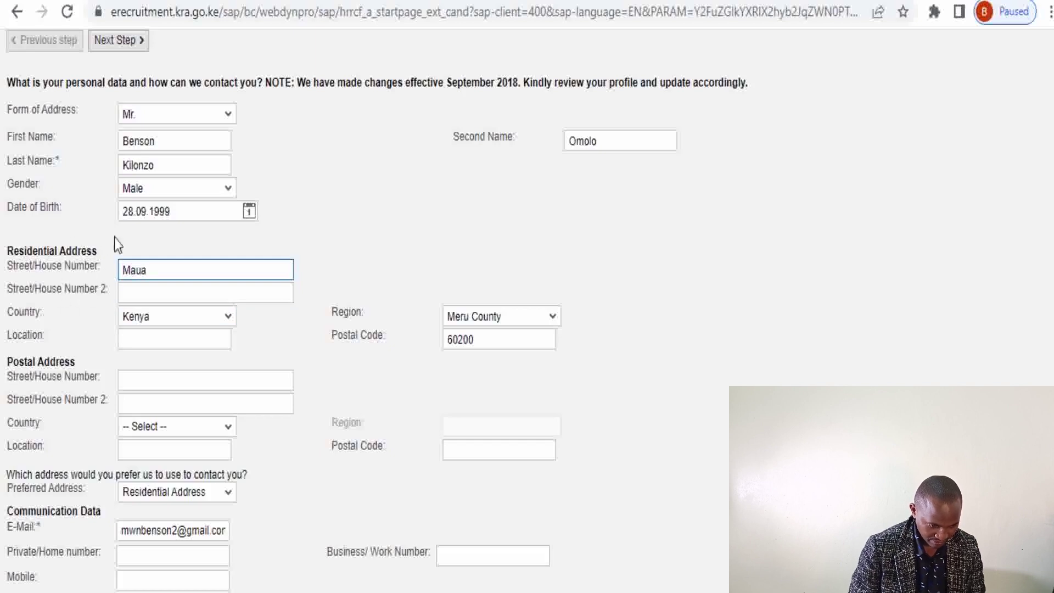
Enter the residential street and the postal address box number
{"action": "left_click", "coordinate": [158, 390]}
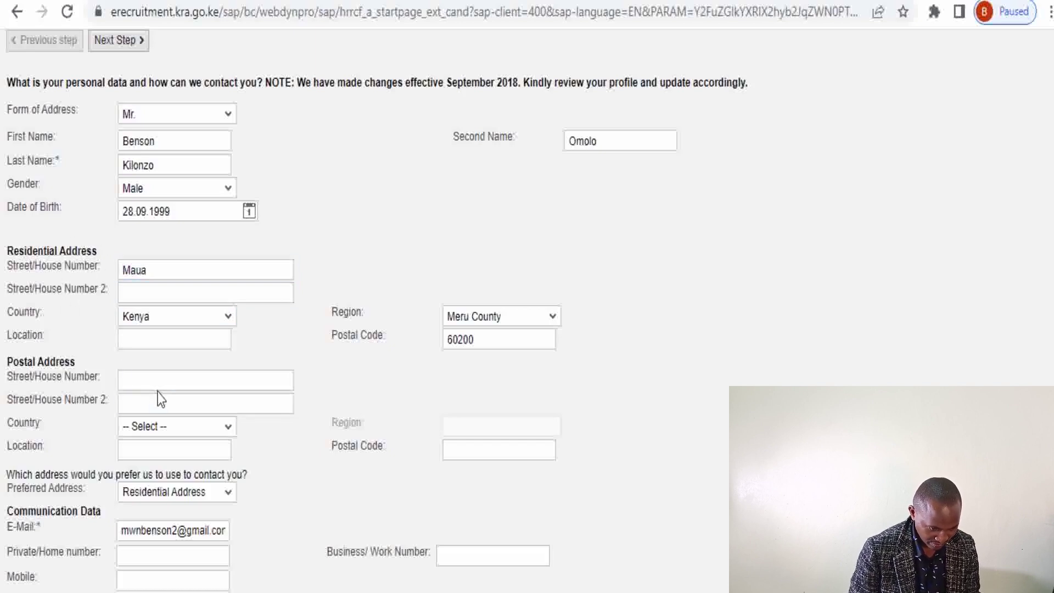
{"action": "left_click", "coordinate": [153, 379]}
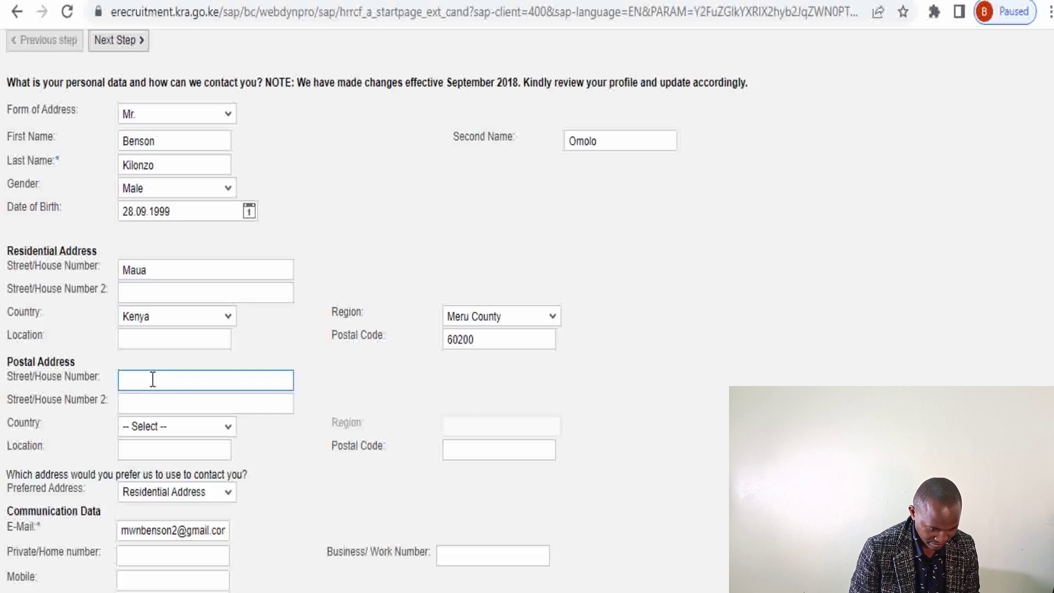
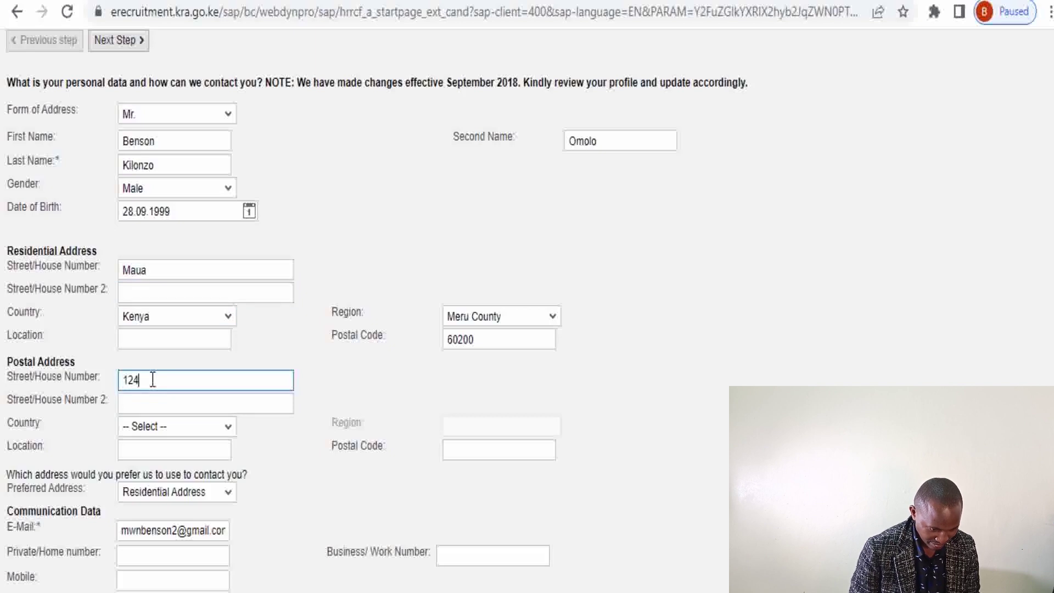
Set the postal address country to Kenya and region to Meru County, and fill in the saved postal code
{"action": "left_click", "coordinate": [229, 431]}
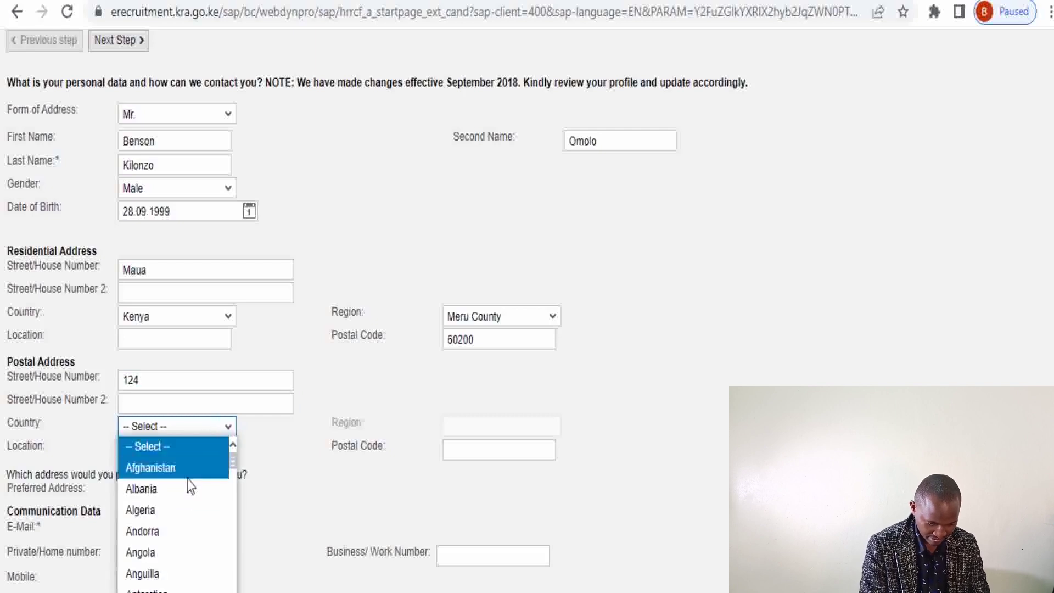
{"action": "key", "text": "k"}
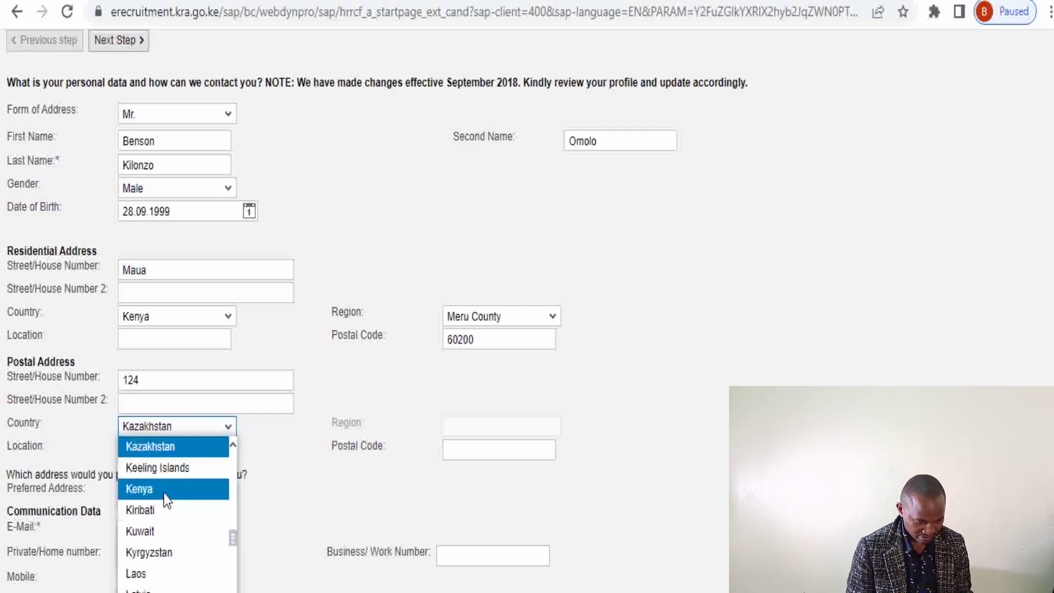
{"action": "left_click", "coordinate": [163, 490]}
{"action": "left_click", "coordinate": [553, 430]}
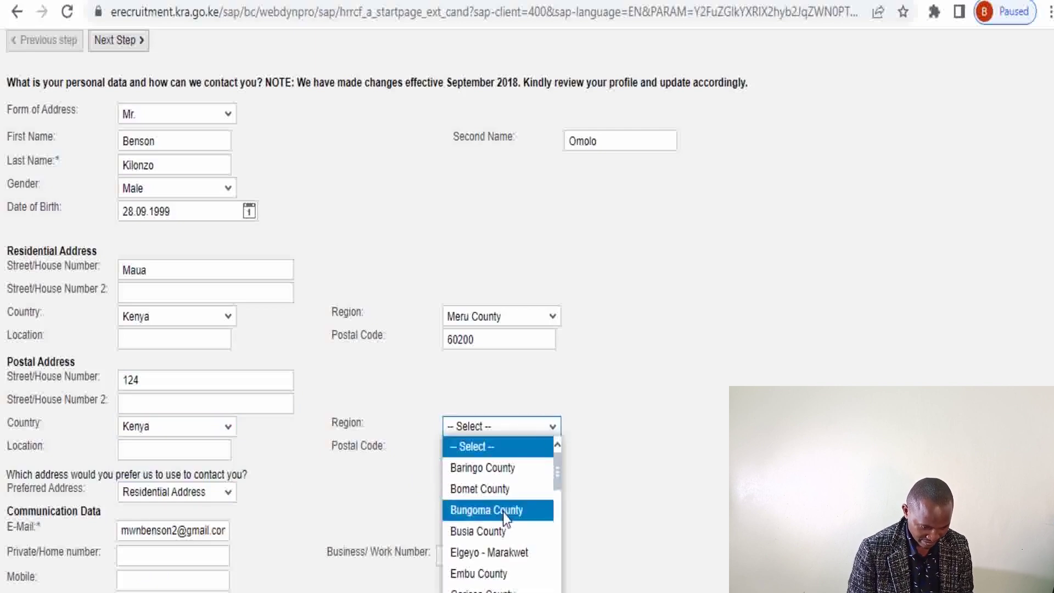
{"action": "key", "text": "m"}
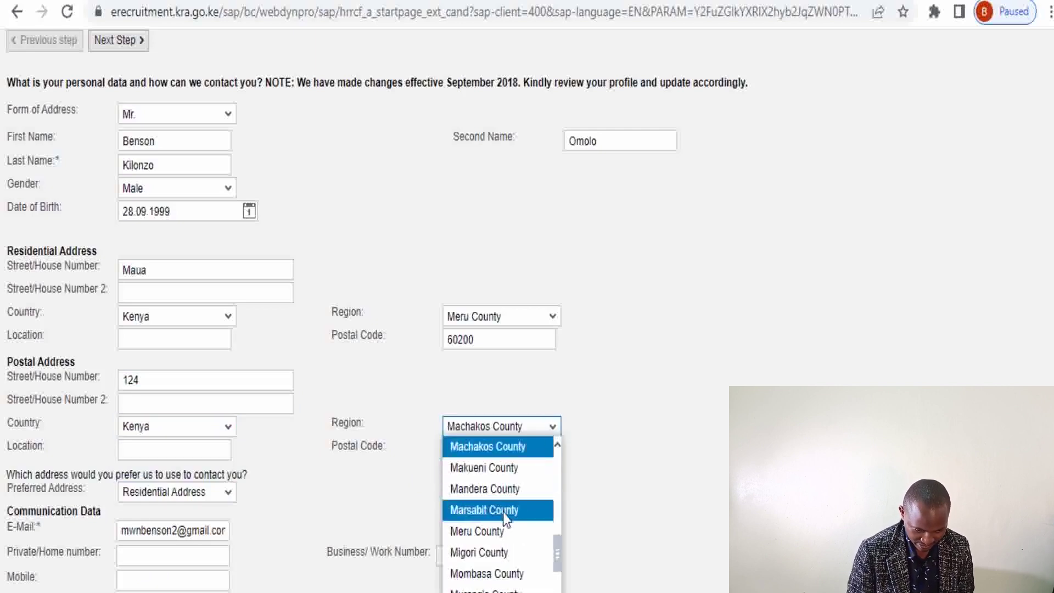
{"action": "left_click", "coordinate": [490, 532]}
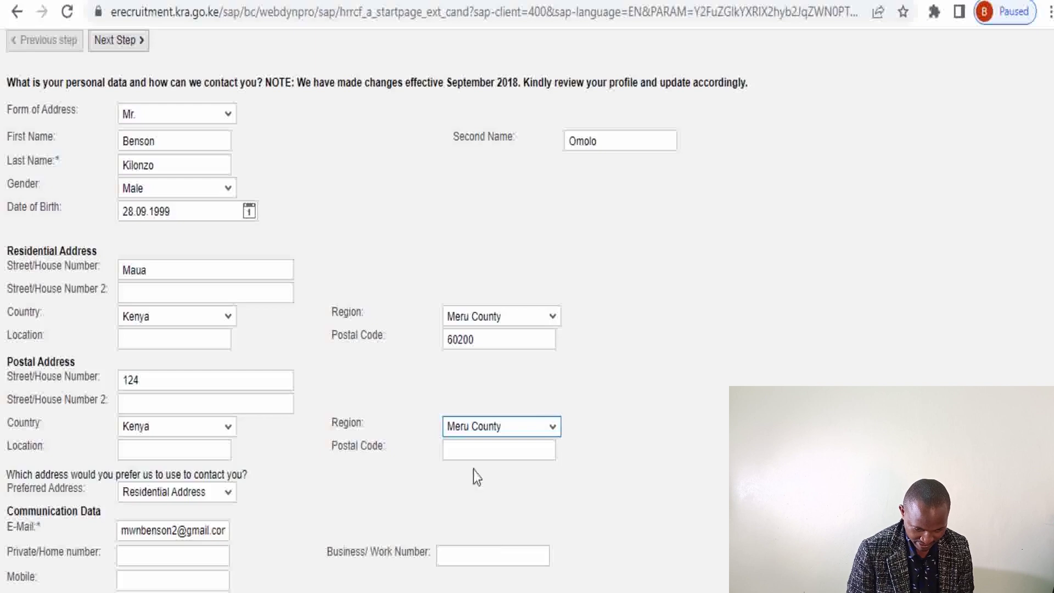
{"action": "left_click", "coordinate": [468, 446]}
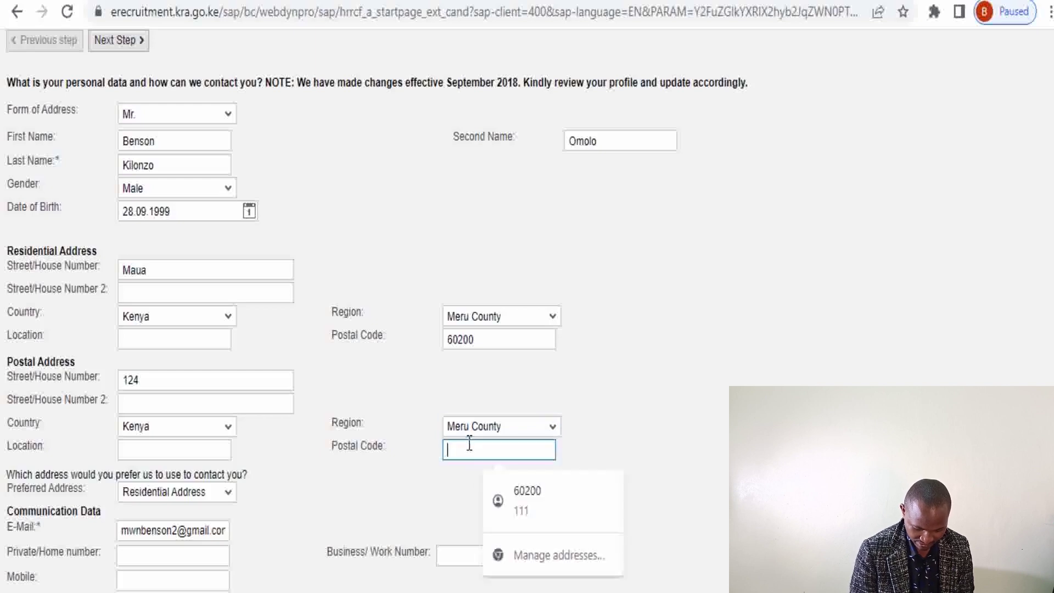
{"action": "left_click", "coordinate": [516, 496]}
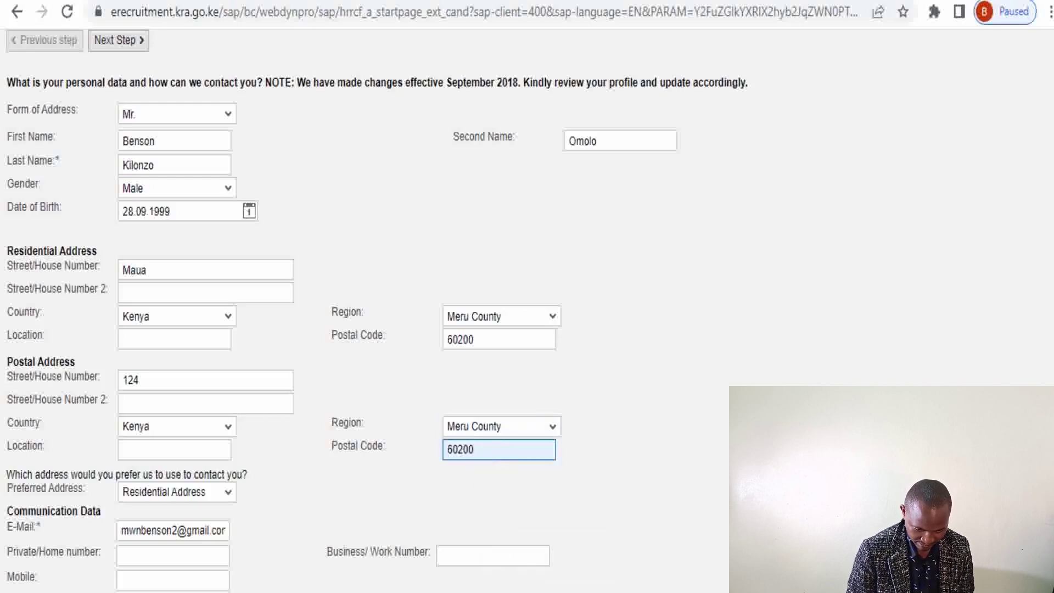
{"action": "scroll", "coordinate": [214, 423], "scroll_direction": "down", "scroll_amount": 3}
{"action": "left_click", "coordinate": [214, 423]}
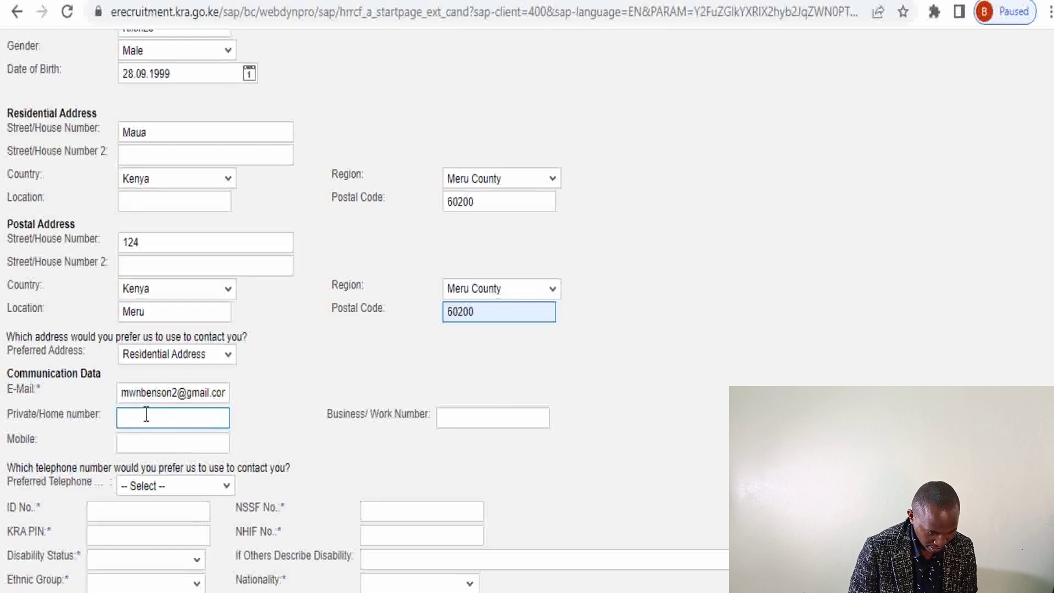
Enter the applicant's mobile phone number and choose Mobile as the preferred telephone
{"action": "left_click", "coordinate": [140, 438]}
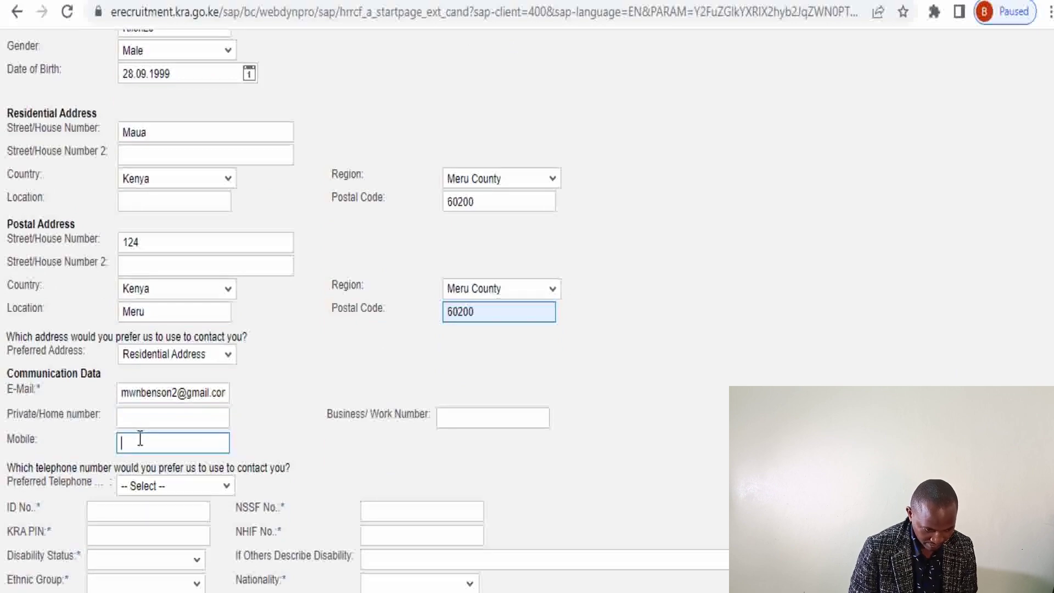
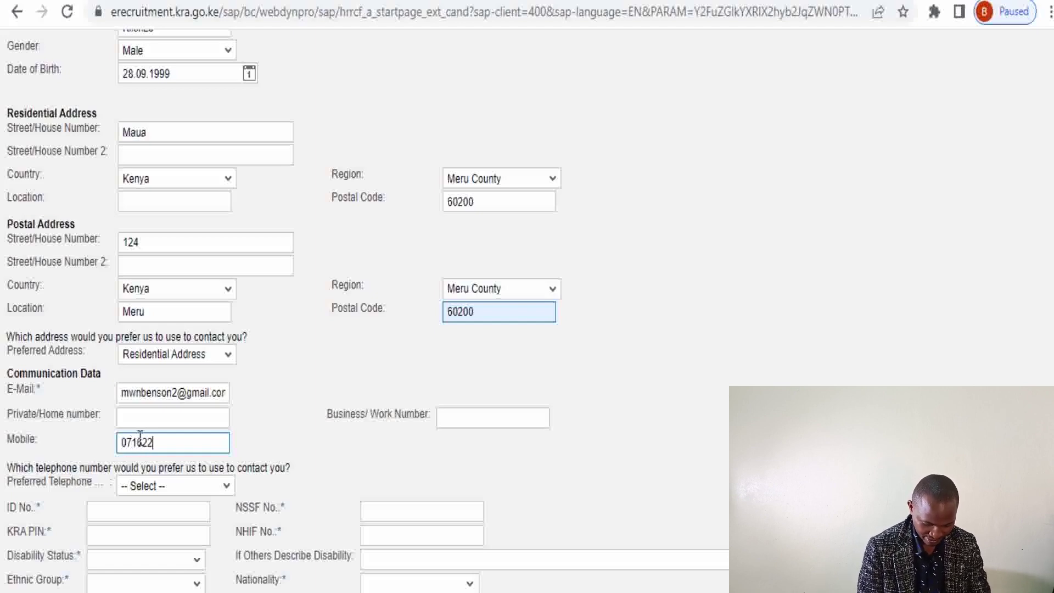
{"action": "left_click", "coordinate": [526, 419]}
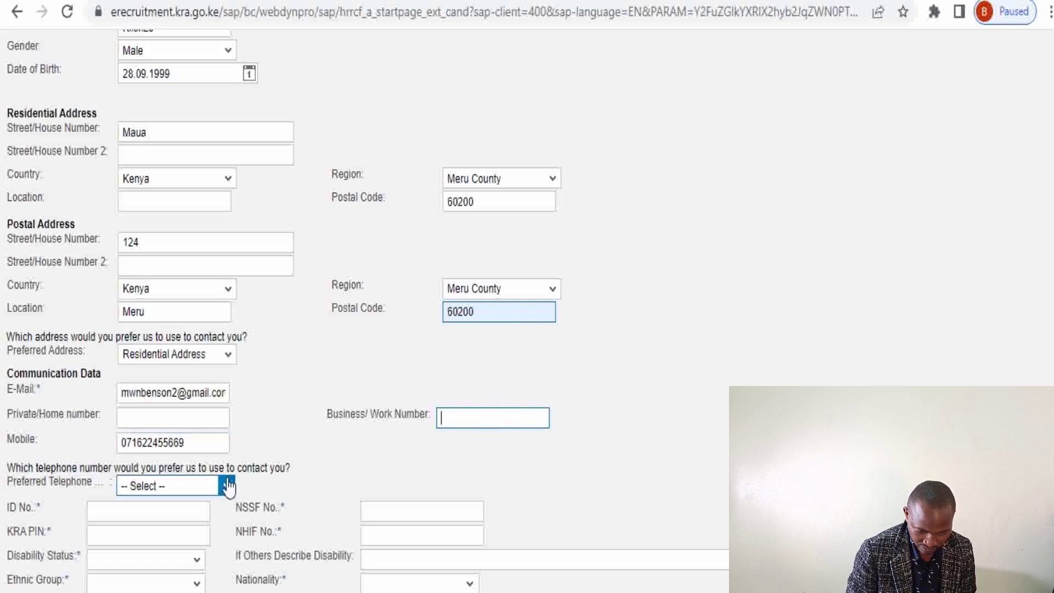
{"action": "scroll", "coordinate": [367, 310], "scroll_direction": "down", "scroll_amount": 1}
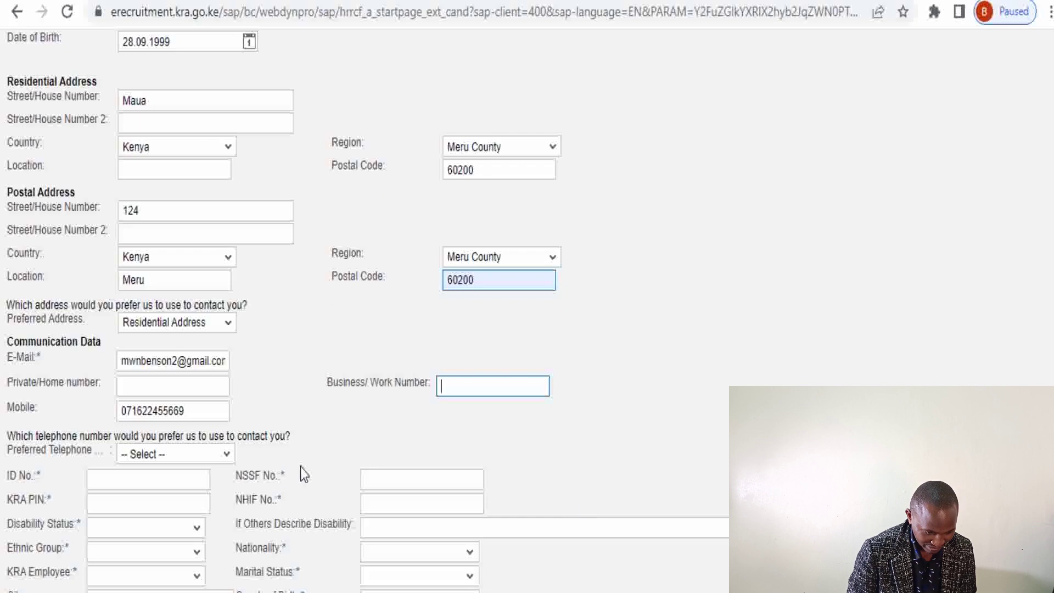
{"action": "left_click", "coordinate": [226, 455]}
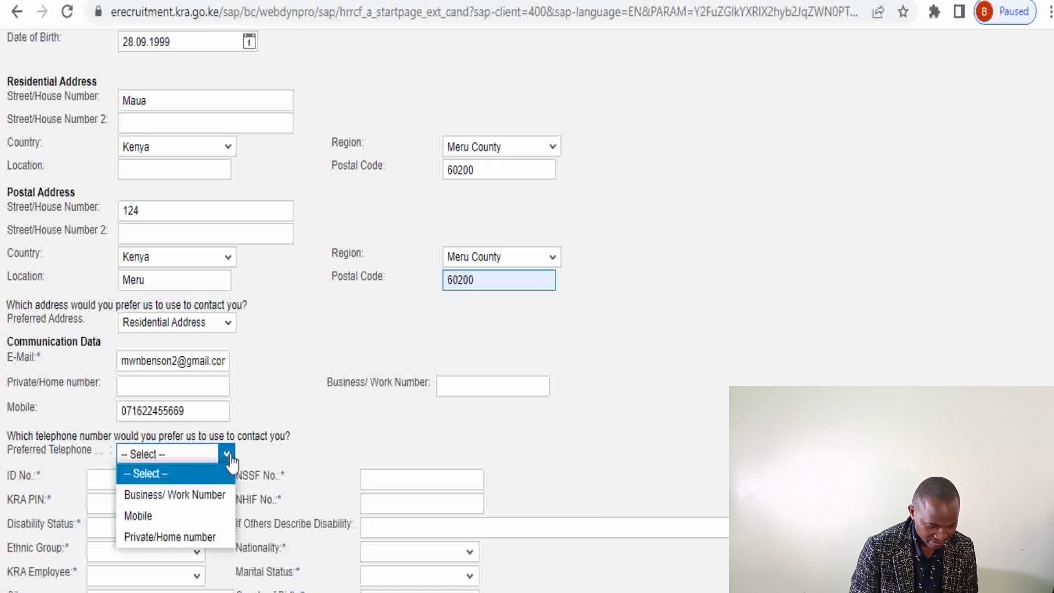
{"action": "left_click", "coordinate": [156, 522]}
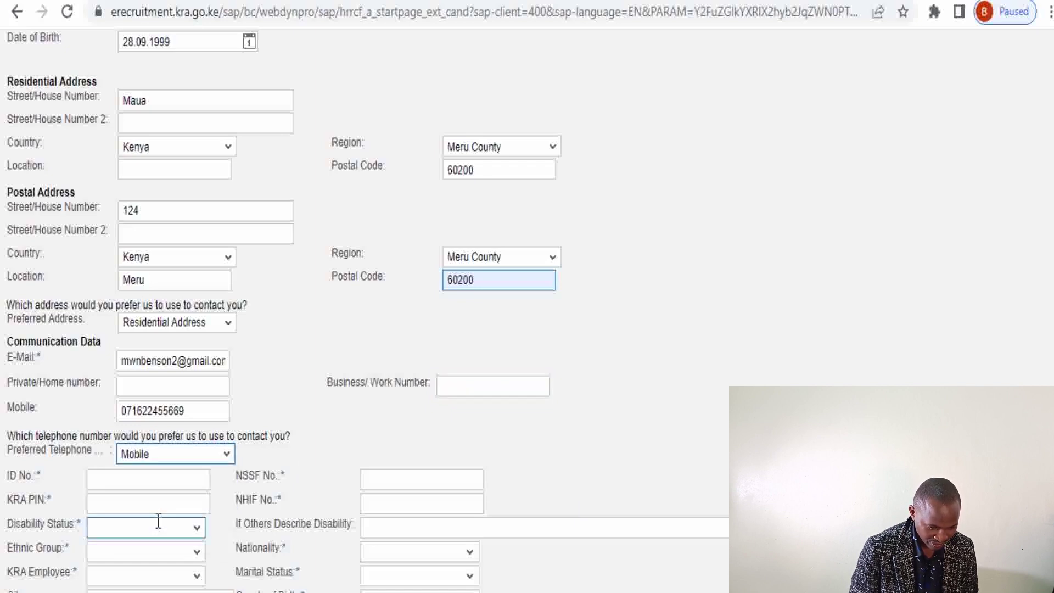
{"action": "left_click", "coordinate": [124, 482]}
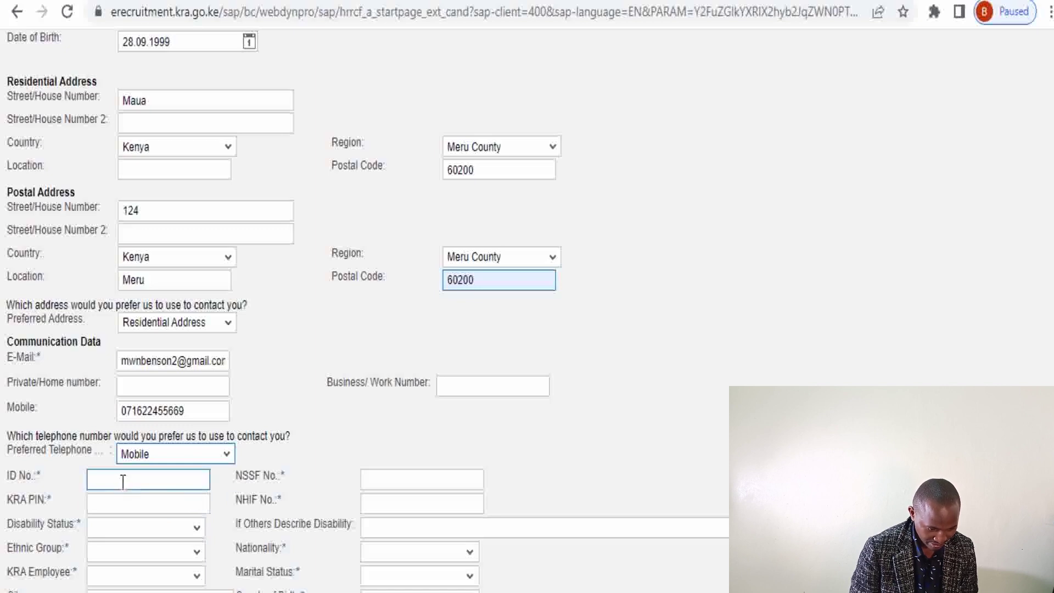
Enter the applicant's national ID number, deleting the stray extra digit
{"action": "left_click", "coordinate": [120, 481]}
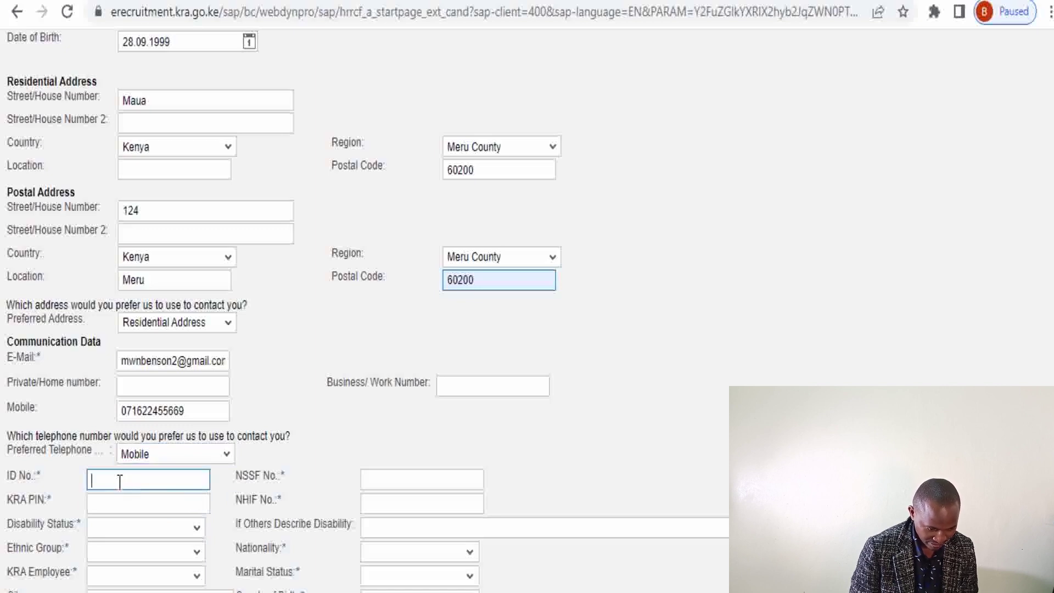
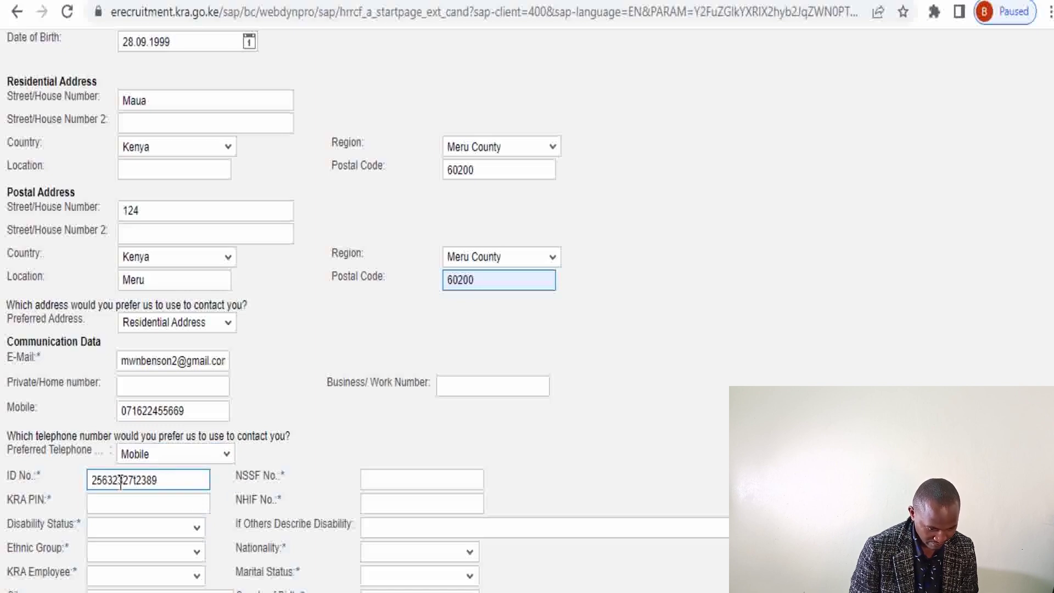
{"action": "left_click", "coordinate": [134, 479]}
{"action": "key", "text": "BackSpace"}
Type the applicant's KRA PIN, correcting the mistyped letters
{"action": "left_click", "coordinate": [126, 497]}
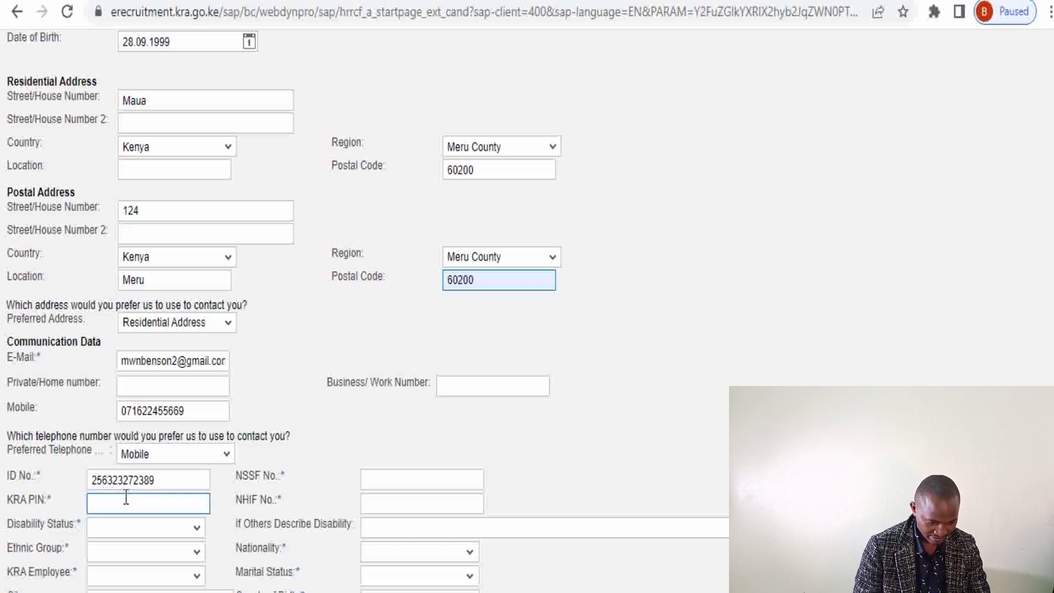
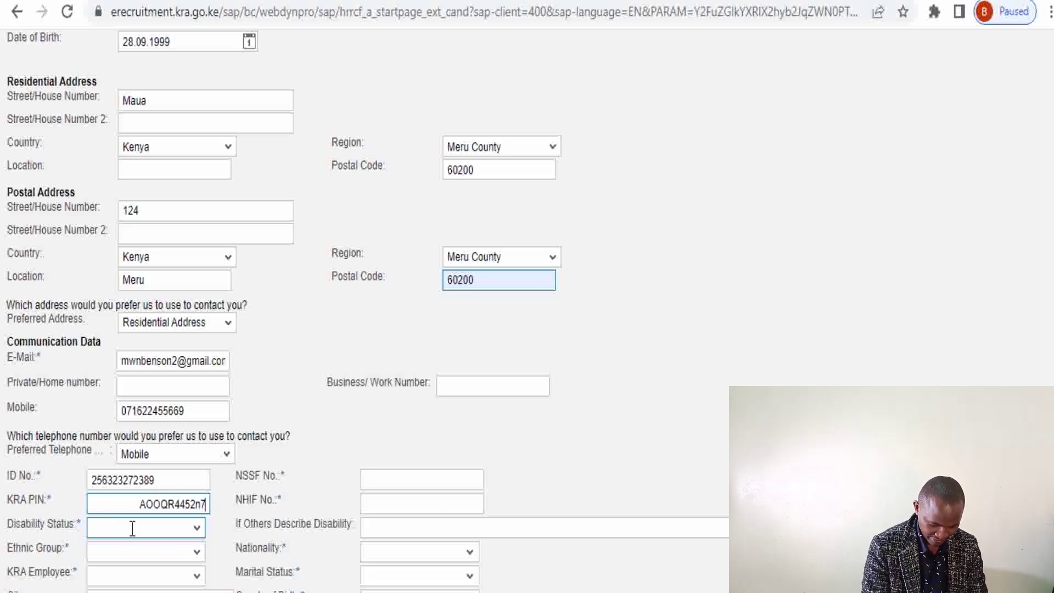
Set Disability Status to None, Ethnic Group to Teso, and KRA Employee to No
{"action": "left_click", "coordinate": [198, 528]}
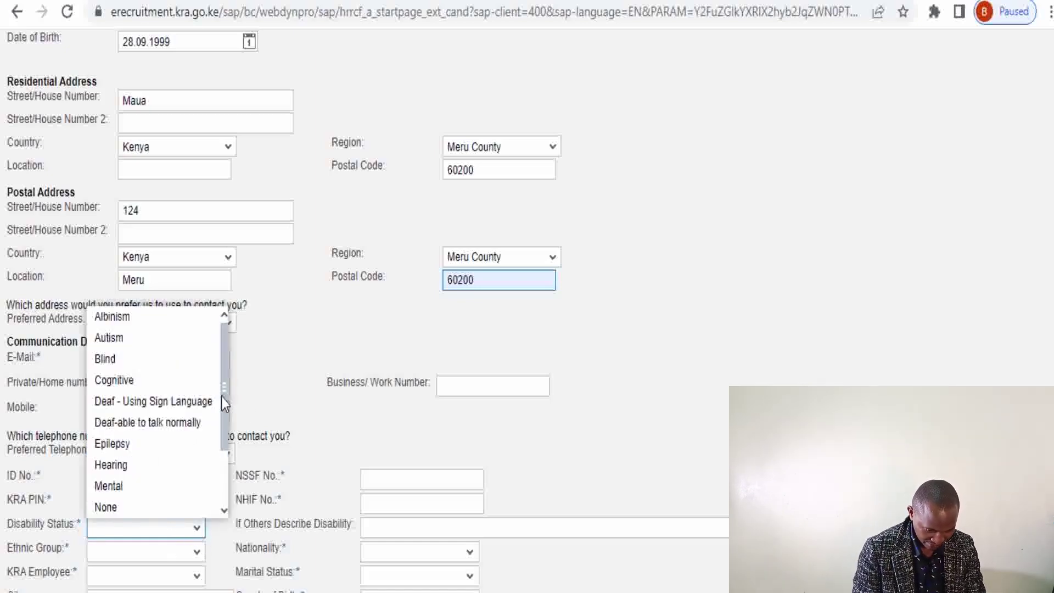
{"action": "left_click_drag", "start_coordinate": [226, 346], "coordinate": [252, 279]}
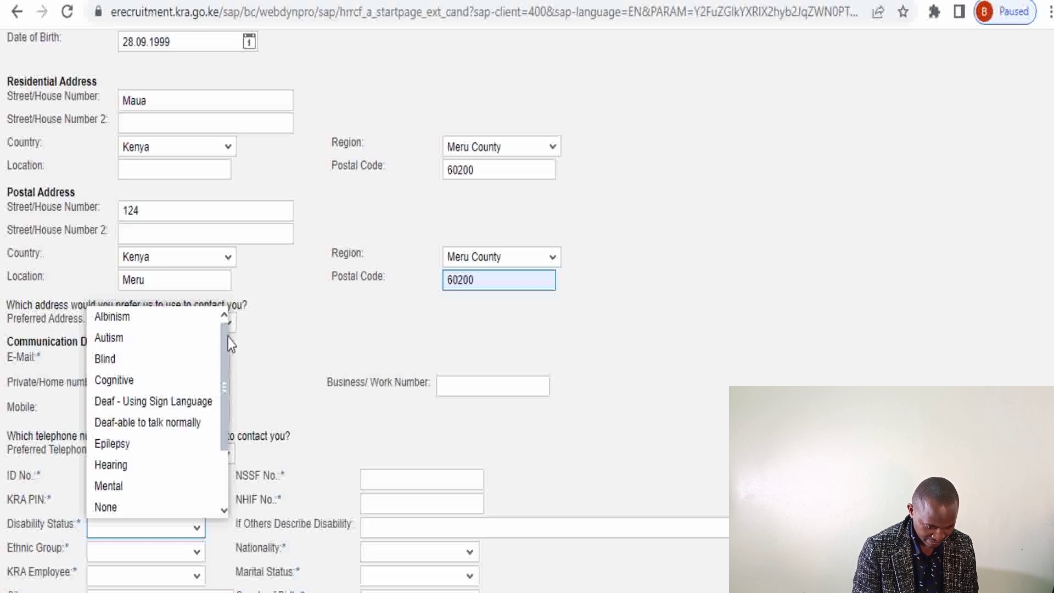
{"action": "left_click_drag", "start_coordinate": [228, 337], "coordinate": [226, 420]}
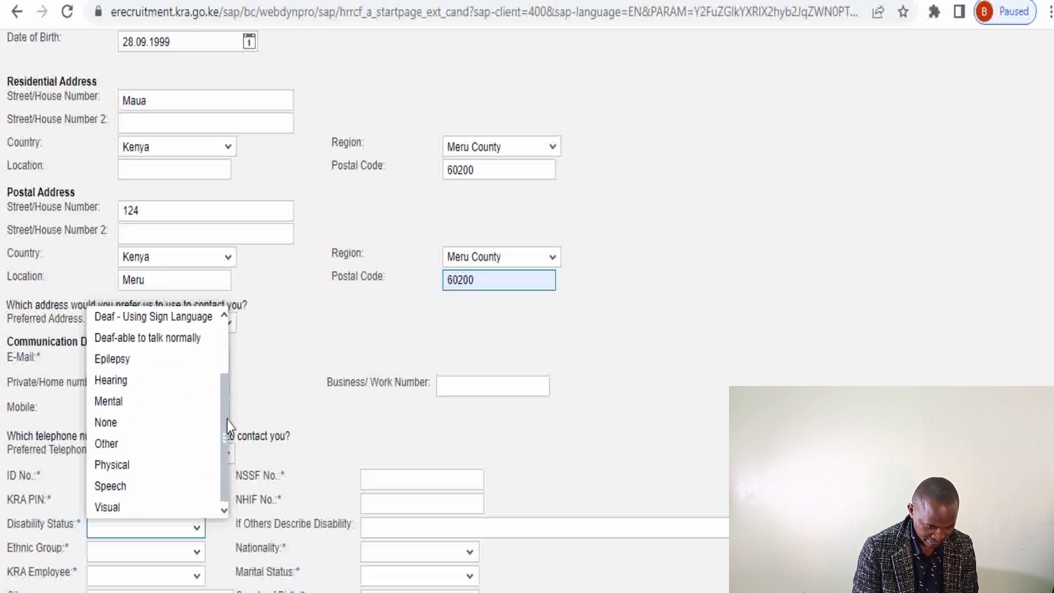
{"action": "left_click", "coordinate": [121, 426]}
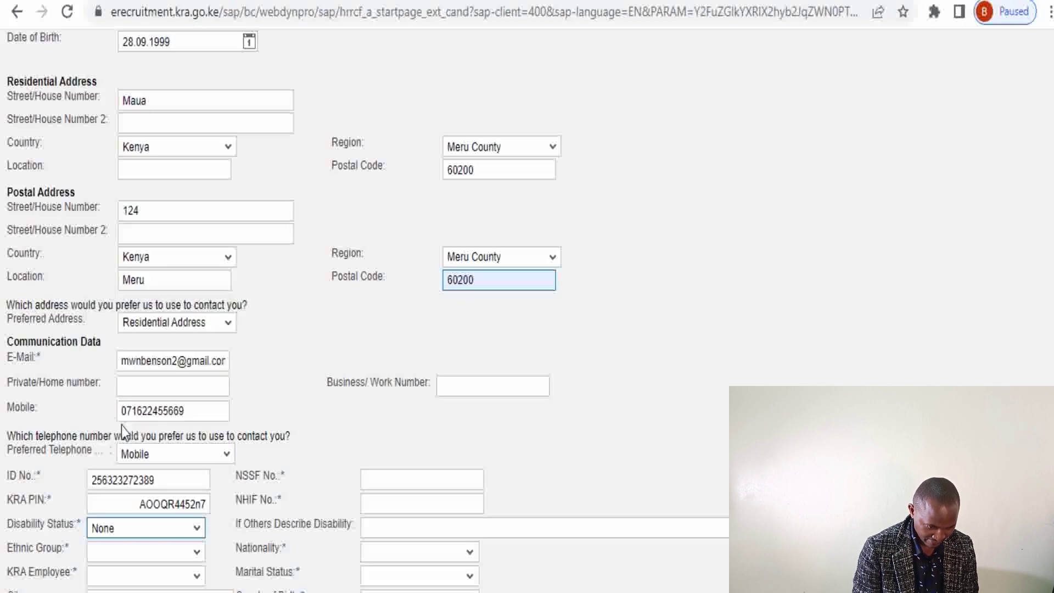
{"action": "left_click", "coordinate": [196, 553]}
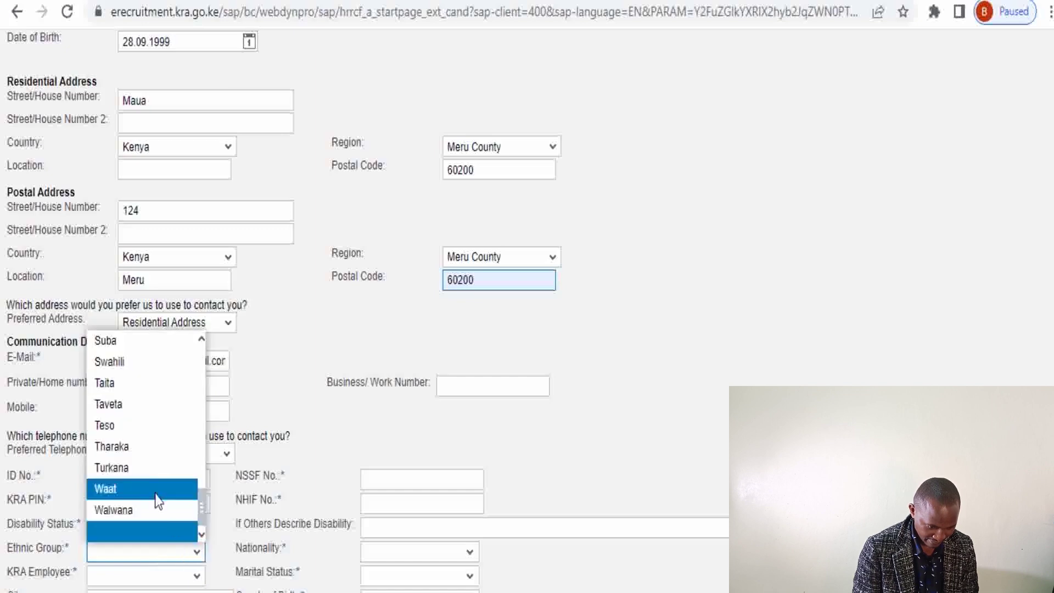
{"action": "left_click", "coordinate": [132, 429]}
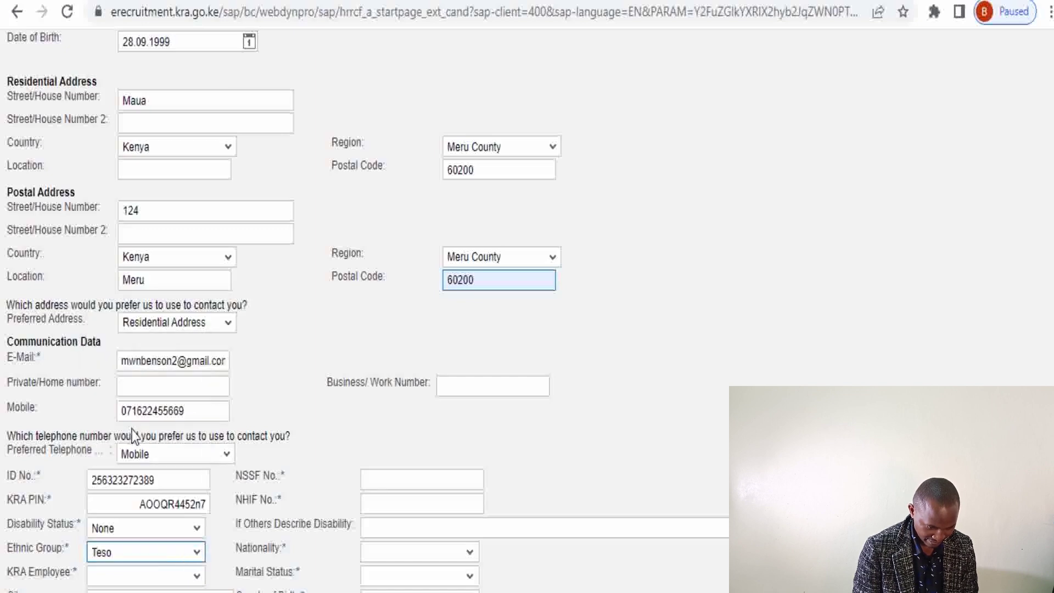
{"action": "left_click", "coordinate": [196, 576]}
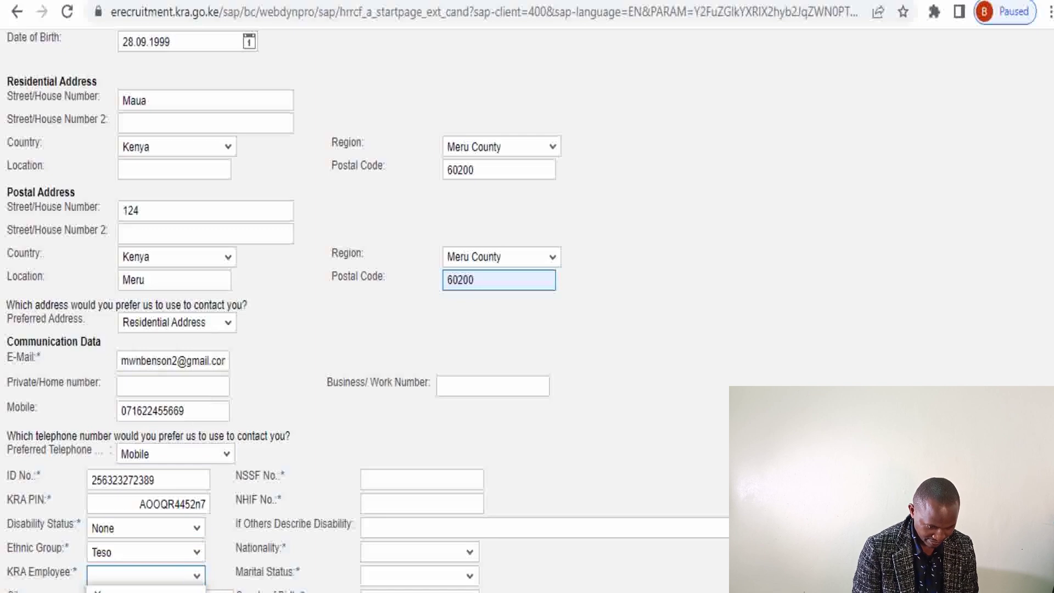
{"action": "left_click", "coordinate": [143, 592]}
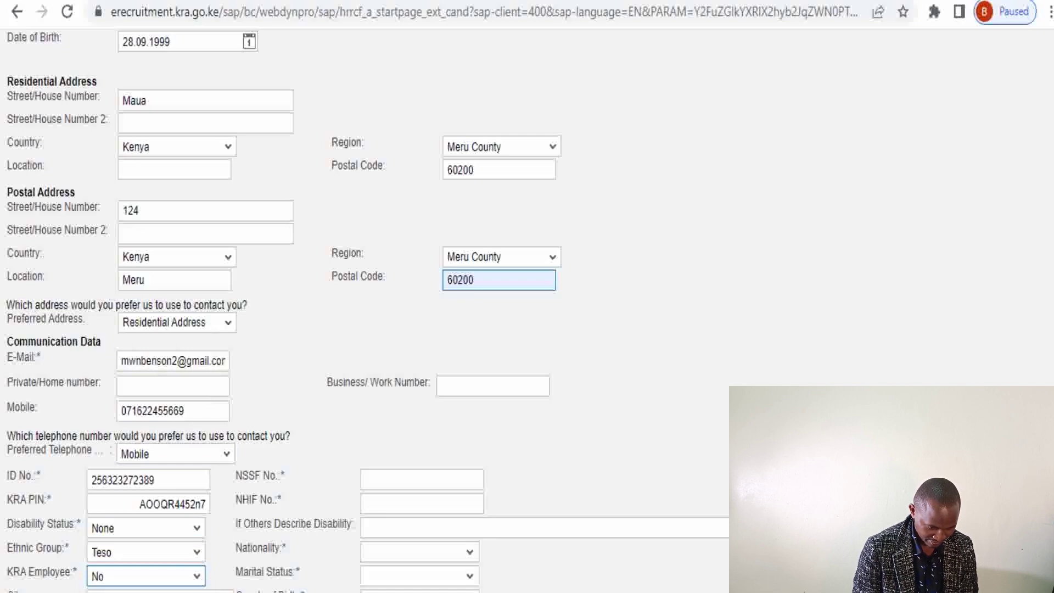
Enter the NSSF number and set Marital Status to Single
{"action": "left_click", "coordinate": [394, 487]}
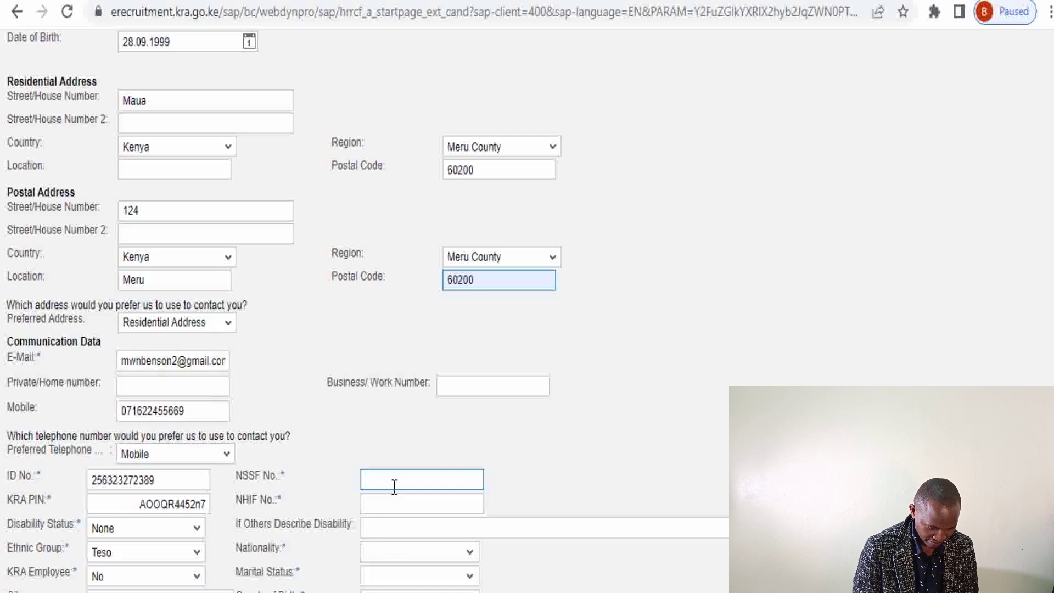
{"action": "type", "text": "qwdvwajd"}
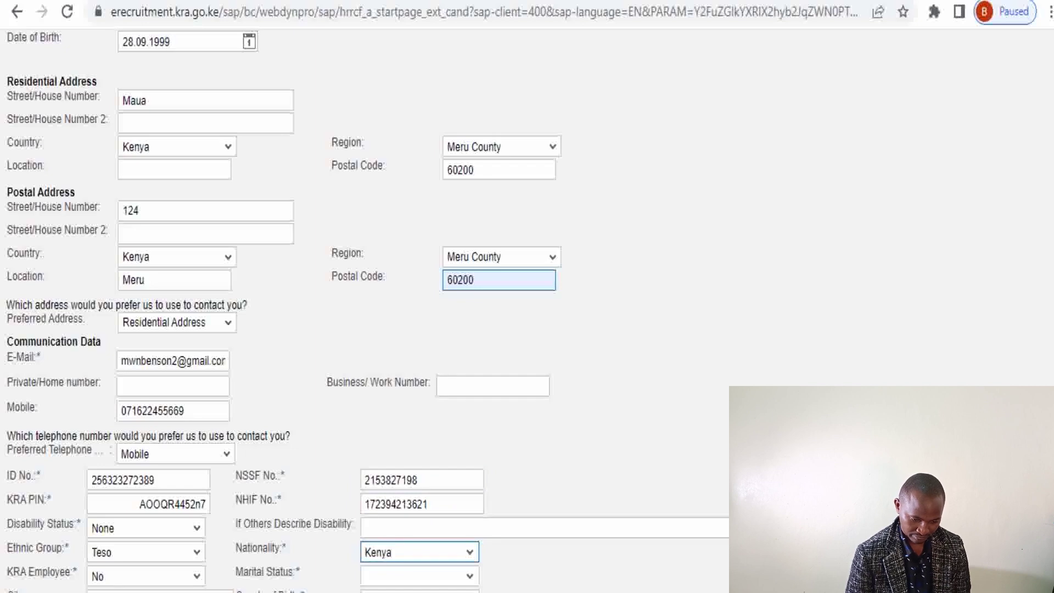
{"action": "left_click", "coordinate": [469, 576]}
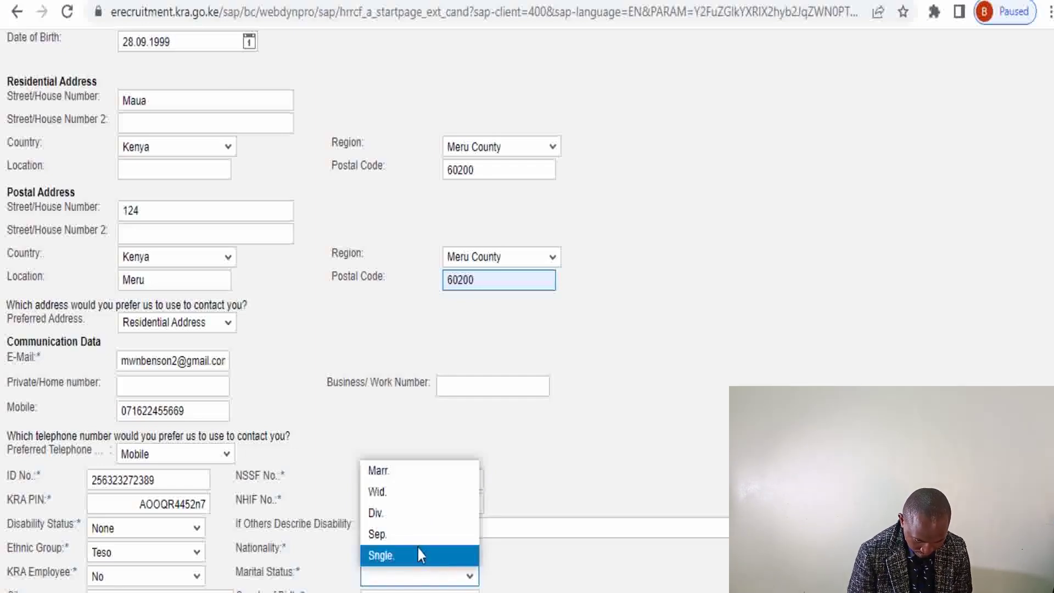
{"action": "left_click", "coordinate": [418, 549]}
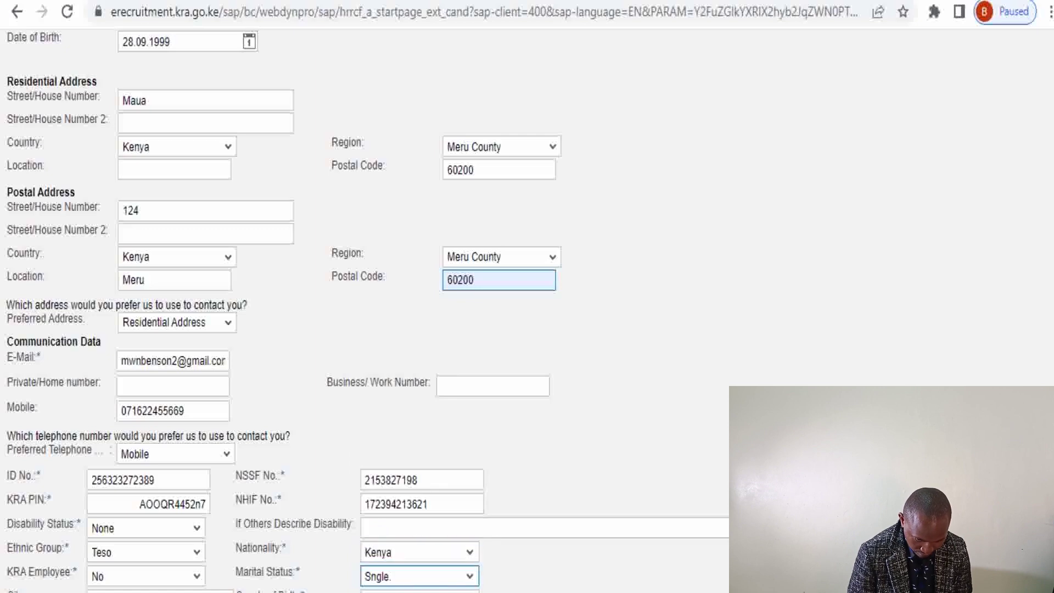
Choose Kitui County as the county of birth
{"action": "left_click", "coordinate": [470, 591]}
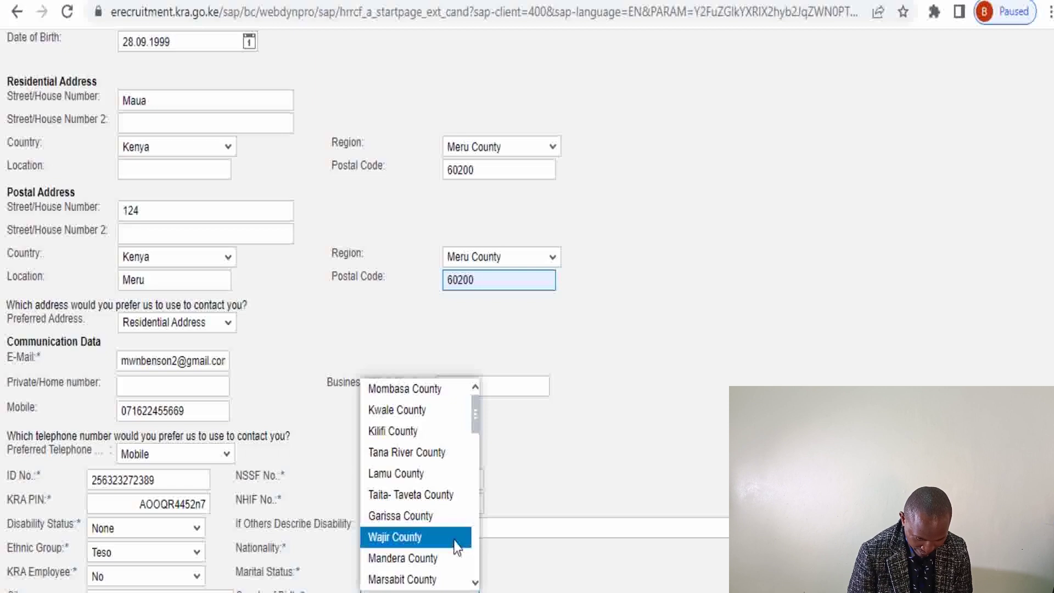
{"action": "left_click_drag", "start_coordinate": [472, 417], "coordinate": [476, 460]}
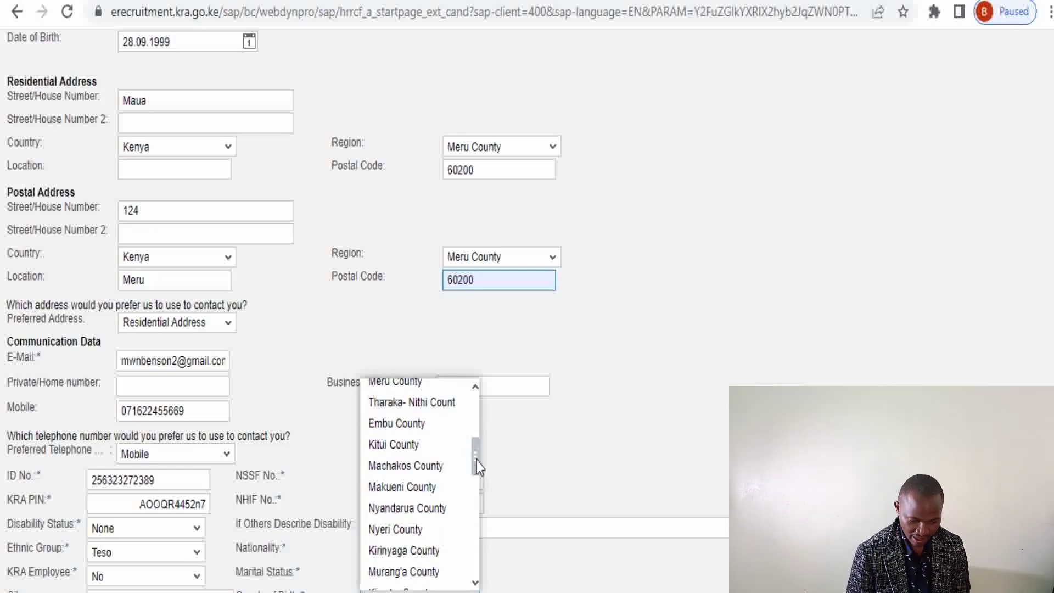
{"action": "left_click", "coordinate": [403, 445]}
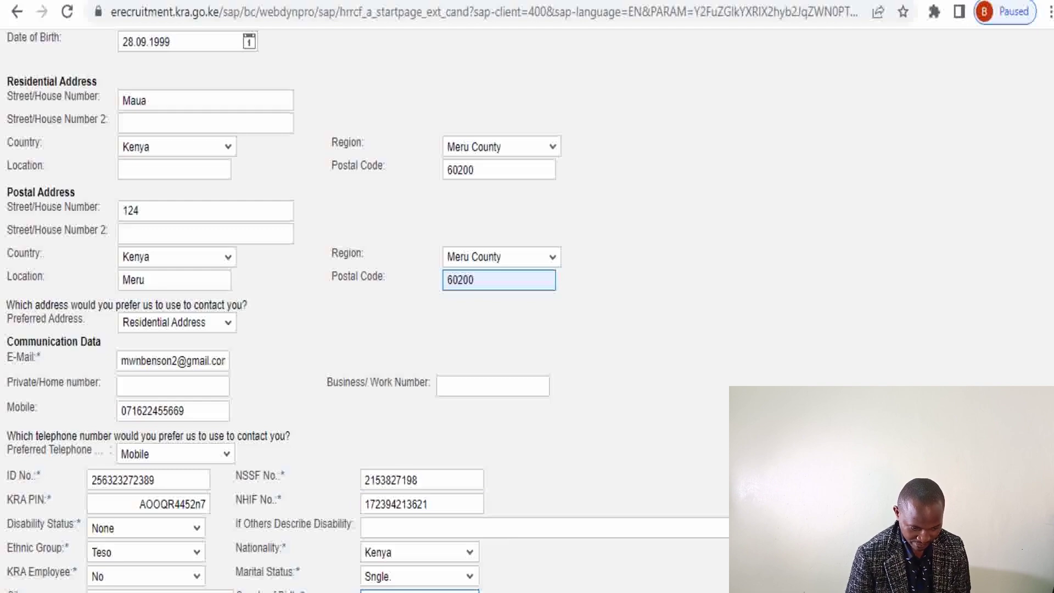
Go to profile step 2, Education/Training, and begin adding an education entry
{"action": "scroll", "coordinate": [1051, 351], "scroll_direction": "up", "scroll_amount": 7}
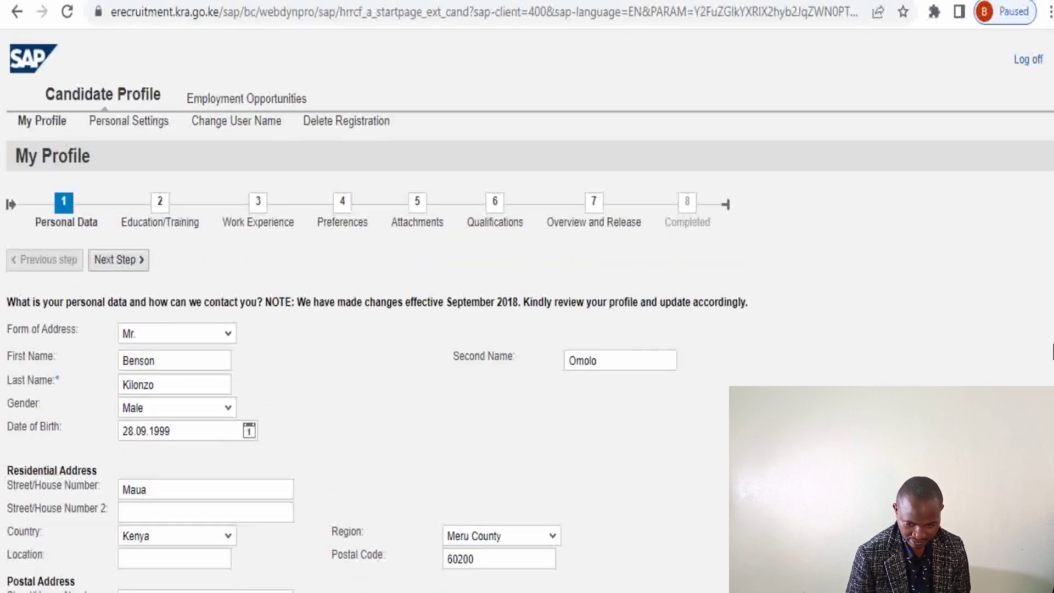
{"action": "scroll", "coordinate": [1052, 351], "scroll_direction": "down", "scroll_amount": 7}
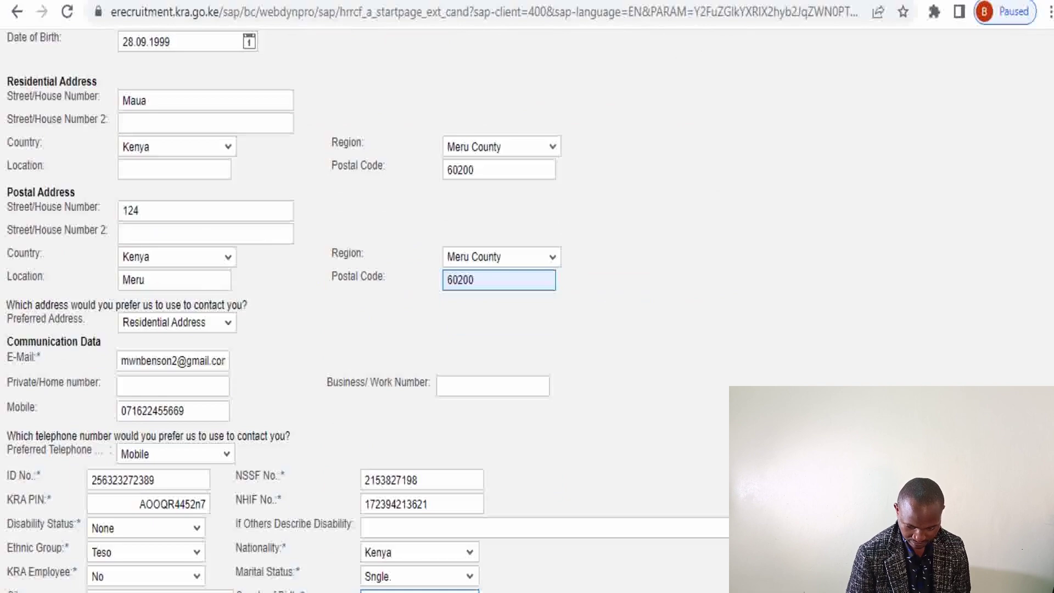
{"action": "scroll", "coordinate": [1024, 354], "scroll_direction": "up", "scroll_amount": 7}
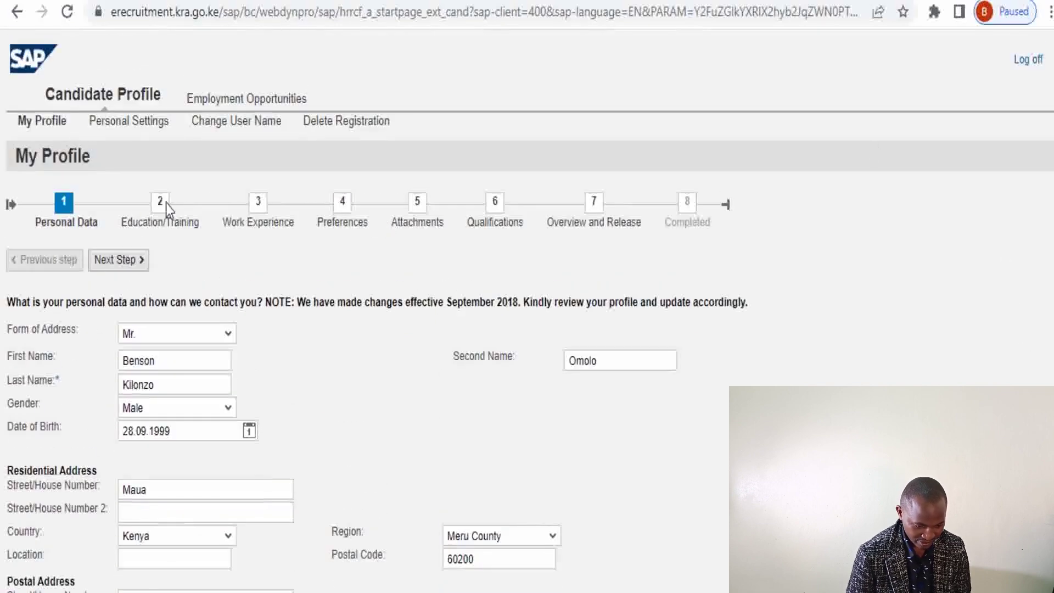
{"action": "left_click", "coordinate": [128, 265]}
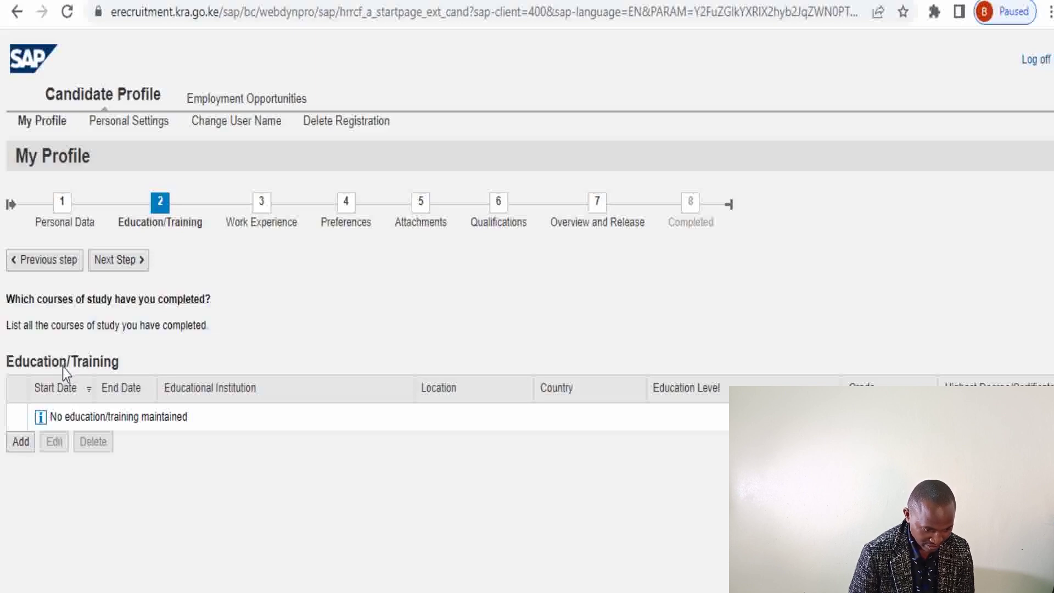
{"action": "left_click", "coordinate": [22, 443]}
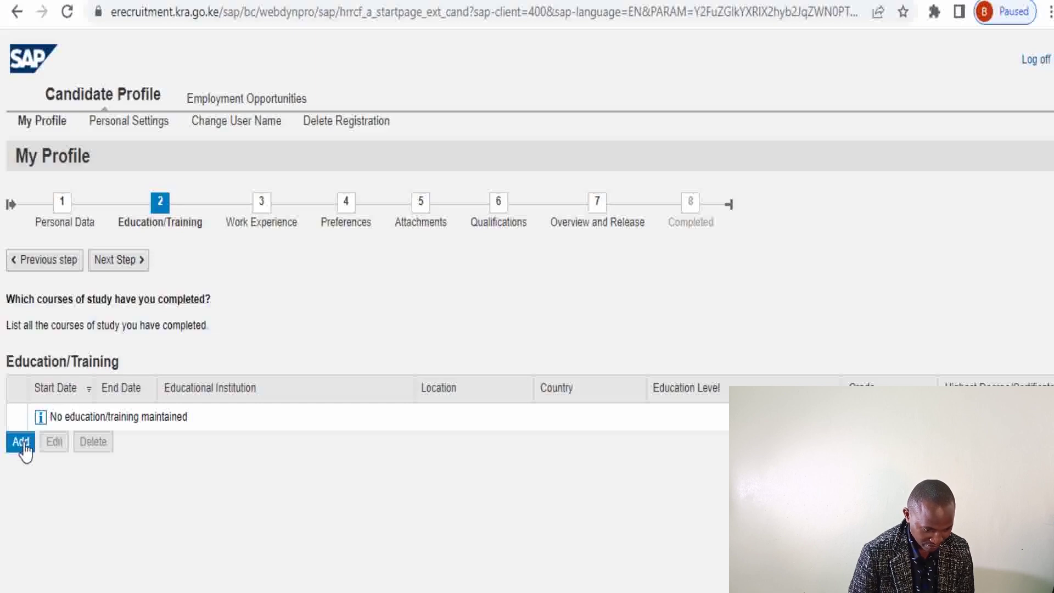
Set the education entry's start date to 06.09.2019 using the calendar
{"action": "left_click", "coordinate": [23, 443]}
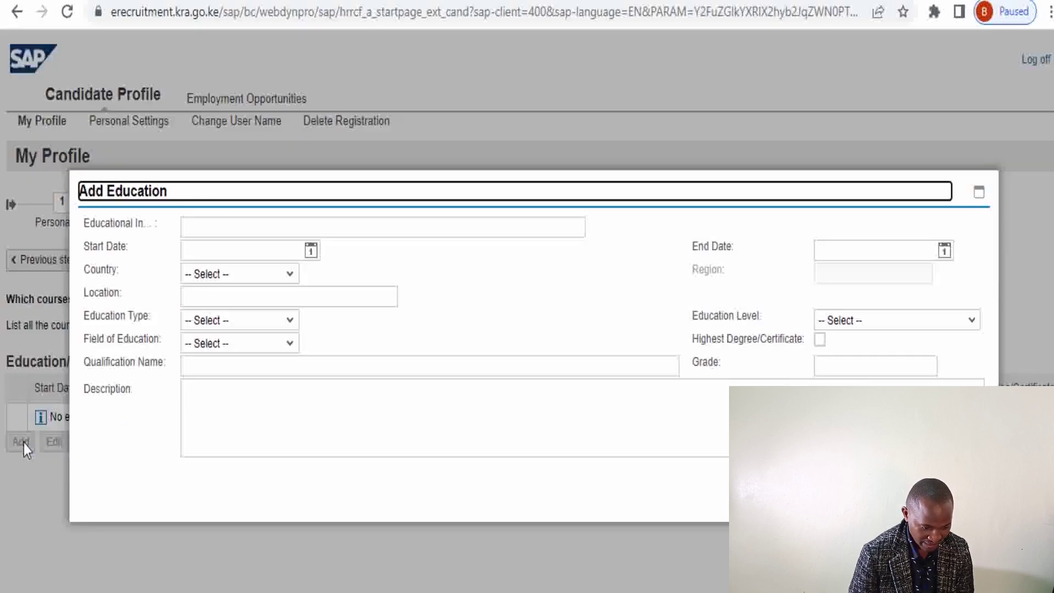
{"action": "left_click", "coordinate": [310, 253]}
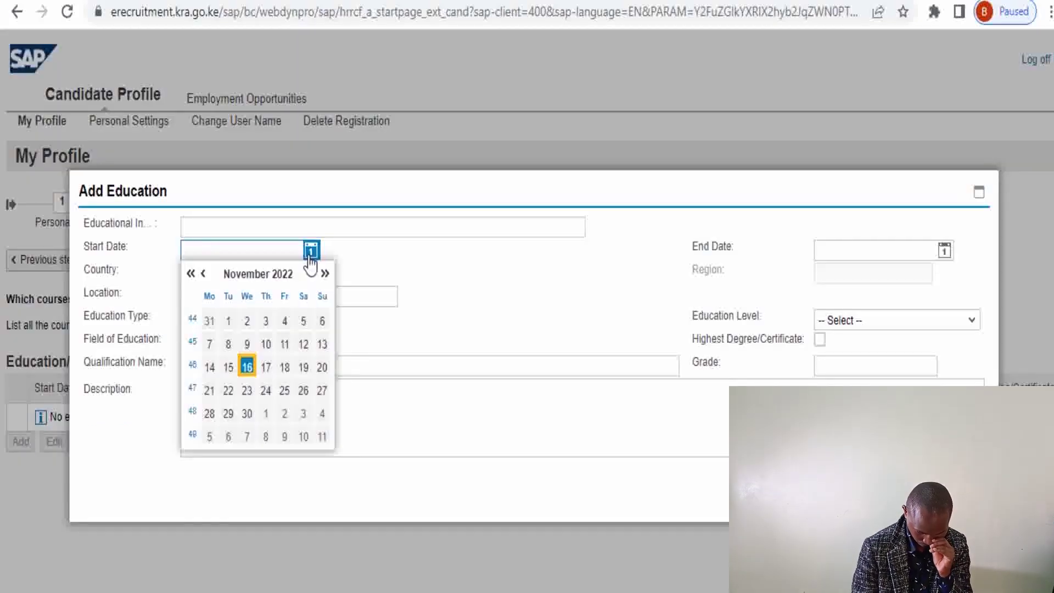
{"action": "left_click", "coordinate": [191, 274]}
{"action": "double_click", "coordinate": [191, 274]}
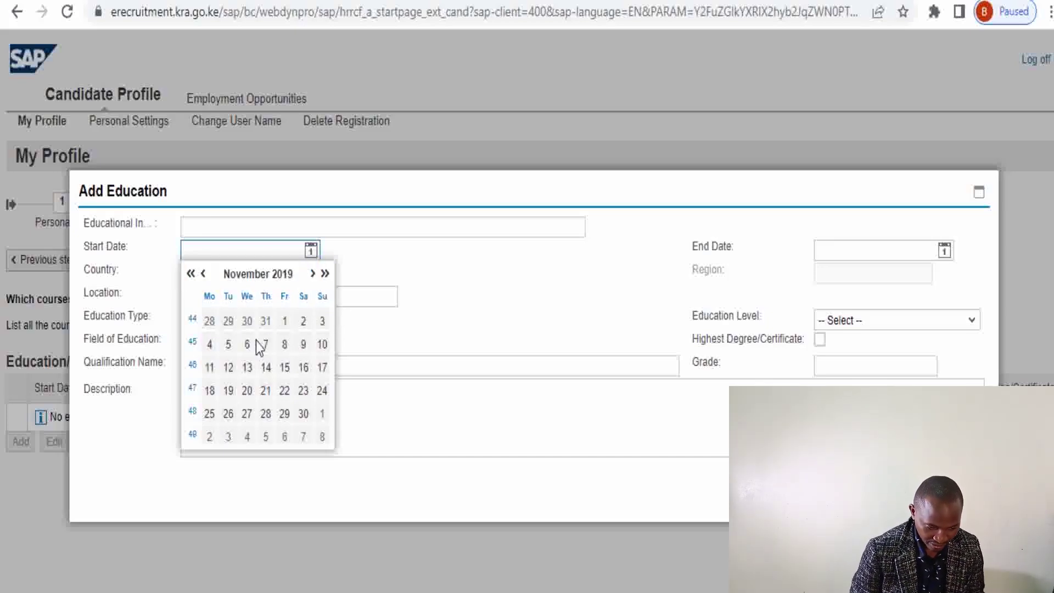
{"action": "left_click", "coordinate": [205, 275]}
{"action": "left_click", "coordinate": [204, 274]}
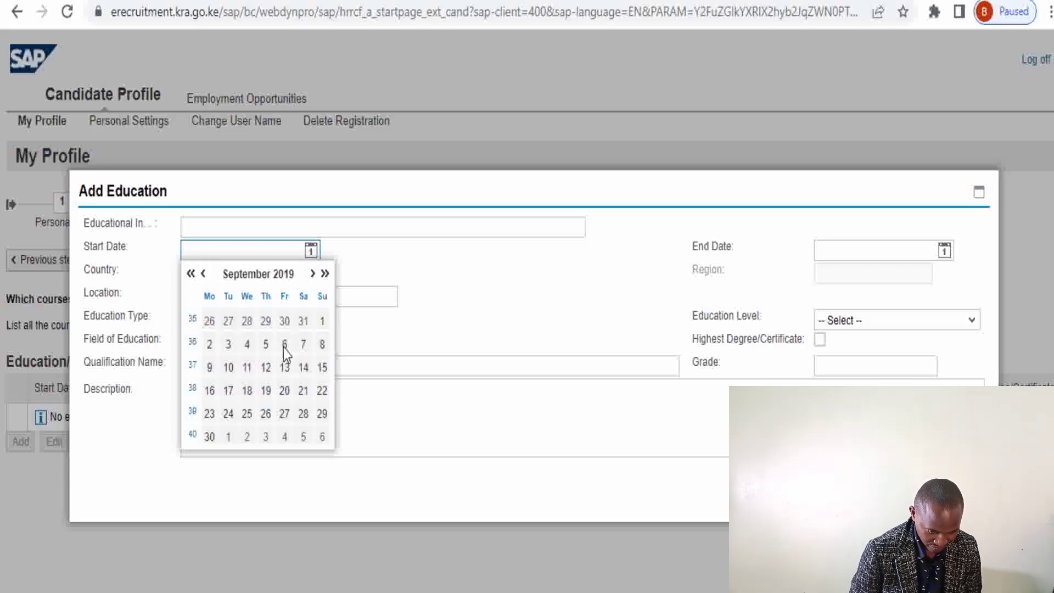
{"action": "left_click", "coordinate": [283, 348]}
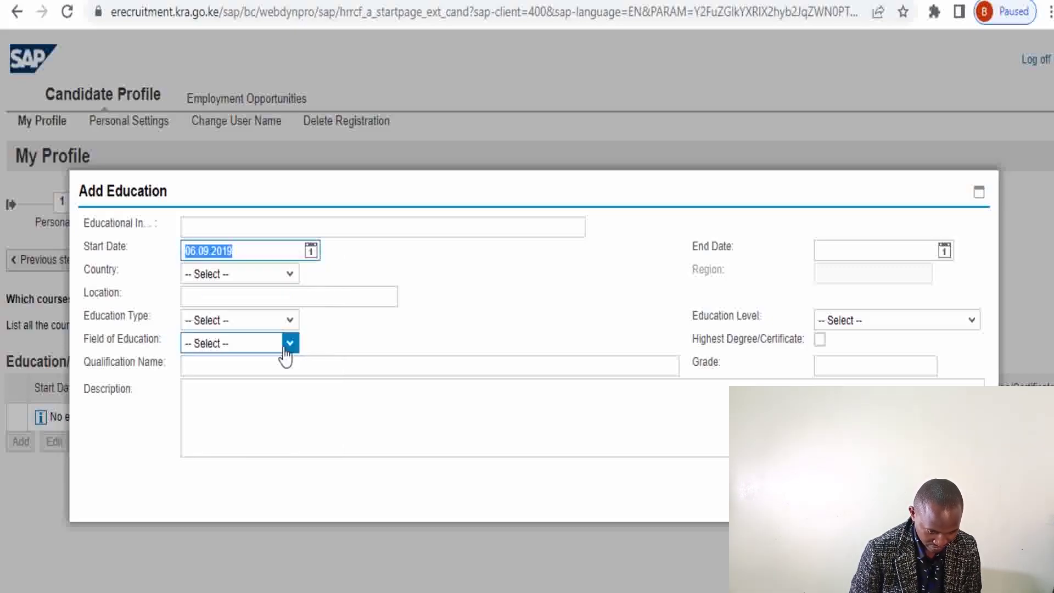
Choose Kenya as the country and enter Nairobi as the location
{"action": "left_click", "coordinate": [289, 273]}
{"action": "key", "text": "k"}
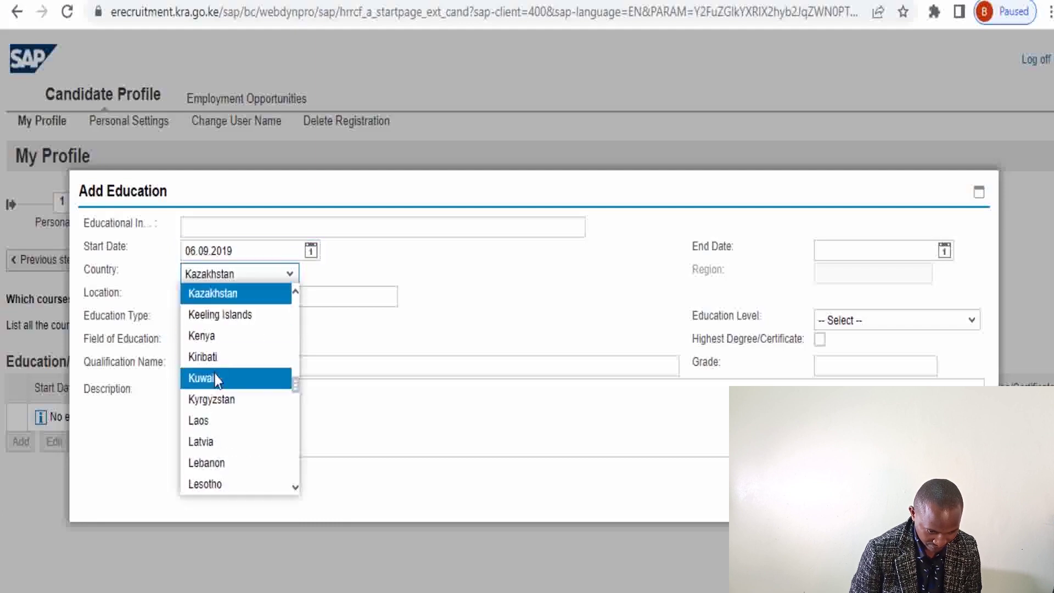
{"action": "left_click", "coordinate": [216, 335]}
{"action": "left_click", "coordinate": [199, 296]}
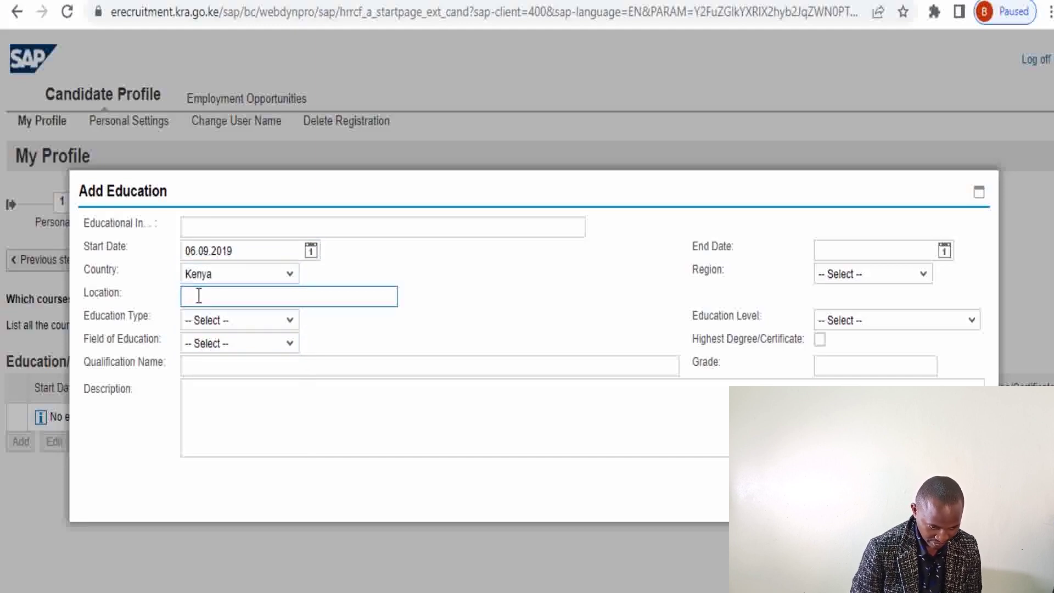
{"action": "type", "text": "Nairobi"}
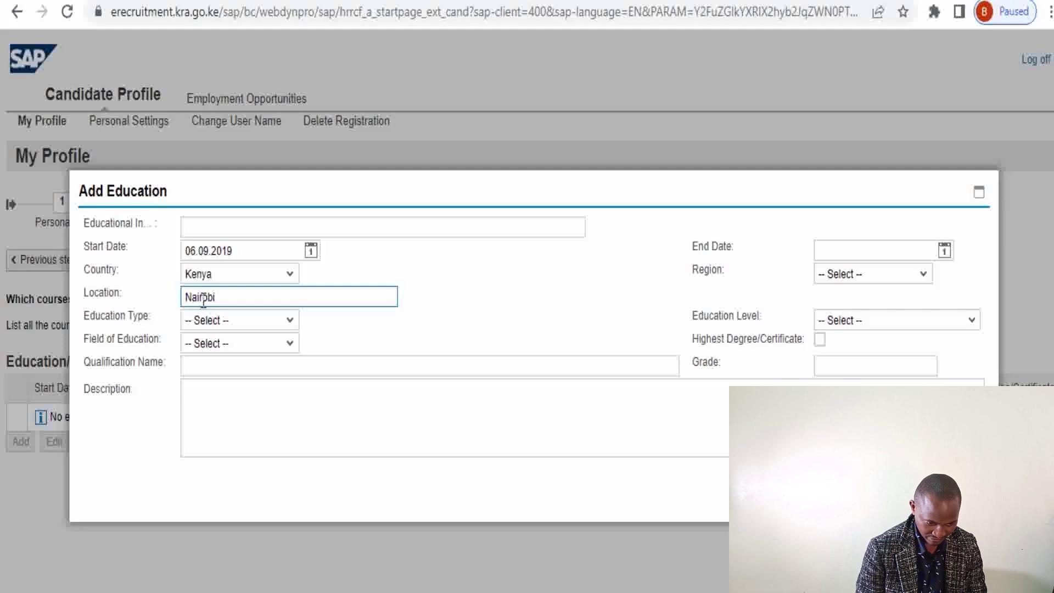
{"action": "left_click", "coordinate": [289, 325]}
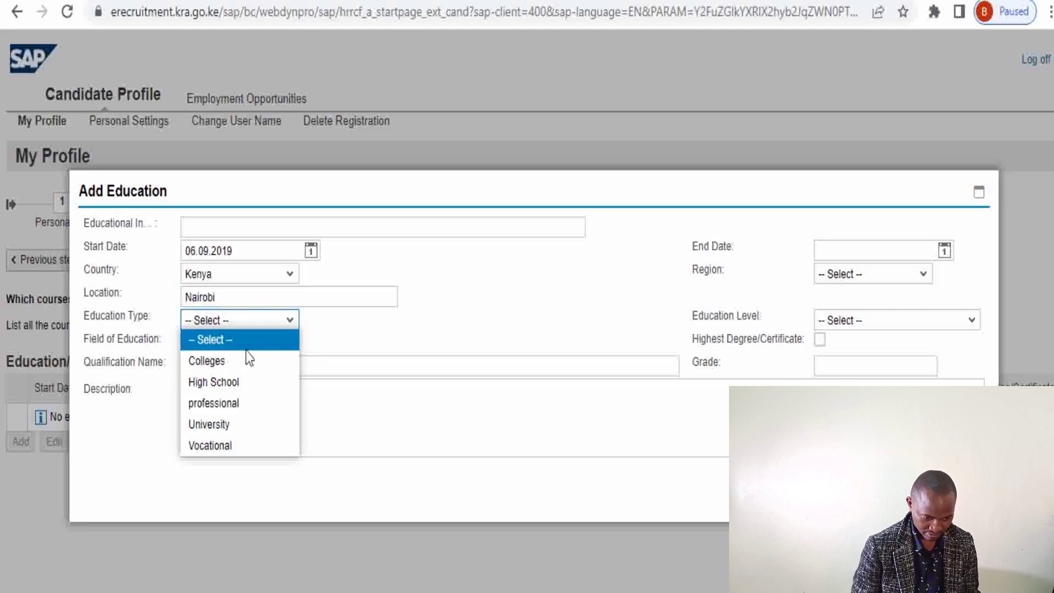
Set Education Type to Colleges and Field of Education to Technical Field
{"action": "left_click", "coordinate": [226, 363]}
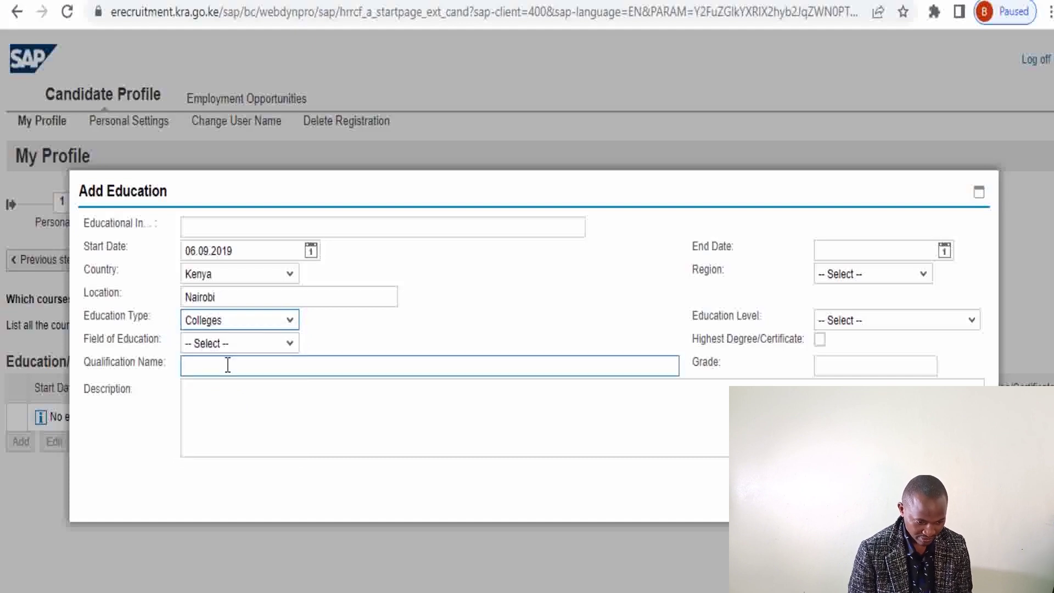
{"action": "left_click", "coordinate": [291, 345]}
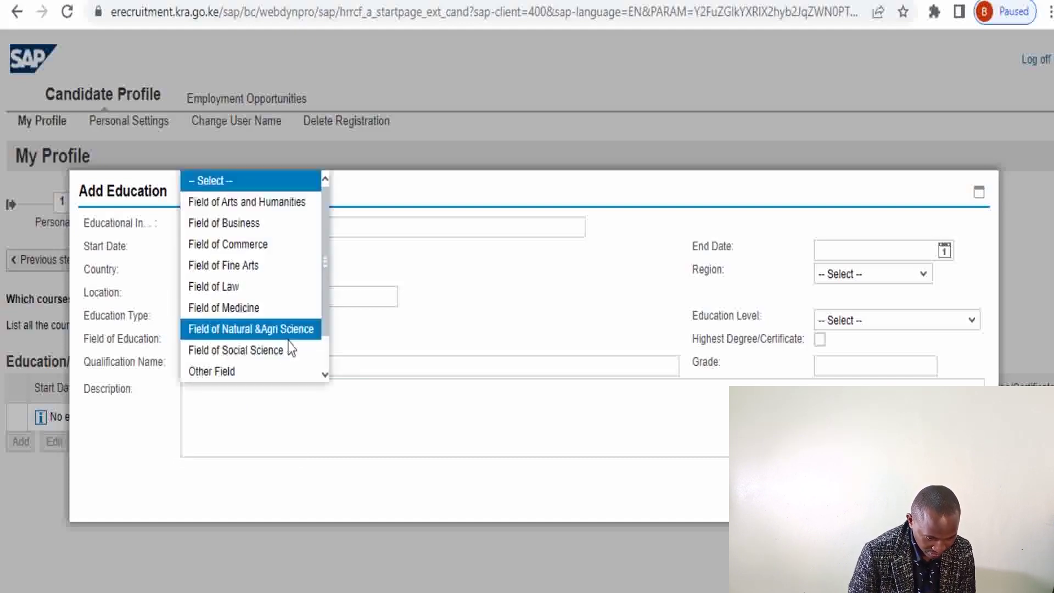
{"action": "left_click_drag", "start_coordinate": [329, 283], "coordinate": [323, 262]}
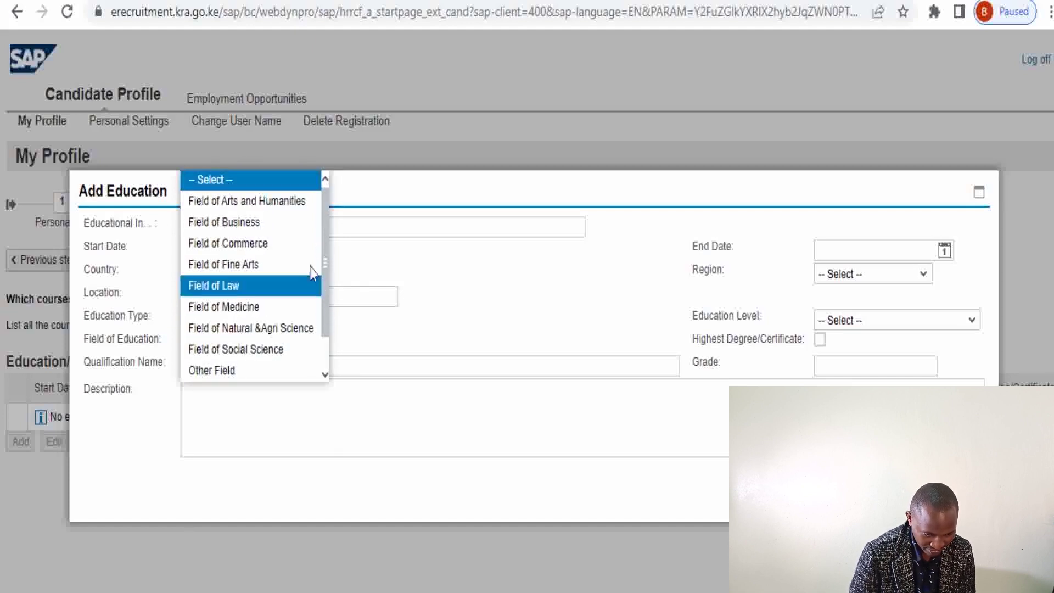
{"action": "left_click_drag", "start_coordinate": [326, 293], "coordinate": [327, 321]}
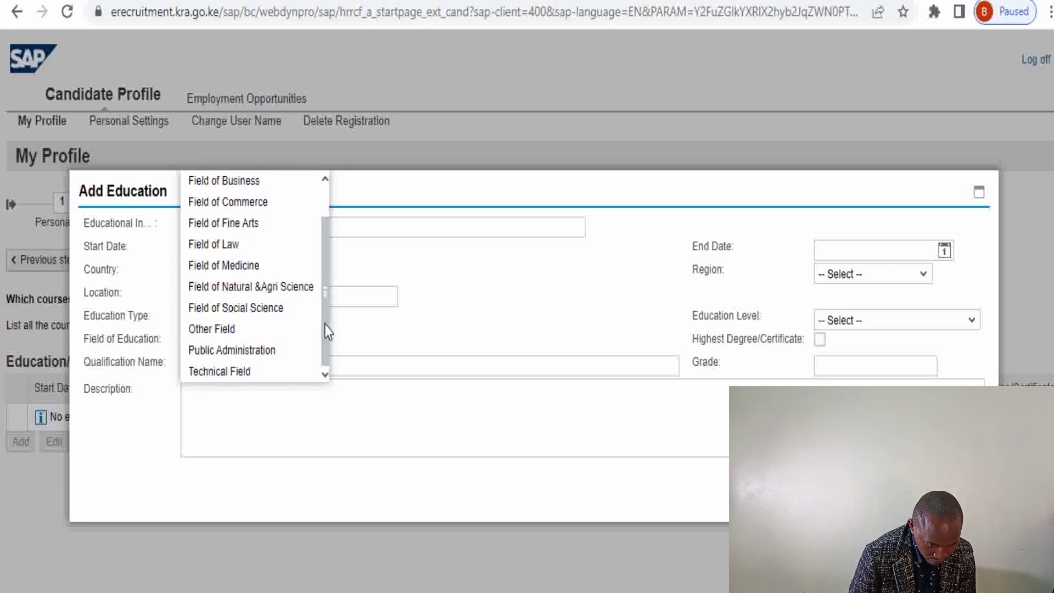
{"action": "left_click", "coordinate": [254, 368]}
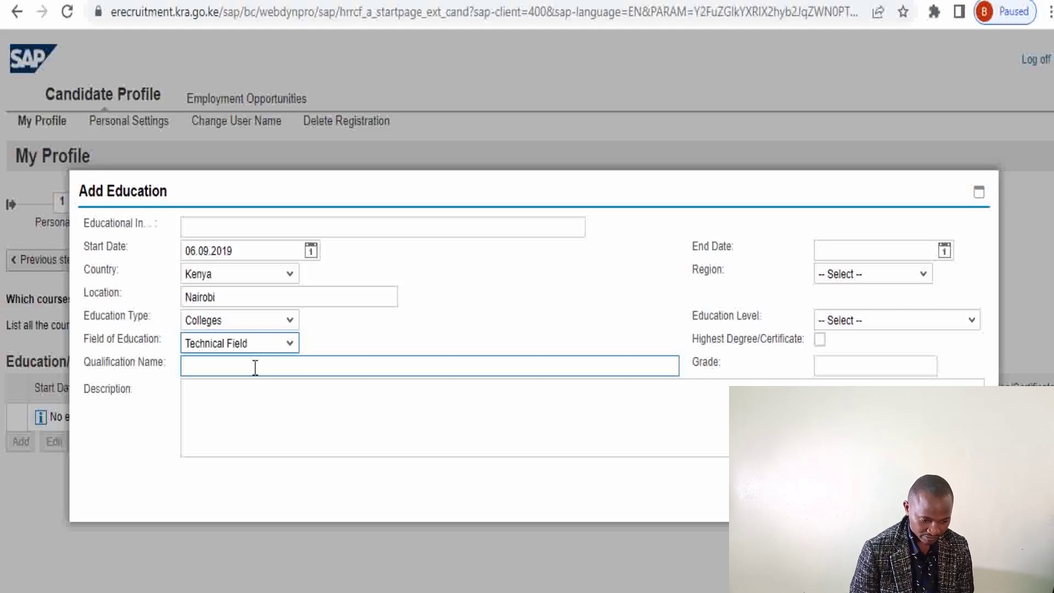
{"action": "left_click", "coordinate": [233, 367]}
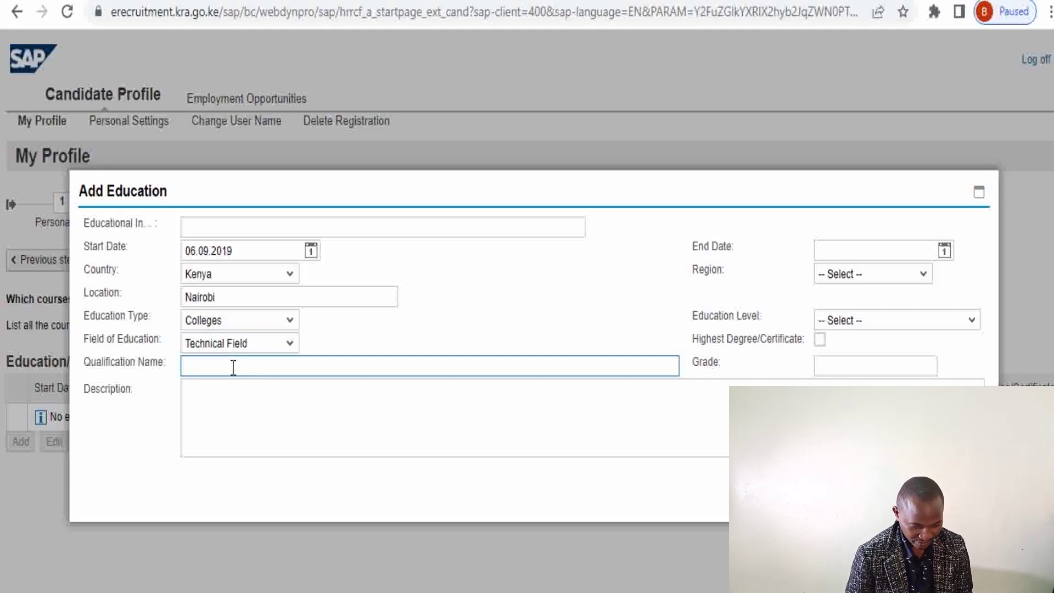
Type 'Diploma in Electrical' as the qualification name, correcting earlier typing mistakes
{"action": "type", "text": "Dploma"}
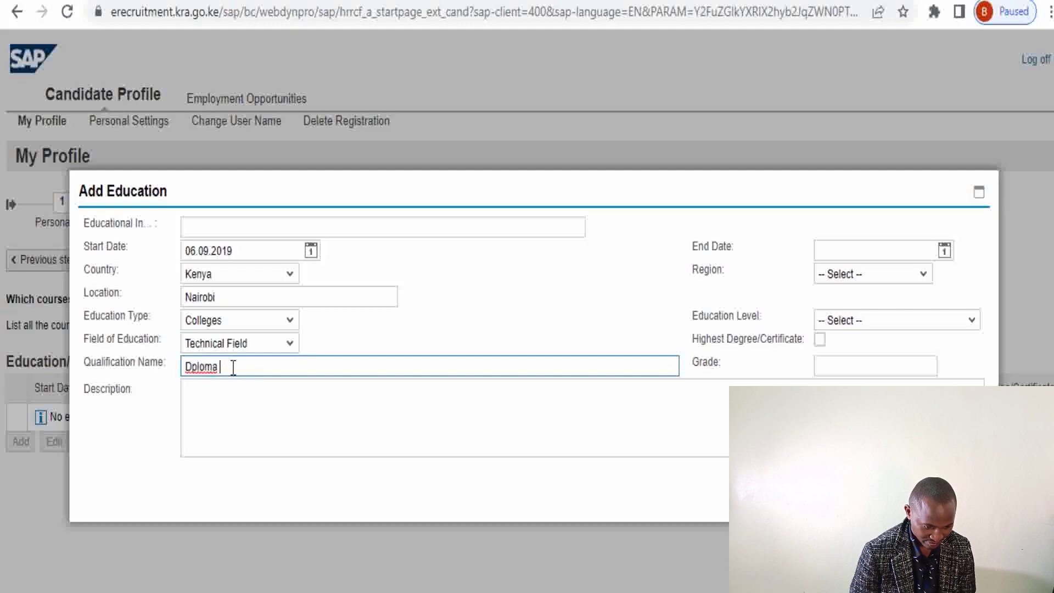
{"action": "key", "text": "BackSpace"}
{"action": "key", "text": "BackSpace"}
{"action": "key", "text": "BackSpace"}
{"action": "key", "text": "BackSpace"}
{"action": "key", "text": "BackSpace"}
{"action": "key", "text": "BackSpace"}
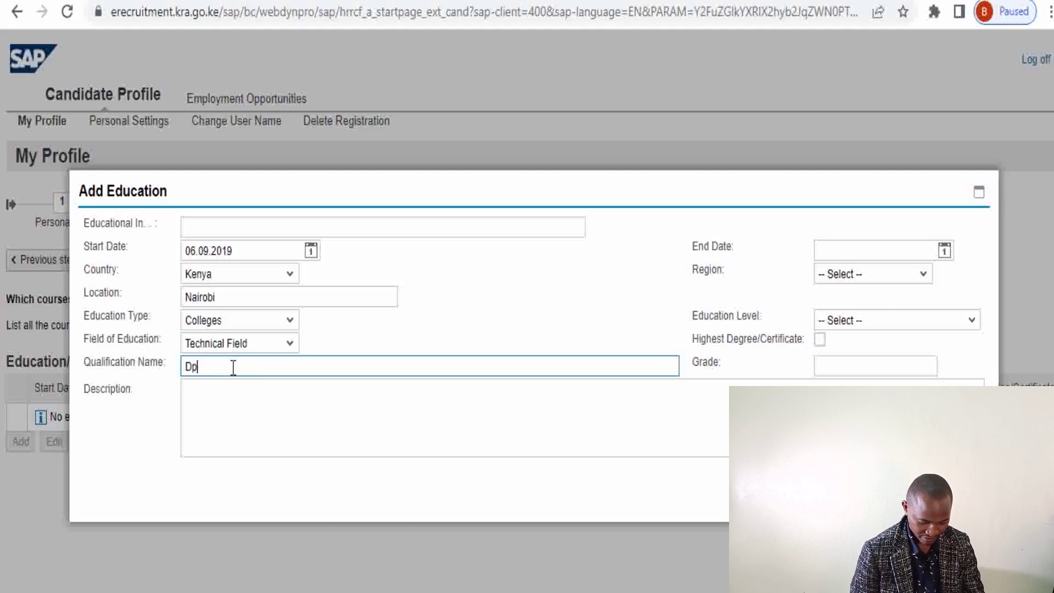
{"action": "type", "text": "iplo"}
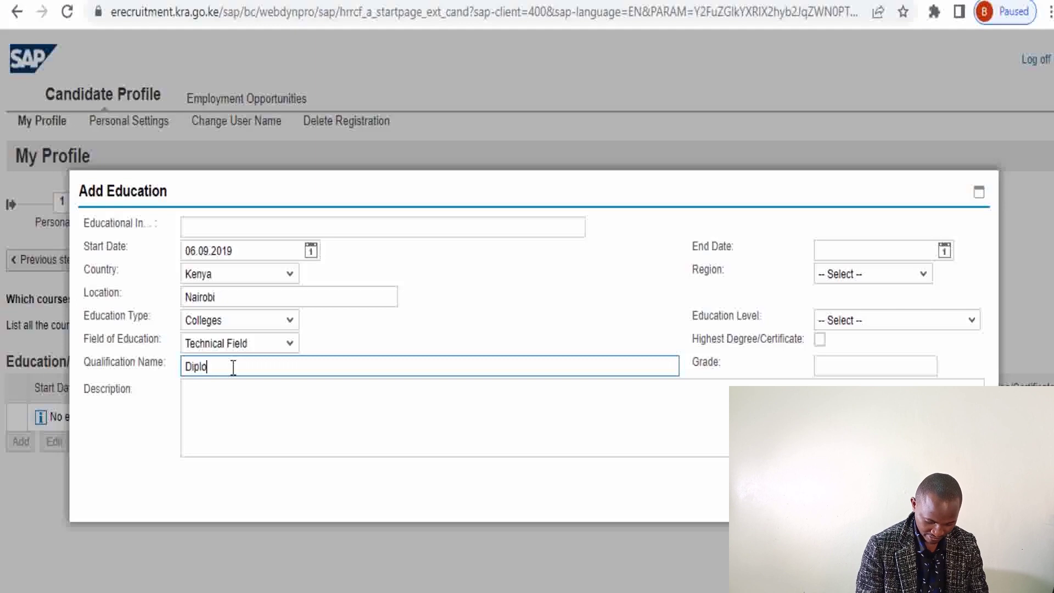
{"action": "type", "text": "ma in M"}
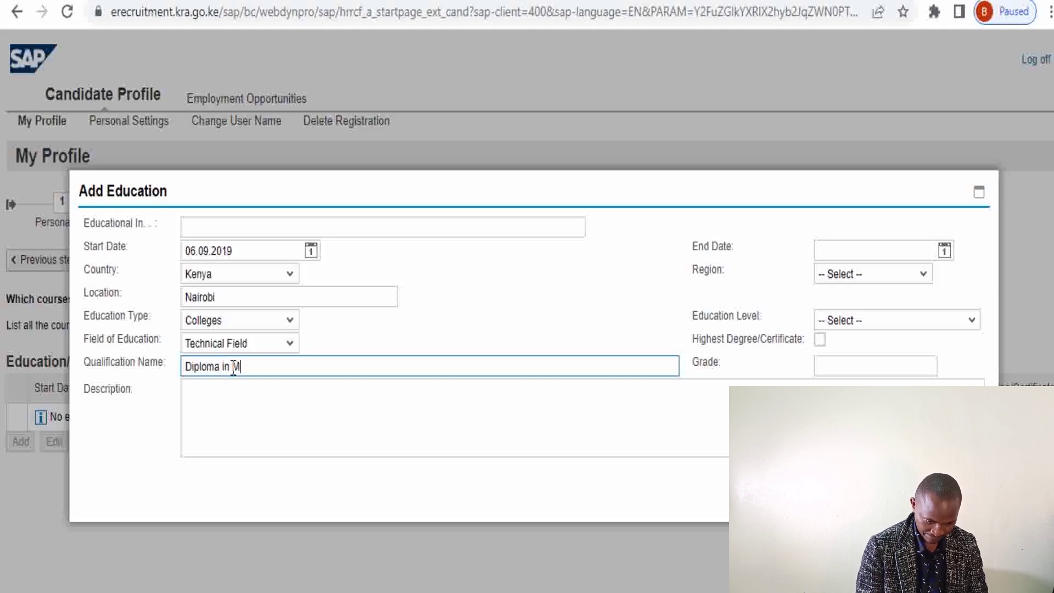
{"action": "type", "text": "echanica"}
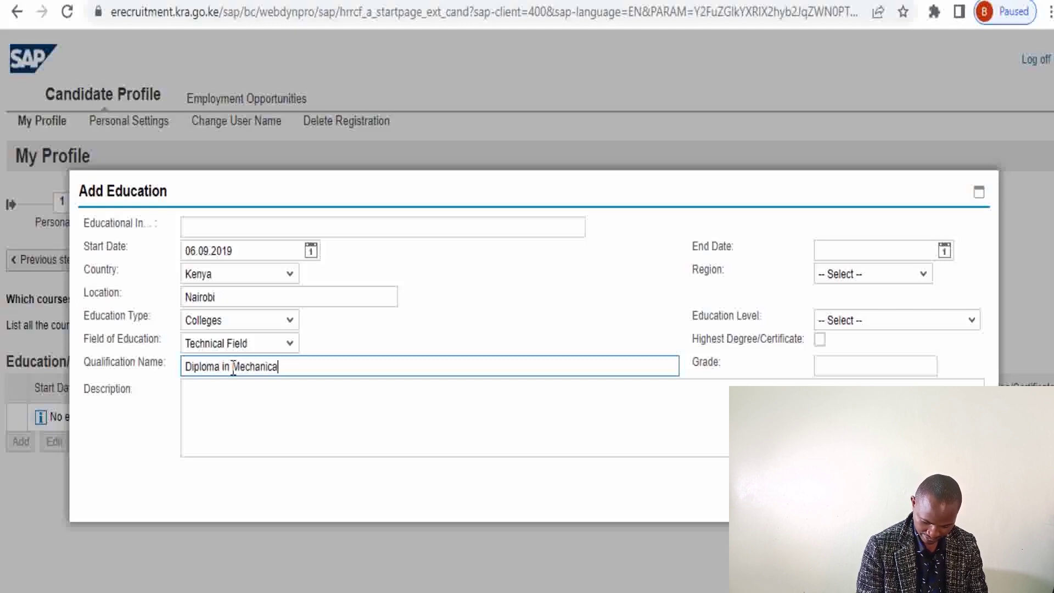
{"action": "type", "text": "l Eng"}
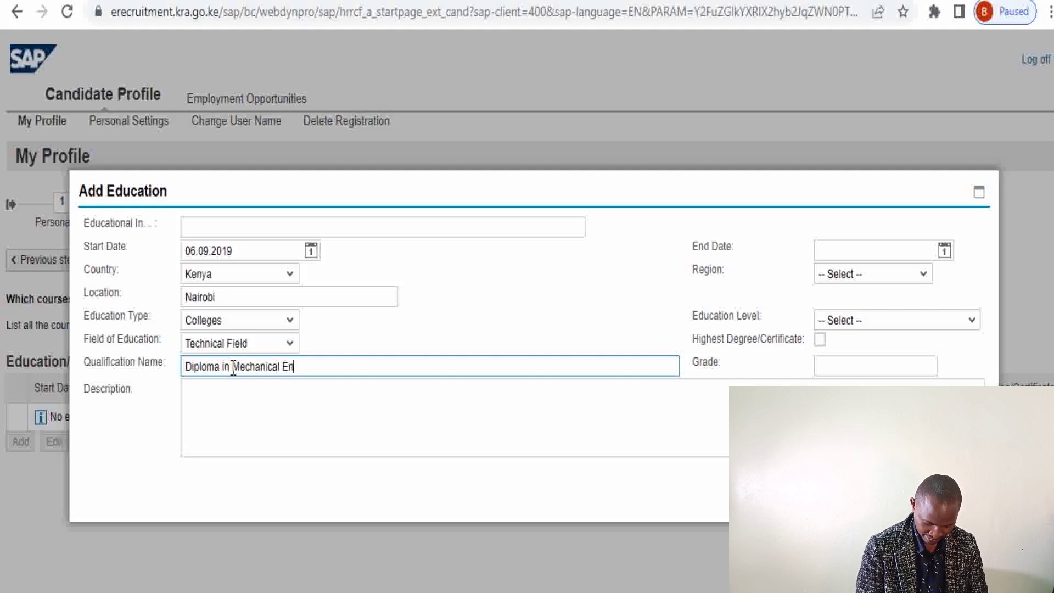
{"action": "key", "text": "BackSpace"}
{"action": "key", "text": "BackSpace"}
{"action": "key", "text": "BackSpace"}
{"action": "key", "text": "BackSpace"}
{"action": "key", "text": "BackSpace"}
{"action": "key", "text": "BackSpace"}
{"action": "key", "text": "BackSpace"}
{"action": "key", "text": "BackSpace"}
{"action": "key", "text": "BackSpace"}
{"action": "key", "text": "BackSpace"}
{"action": "key", "text": "BackSpace"}
{"action": "key", "text": "BackSpace"}
{"action": "key", "text": "BackSpace"}
{"action": "key", "text": "BackSpace"}
{"action": "key", "text": "BackSpace"}
{"action": "key", "text": "BackSpace"}
{"action": "key", "text": "BackSpace"}
{"action": "key", "text": "BackSpace"}
{"action": "key", "text": "BackSpace"}
{"action": "key", "text": "BackSpace"}
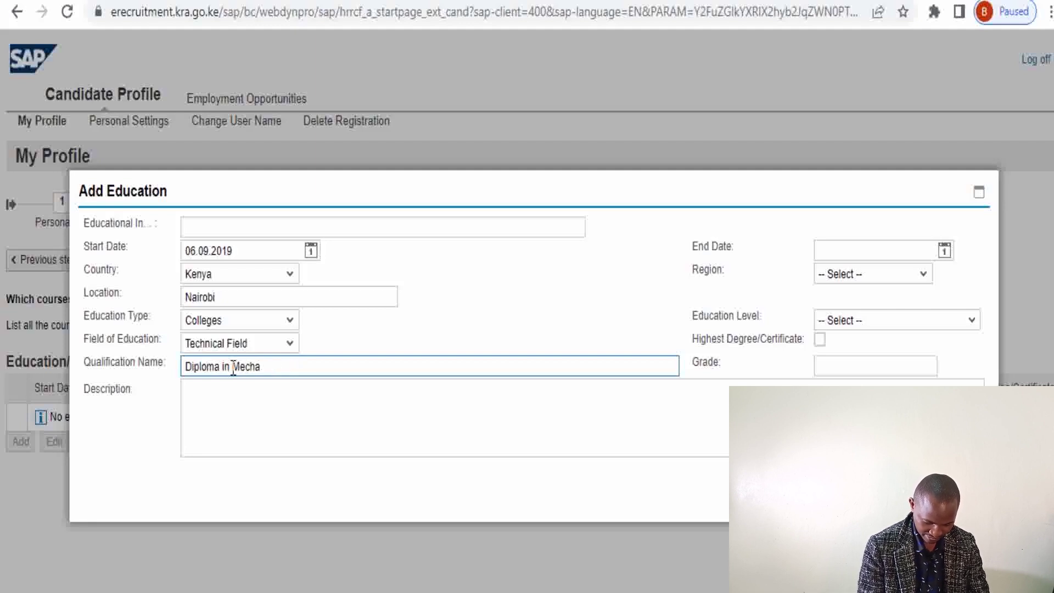
{"action": "type", "text": "D"}
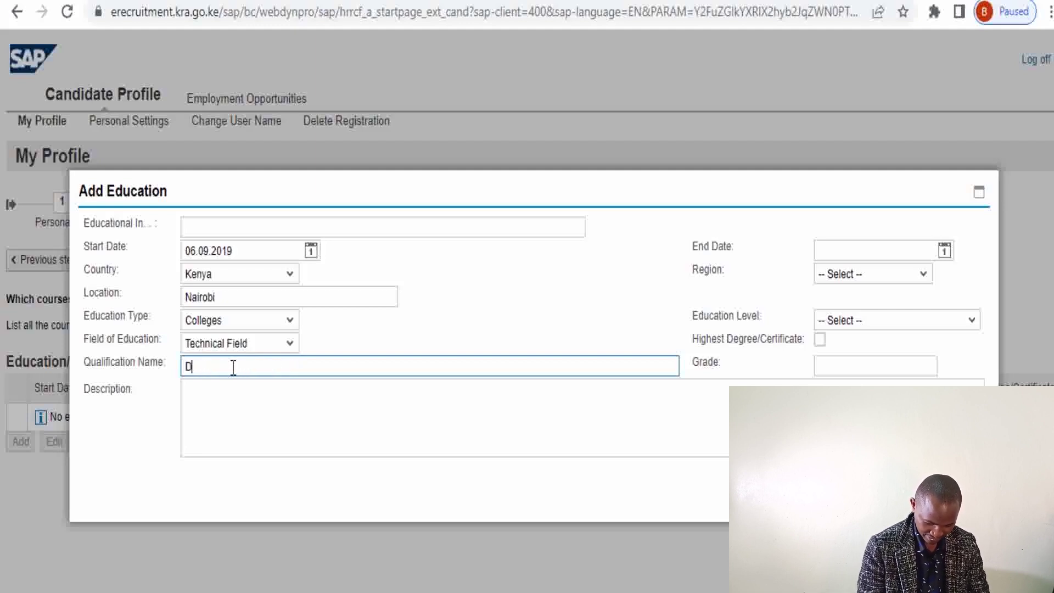
{"action": "type", "text": "iploma"}
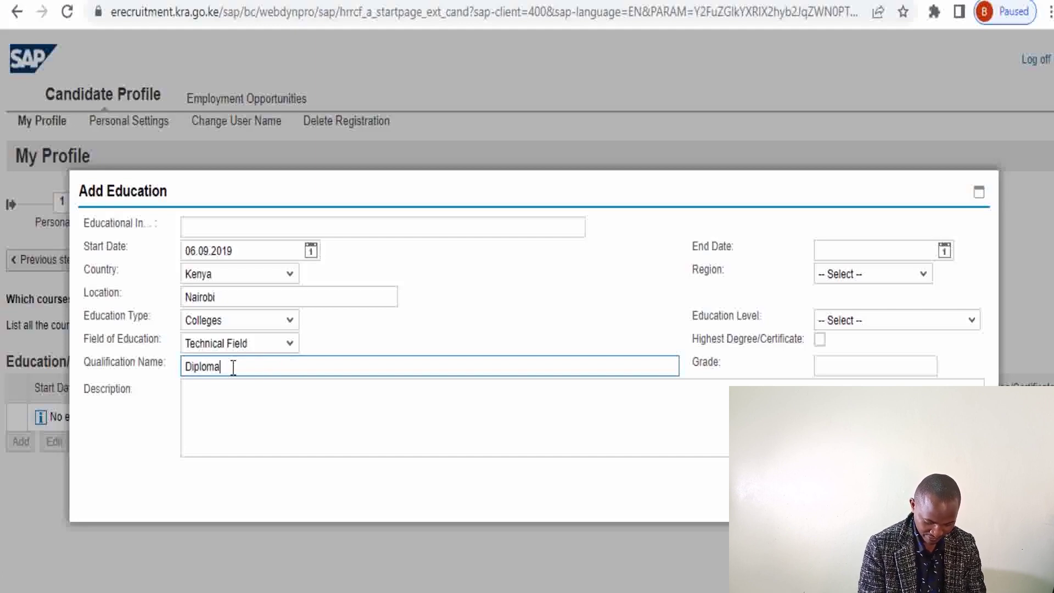
{"action": "type", "text": "In"}
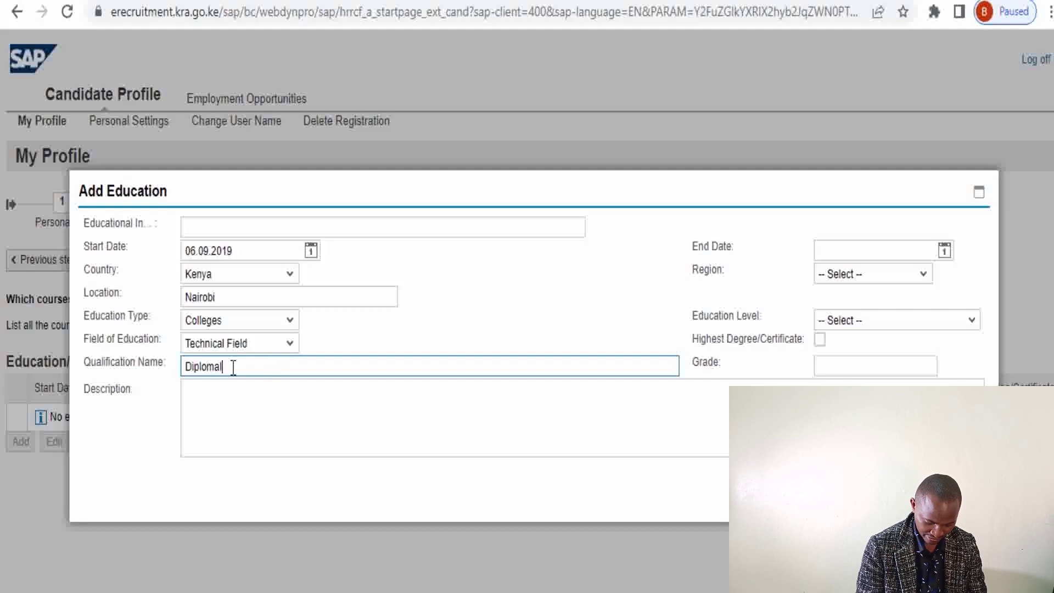
{"action": "key", "text": "BackSpace"}
{"action": "key", "text": "BackSpace"}
{"action": "type", "text": "in "}
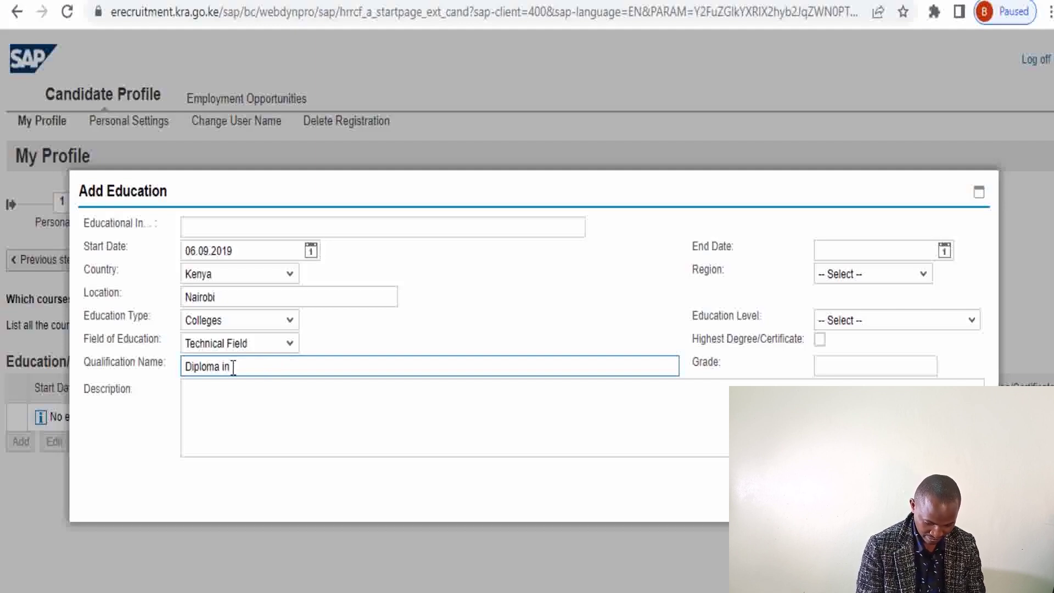
{"action": "type", "text": "Elect"}
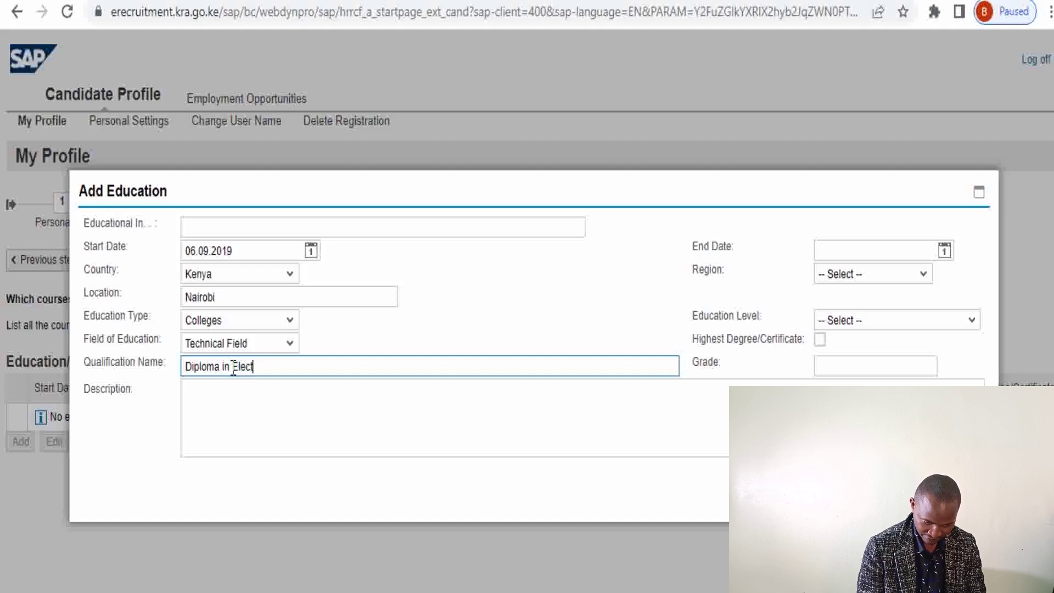
{"action": "type", "text": "rical"}
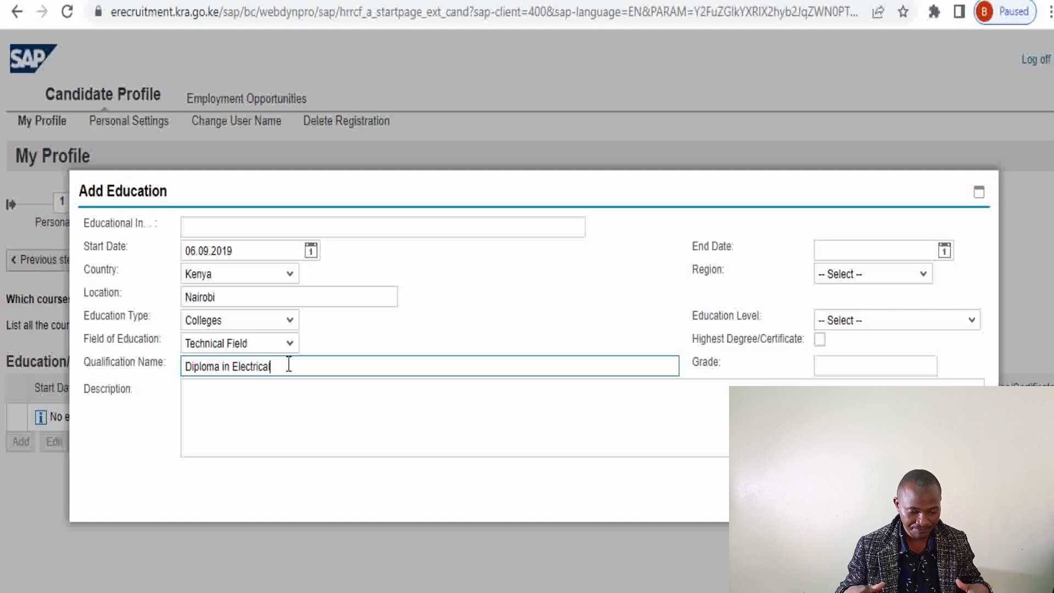
{"action": "left_click", "coordinate": [220, 394]}
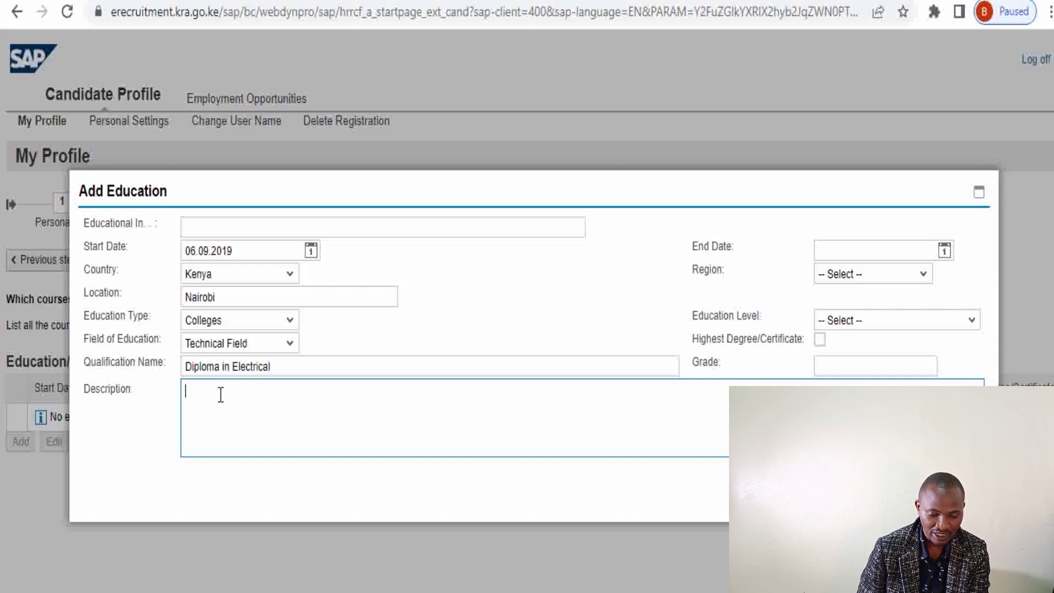
Type the description 'Diploma in Electrical and electronics engineer' listing Electrical installations and Electrical Measurements
{"action": "type", "text": "Dipl"}
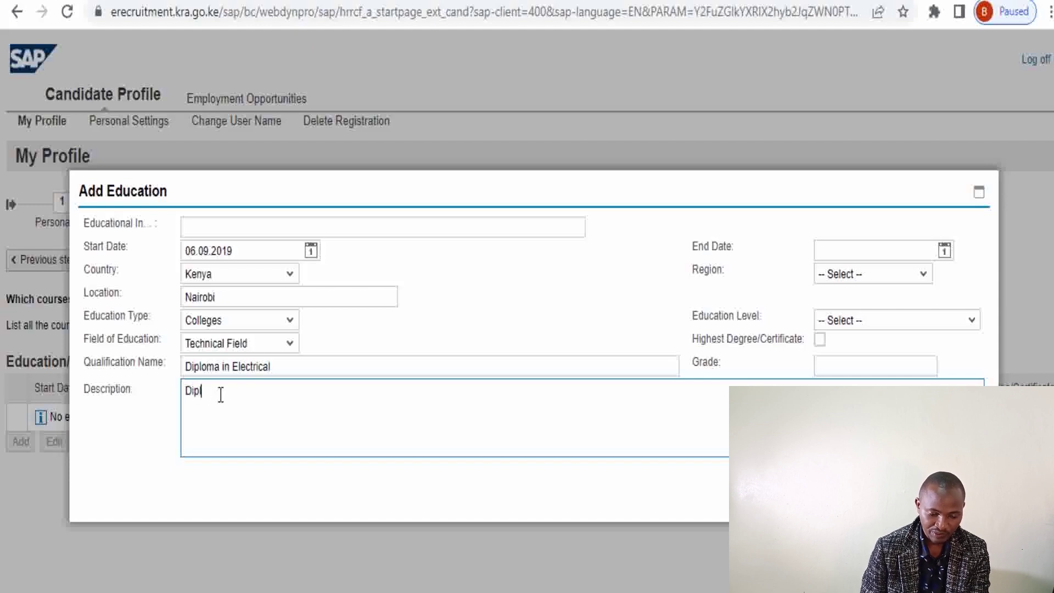
{"action": "type", "text": "oma"}
{"action": "key", "text": "BackSpace"}
{"action": "key", "text": "BackSpace"}
{"action": "key", "text": "BackSpace"}
{"action": "key", "text": "BackSpace"}
{"action": "key", "text": "BackSpace"}
{"action": "key", "text": "BackSpace"}
{"action": "key", "text": "BackSpace"}
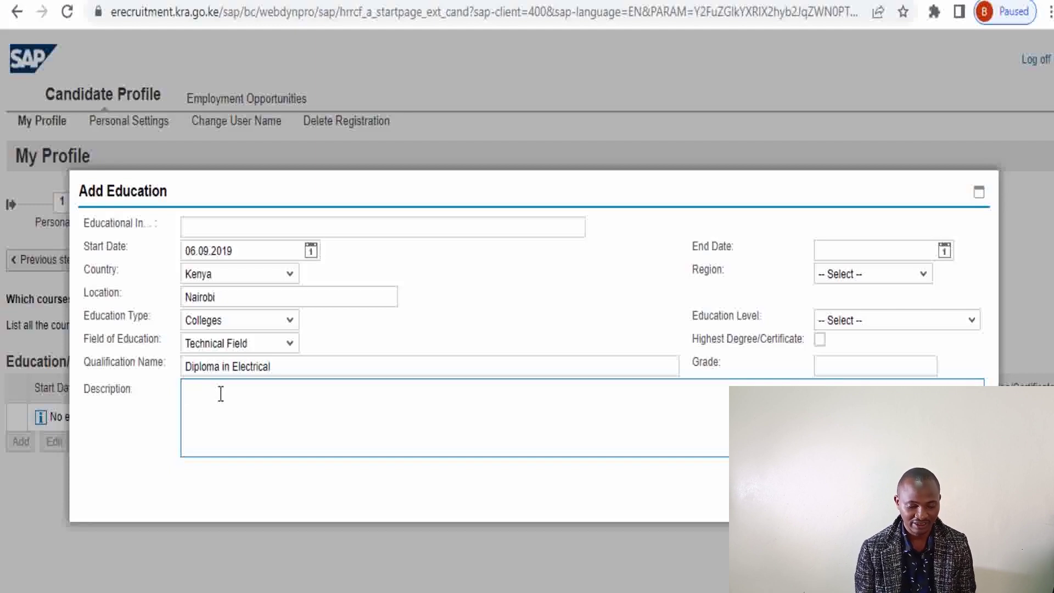
{"action": "type", "text": "Dplom"}
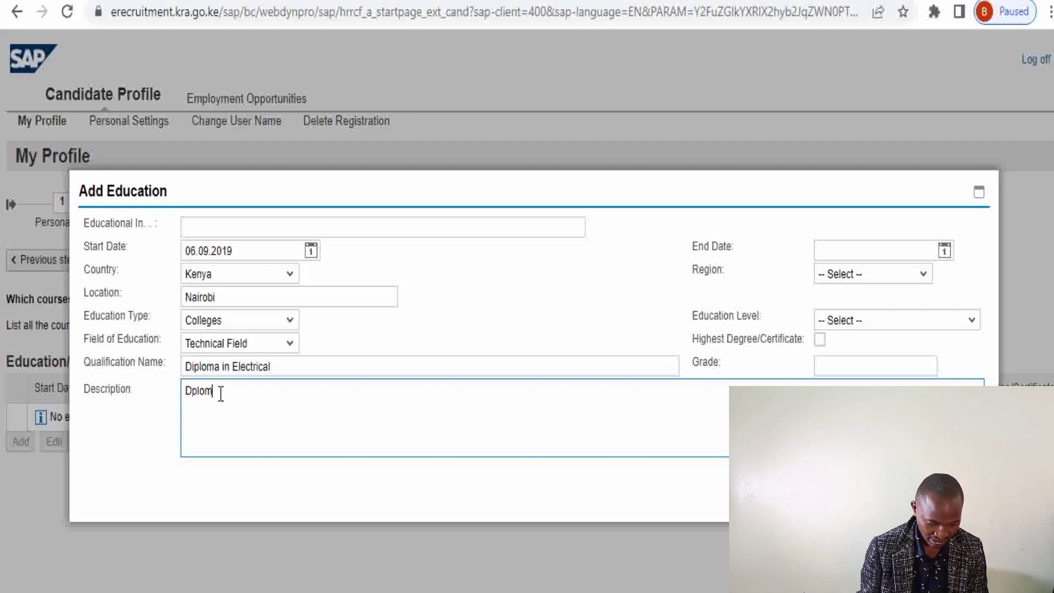
{"action": "key", "text": "BackSpace"}
{"action": "key", "text": "BackSpace"}
{"action": "key", "text": "BackSpace"}
{"action": "key", "text": "BackSpace"}
{"action": "type", "text": "iploma in Electrical and electronics enginee"}
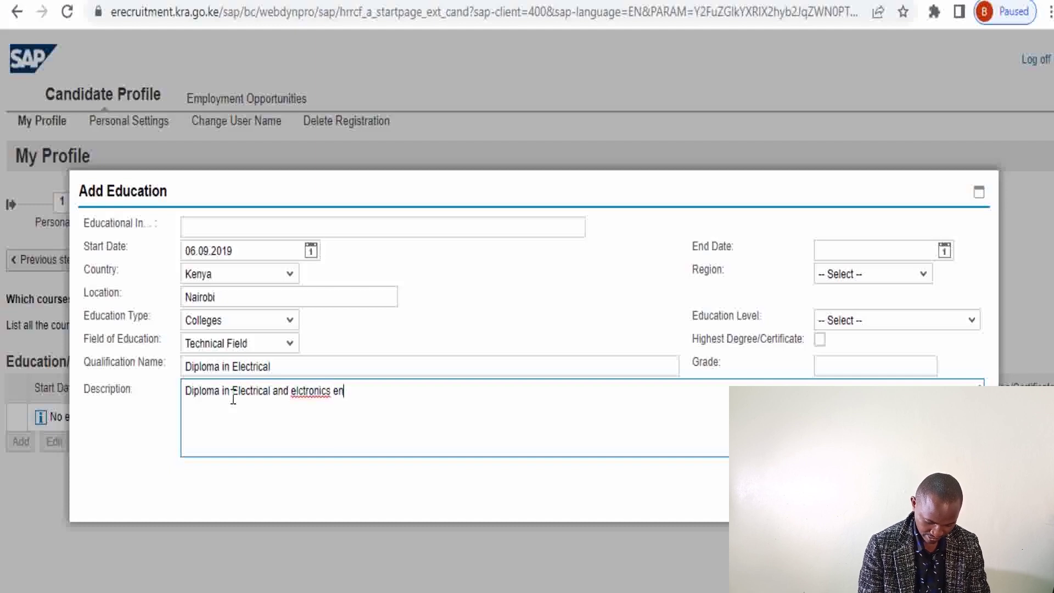
{"action": "type", "text": "r"}
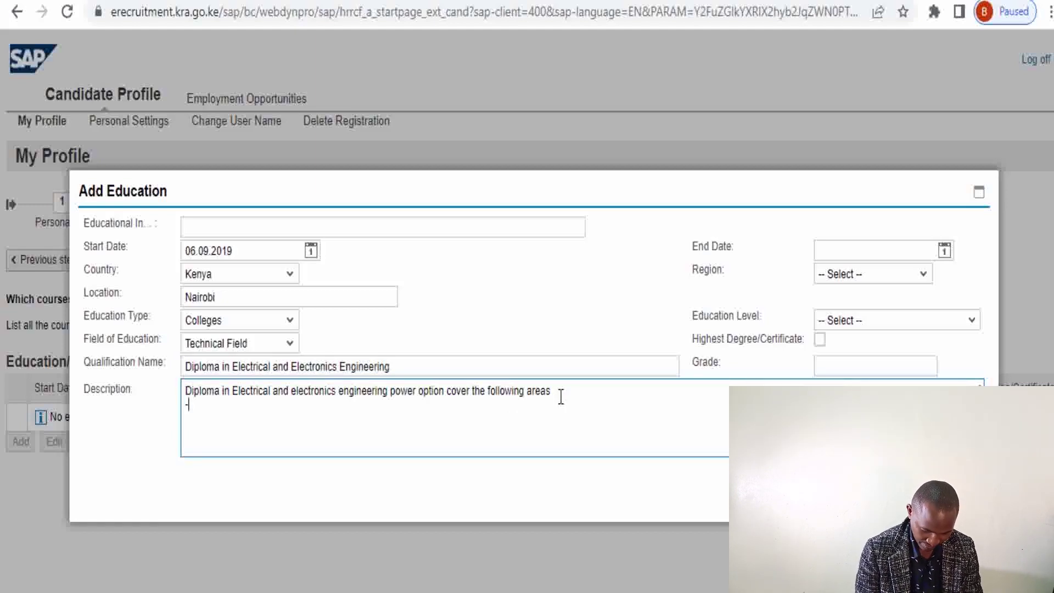
{"action": "type", "text": "El"}
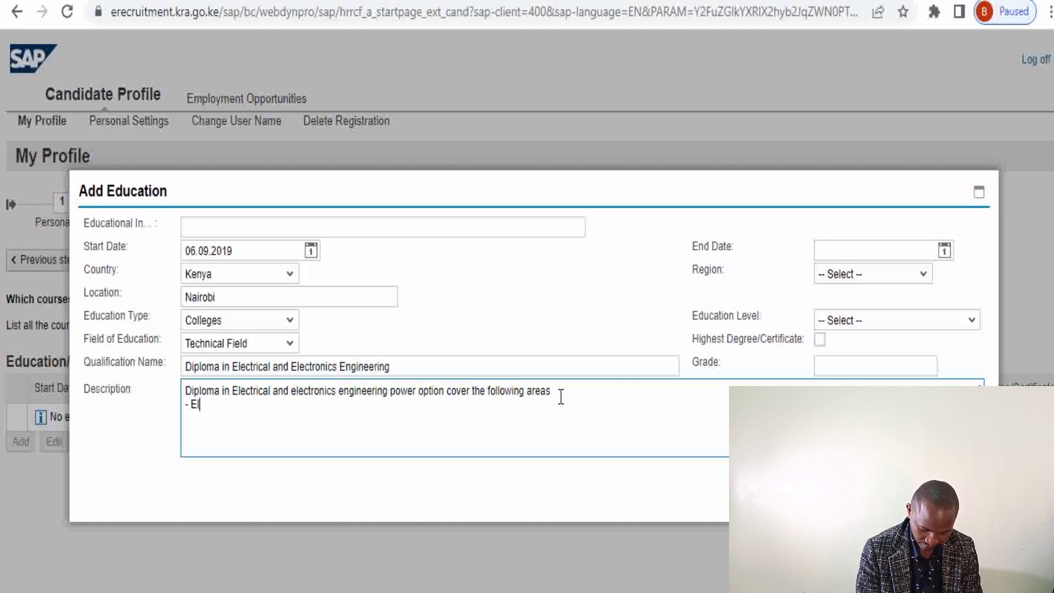
{"action": "type", "text": "ectrical "}
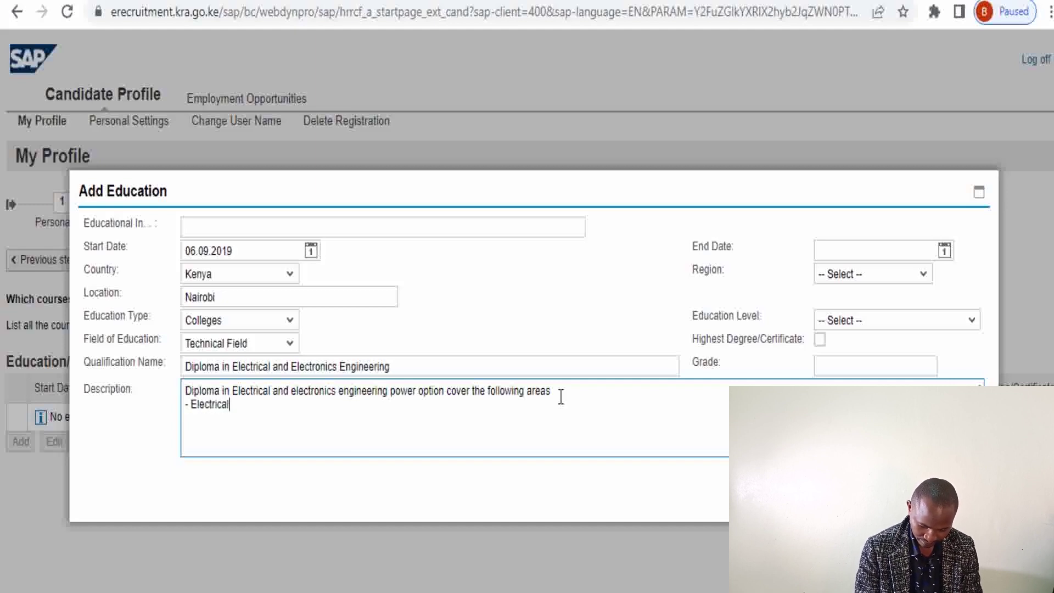
{"action": "type", "text": "inst"}
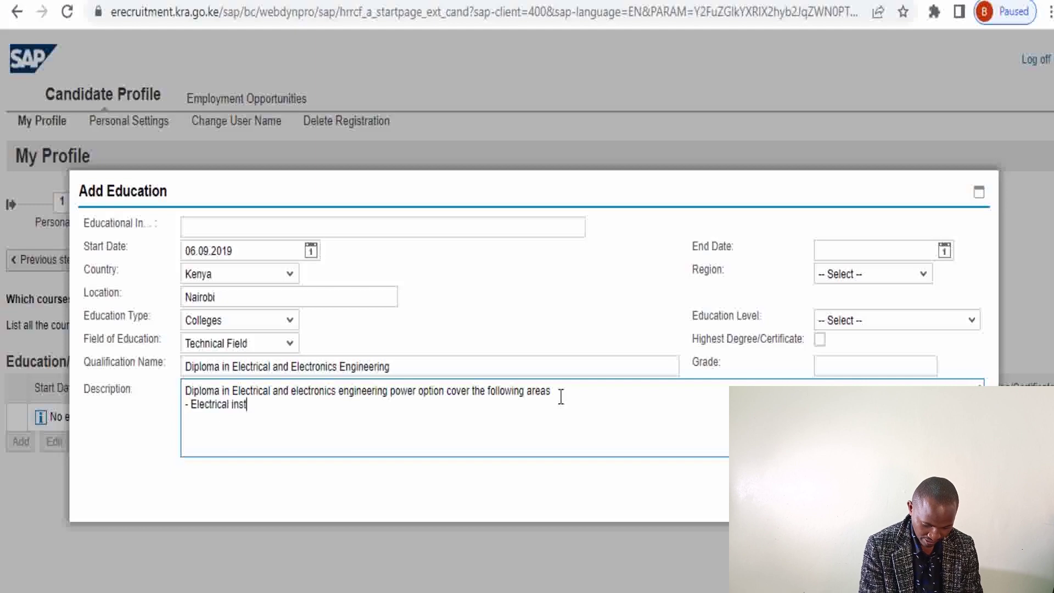
{"action": "type", "text": "allation"}
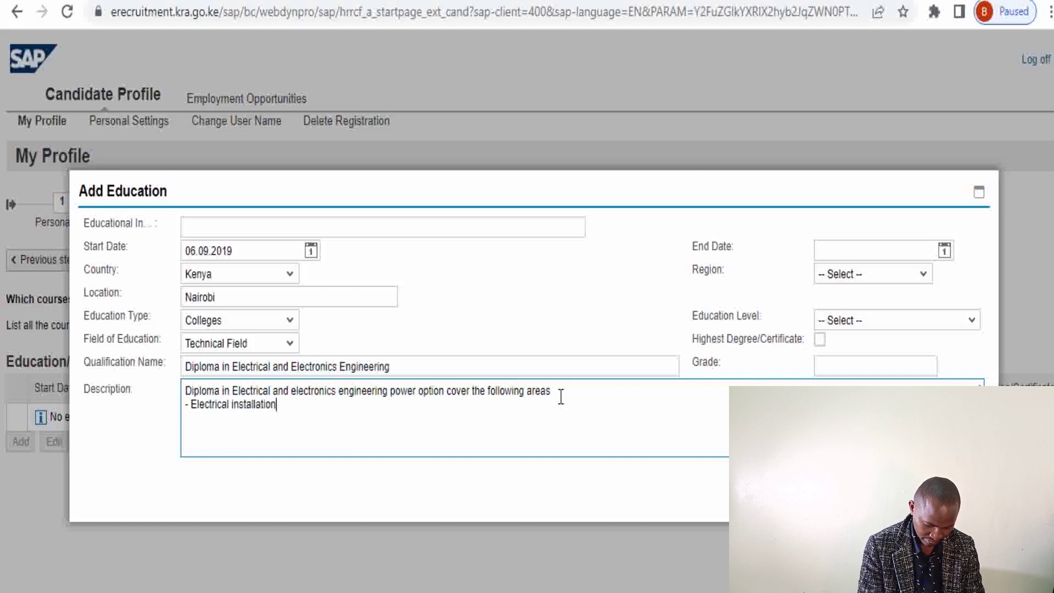
{"action": "type", "text": "s"}
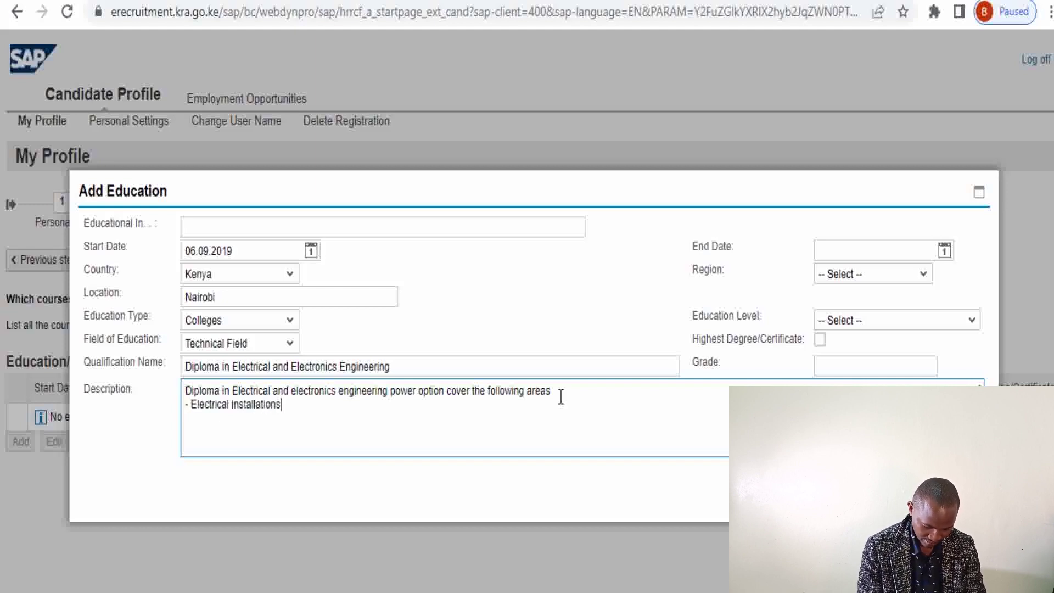
{"action": "key", "text": "Return"}
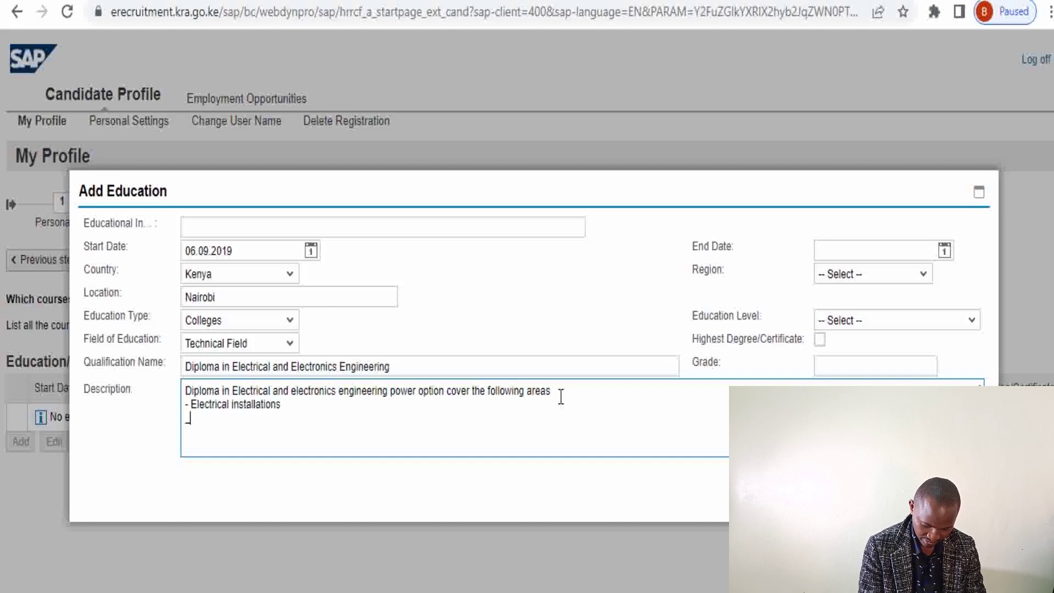
{"action": "type", "text": "-E"}
{"action": "type", "text": "Electr"}
{"action": "type", "text": "ical M"}
{"action": "type", "text": "easure"}
{"action": "type", "text": "ments"}
{"action": "type", "text": "ion "}
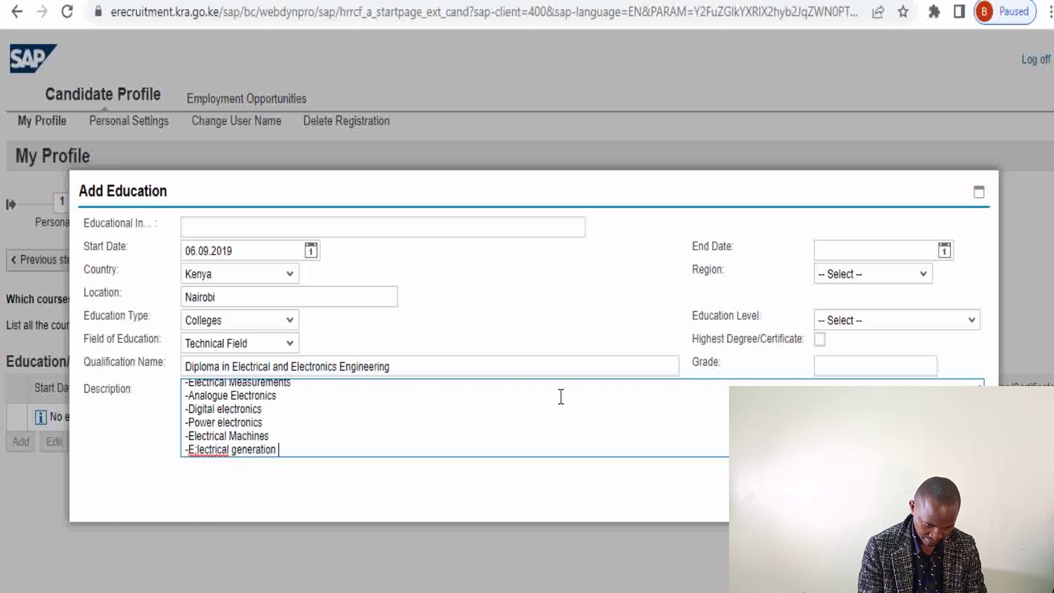
{"action": "type", "text": "and tran"}
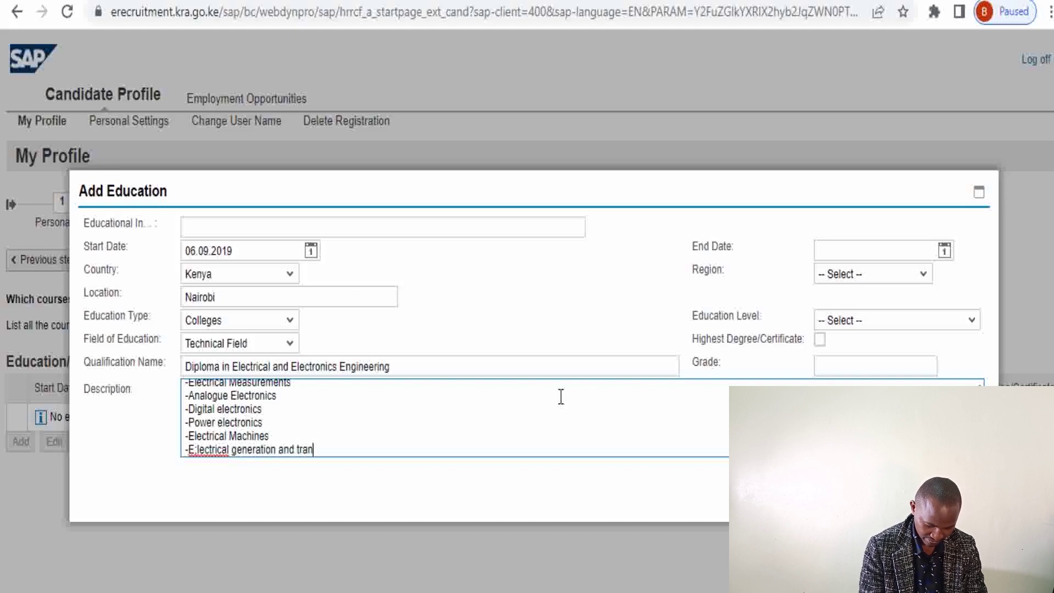
{"action": "type", "text": "smission"}
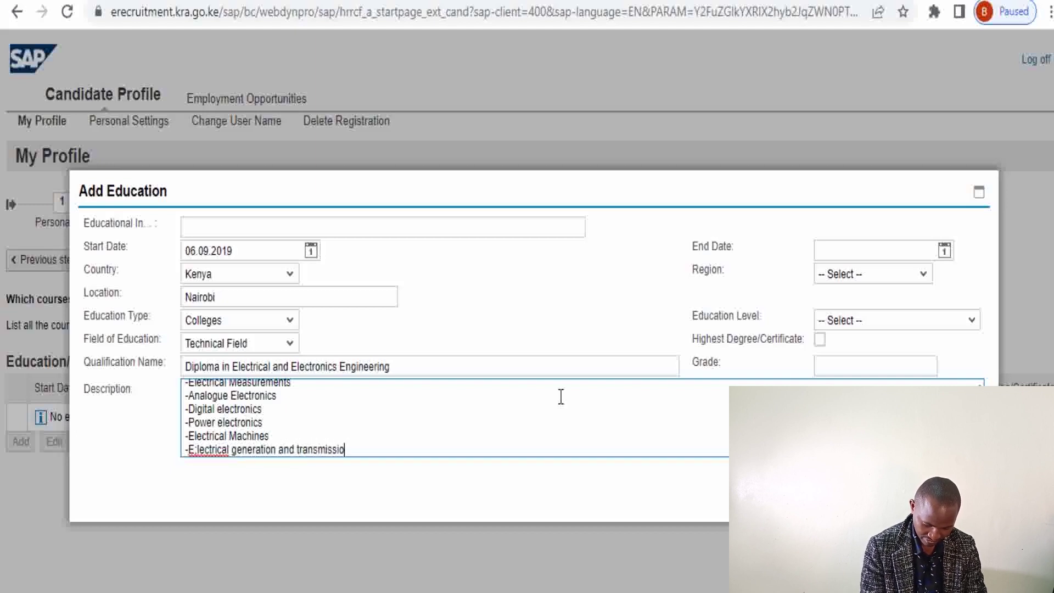
{"action": "left_click", "coordinate": [198, 450]}
{"action": "key", "text": "BackSpace"}
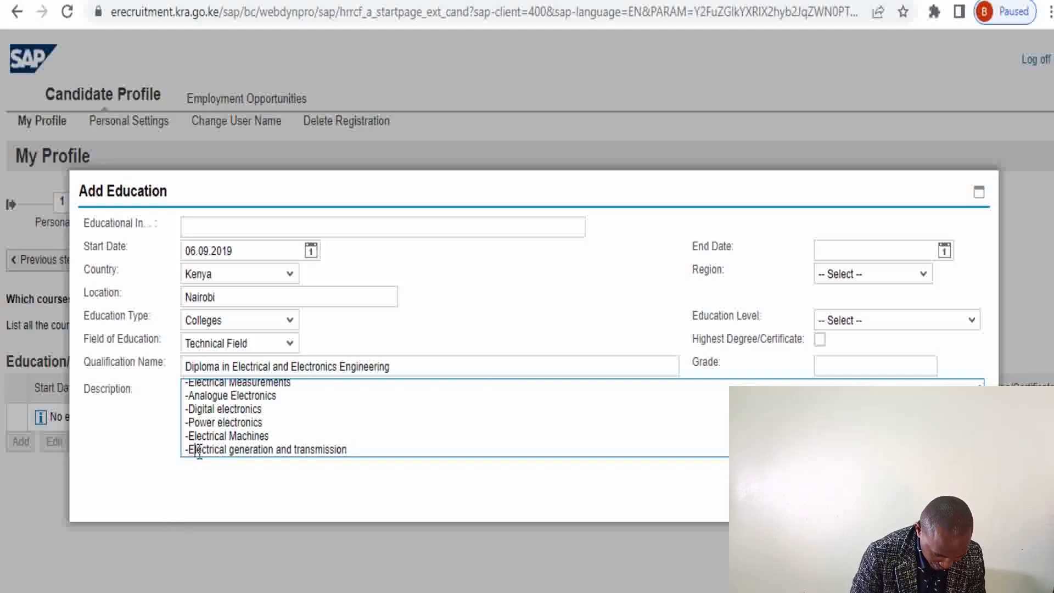
Replace the description with the full pasted course description
{"action": "scroll", "coordinate": [238, 417], "scroll_direction": "up", "scroll_amount": 1}
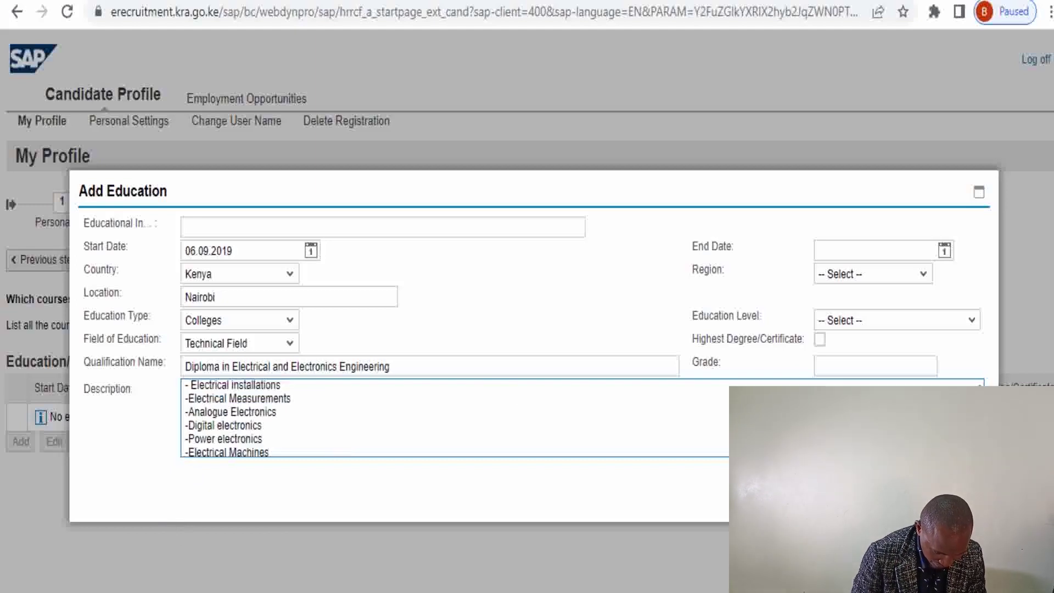
{"action": "scroll", "coordinate": [238, 417], "scroll_direction": "up", "scroll_amount": 1}
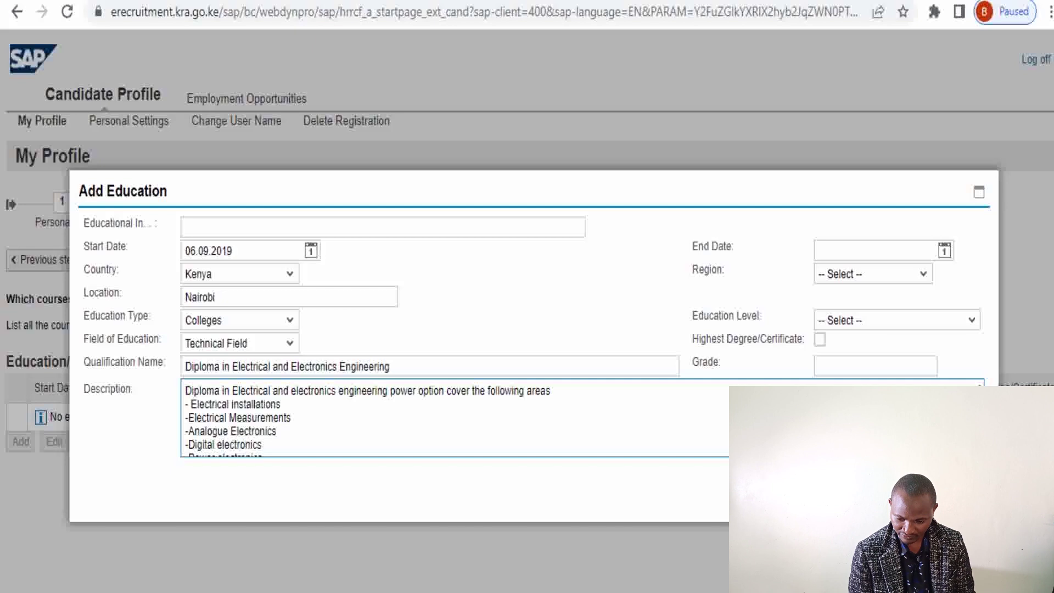
{"action": "key", "text": "ctrl+a"}
{"action": "key", "text": "BackSpace"}
{"action": "key", "text": "ctrl+v"}
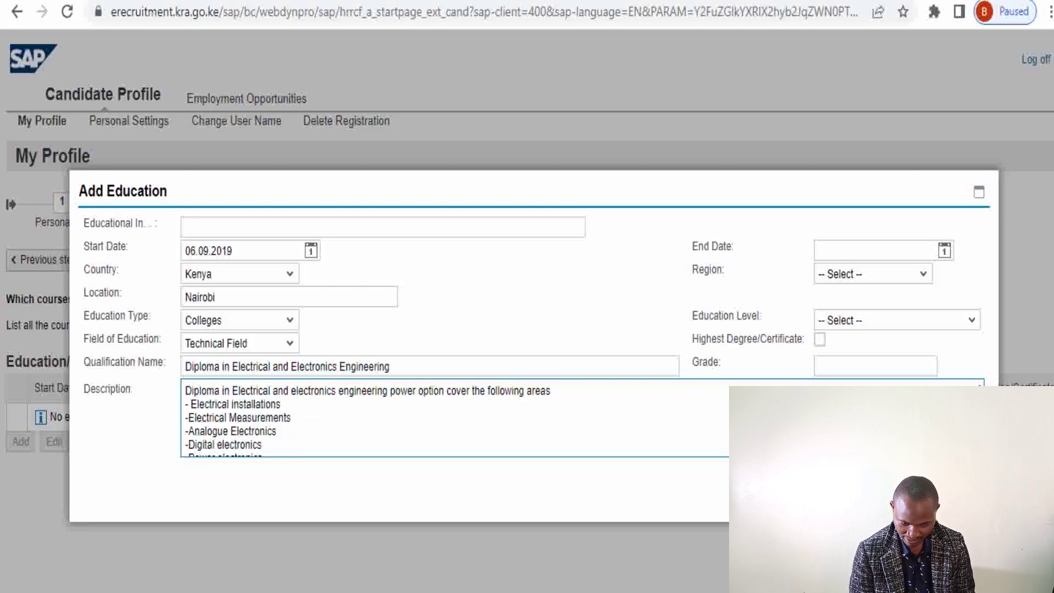
{"action": "key", "text": "ctrl+a"}
{"action": "key", "text": "BackSpace"}
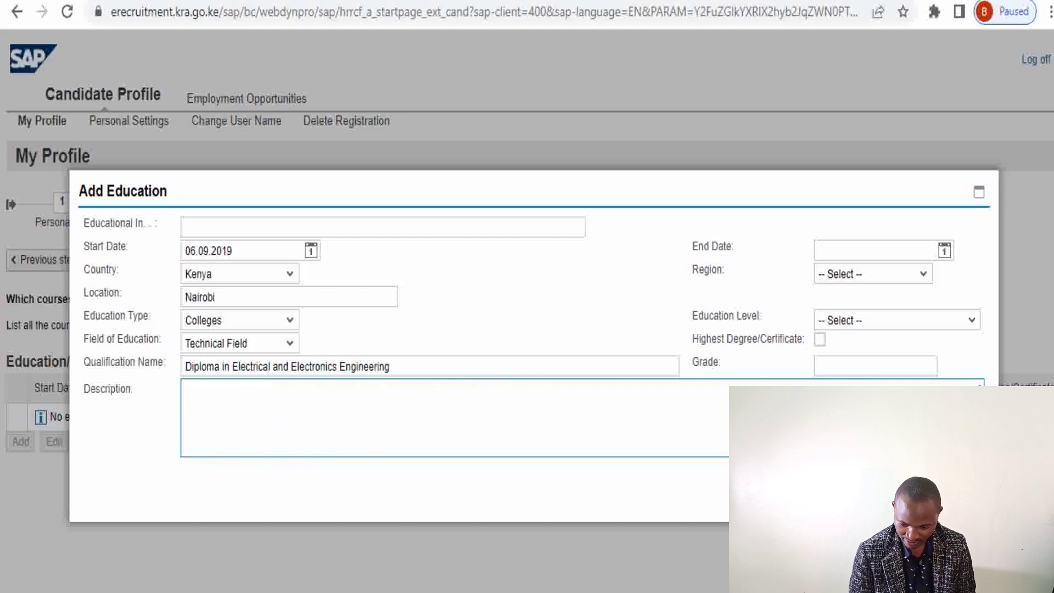
{"action": "key", "text": "ctrl+v"}
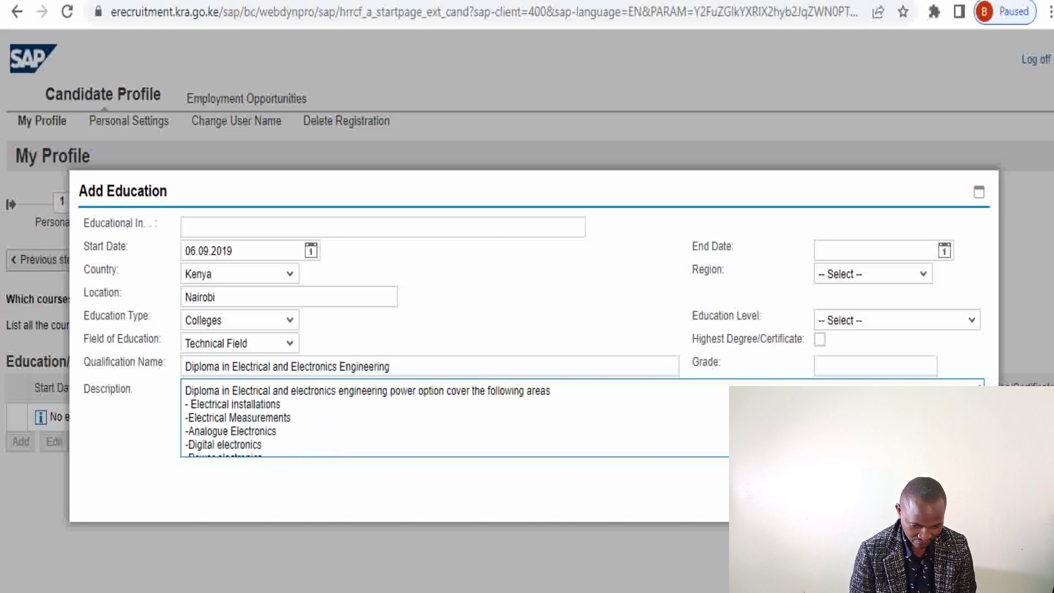
Set the diploma's end date to 15.11.2022 and mark it as the highest qualification
{"action": "left_click", "coordinate": [946, 254]}
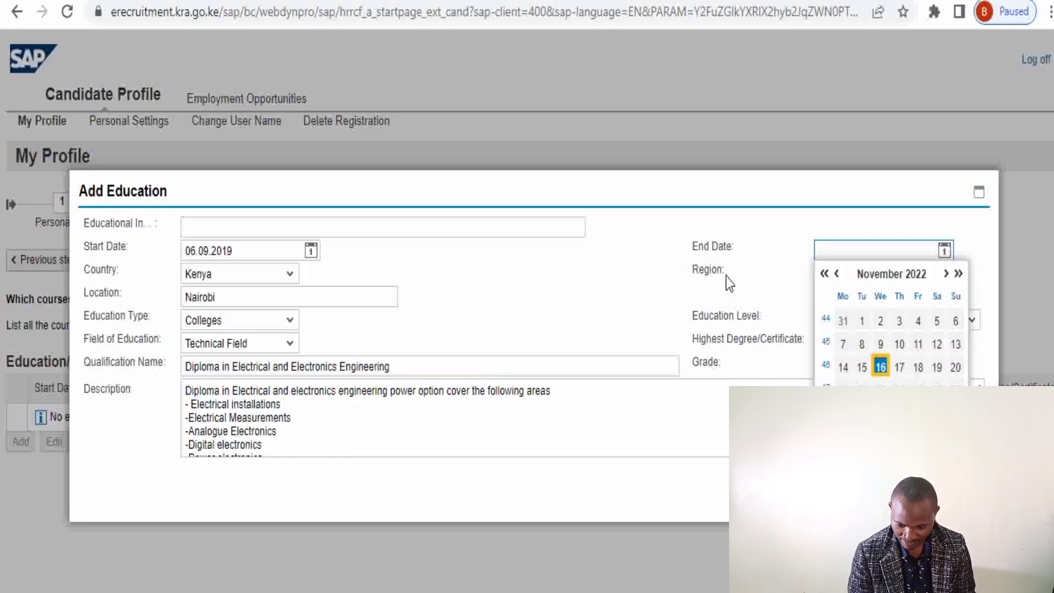
{"action": "left_click", "coordinate": [863, 364]}
{"action": "left_click", "coordinate": [823, 340]}
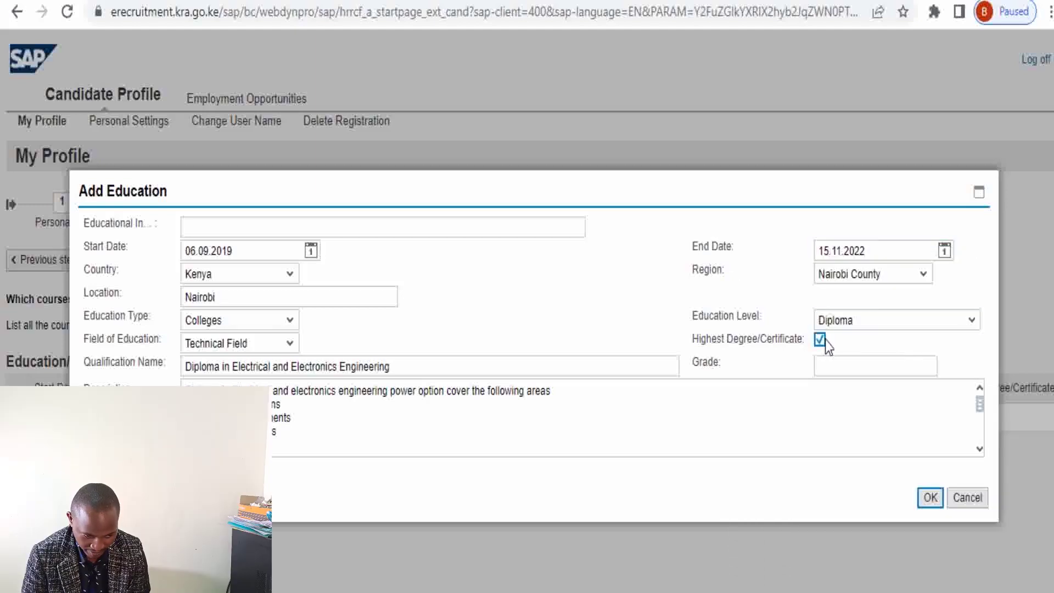
Enter N/A as the grade and save the Diploma education entry
{"action": "left_click", "coordinate": [840, 368]}
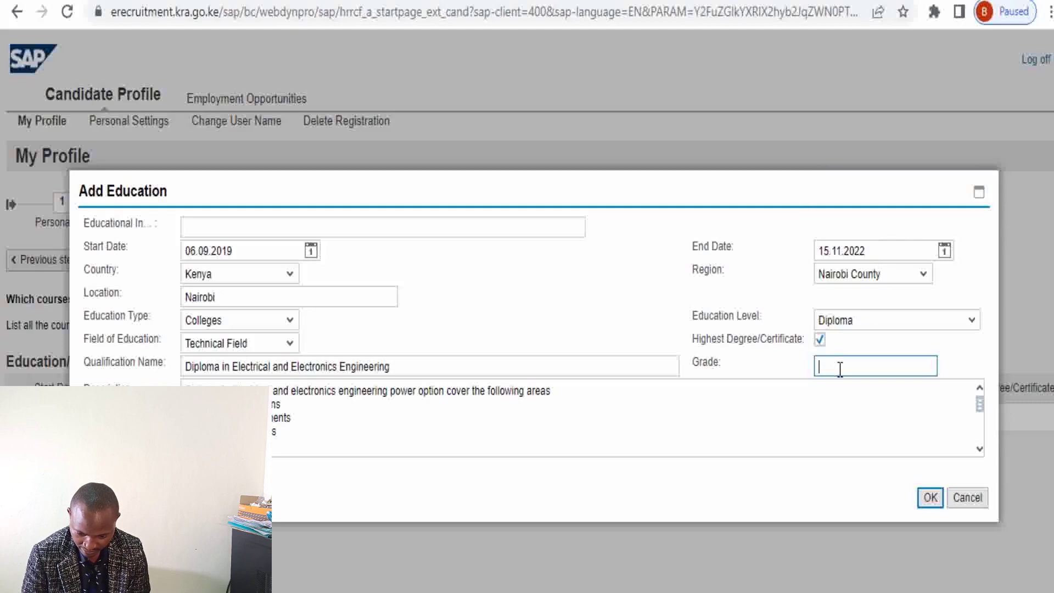
{"action": "type", "text": "Cred"}
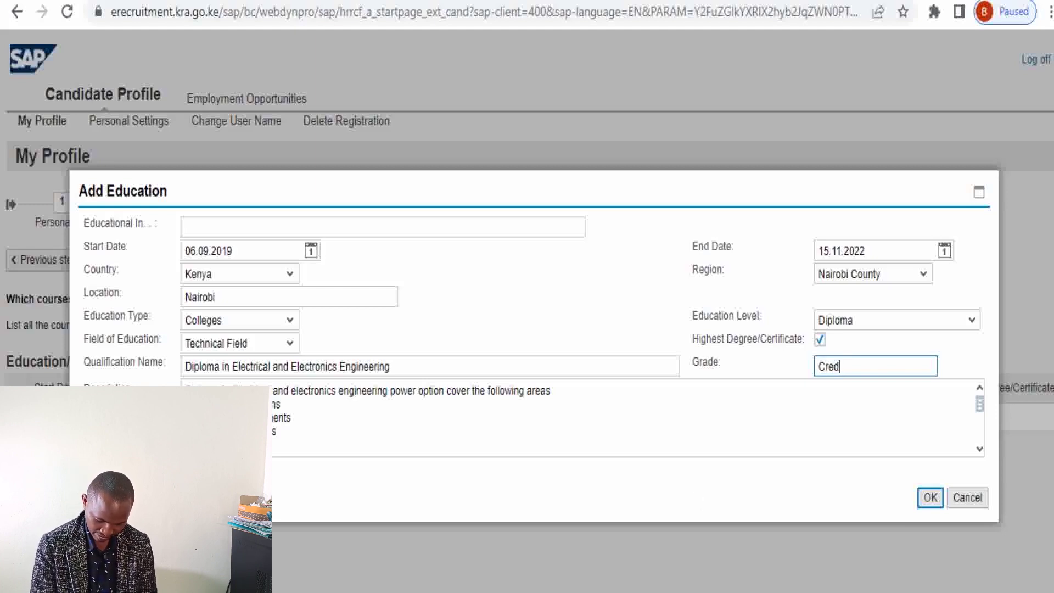
{"action": "key", "text": "BackSpace"}
{"action": "key", "text": "BackSpace"}
{"action": "key", "text": "BackSpace"}
{"action": "key", "text": "BackSpace"}
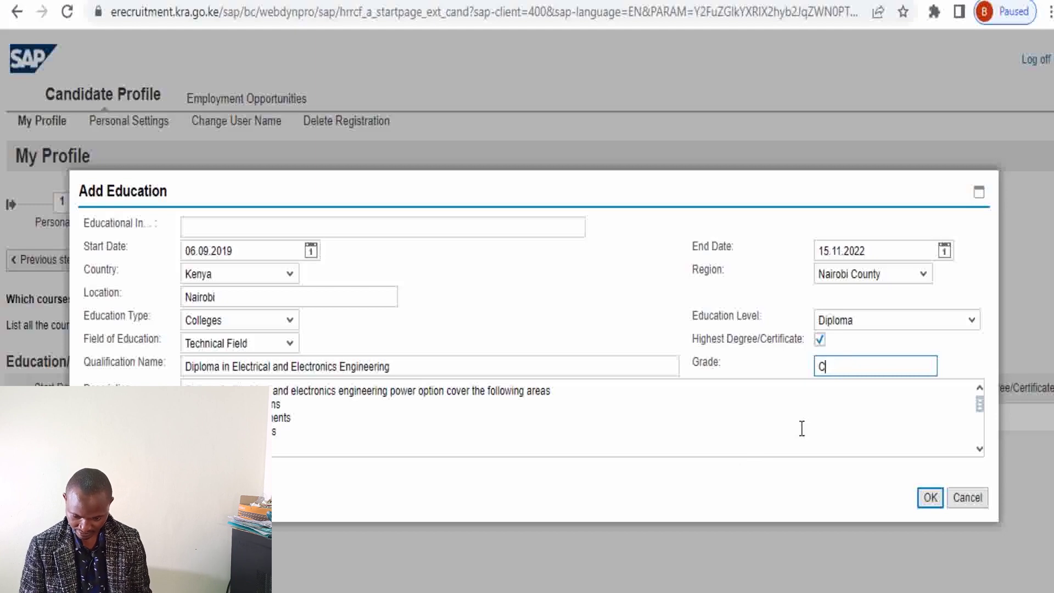
{"action": "type", "text": "N/A"}
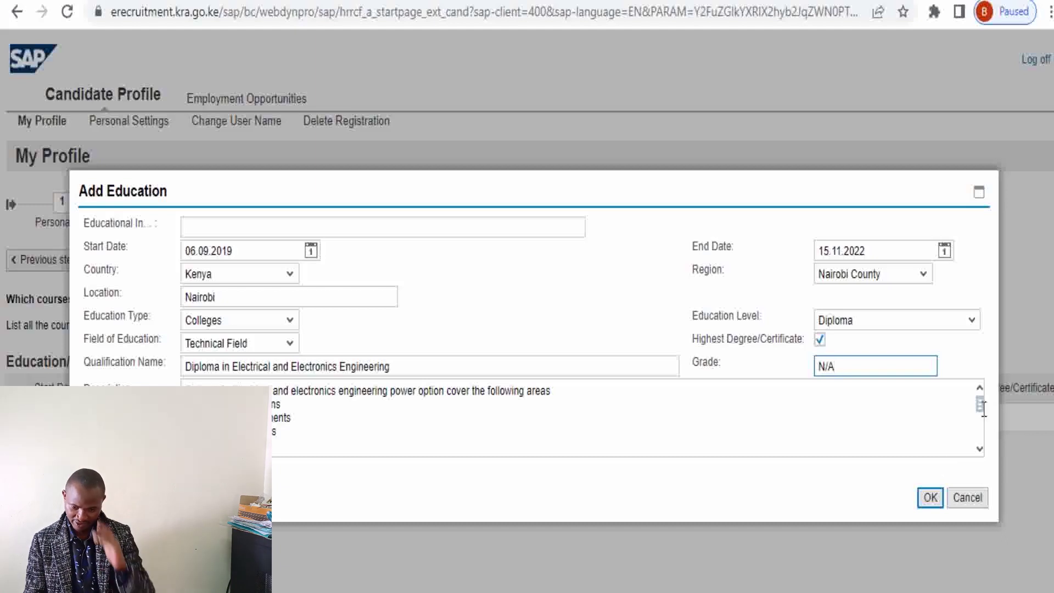
{"action": "left_click", "coordinate": [930, 499]}
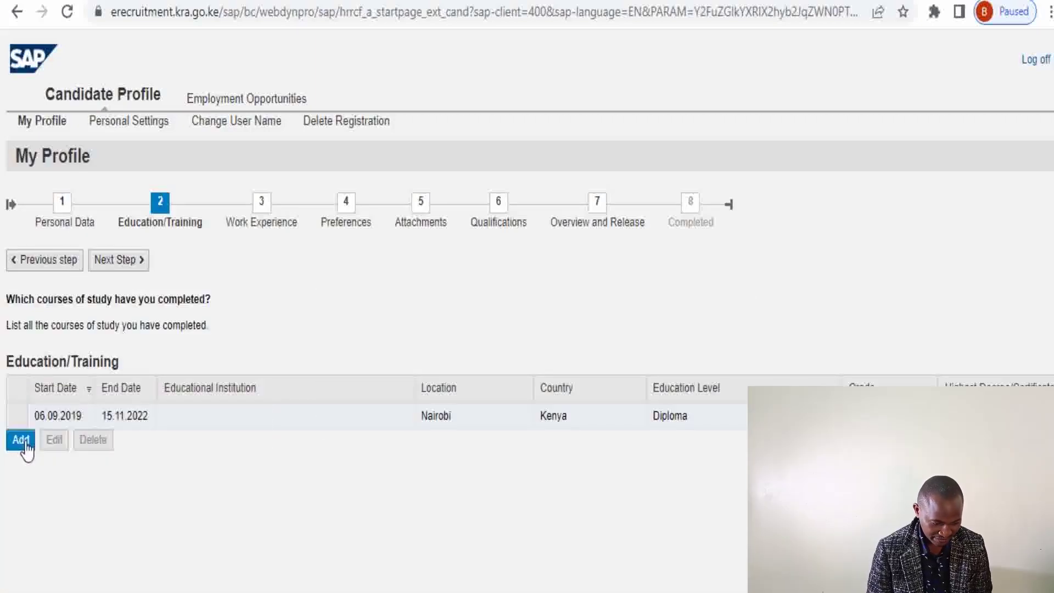
Start a second education entry, then discard the blank form
{"action": "left_click", "coordinate": [21, 439]}
{"action": "left_click", "coordinate": [110, 229]}
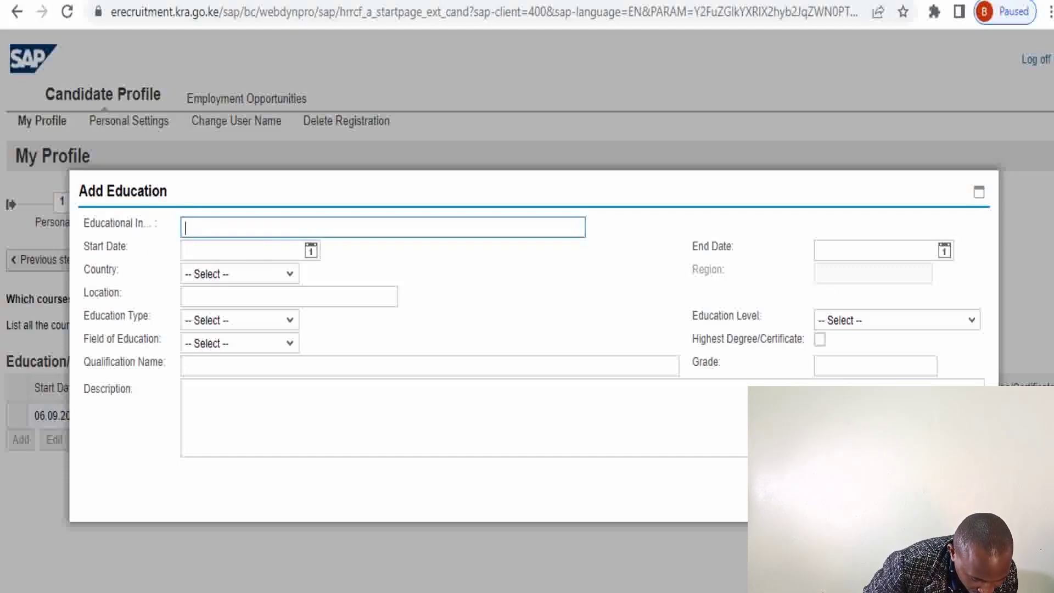
{"action": "left_click", "coordinate": [967, 503]}
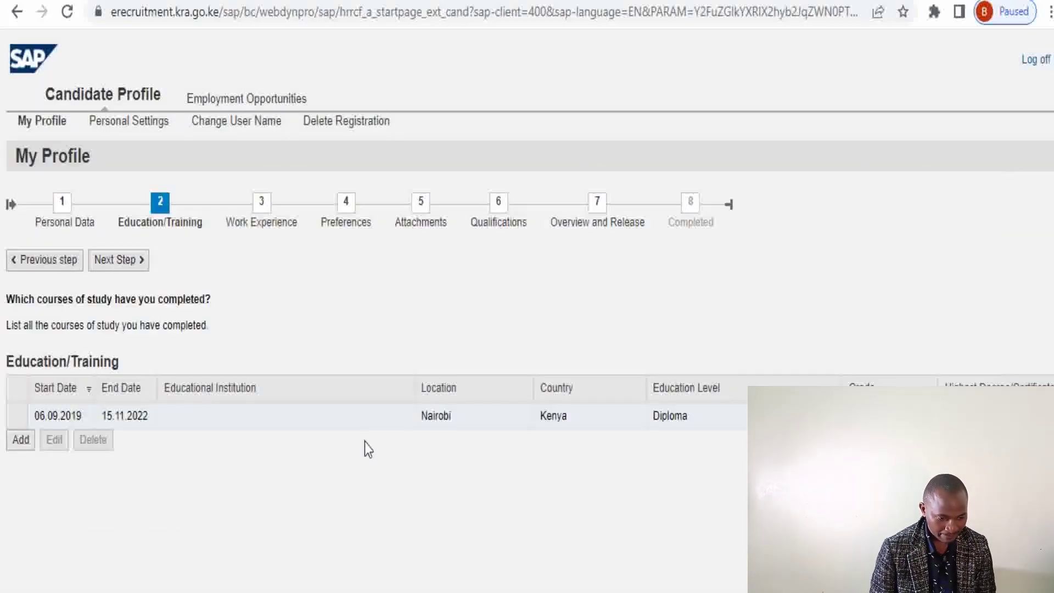
Edit the Diploma entry to set the institution to 'Nairobi Technical Training Instute'
{"action": "left_click", "coordinate": [62, 420]}
{"action": "left_click", "coordinate": [59, 441]}
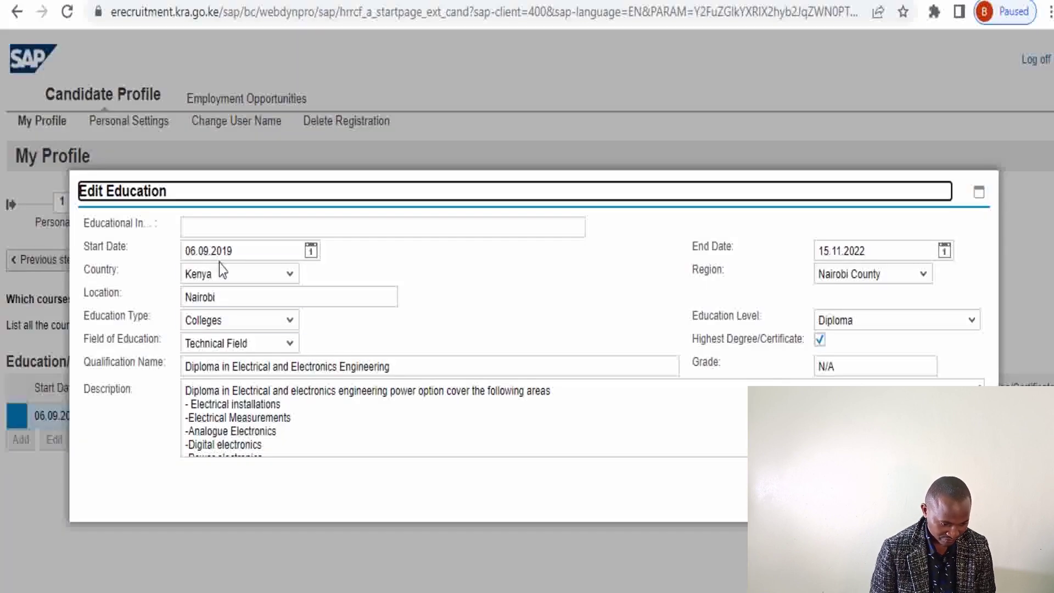
{"action": "left_click", "coordinate": [203, 227]}
{"action": "type", "text": "Nairobi Technical Training Instute"}
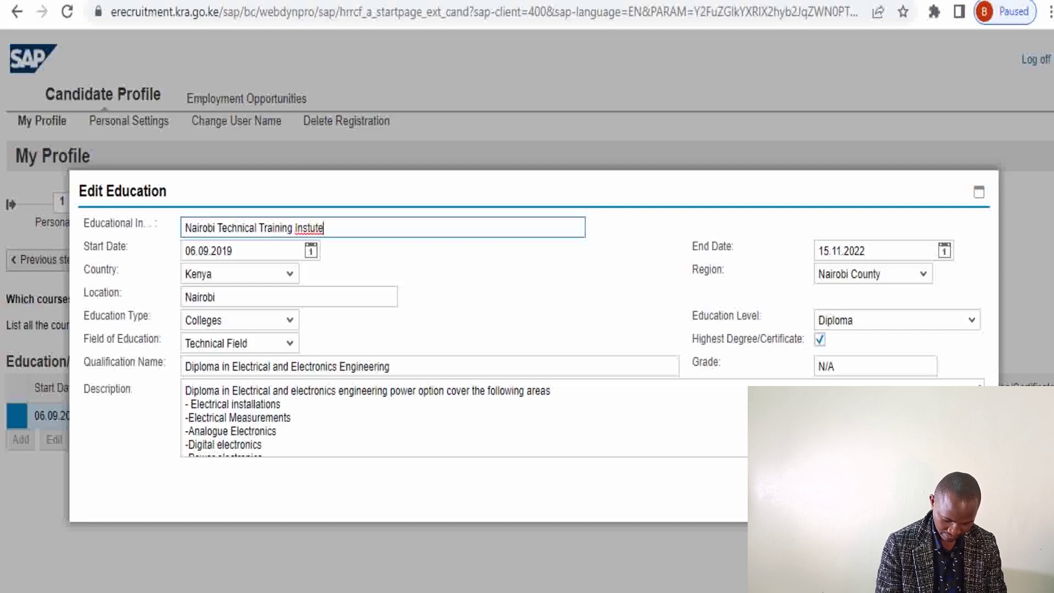
{"action": "key", "text": "Return"}
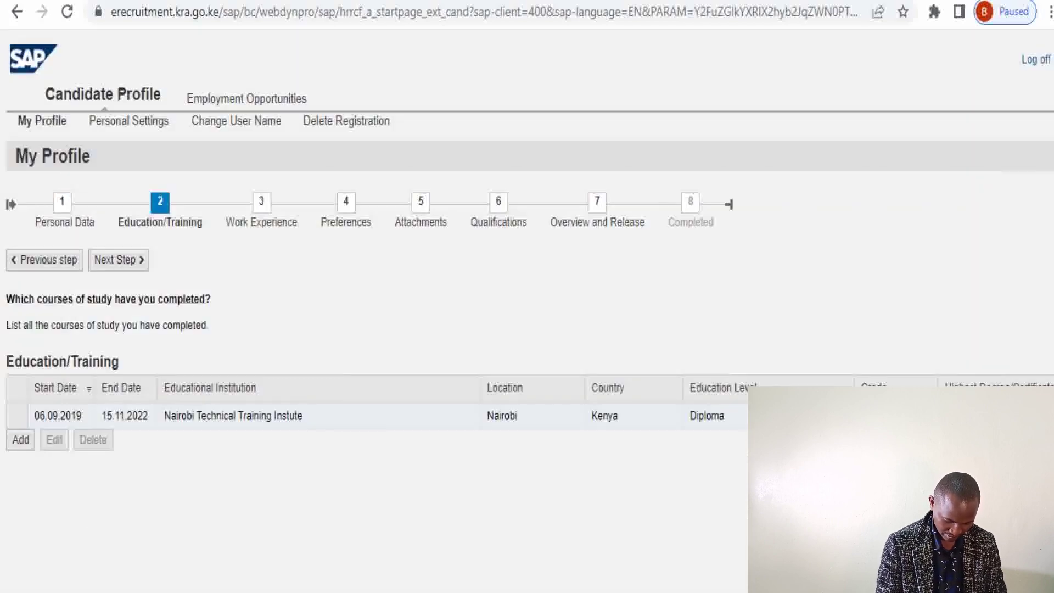
{"action": "left_click", "coordinate": [85, 423]}
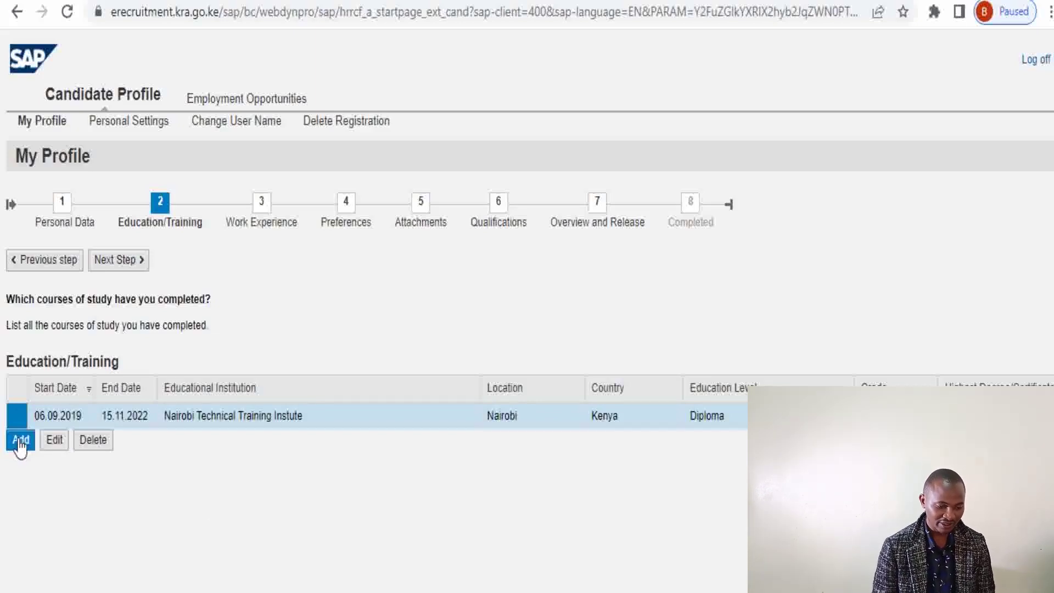
Advance to step 3, Work Experience, and start a new work experience entry
{"action": "left_click", "coordinate": [142, 268]}
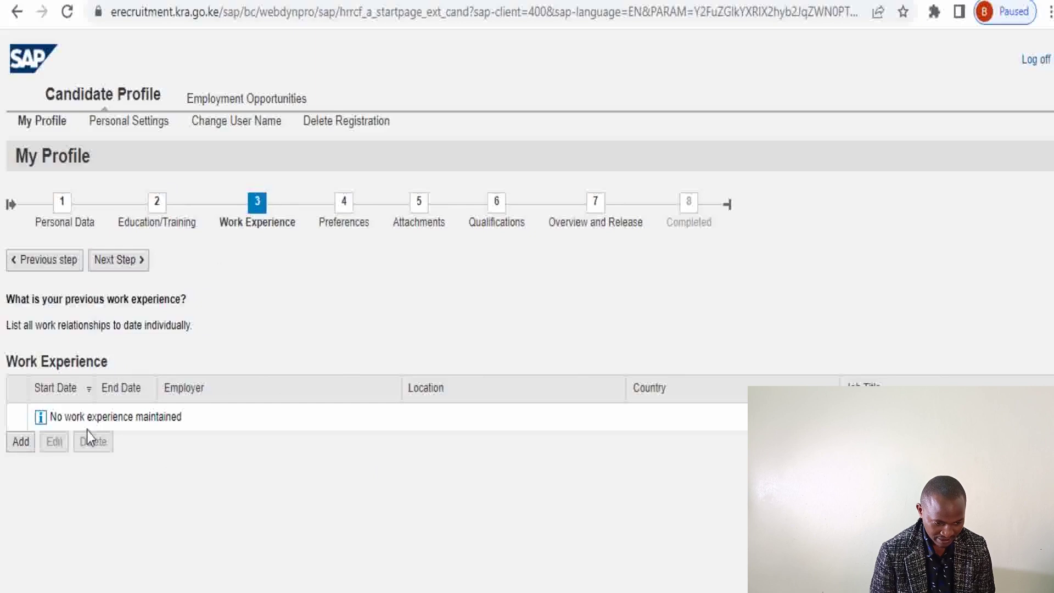
{"action": "left_click", "coordinate": [21, 442]}
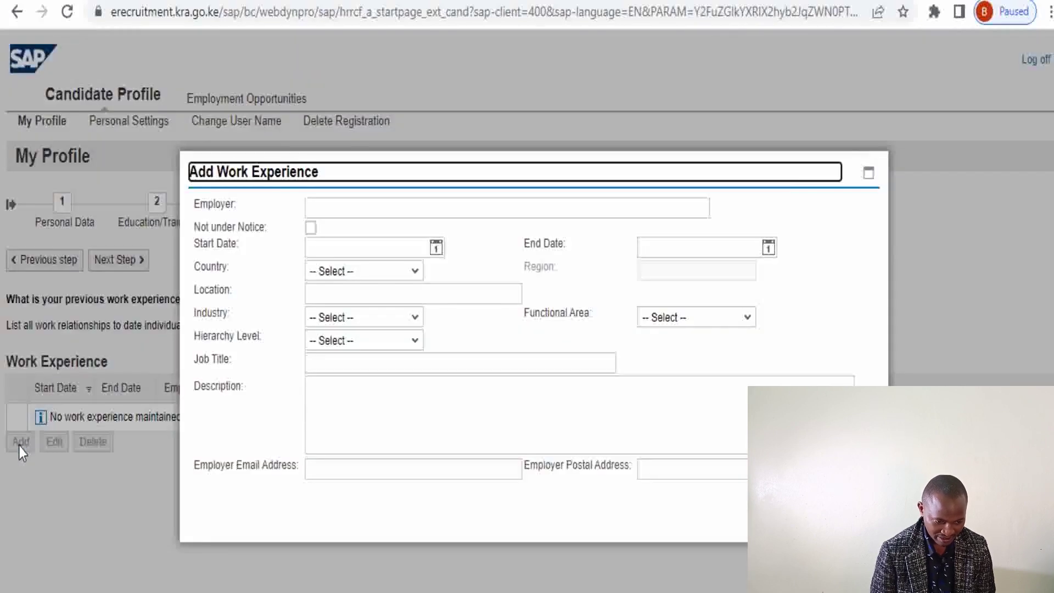
Enter employer KENGEN with start date 05.09.2021 and end date 30.11.2021
{"action": "left_click", "coordinate": [321, 206]}
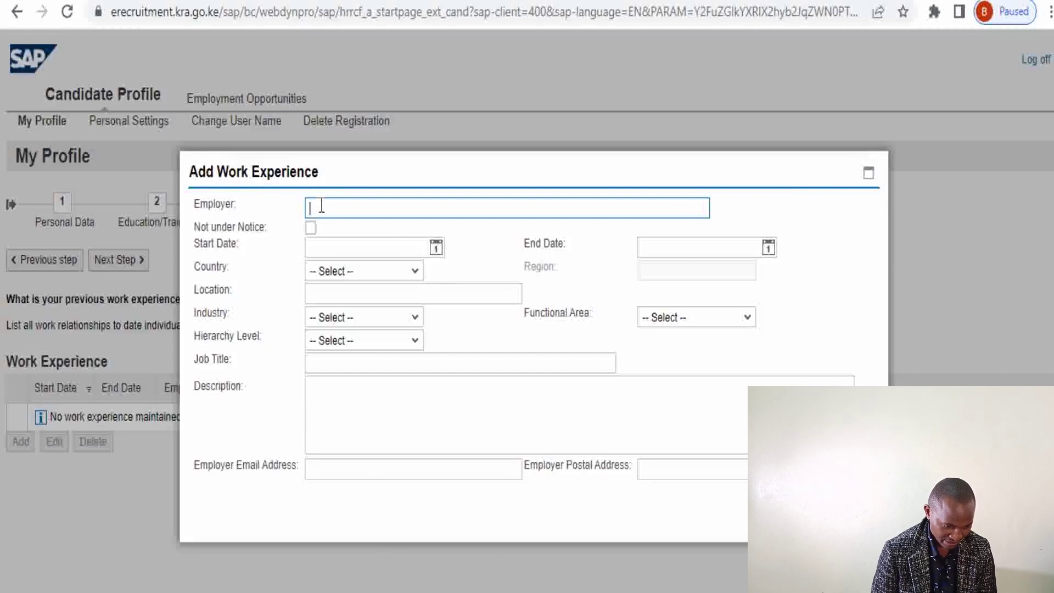
{"action": "type", "text": "K"}
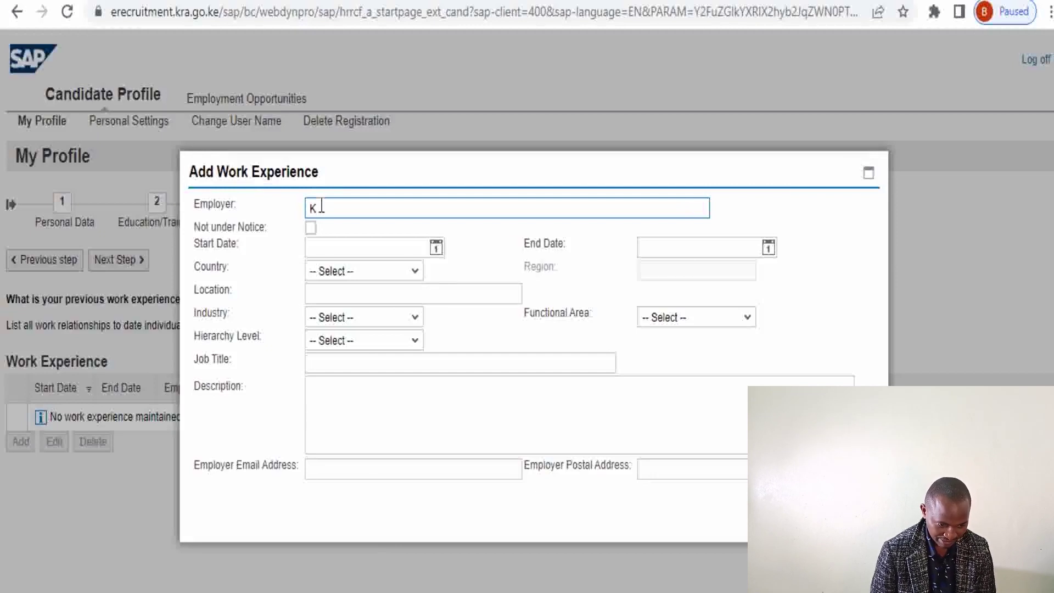
{"action": "type", "text": "ENG"}
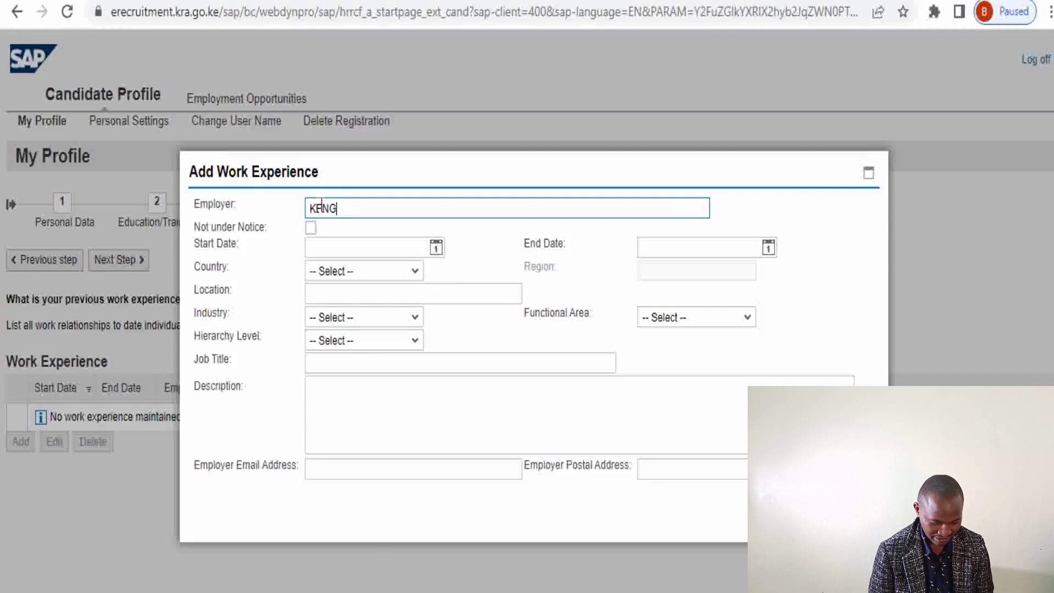
{"action": "type", "text": "EN"}
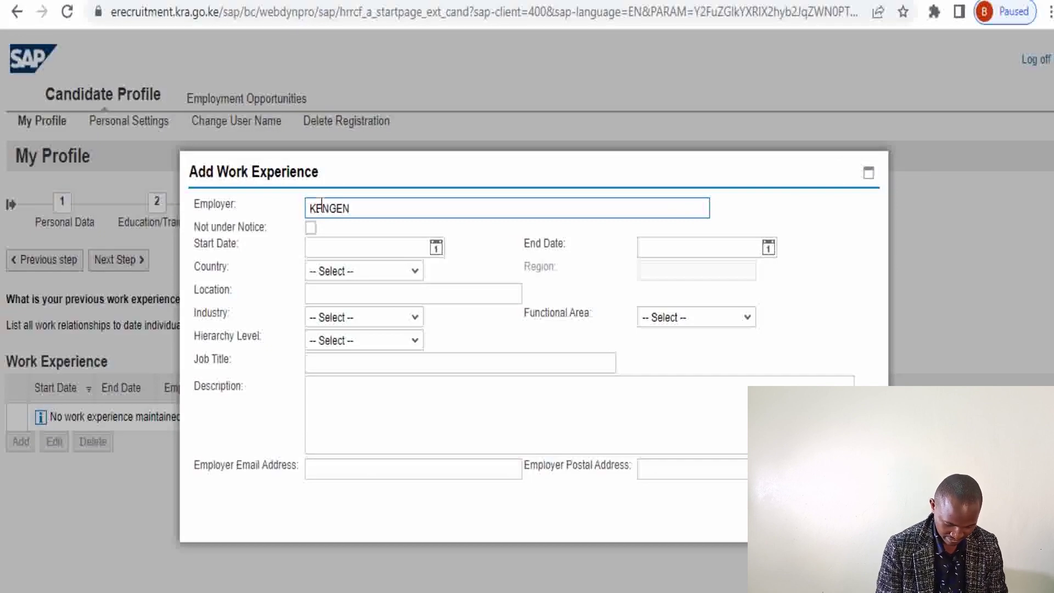
{"action": "left_click", "coordinate": [436, 247]}
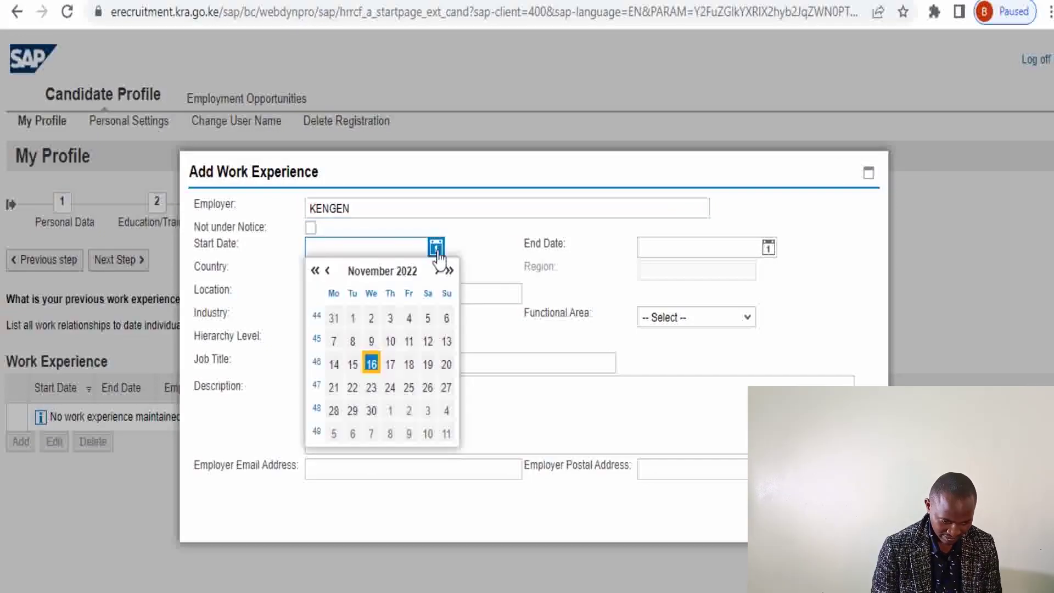
{"action": "left_click", "coordinate": [328, 272]}
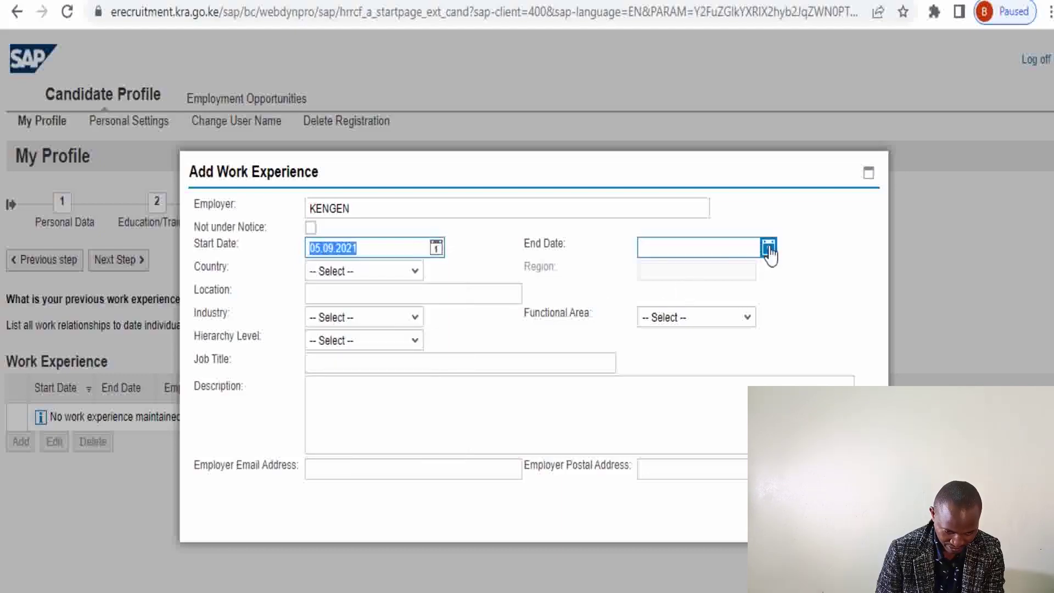
{"action": "left_click", "coordinate": [767, 248]}
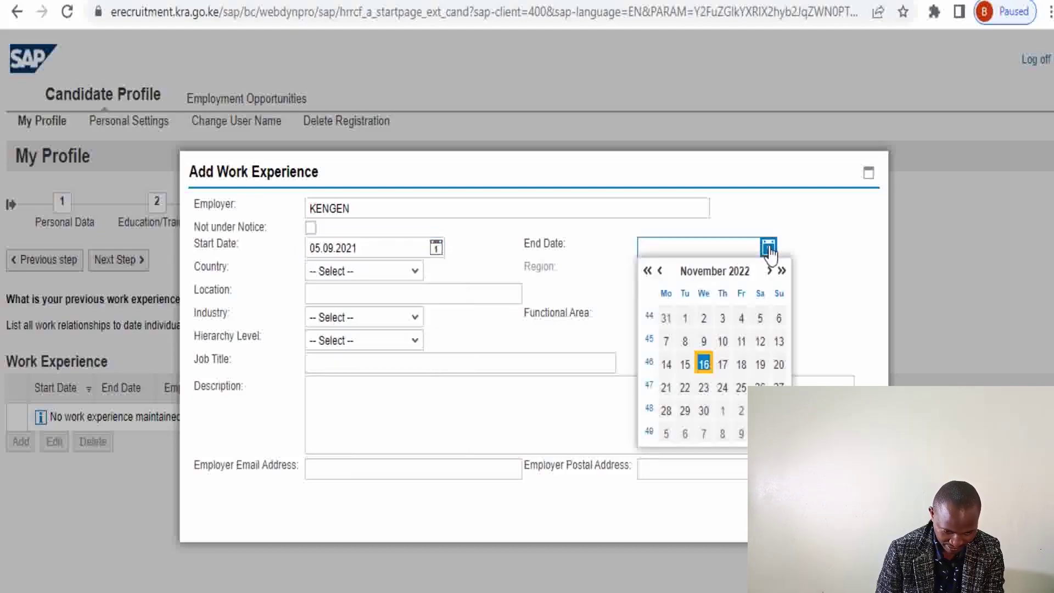
{"action": "left_click", "coordinate": [659, 271]}
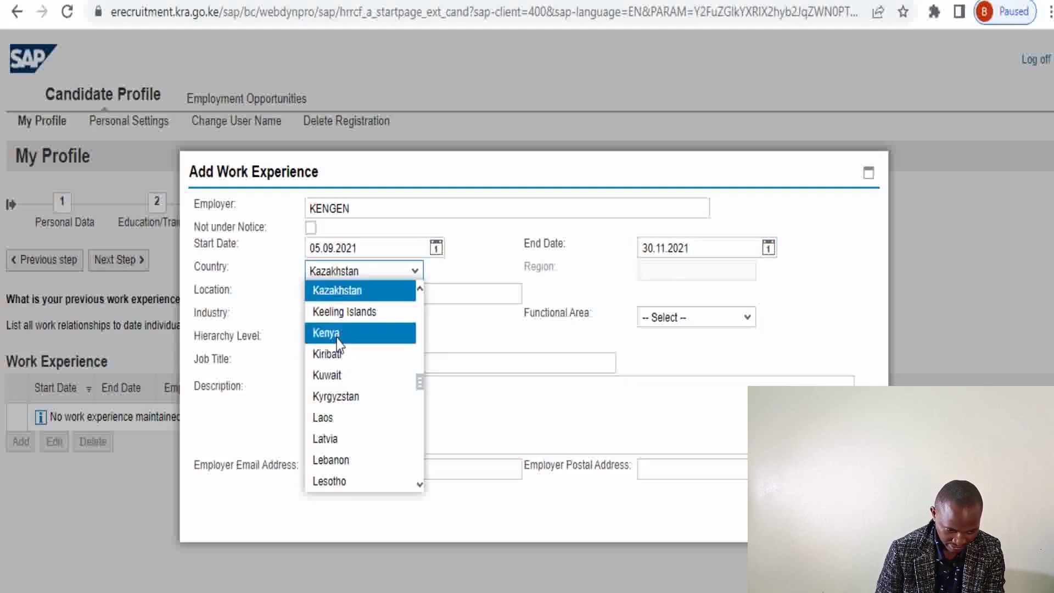
Set the country to Kenya and the location to Tana Power
{"action": "left_click", "coordinate": [337, 332]}
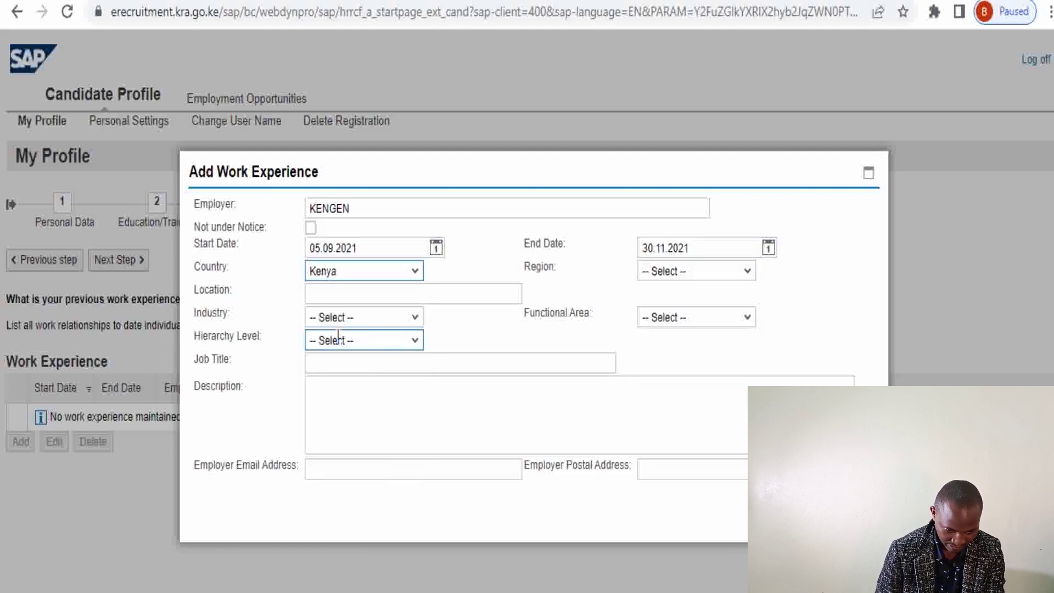
{"action": "left_click", "coordinate": [325, 292]}
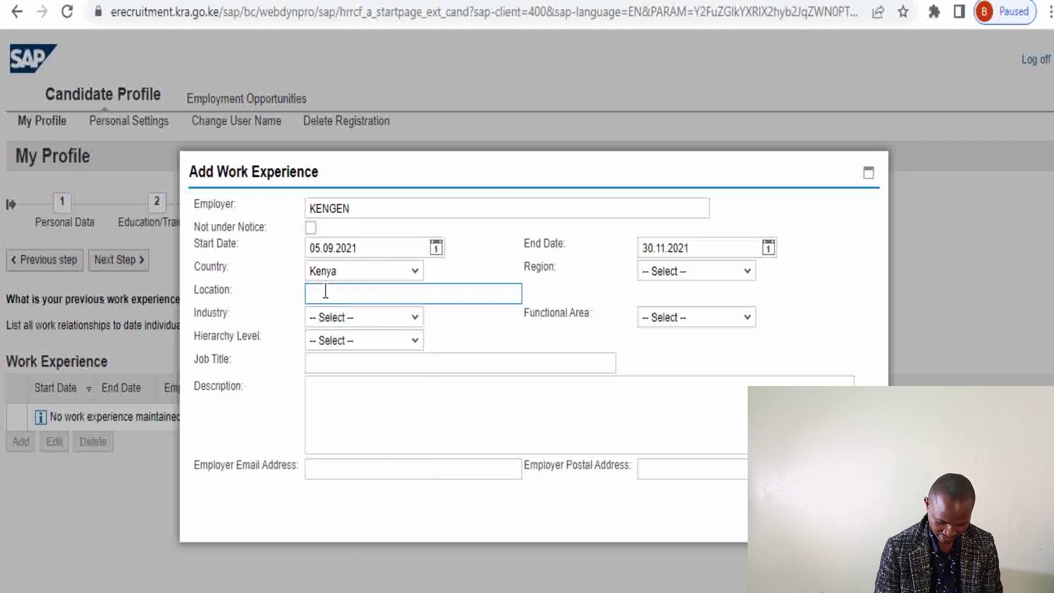
{"action": "type", "text": "Tan"}
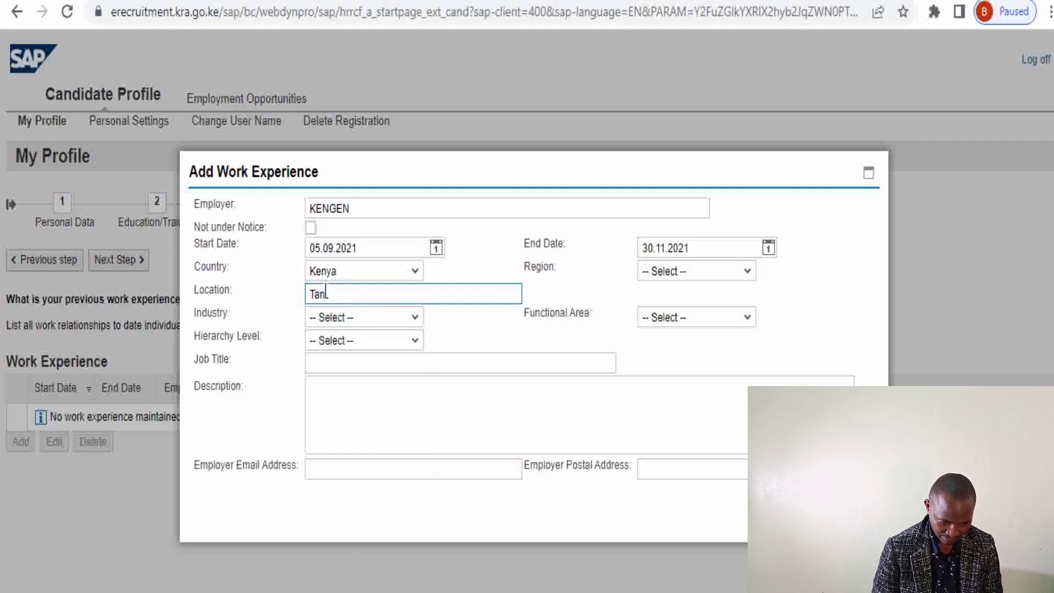
{"action": "type", "text": "a Power"}
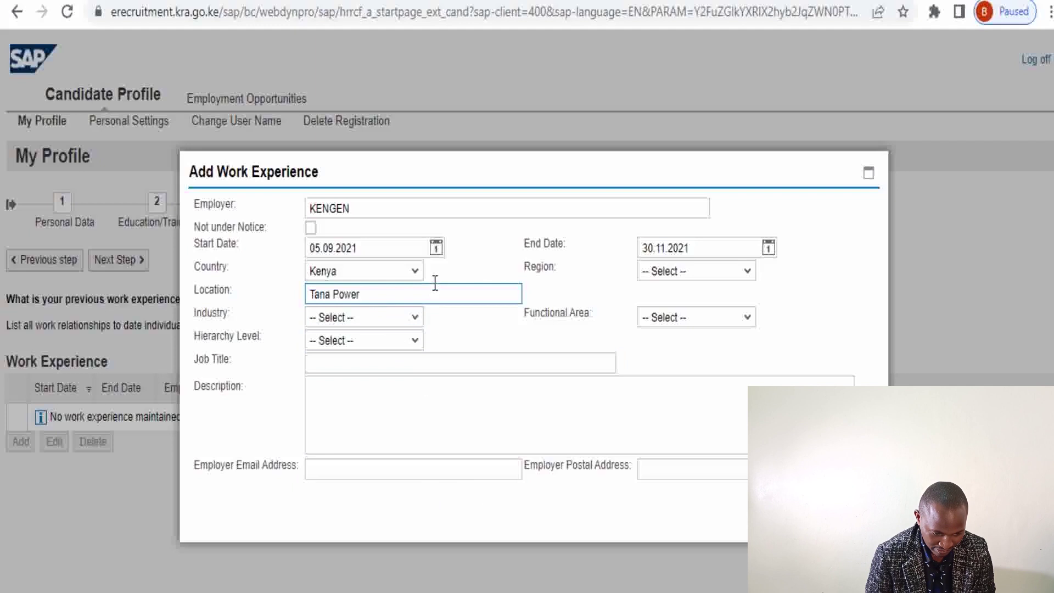
{"action": "left_click", "coordinate": [750, 280]}
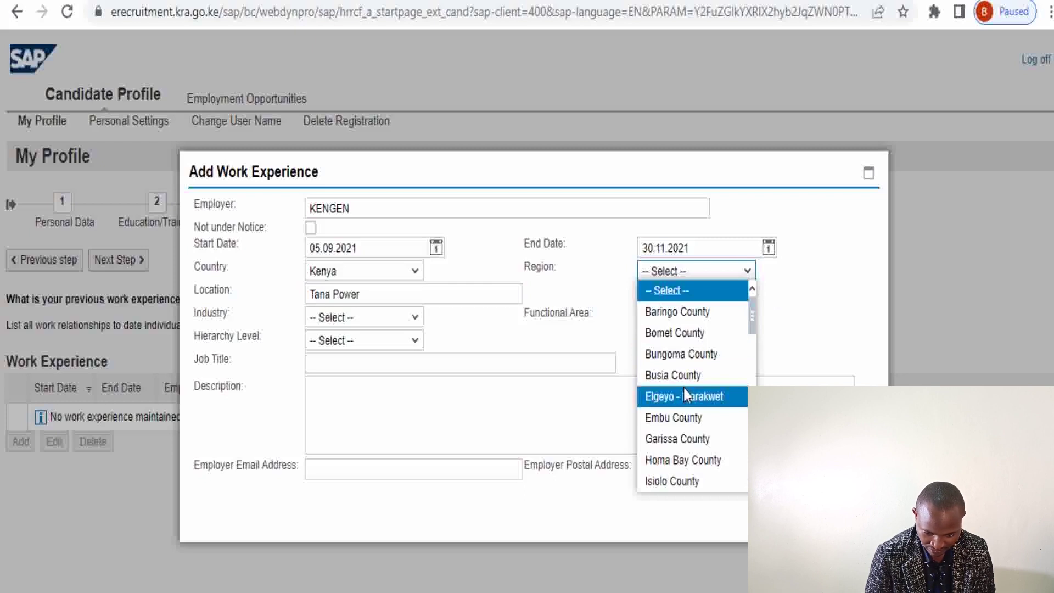
Choose Murang'a County as region and Engineering / Mechanical / Electrical as industry
{"action": "key", "text": "m"}
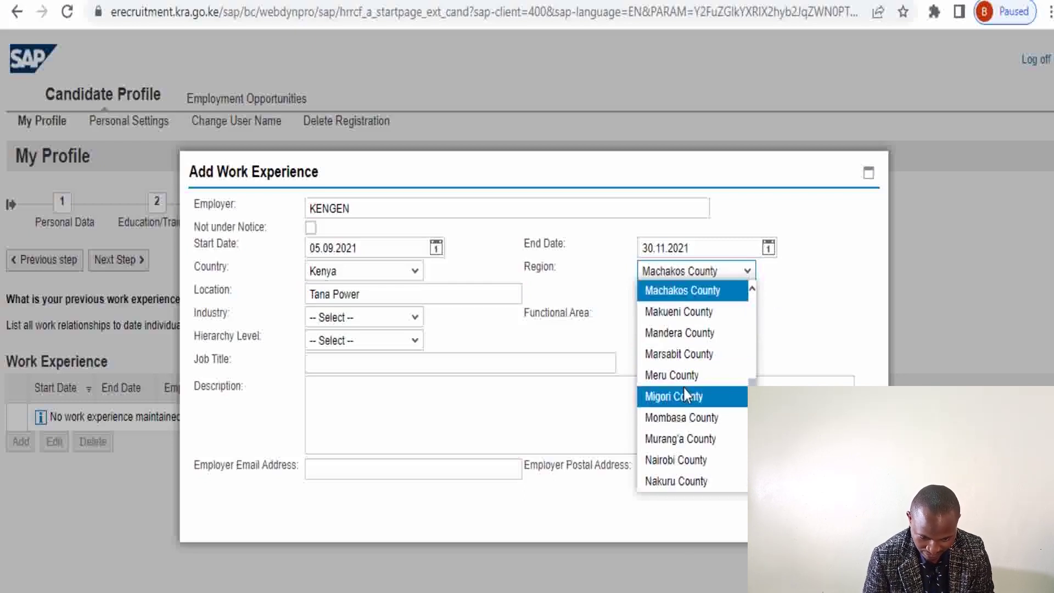
{"action": "left_click", "coordinate": [682, 440]}
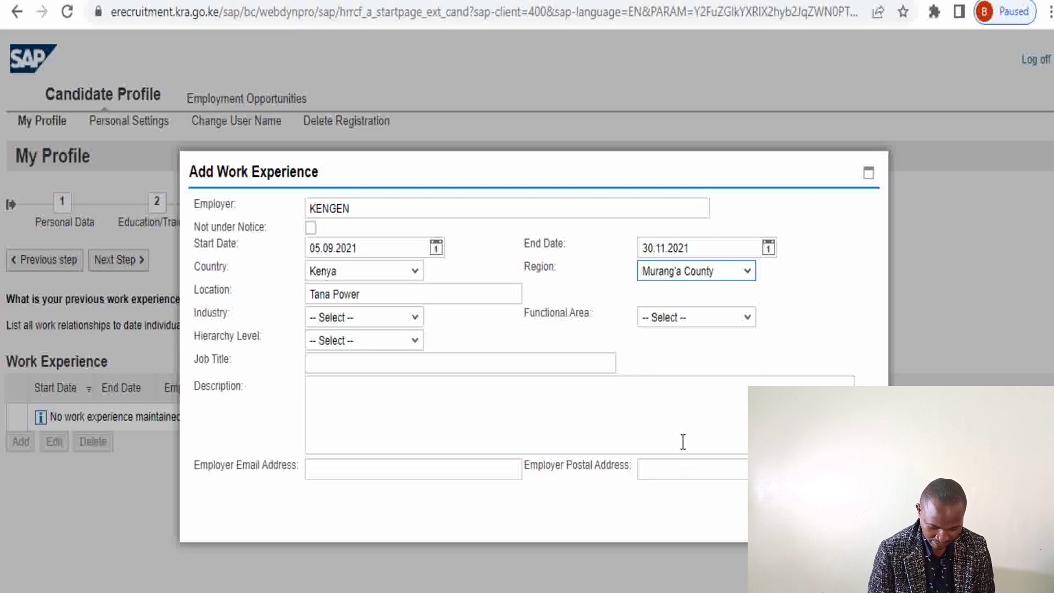
{"action": "left_click", "coordinate": [416, 319]}
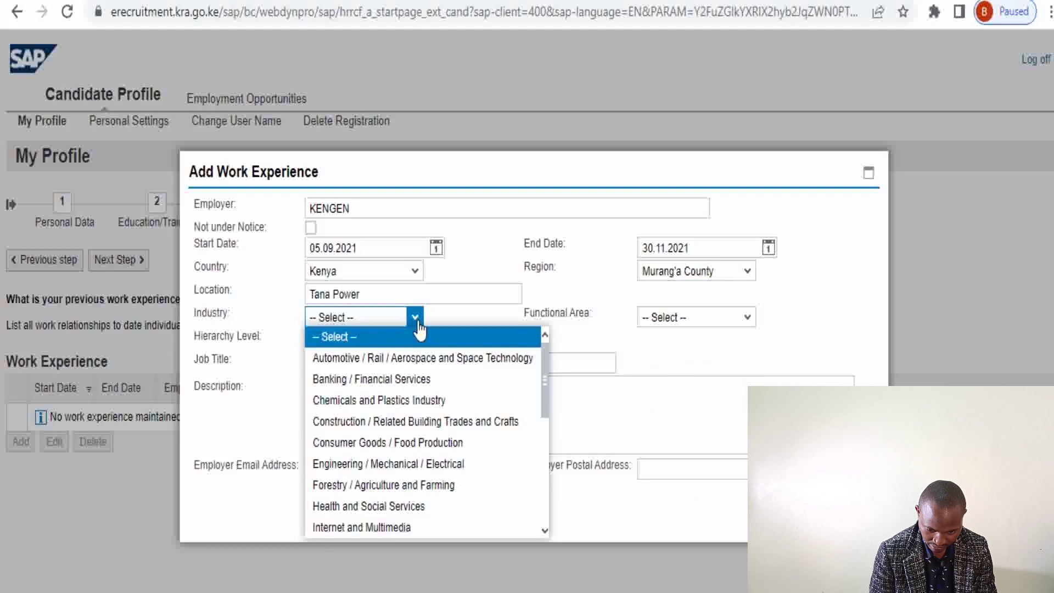
{"action": "left_click", "coordinate": [429, 464]}
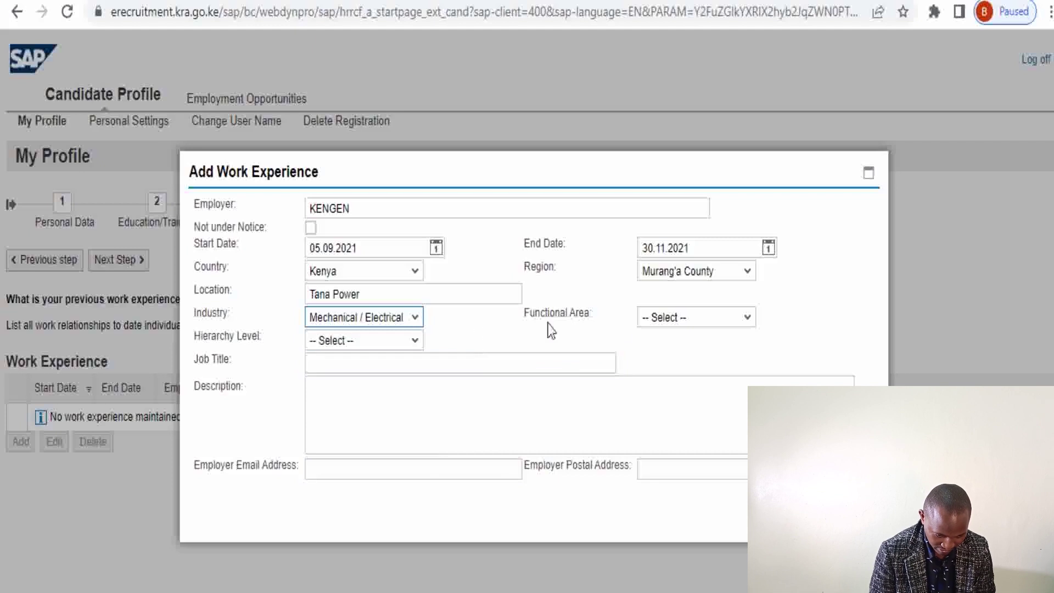
Pick Engineering as the functional area of the work entry
{"action": "left_click", "coordinate": [747, 324]}
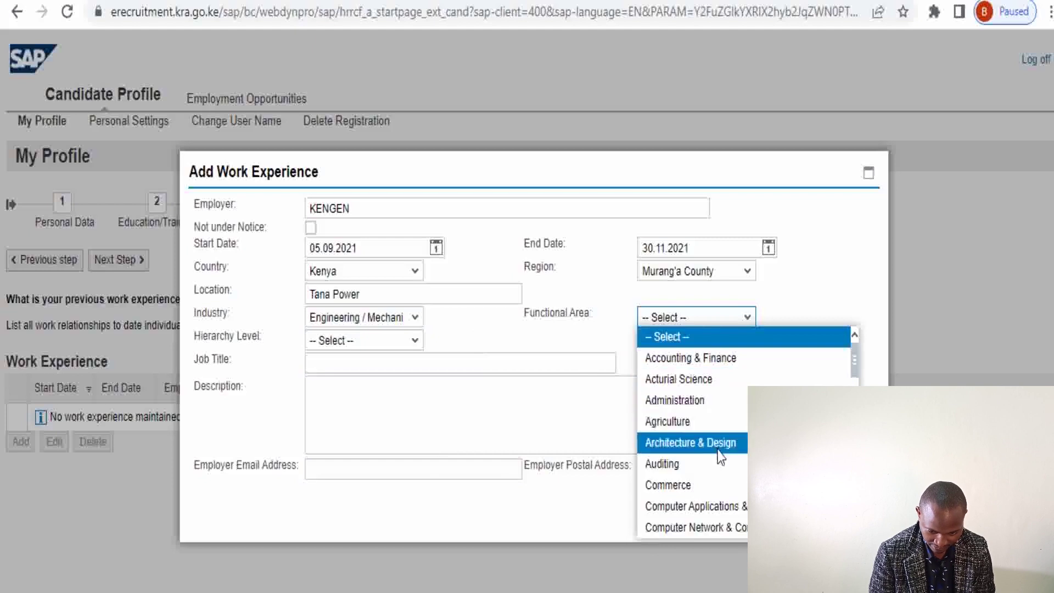
{"action": "left_click_drag", "start_coordinate": [853, 371], "coordinate": [858, 415]}
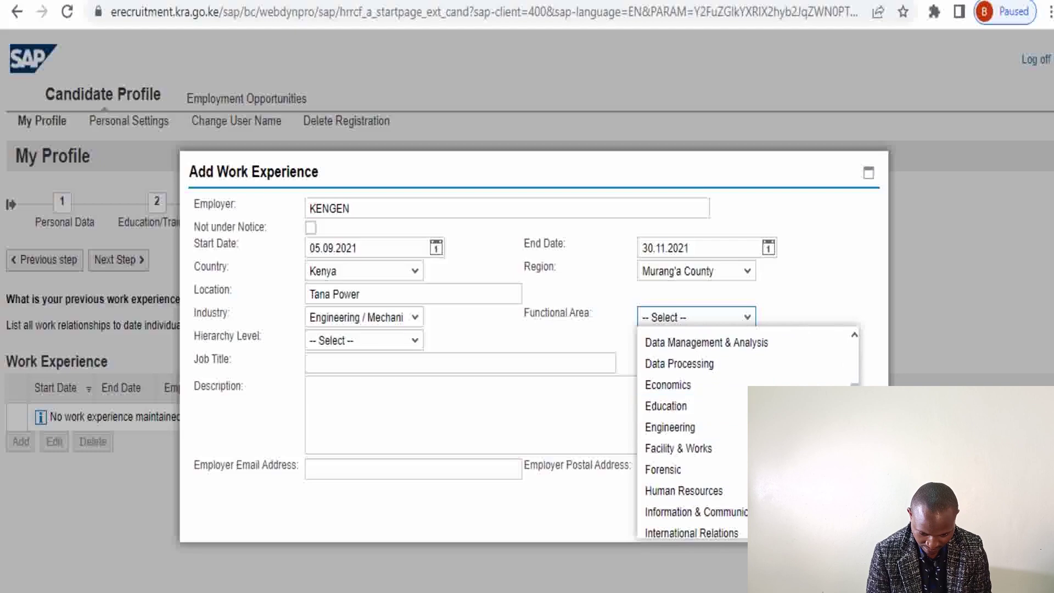
{"action": "mouse_move", "coordinate": [858, 415]}
{"action": "left_mouse_down"}
{"action": "mouse_move", "coordinate": [857, 501]}
{"action": "mouse_move", "coordinate": [857, 422]}
{"action": "left_mouse_up"}
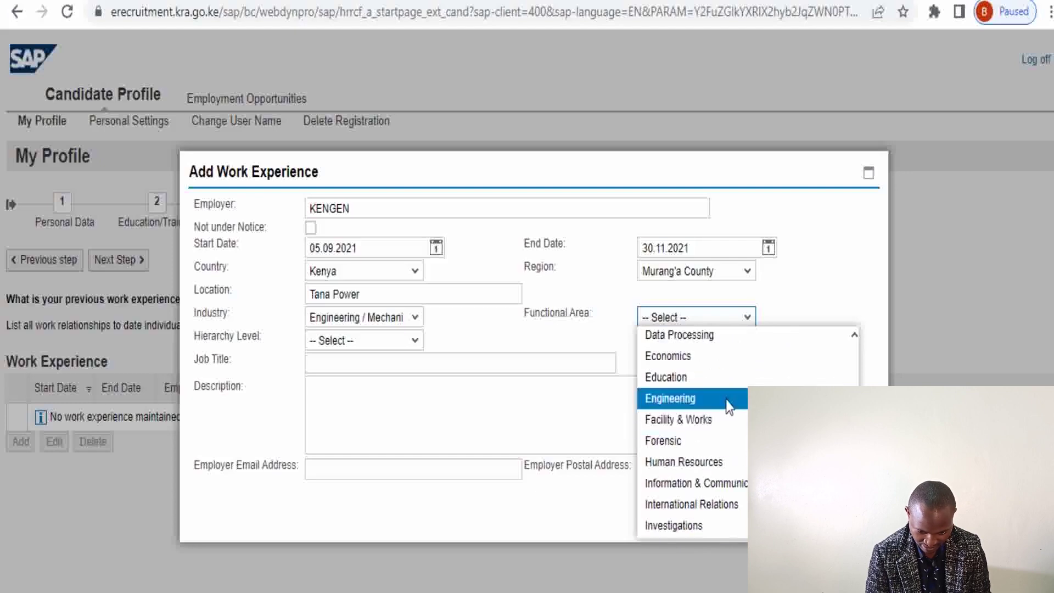
{"action": "left_click", "coordinate": [725, 398]}
{"action": "left_click", "coordinate": [350, 363]}
Enter 'Attachee' as the job title of the KENGEN entry
{"action": "type", "text": "A"}
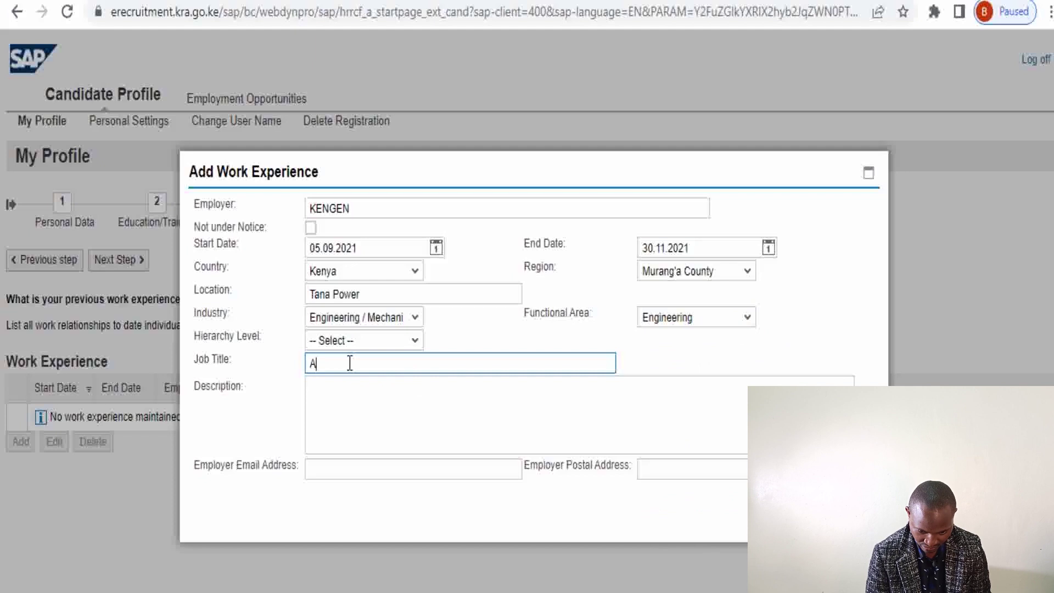
{"action": "type", "text": "ttachee"}
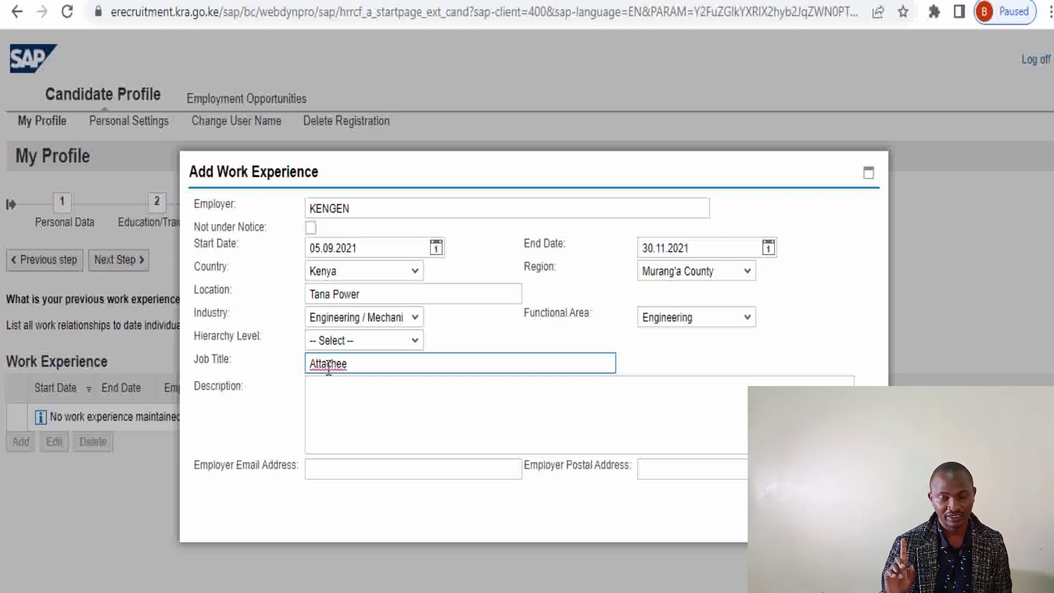
{"action": "right_click", "coordinate": [327, 369]}
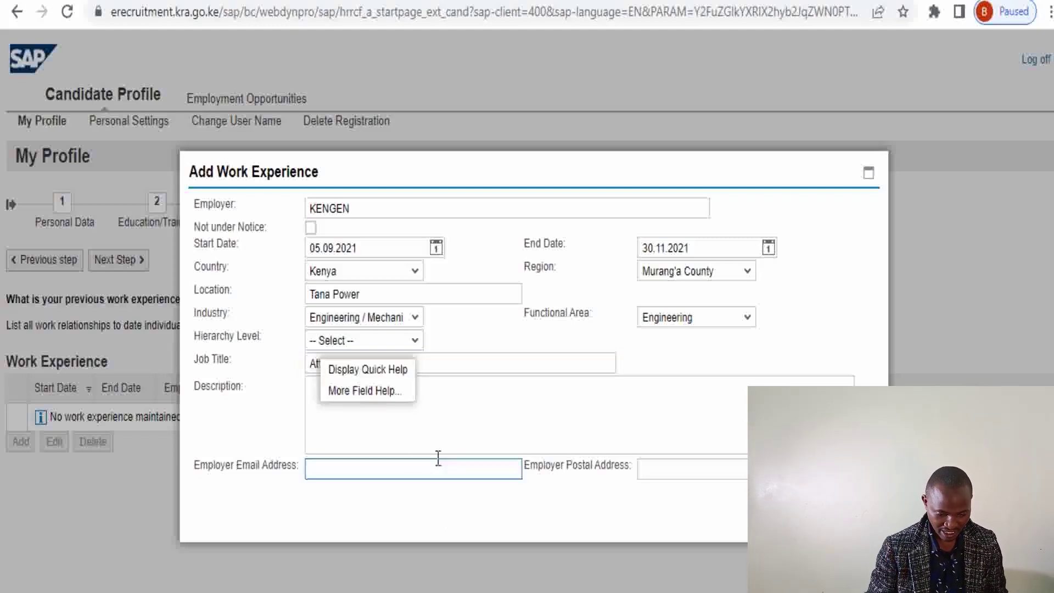
{"action": "left_click", "coordinate": [437, 440]}
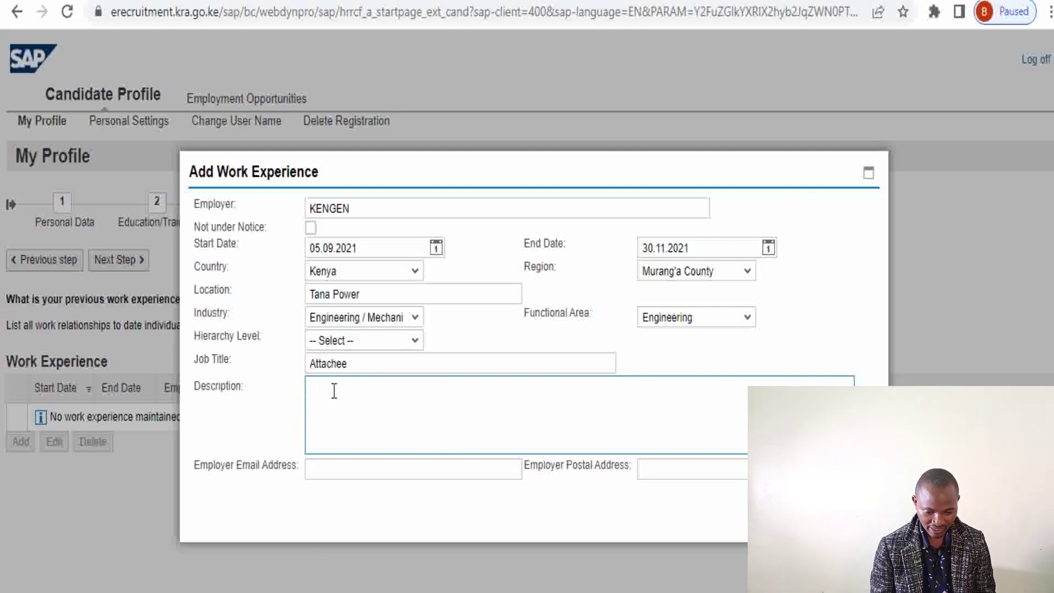
Write 'The responsibilities included' and 'Maintaining and troubleshooting motor starting circuits' in the description
{"action": "type", "text": "The "}
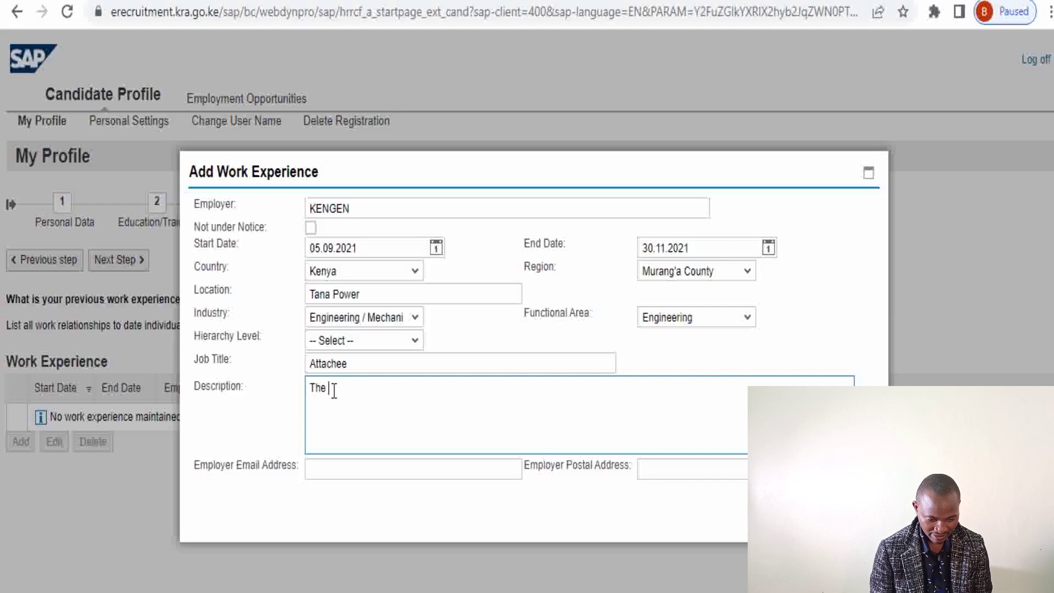
{"action": "type", "text": "respon"}
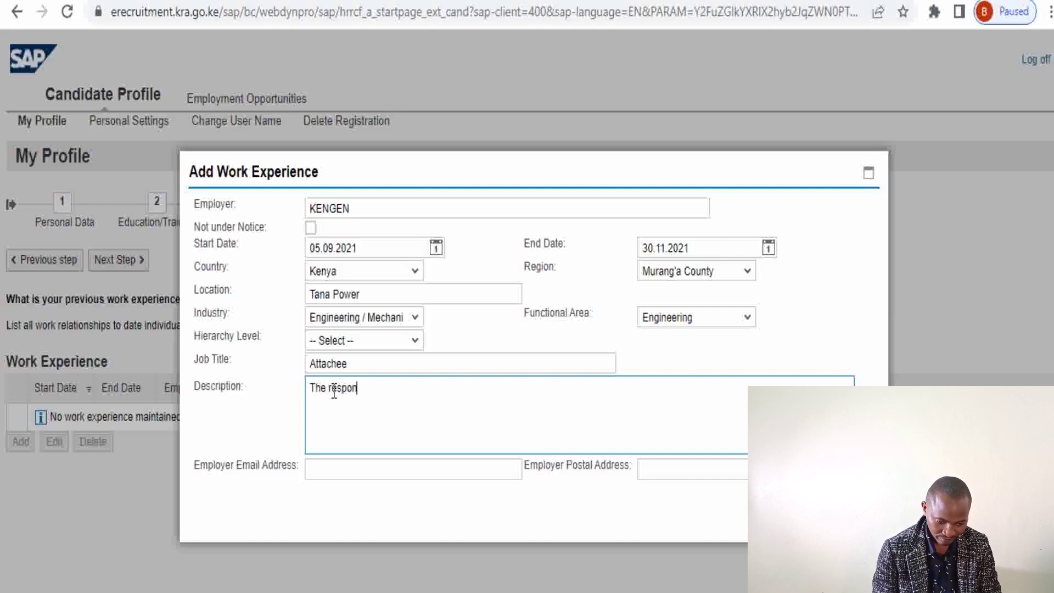
{"action": "type", "text": "sin"}
{"action": "key", "text": "BackSpace"}
{"action": "type", "text": "biliti"}
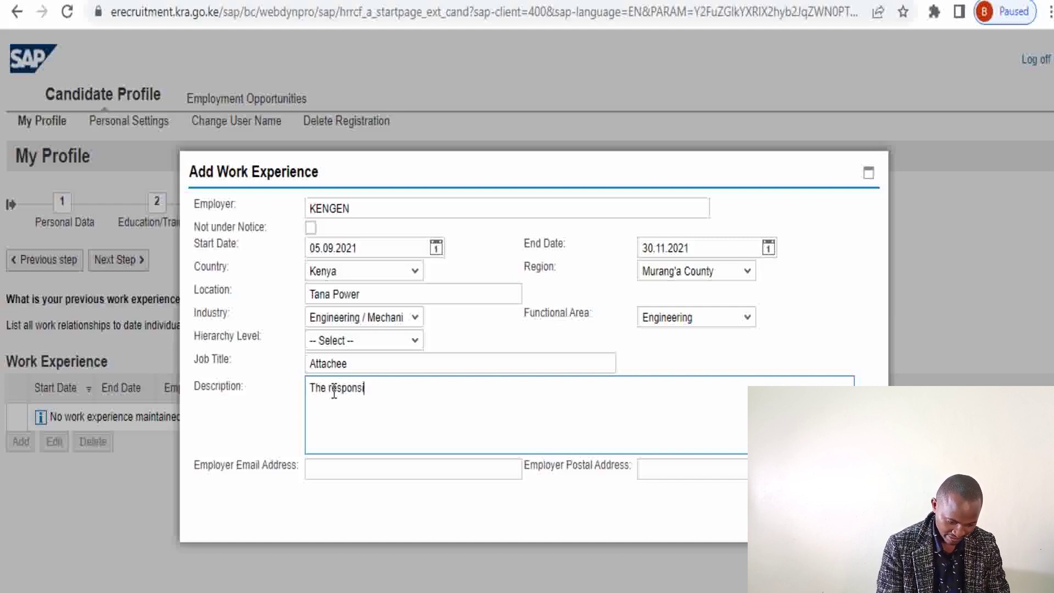
{"action": "type", "text": "es "}
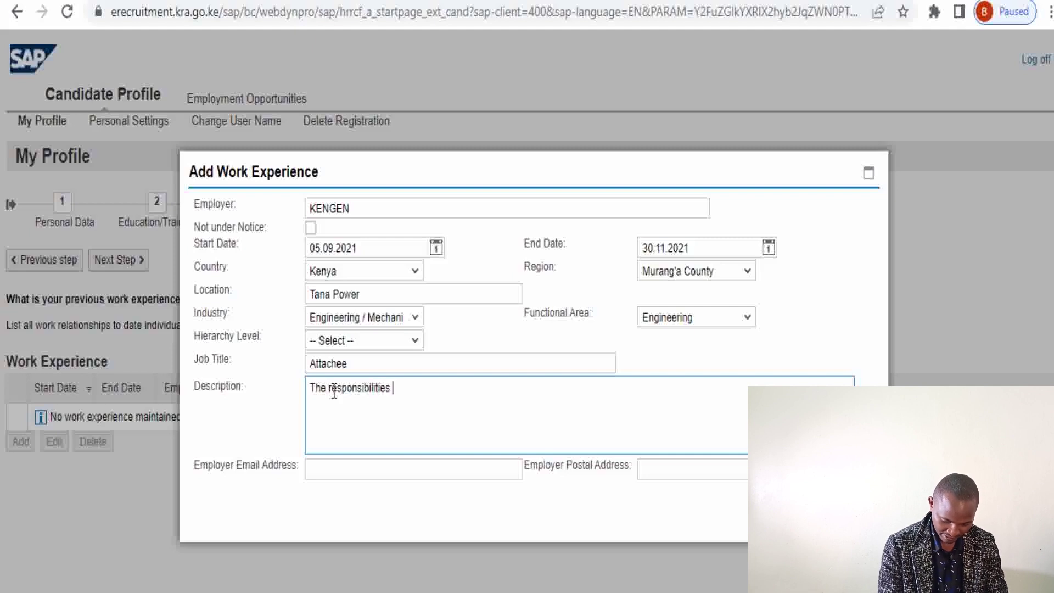
{"action": "type", "text": "included"}
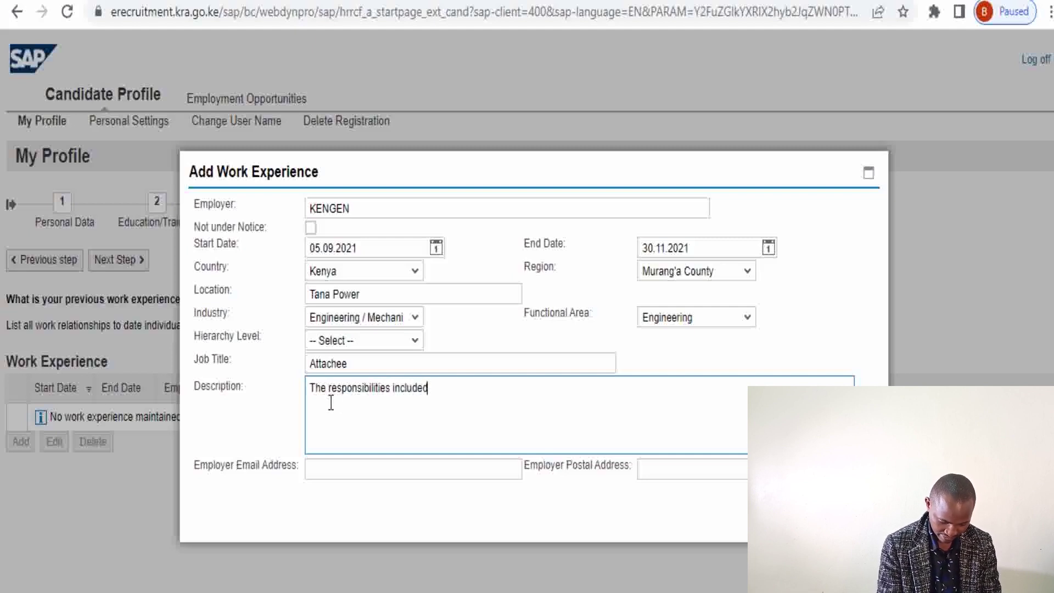
{"action": "key", "text": "Return"}
{"action": "type", "text": "Maintain"}
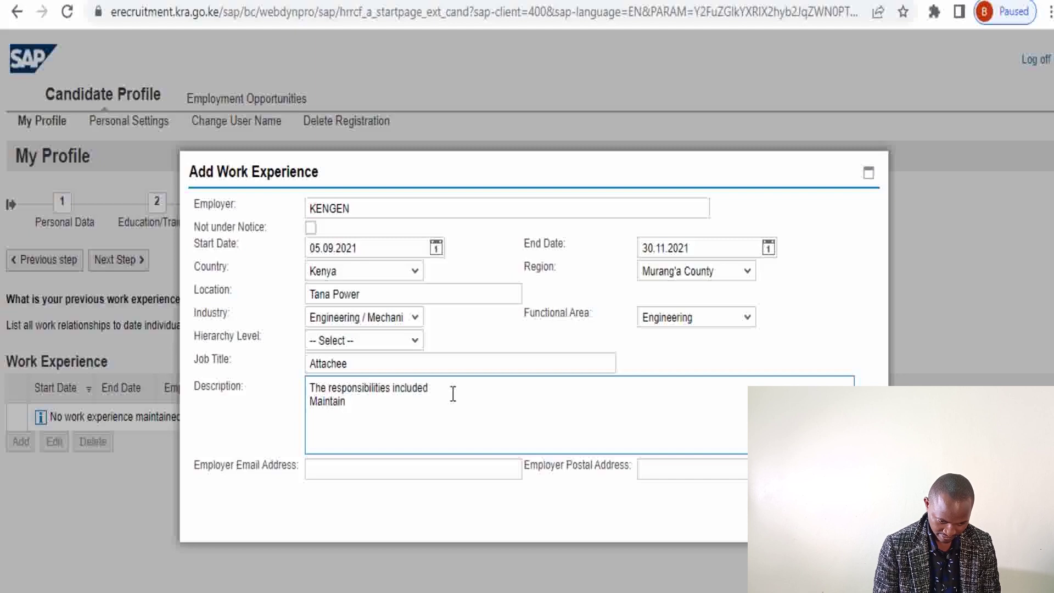
{"action": "type", "text": "ing Mo"}
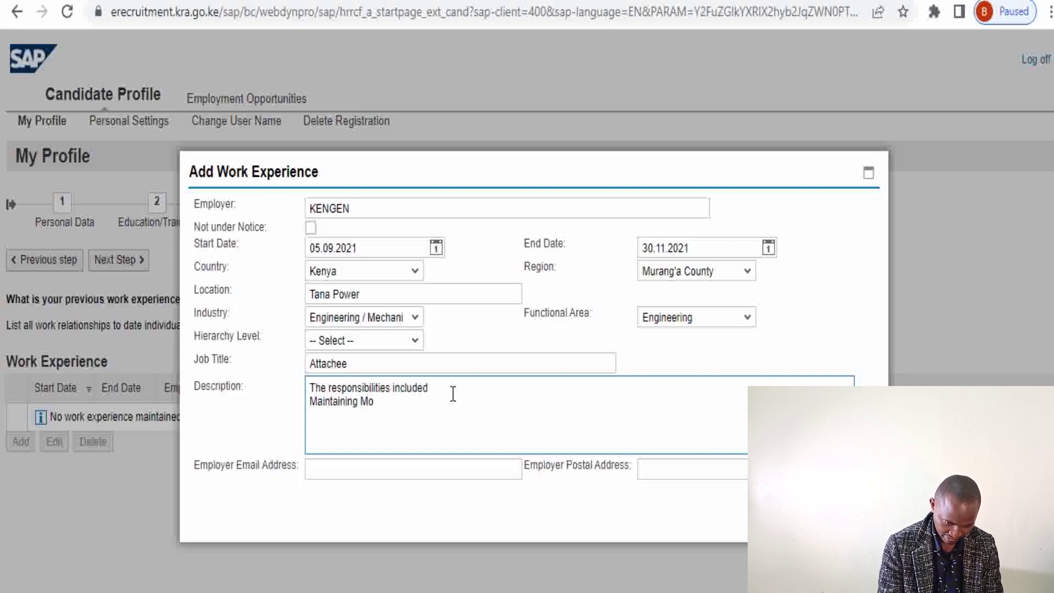
{"action": "type", "text": "tor"}
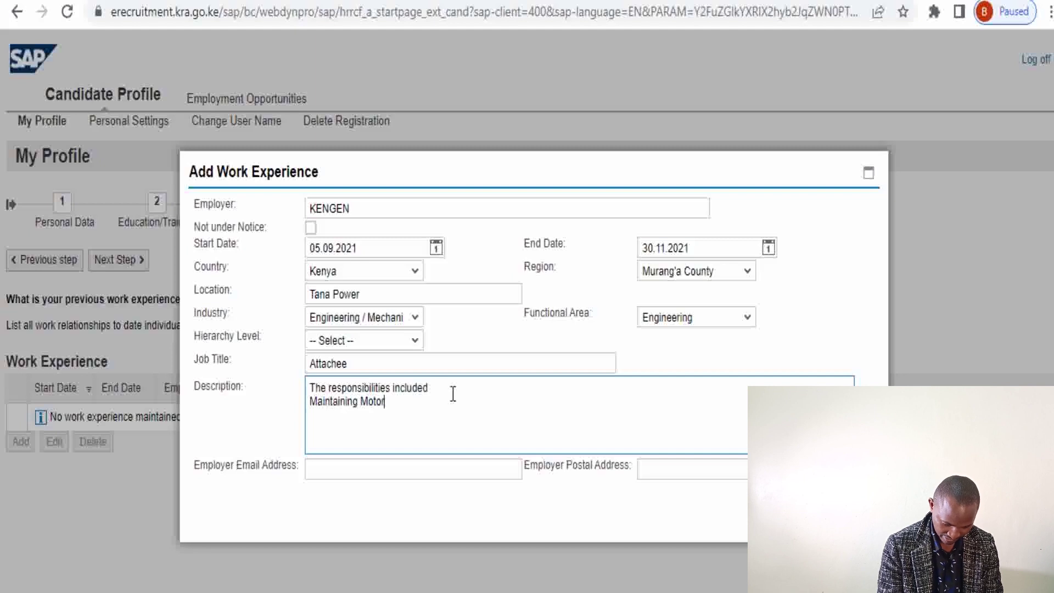
{"action": "type", "text": " start"}
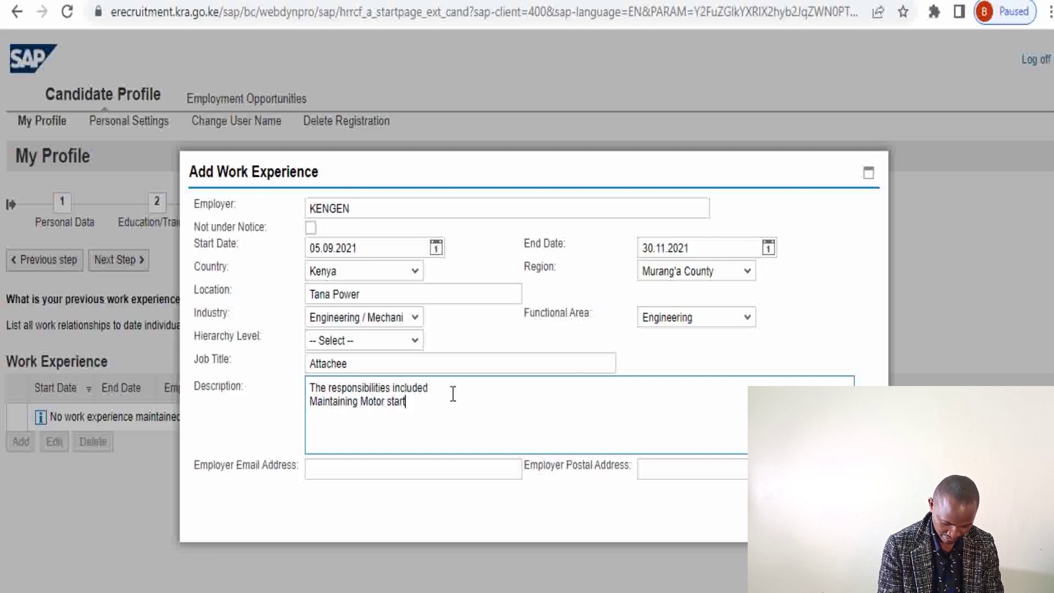
{"action": "type", "text": "ing circuits"}
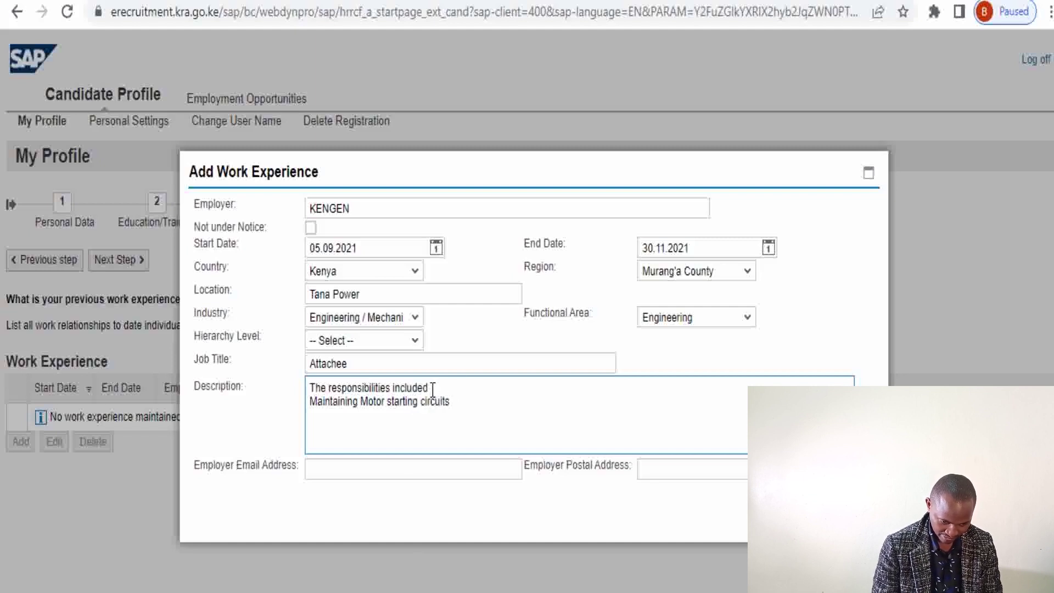
{"action": "left_click", "coordinate": [365, 403]}
{"action": "type", "text": "and trouble shooot"}
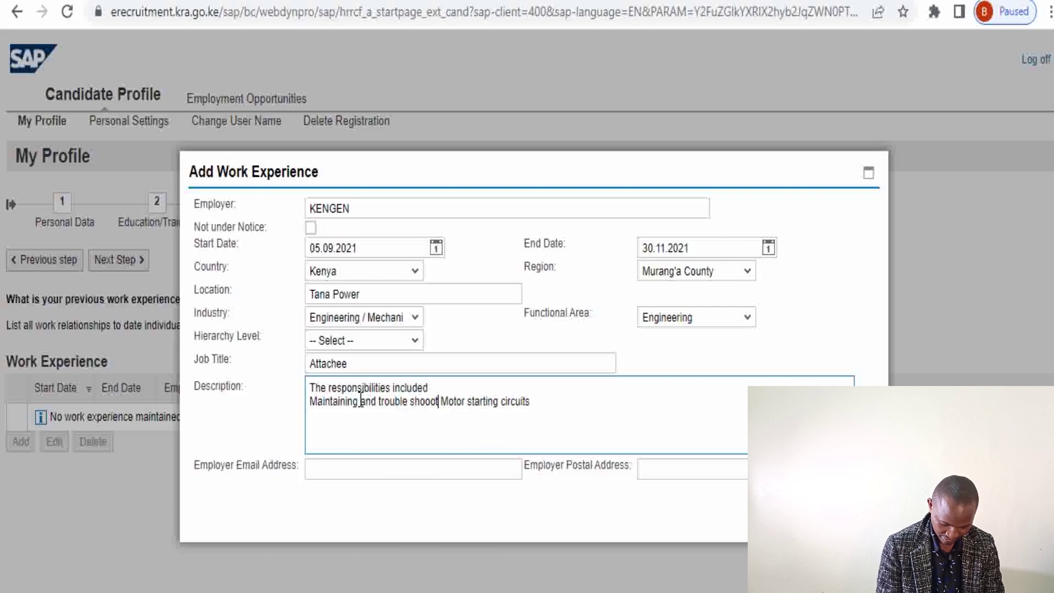
{"action": "left_click", "coordinate": [420, 402]}
{"action": "key", "text": "BackSpace"}
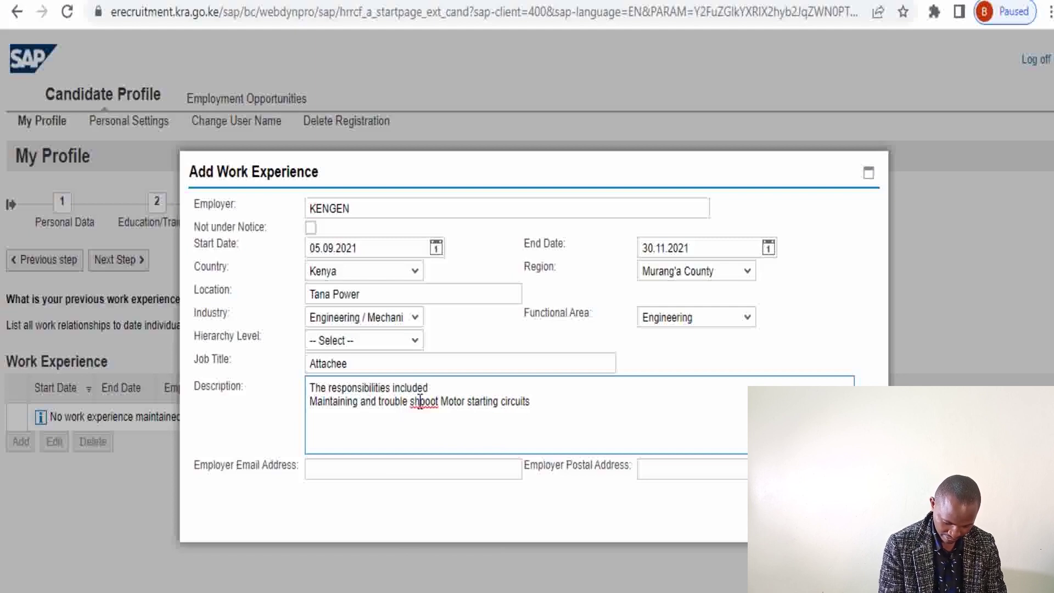
{"action": "key", "text": "BackSpace"}
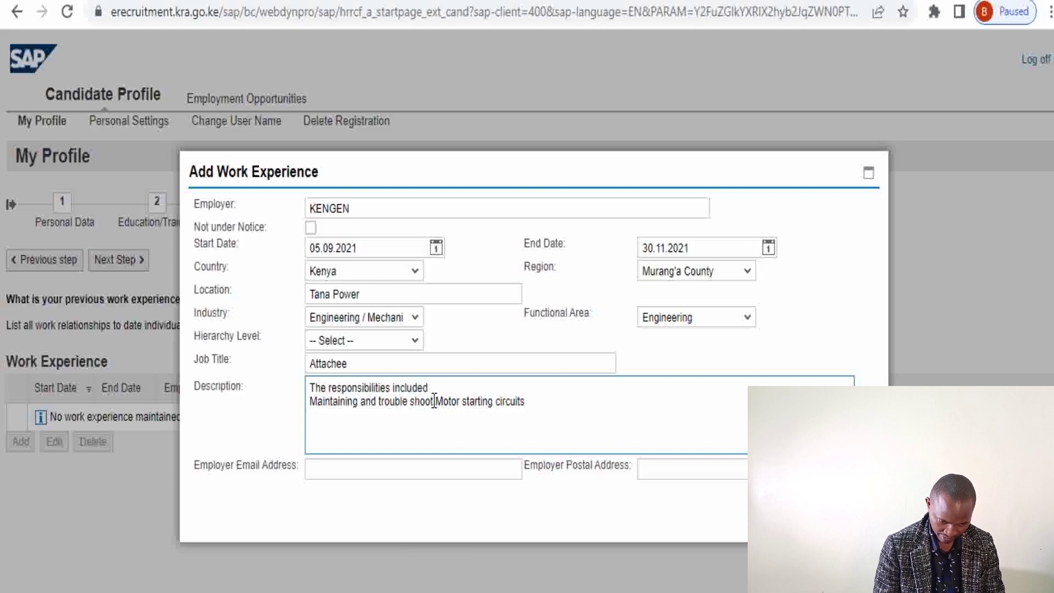
{"action": "type", "text": "ting"}
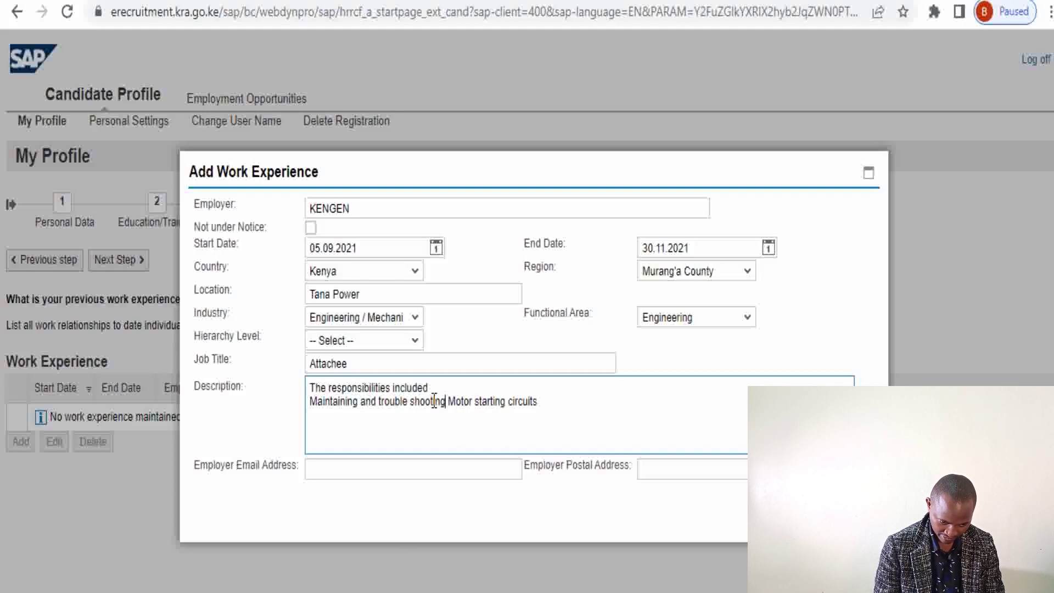
{"action": "left_click", "coordinate": [537, 401]}
{"action": "key", "text": "Return"}
Add dashed duties 'Motor rewinding' and 'Electrical installation work' to the description
{"action": "type", "text": "M"}
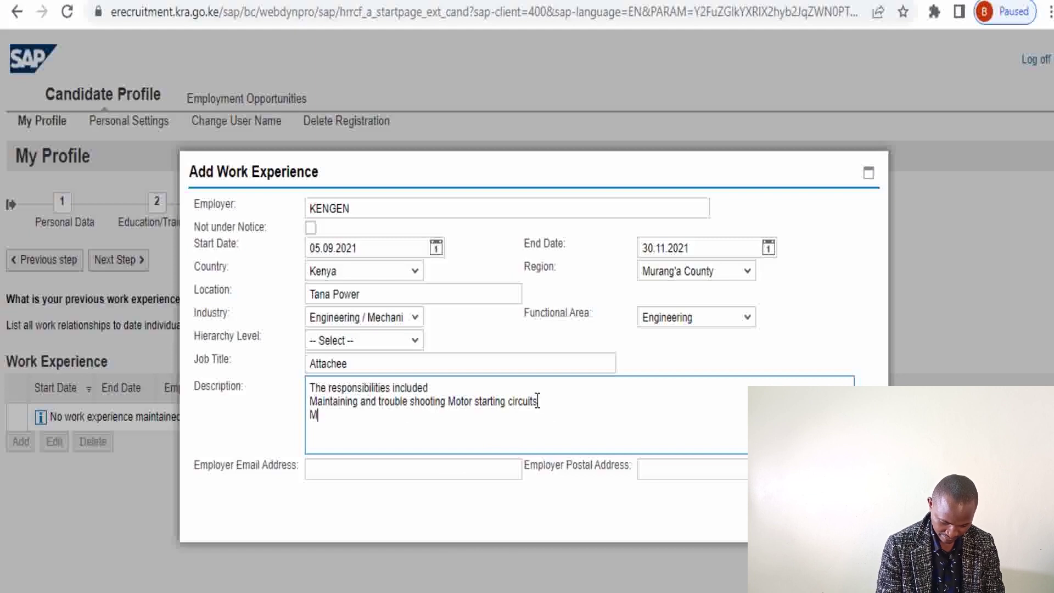
{"action": "type", "text": "otor rewing"}
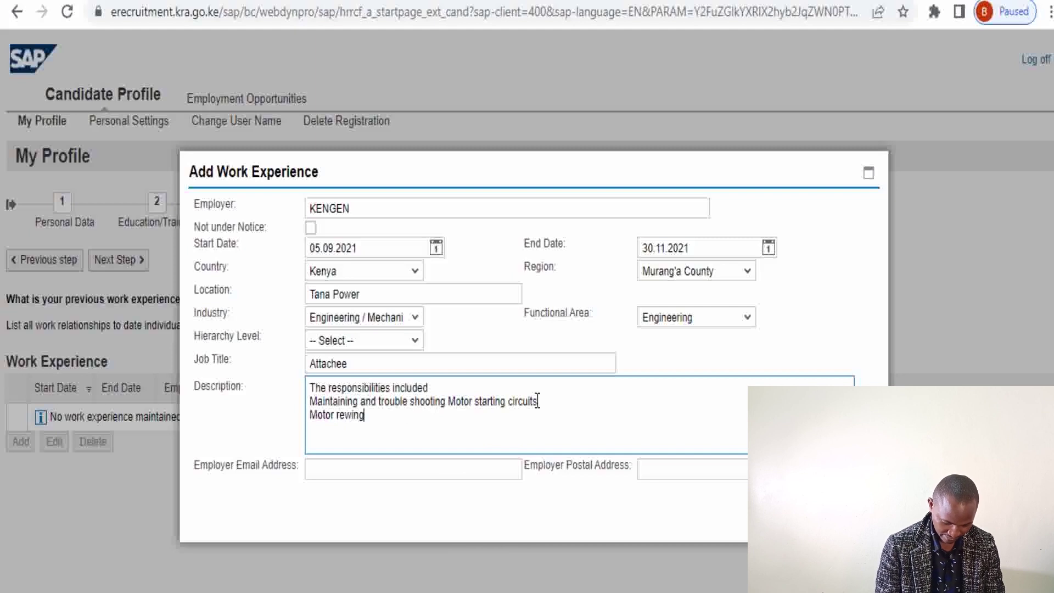
{"action": "key", "text": "BackSpace"}
{"action": "key", "text": "BackSpace"}
{"action": "type", "text": "ding"}
{"action": "key", "text": "Return"}
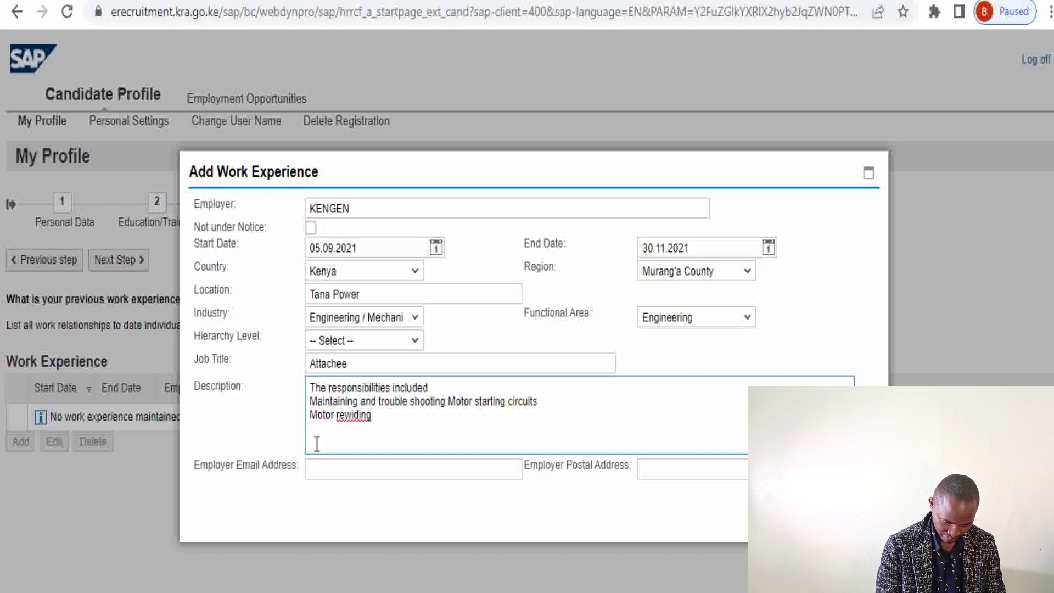
{"action": "left_click", "coordinate": [310, 401]}
{"action": "type", "text": "-"}
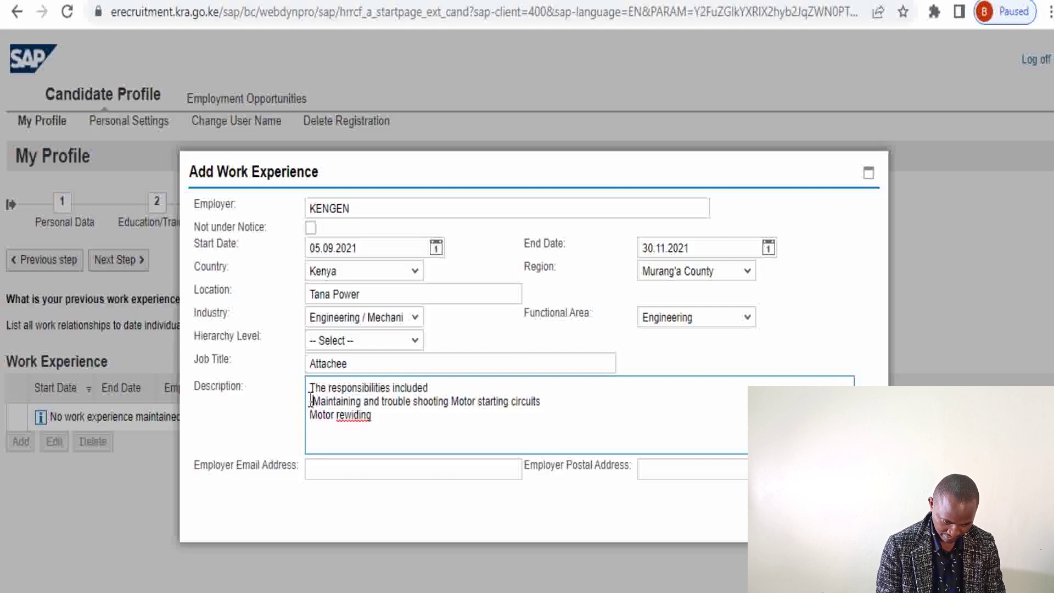
{"action": "left_click", "coordinate": [311, 417]}
{"action": "type", "text": "-"}
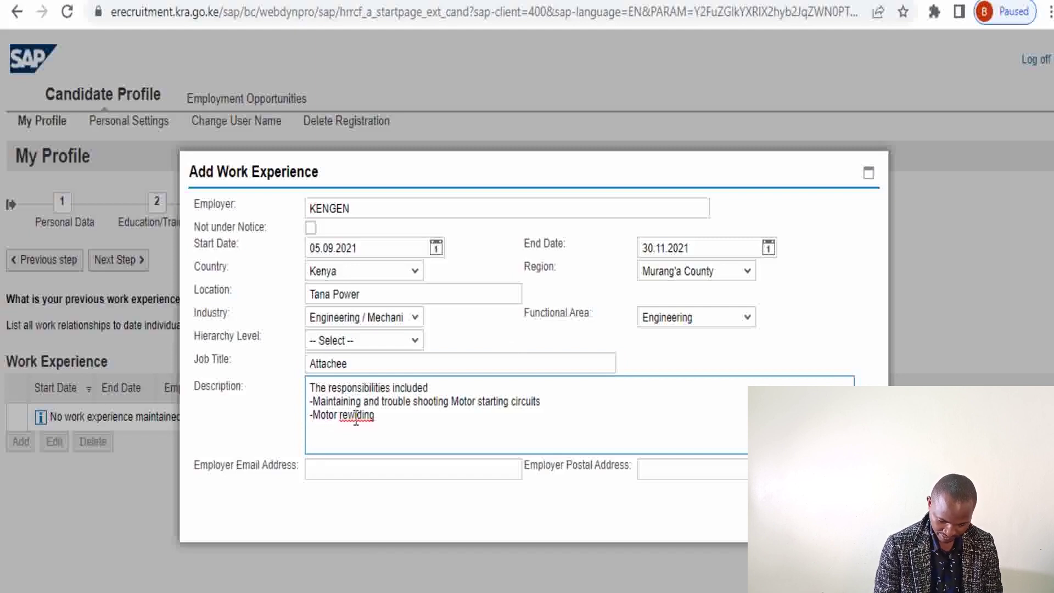
{"action": "right_click", "coordinate": [356, 417]}
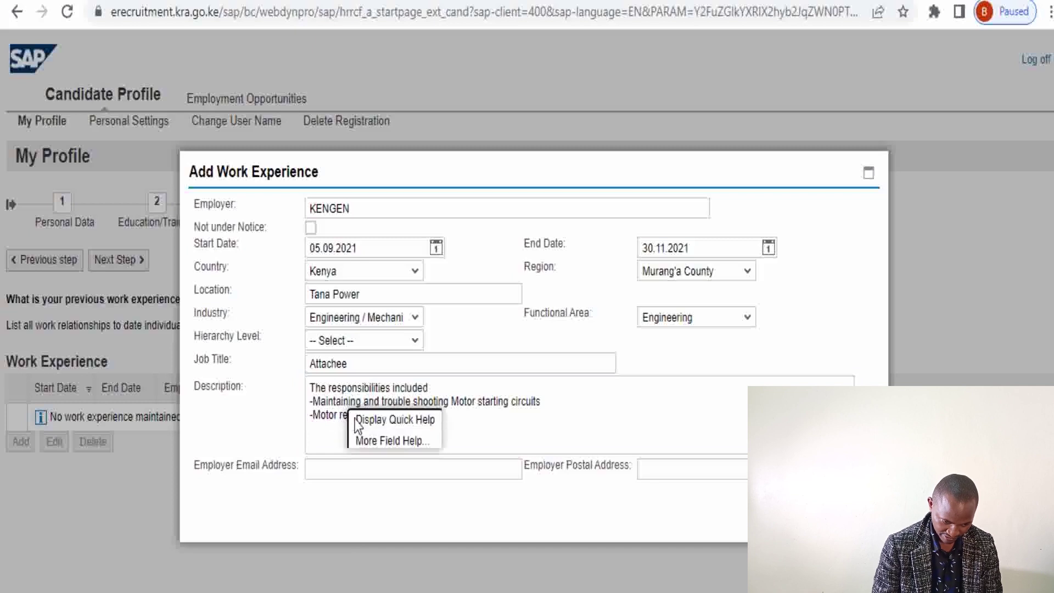
{"action": "left_click", "coordinate": [483, 422]}
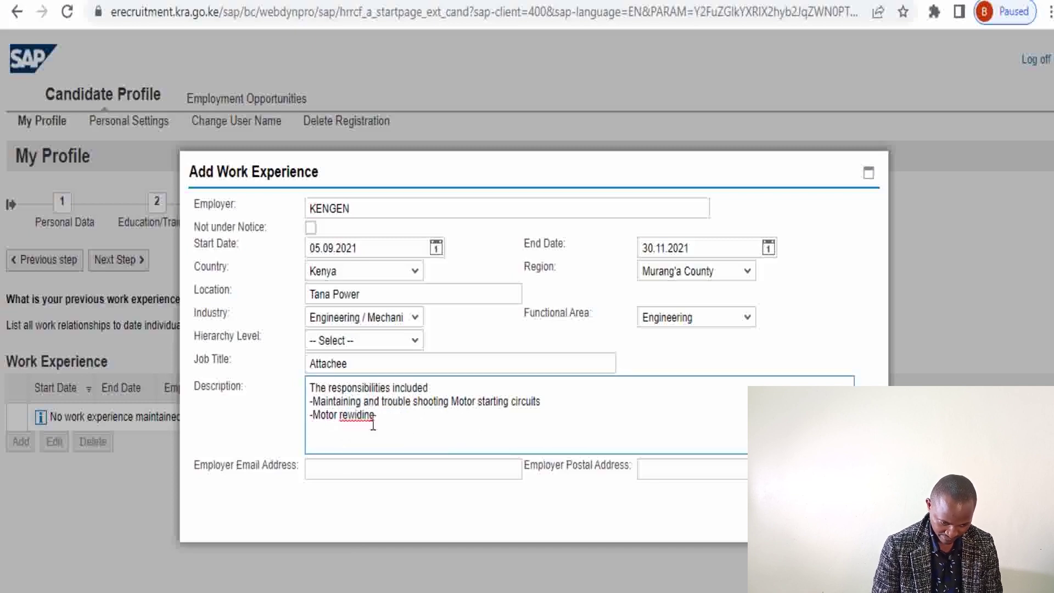
{"action": "left_click", "coordinate": [357, 414]}
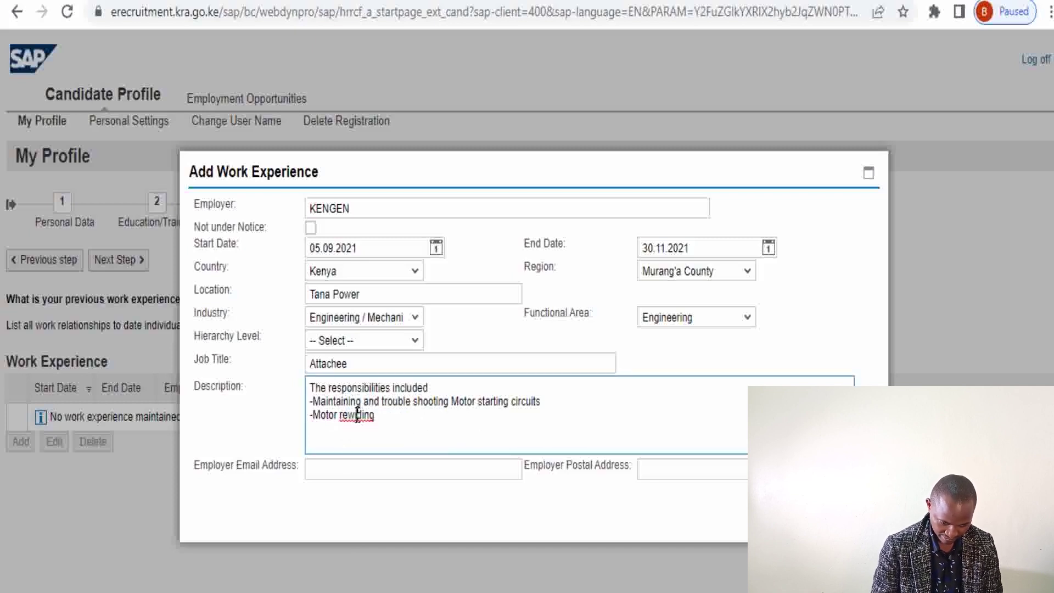
{"action": "type", "text": "n"}
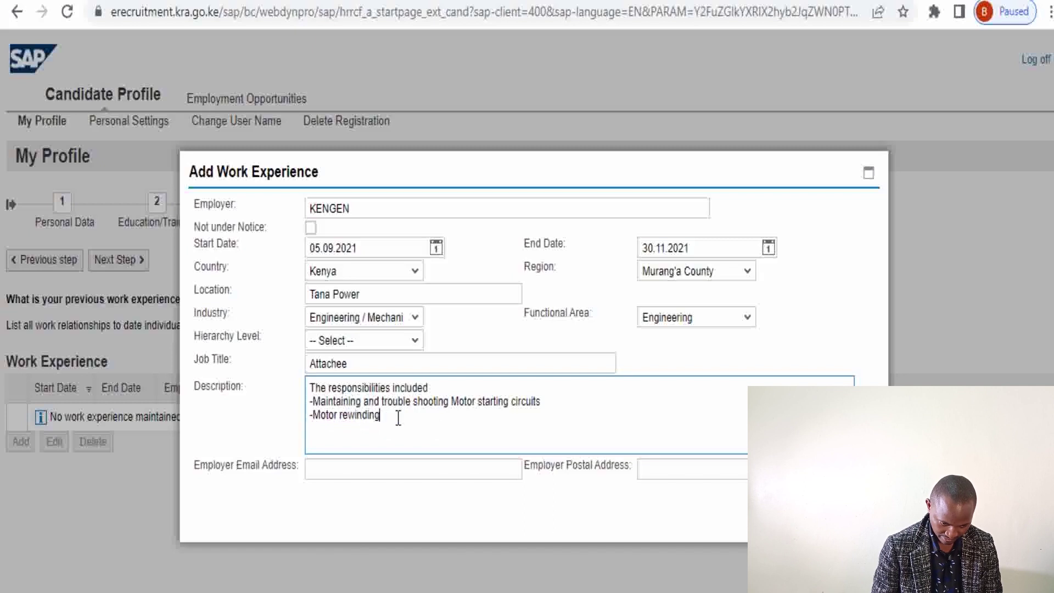
{"action": "key", "text": "Return"}
{"action": "type", "text": "_"}
{"action": "key", "text": "BackSpace"}
{"action": "type", "text": "- "}
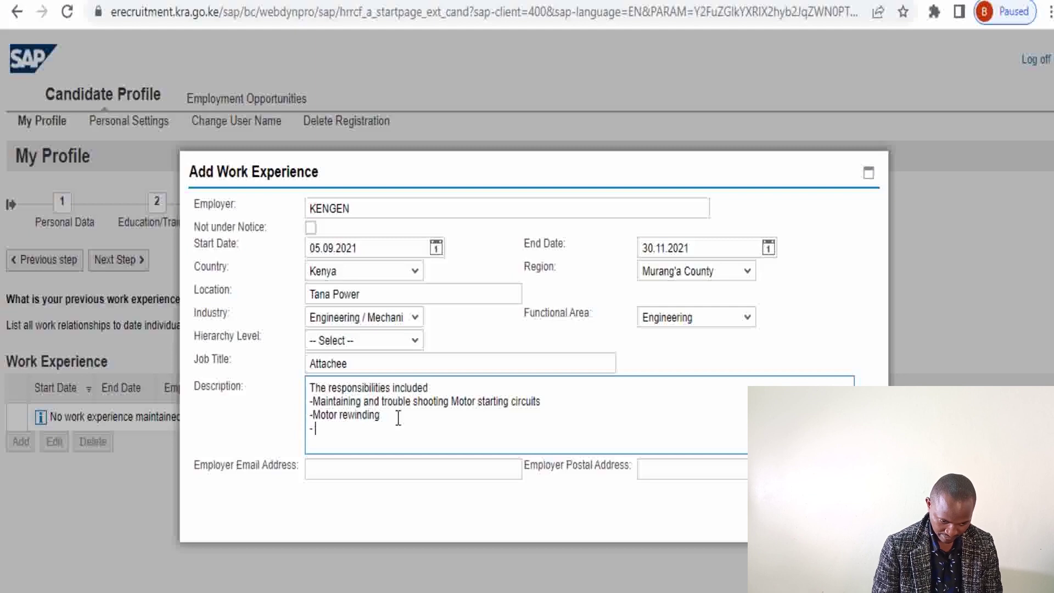
{"action": "type", "text": "Ele"}
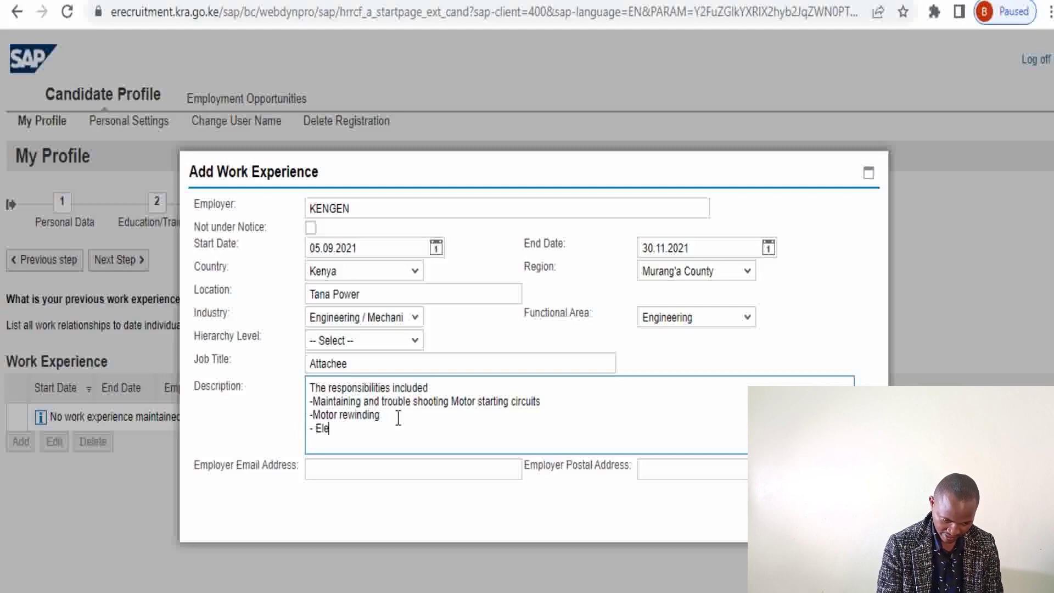
{"action": "type", "text": "ctrical"}
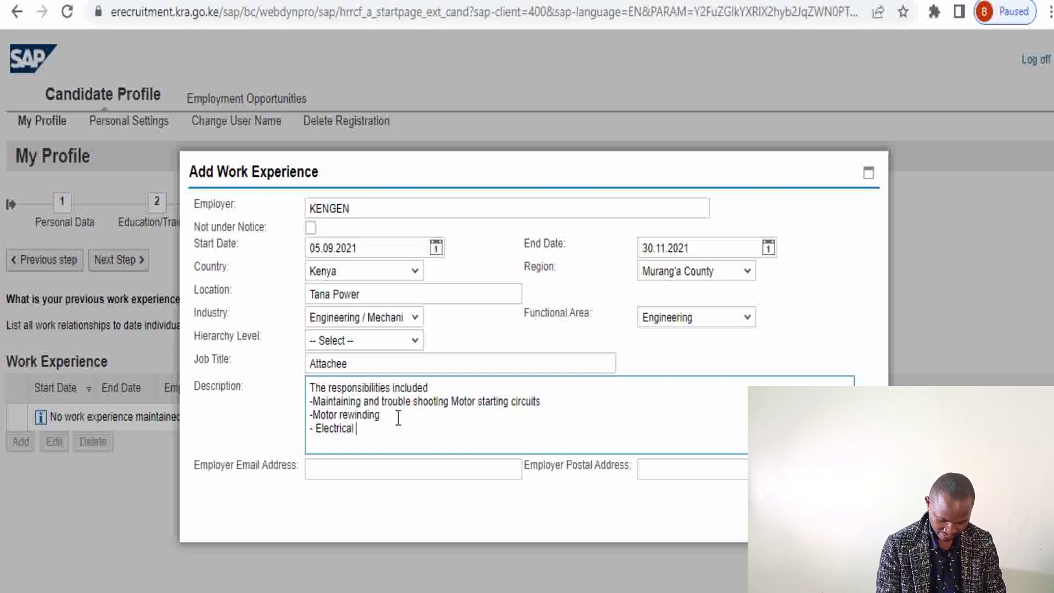
{"action": "type", "text": " in"}
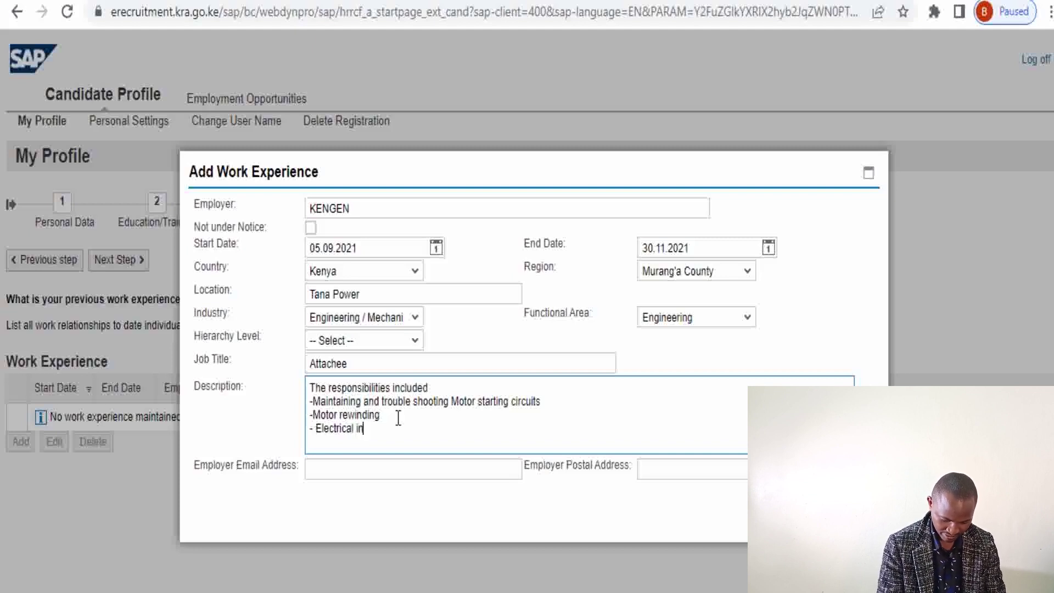
{"action": "type", "text": "stallation"}
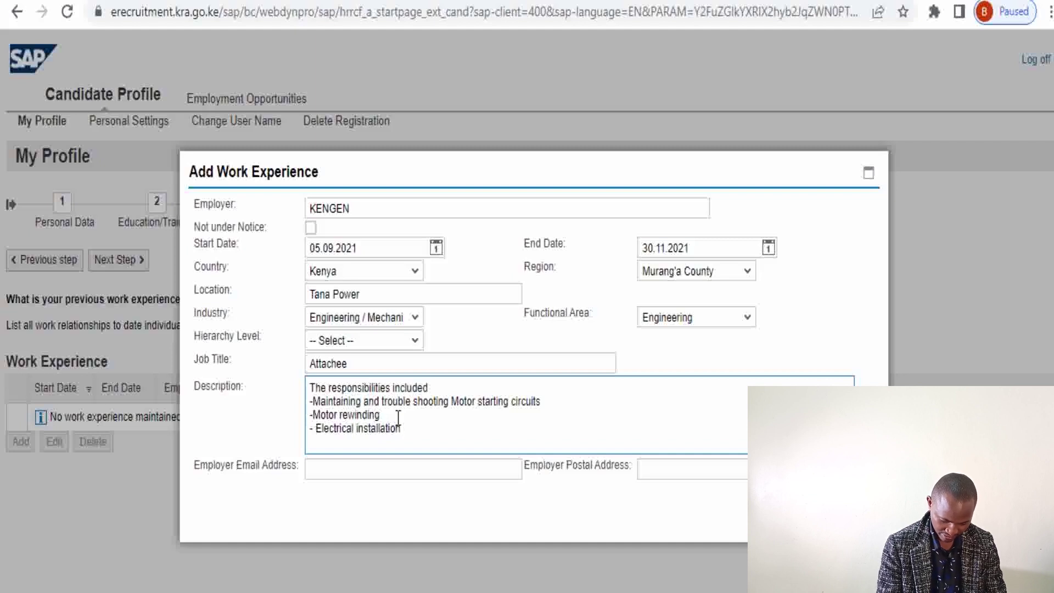
{"action": "type", "text": " work"}
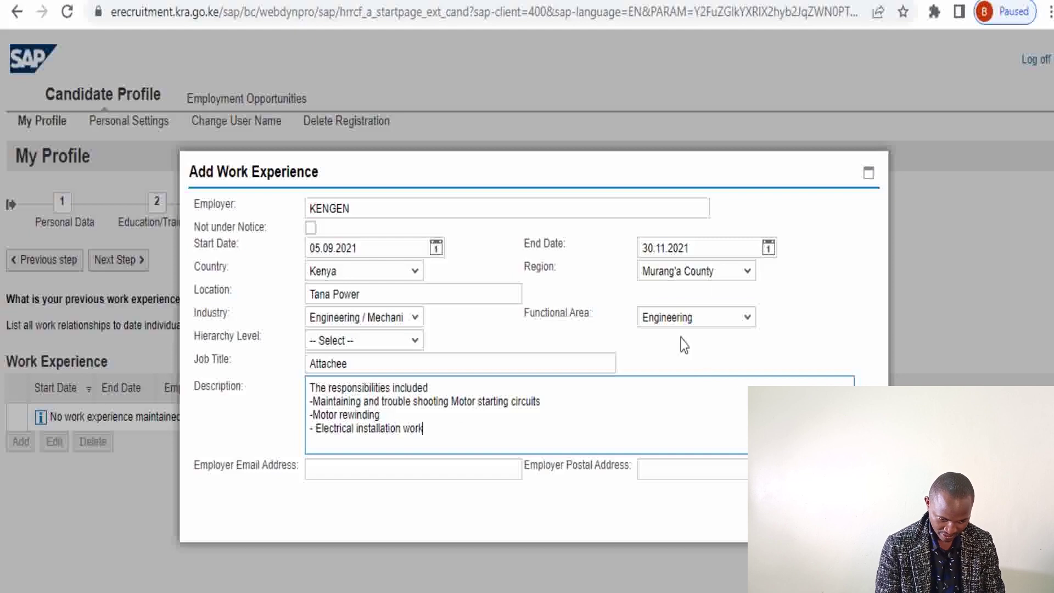
Paste the employer's e-mail, enter the employer's postal address, and save the KENGEN entry
{"action": "left_click", "coordinate": [348, 472]}
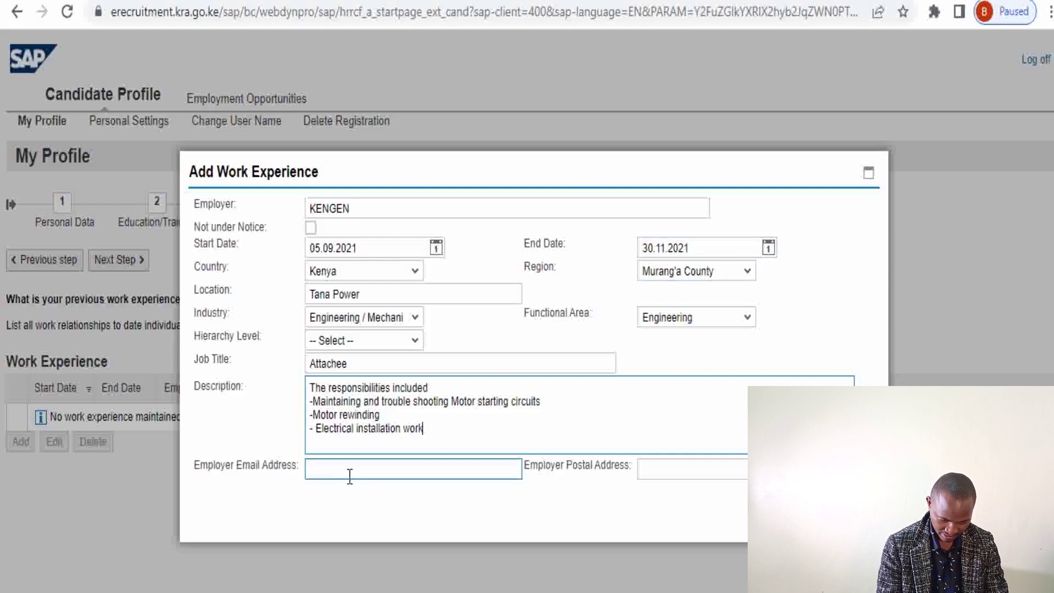
{"action": "key", "text": "ctrl+v"}
{"action": "left_click", "coordinate": [674, 467]}
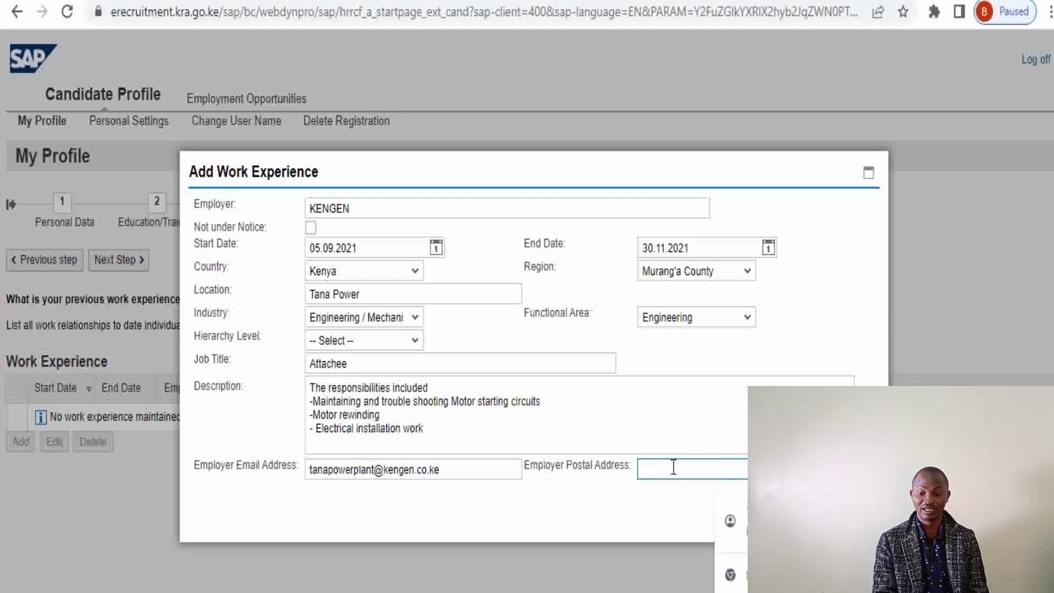
{"action": "type", "text": "111"}
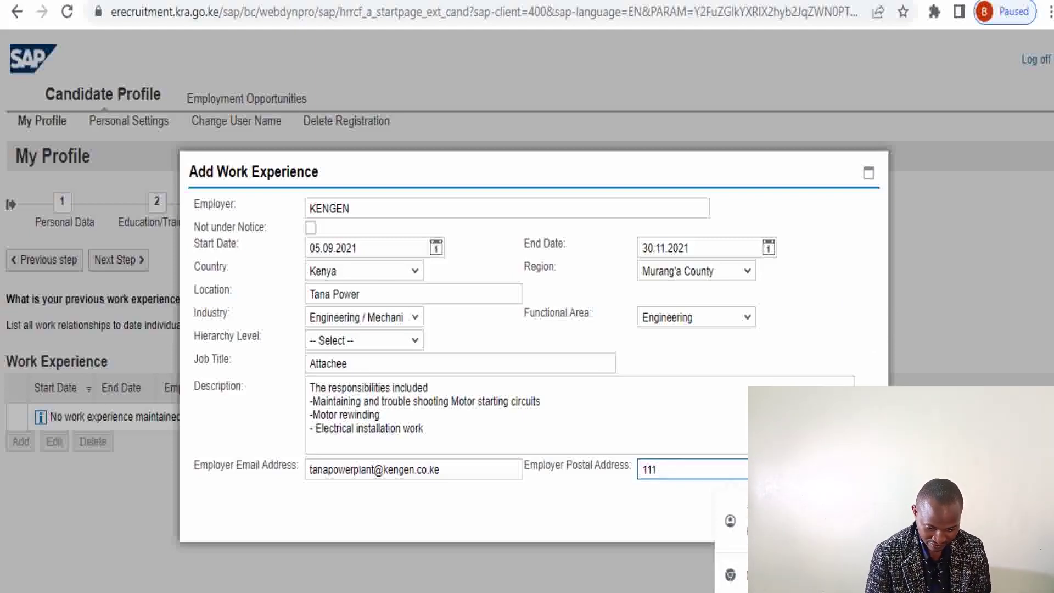
{"action": "left_click", "coordinate": [819, 351]}
{"action": "left_click", "coordinate": [686, 465]}
{"action": "key", "text": "BackSpace"}
{"action": "key", "text": "BackSpace"}
{"action": "key", "text": "BackSpace"}
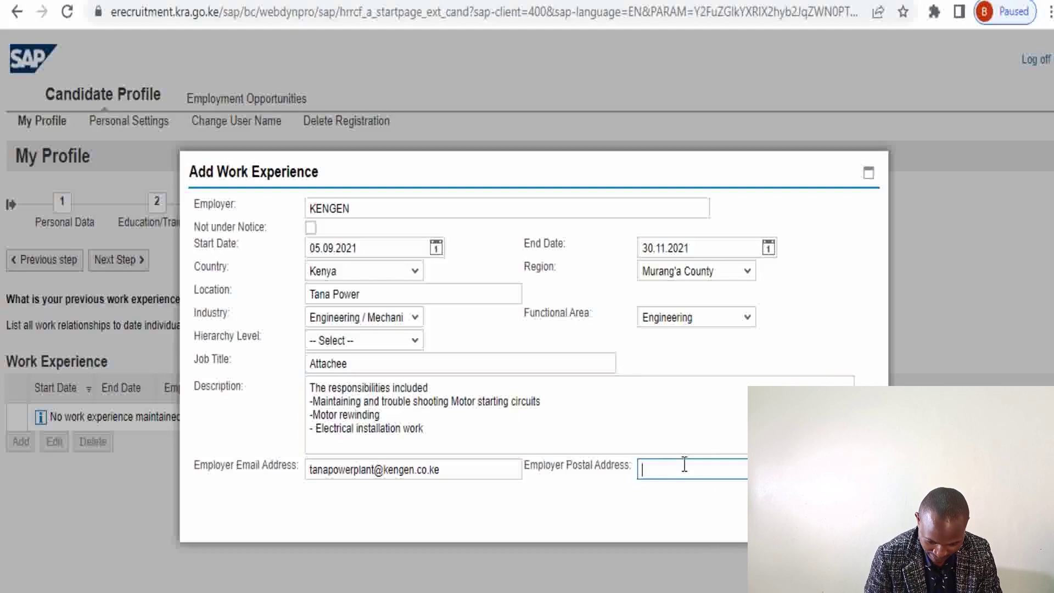
{"action": "type", "text": "298"}
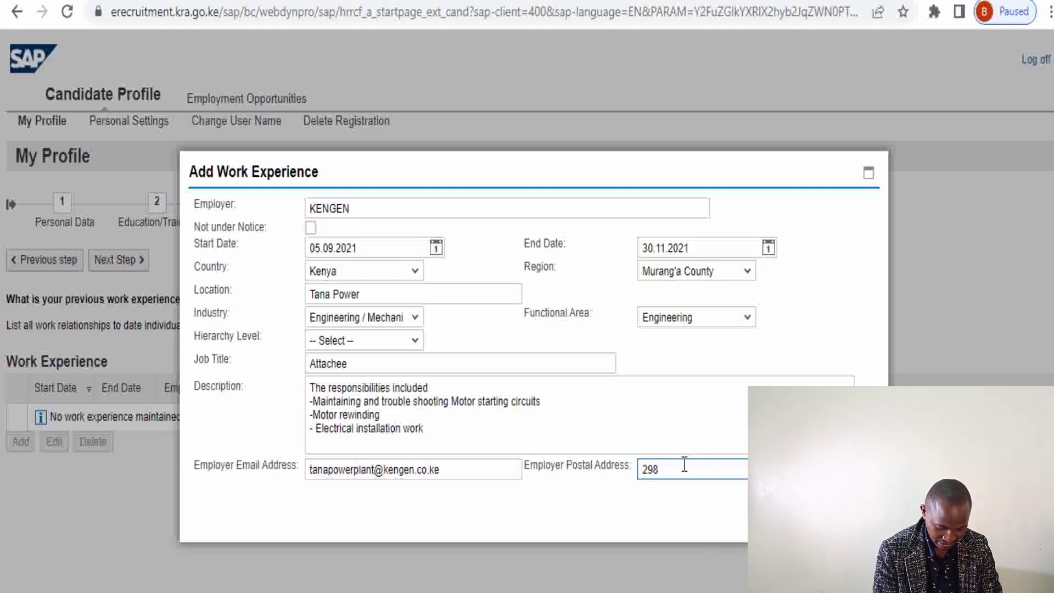
{"action": "type", "text": " Murang"}
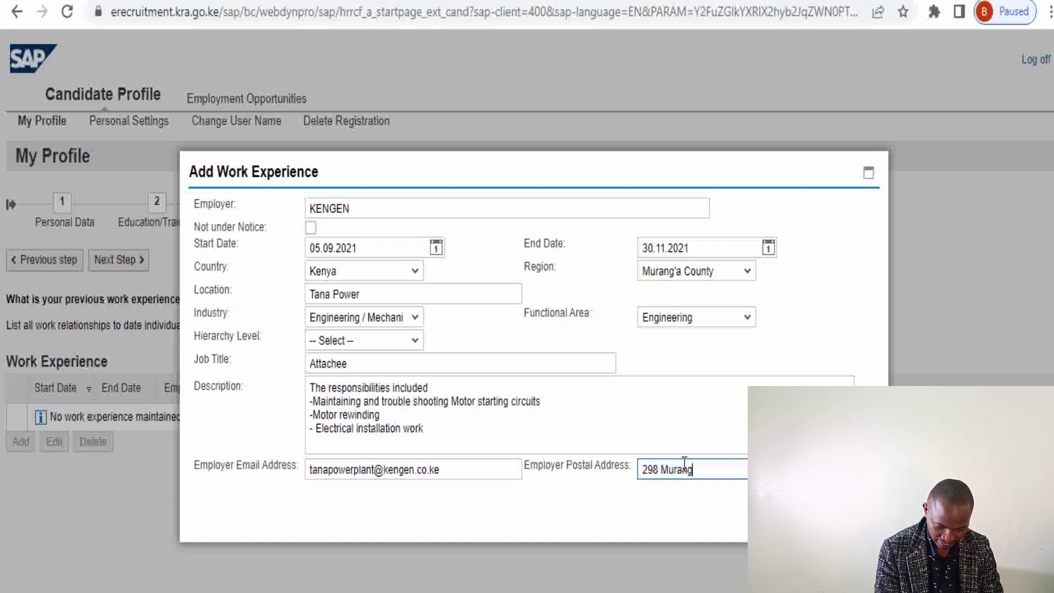
{"action": "type", "text": "a"}
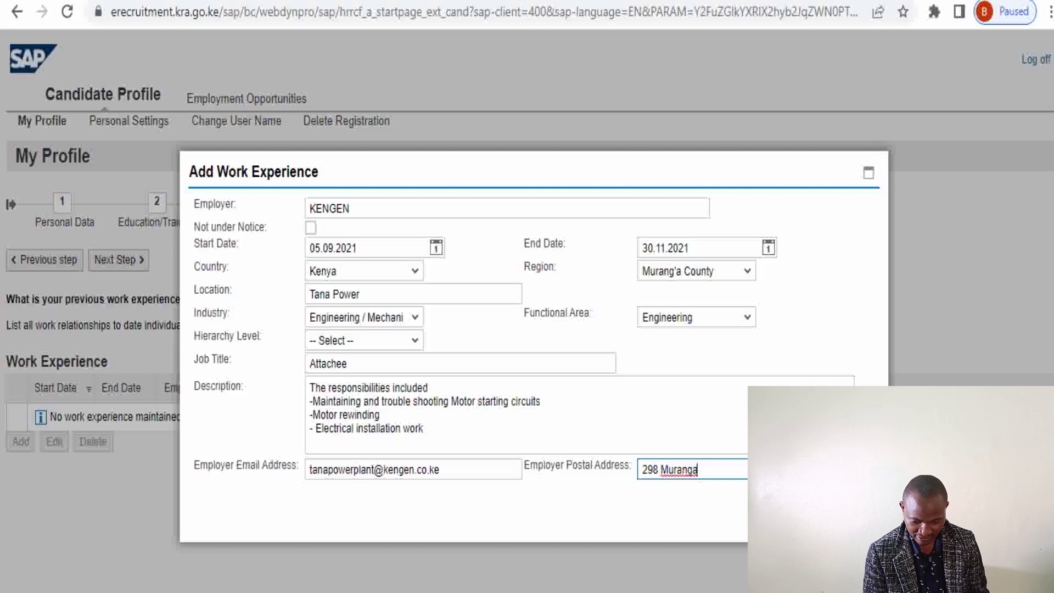
{"action": "key", "text": "Tab"}
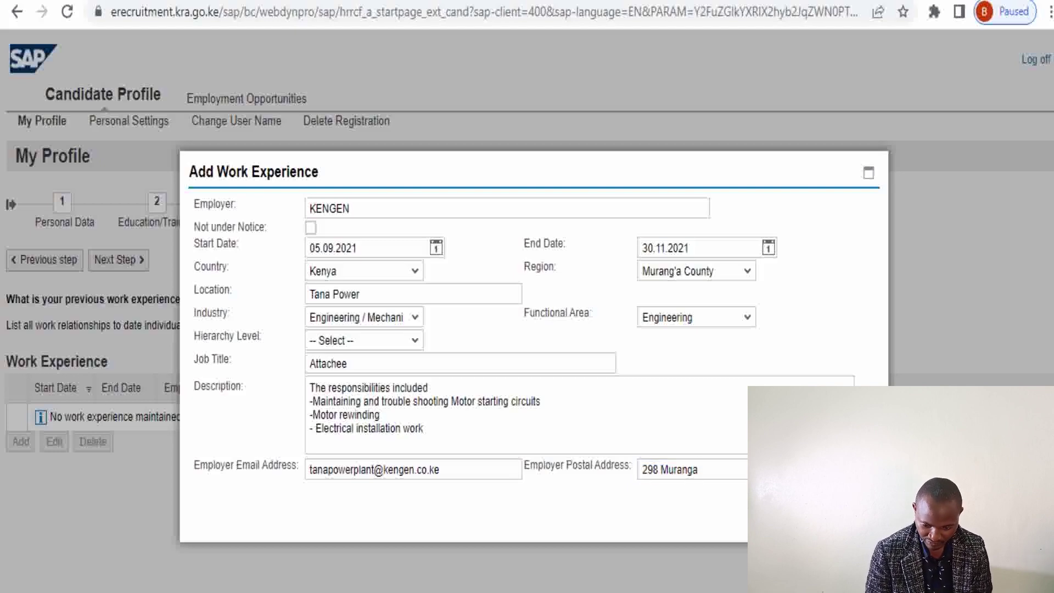
{"action": "key", "text": "Return"}
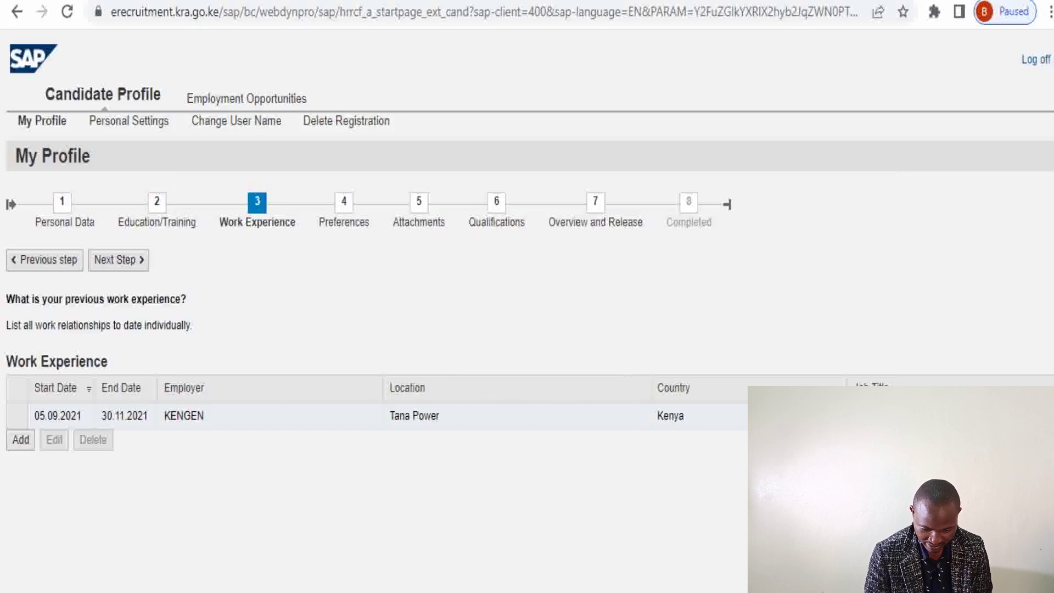
Discard an empty new work experience form and advance to step 4, Preferences
{"action": "left_click", "coordinate": [19, 447]}
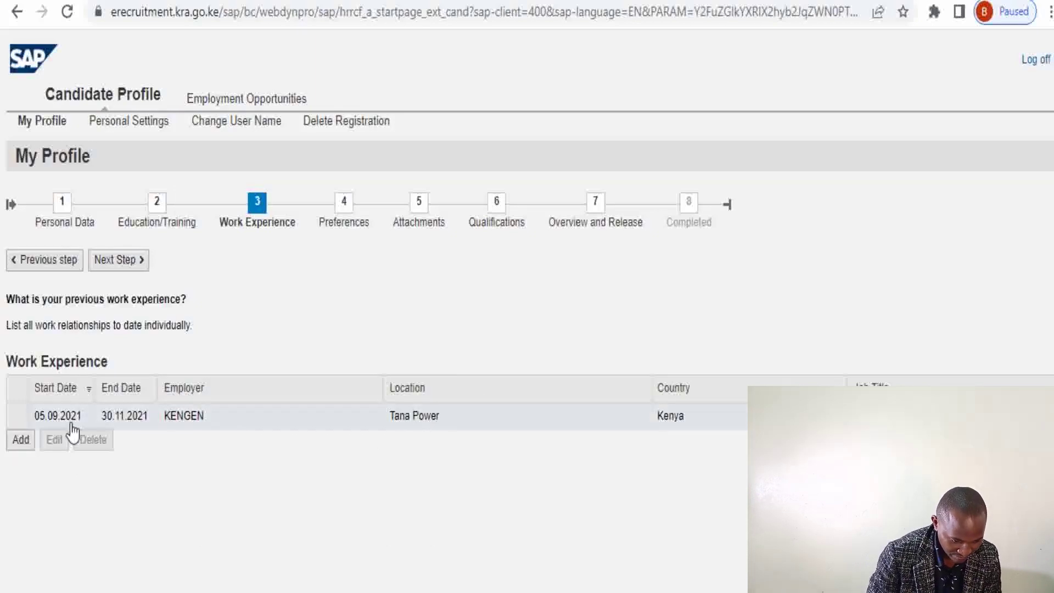
{"action": "left_click", "coordinate": [24, 441]}
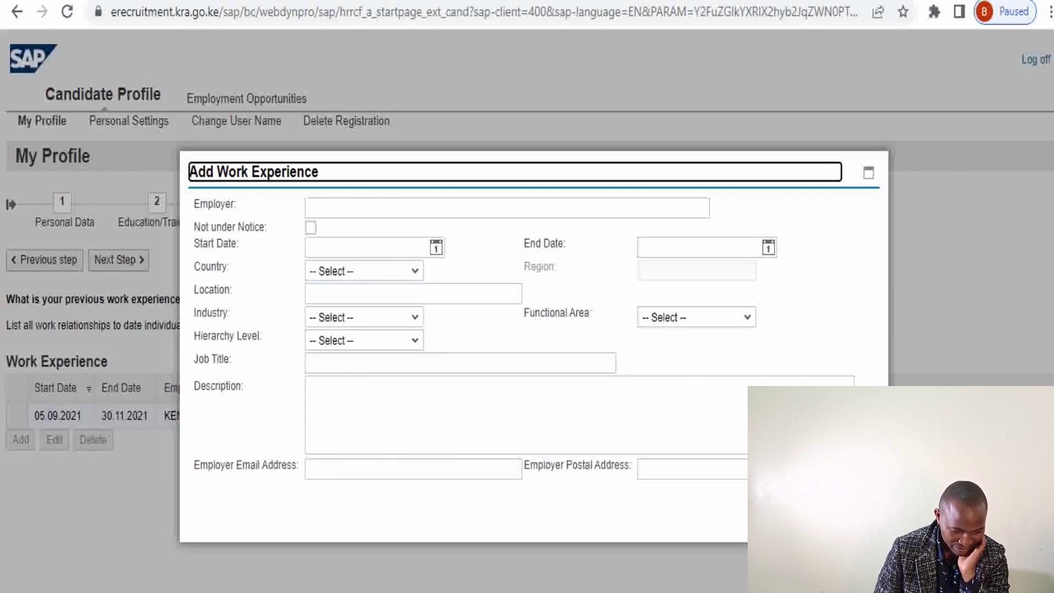
{"action": "left_click", "coordinate": [861, 525]}
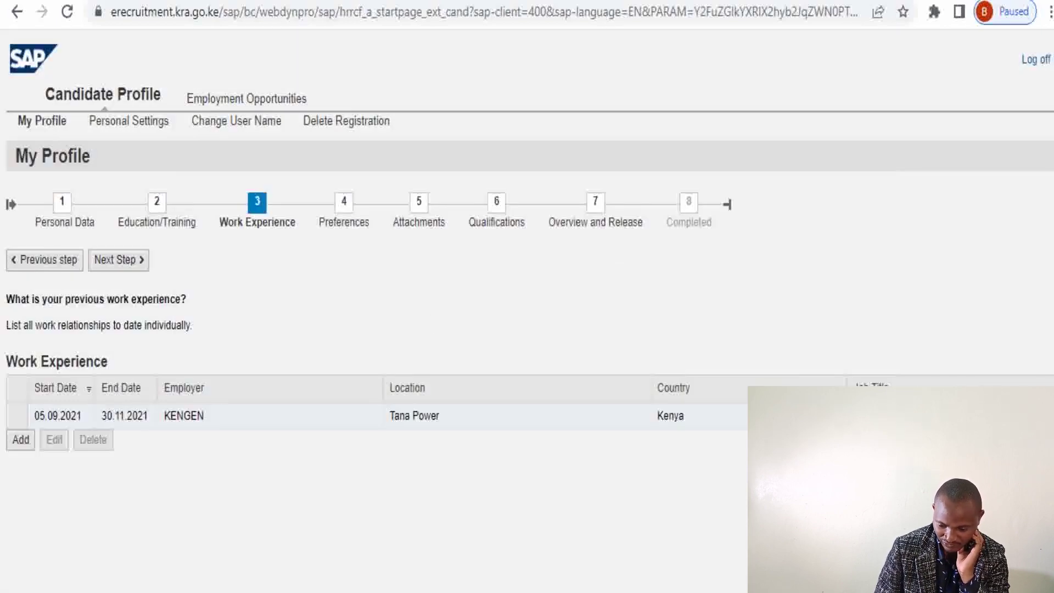
{"action": "left_click", "coordinate": [138, 269]}
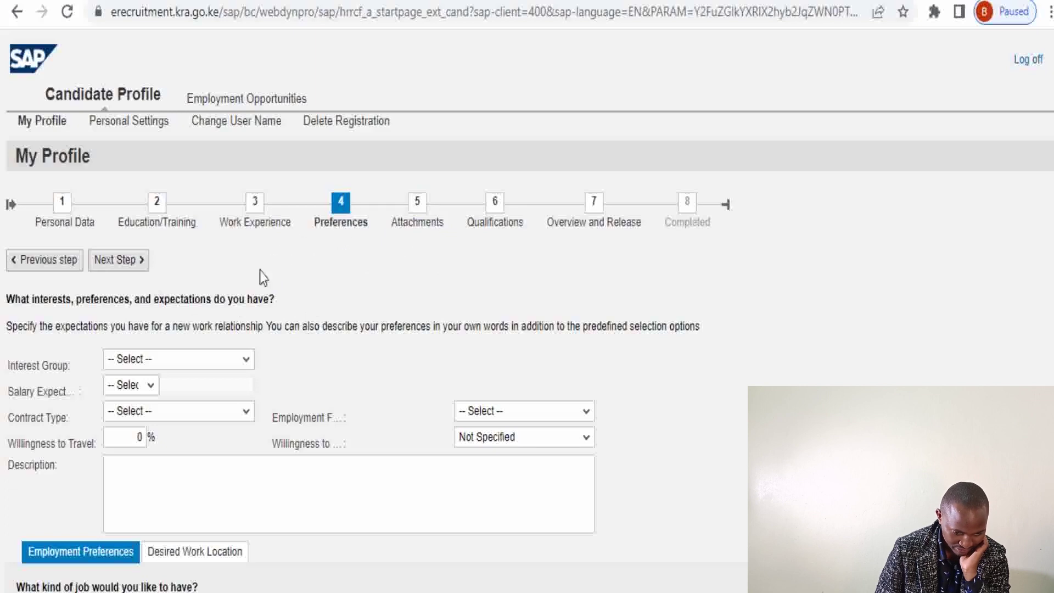
Choose Internship as interest group and a 25.000 - 50.000 Shilling salary expectation
{"action": "left_click", "coordinate": [246, 360]}
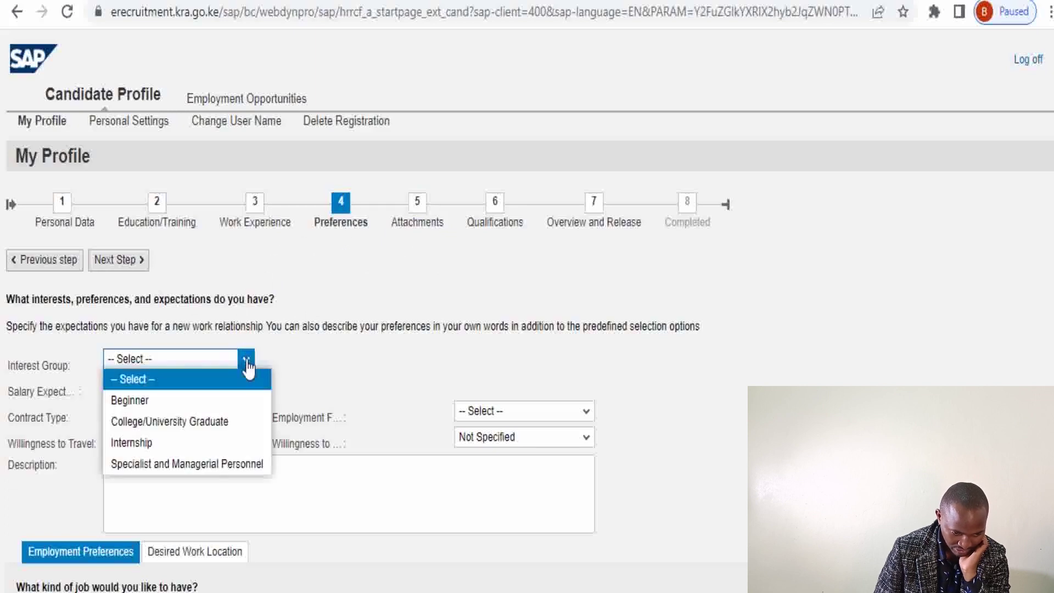
{"action": "left_click", "coordinate": [160, 443]}
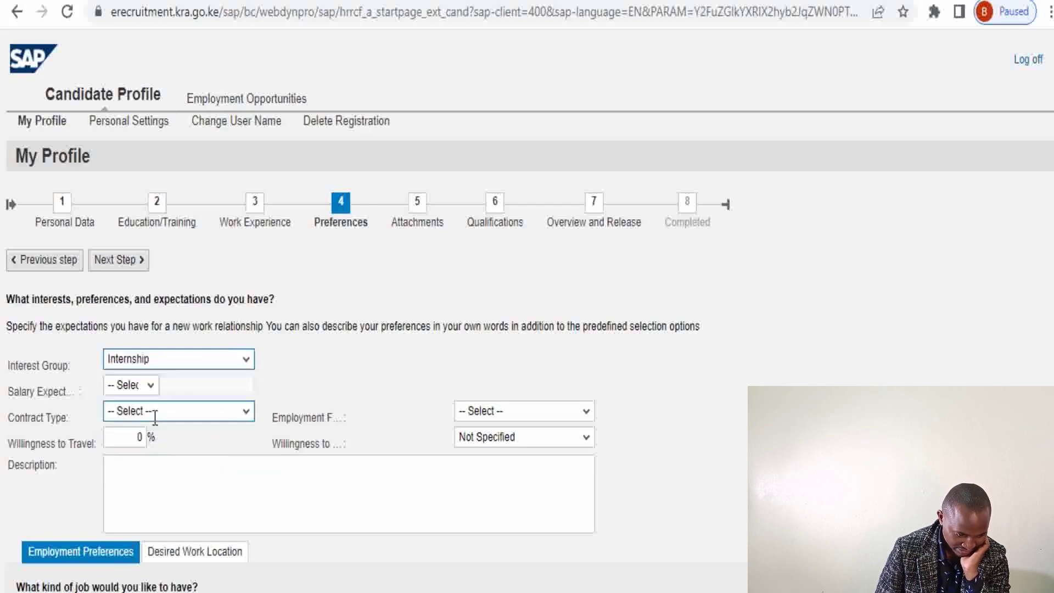
{"action": "left_click", "coordinate": [151, 385]}
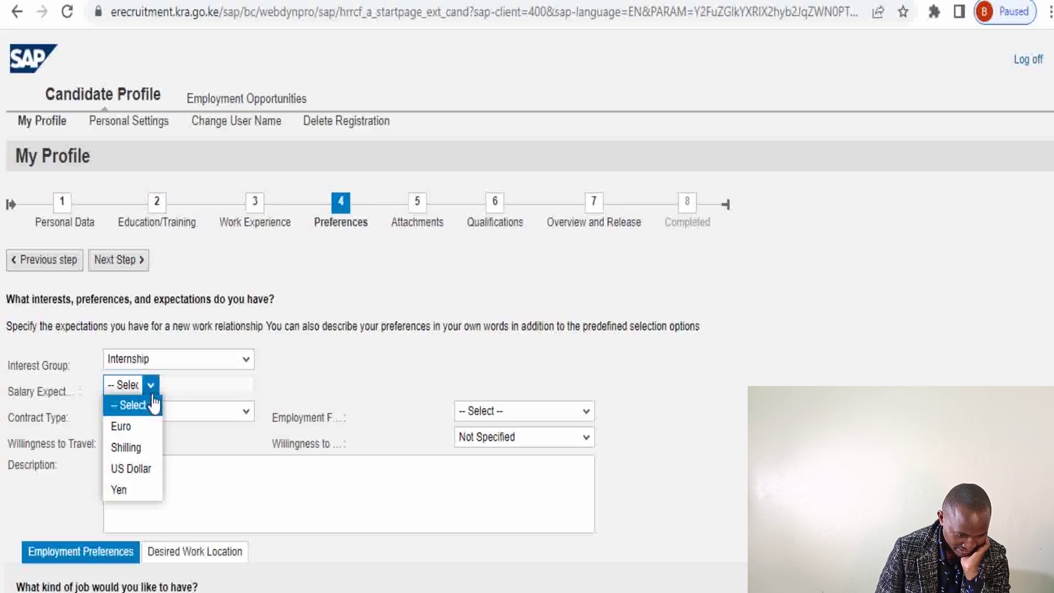
{"action": "left_click", "coordinate": [138, 450]}
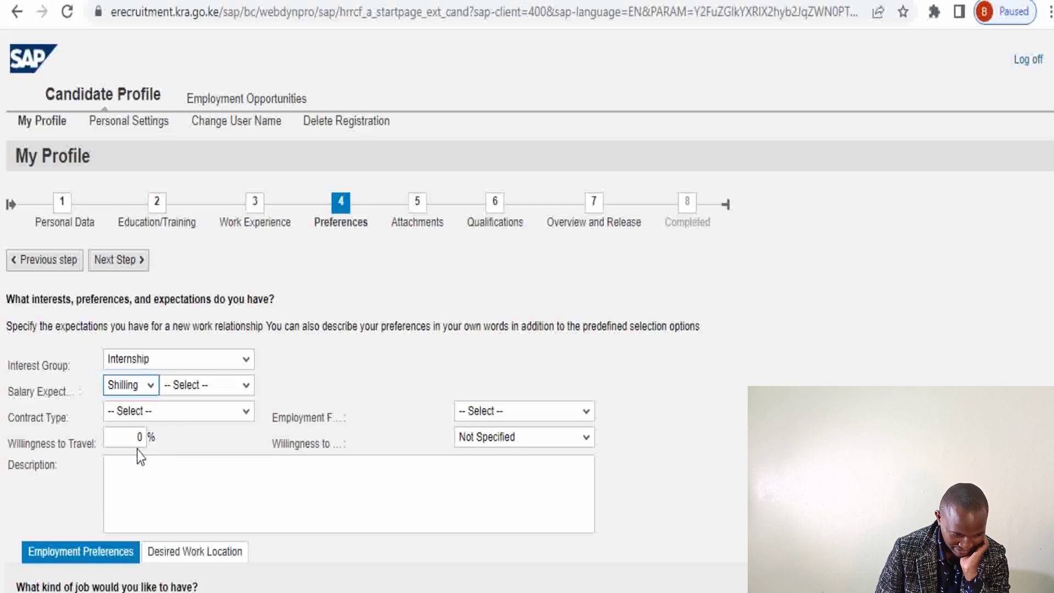
{"action": "left_click", "coordinate": [247, 387]}
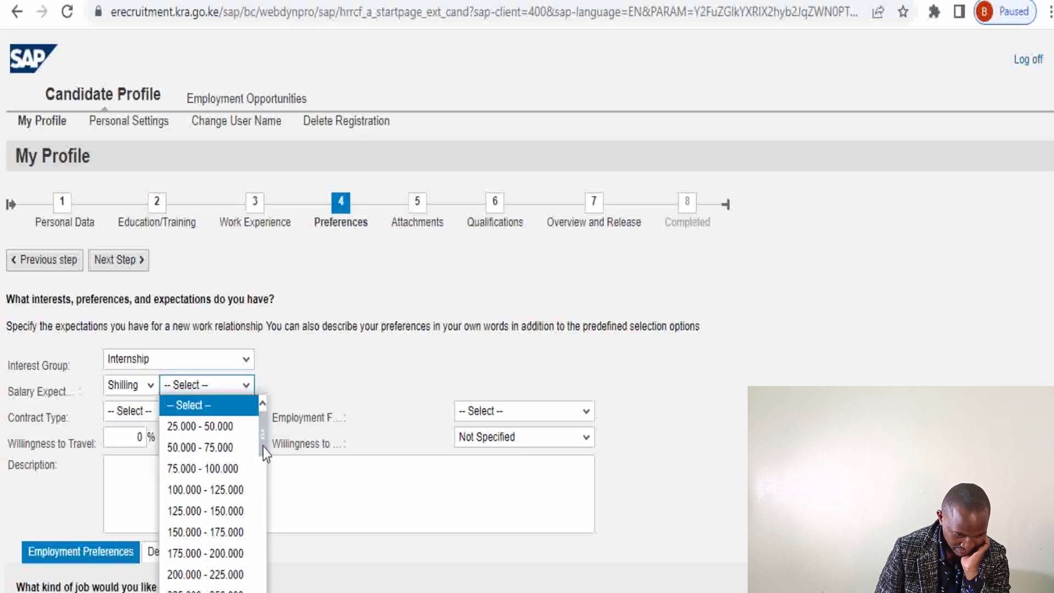
{"action": "left_click_drag", "start_coordinate": [263, 446], "coordinate": [265, 420]}
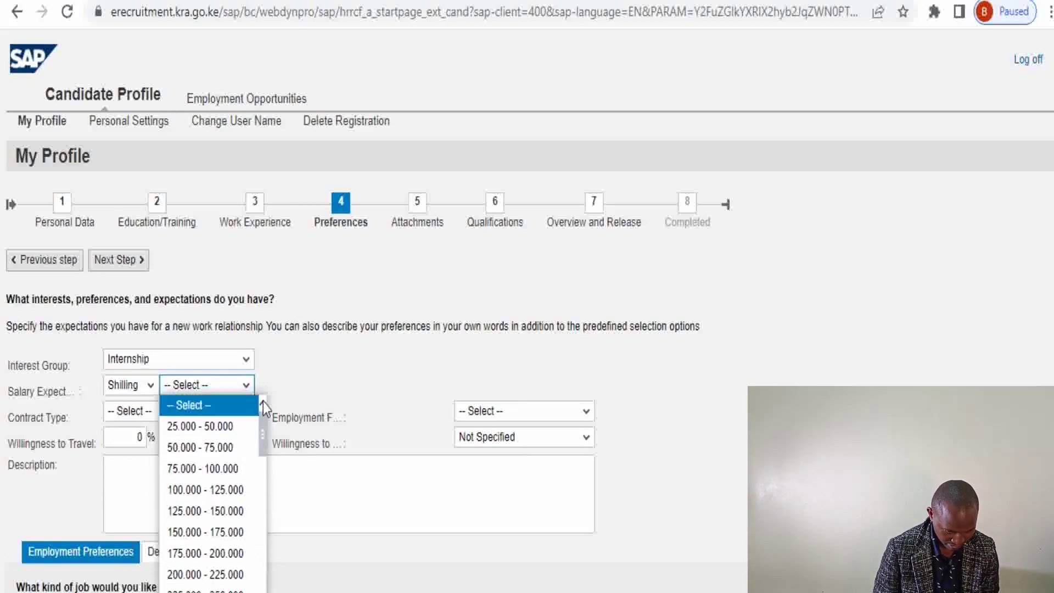
{"action": "left_click", "coordinate": [217, 434]}
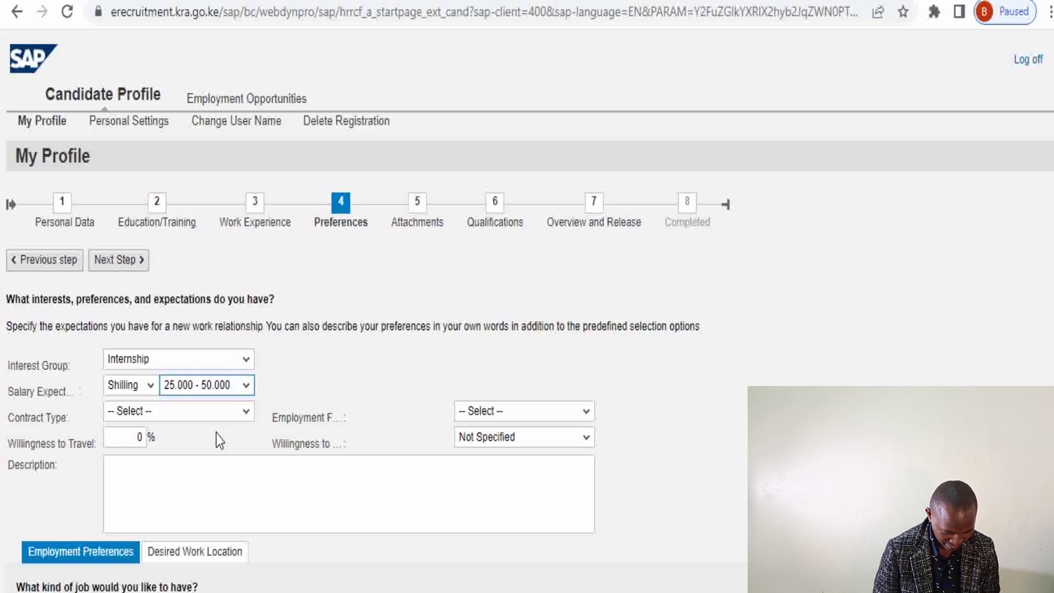
Set the contract type to Internship
{"action": "left_click", "coordinate": [247, 416]}
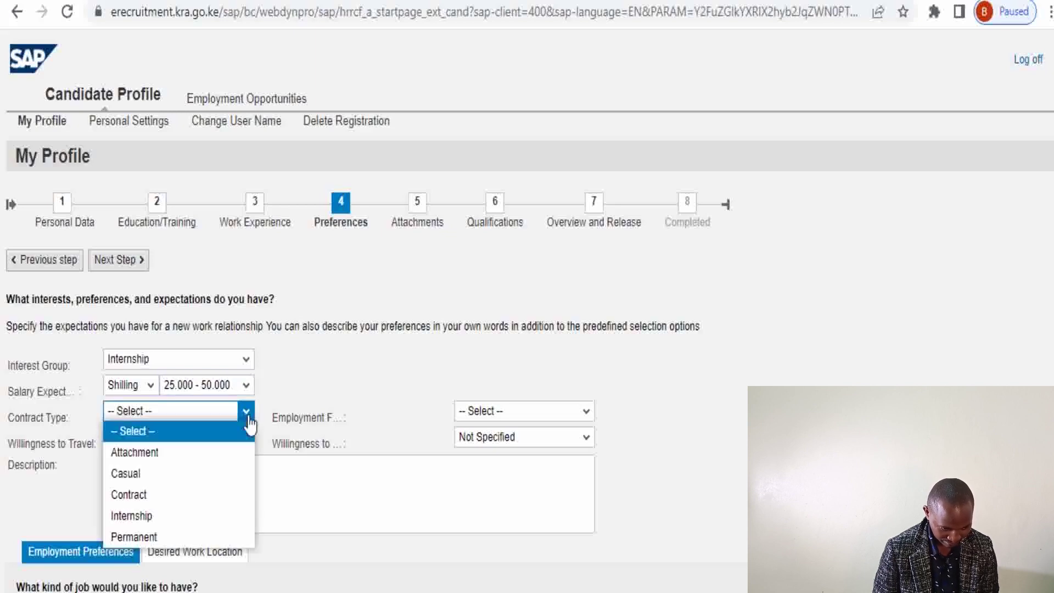
{"action": "left_click", "coordinate": [163, 516]}
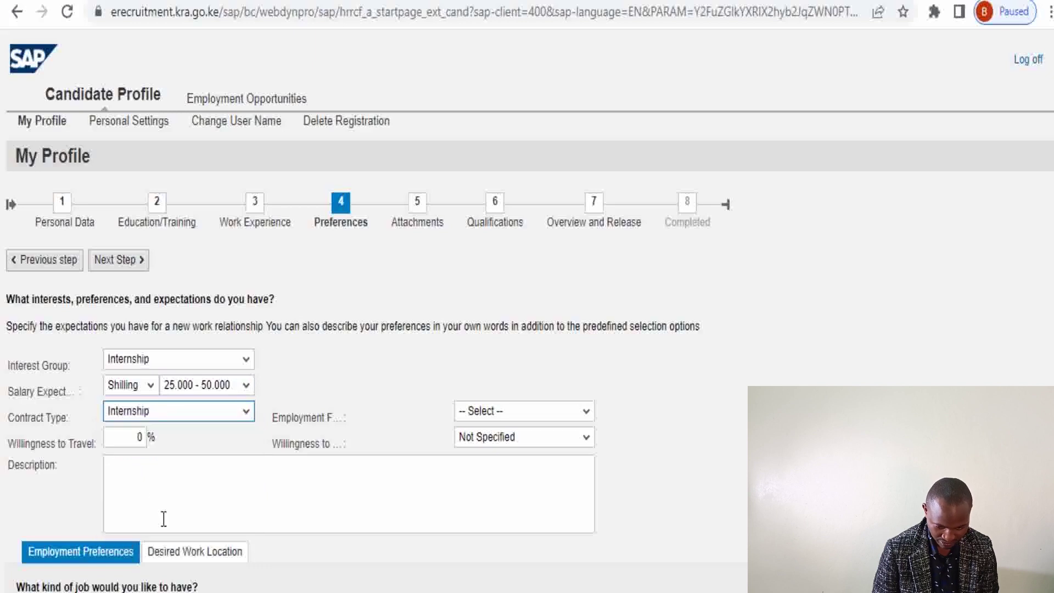
{"action": "left_click", "coordinate": [246, 416]}
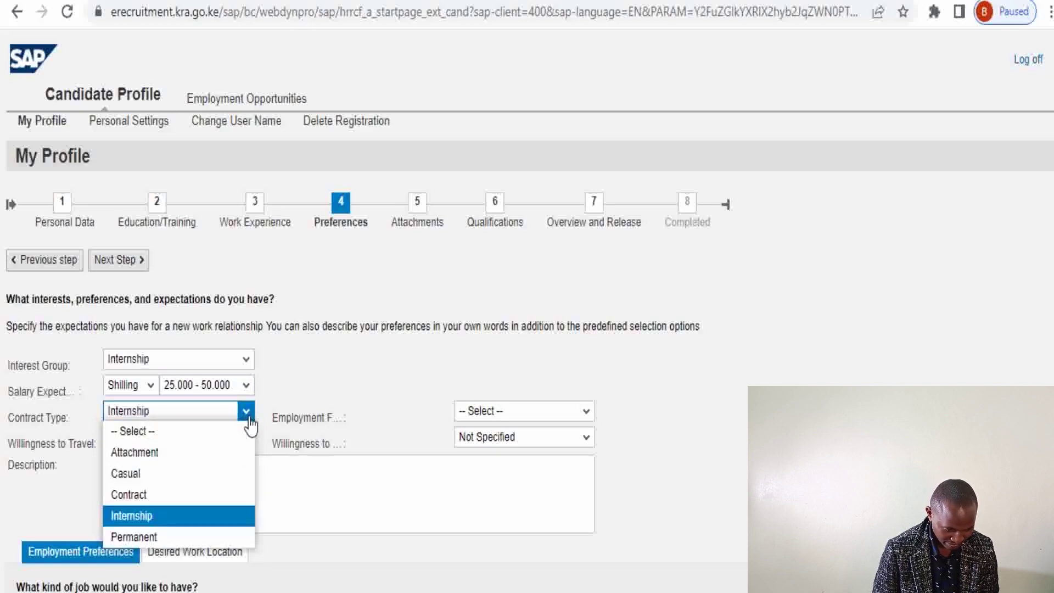
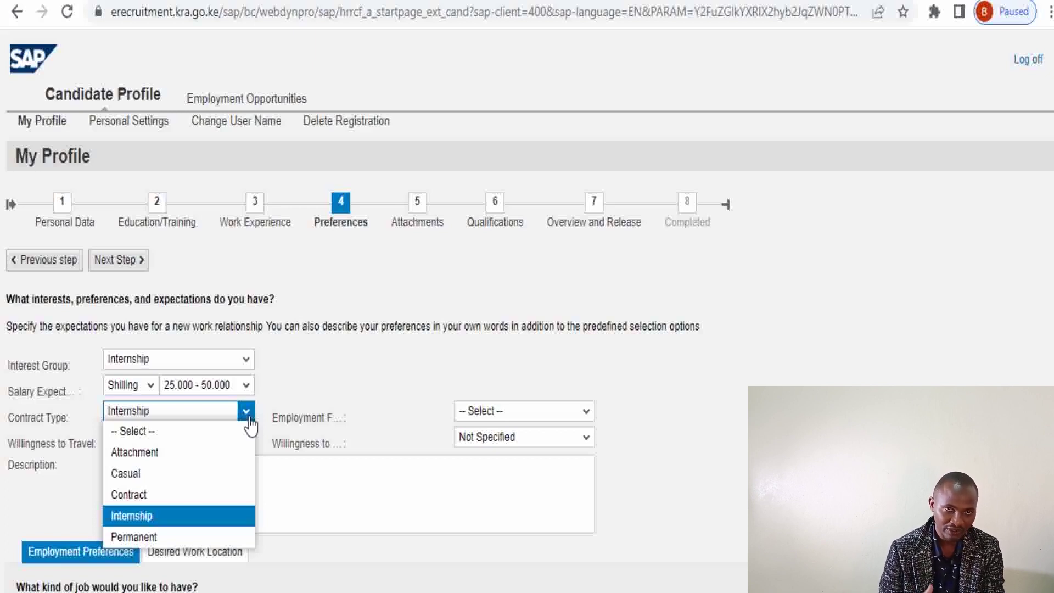
Keep Internship as the contract type and set willingness to travel to 100%
{"action": "left_click", "coordinate": [249, 420]}
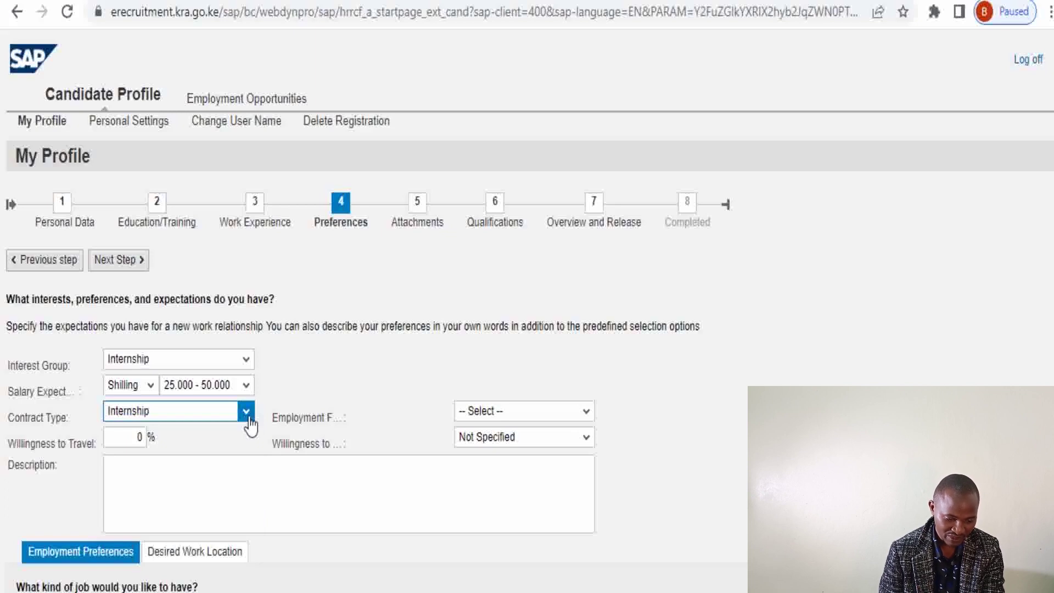
{"action": "left_click", "coordinate": [121, 438]}
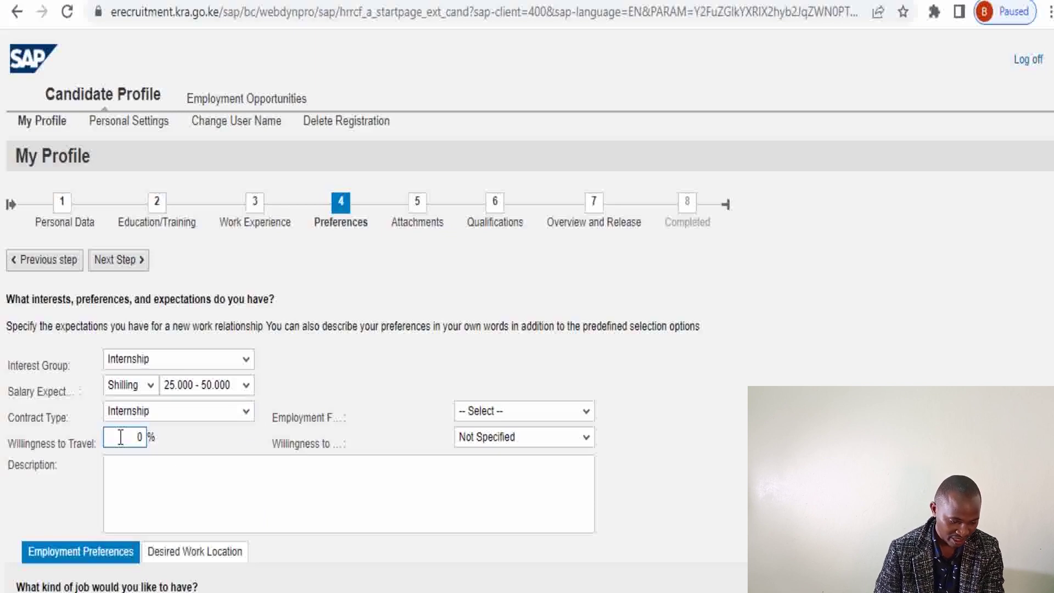
{"action": "type", "text": "100"}
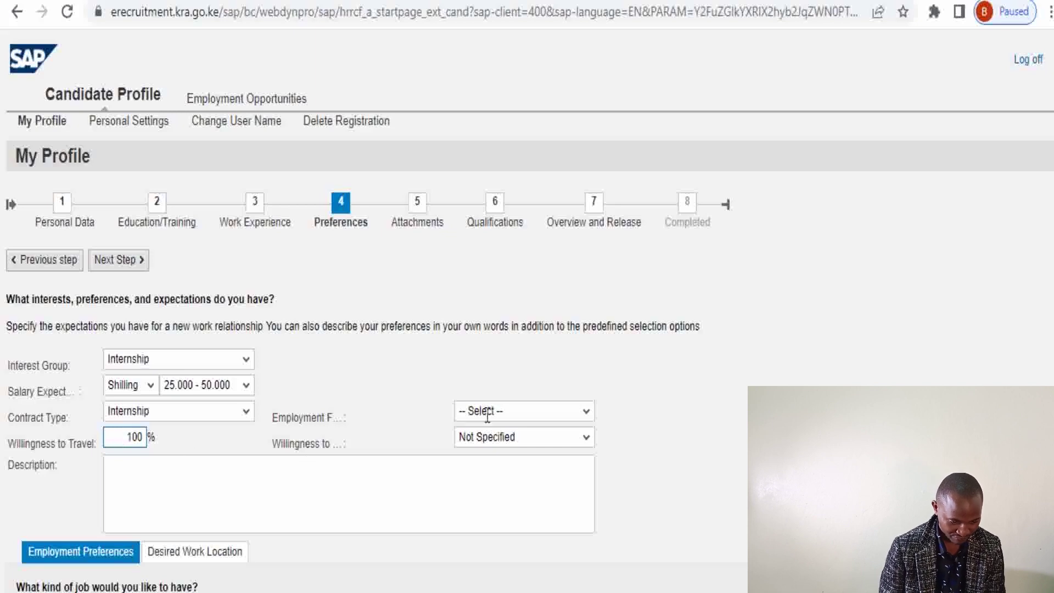
{"action": "left_click", "coordinate": [585, 413]}
Choose Full-time employment fraction and Yes for willingness to relocate
{"action": "left_click", "coordinate": [586, 414]}
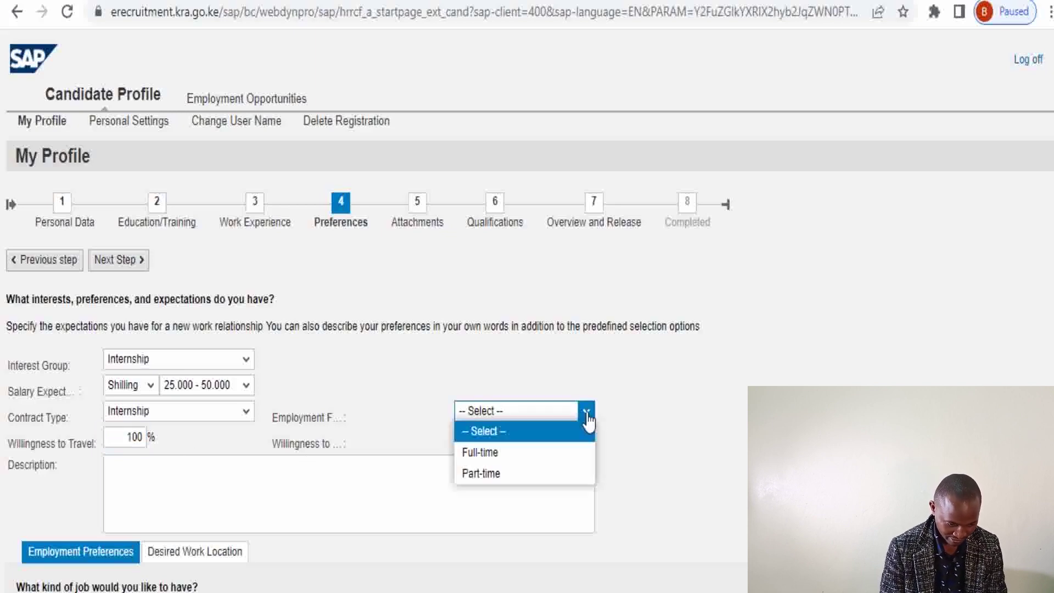
{"action": "left_click", "coordinate": [543, 455]}
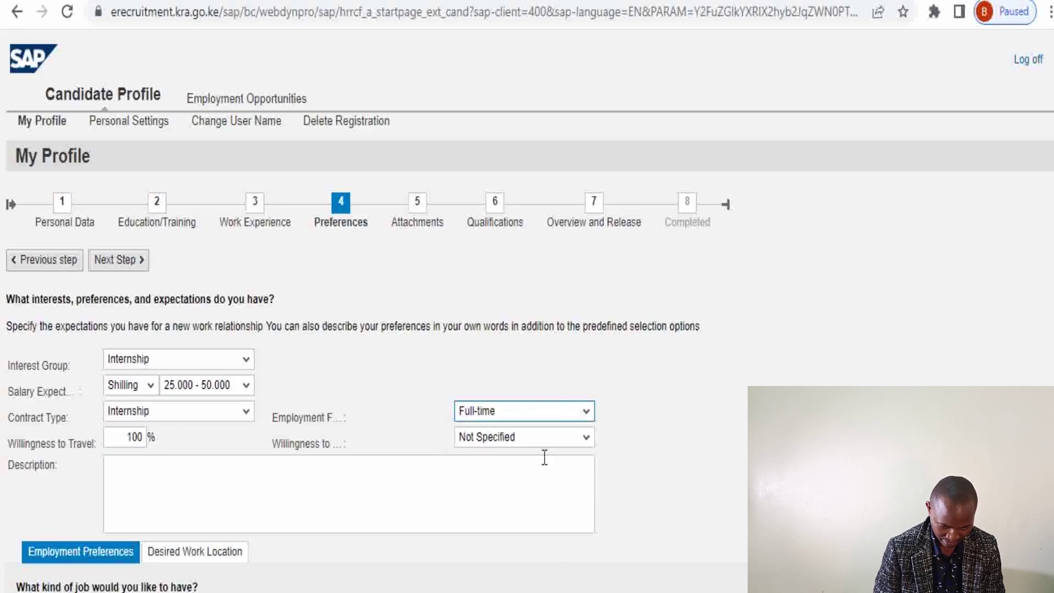
{"action": "left_click", "coordinate": [587, 443]}
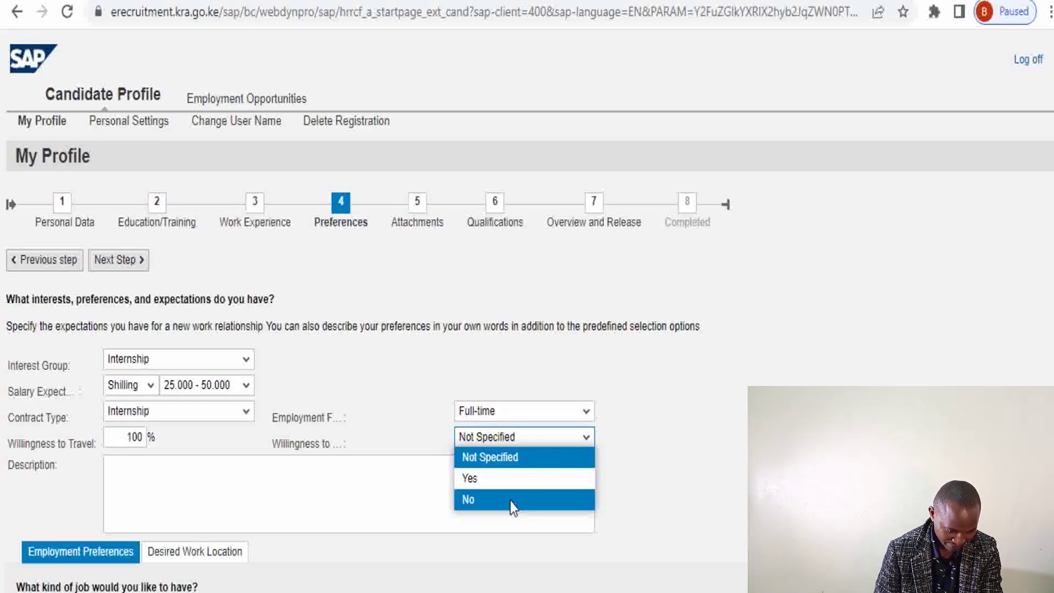
{"action": "left_click", "coordinate": [483, 478]}
{"action": "left_click", "coordinate": [117, 474]}
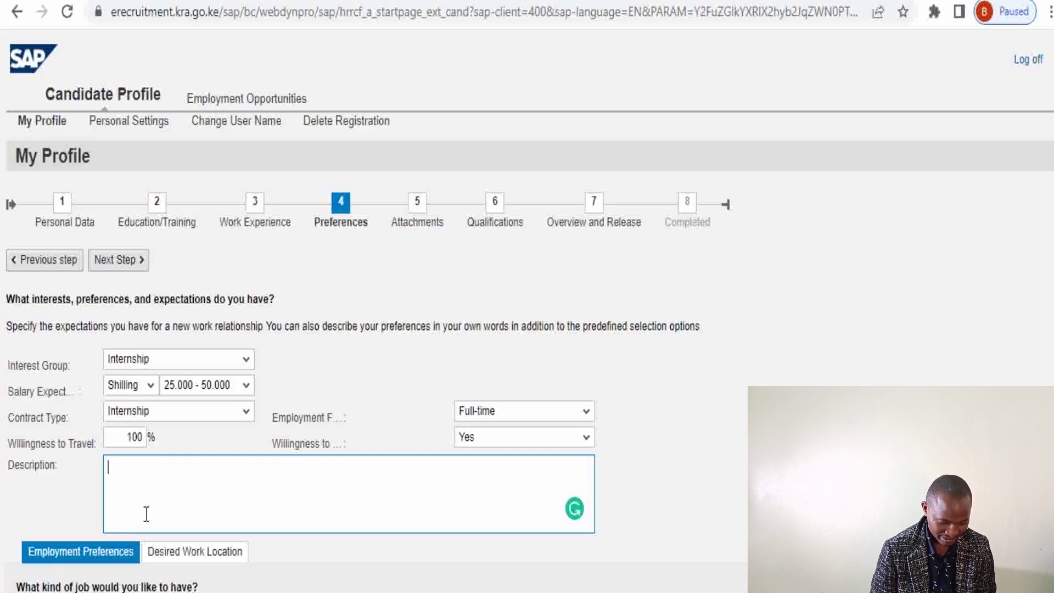
{"action": "left_click", "coordinate": [190, 553]}
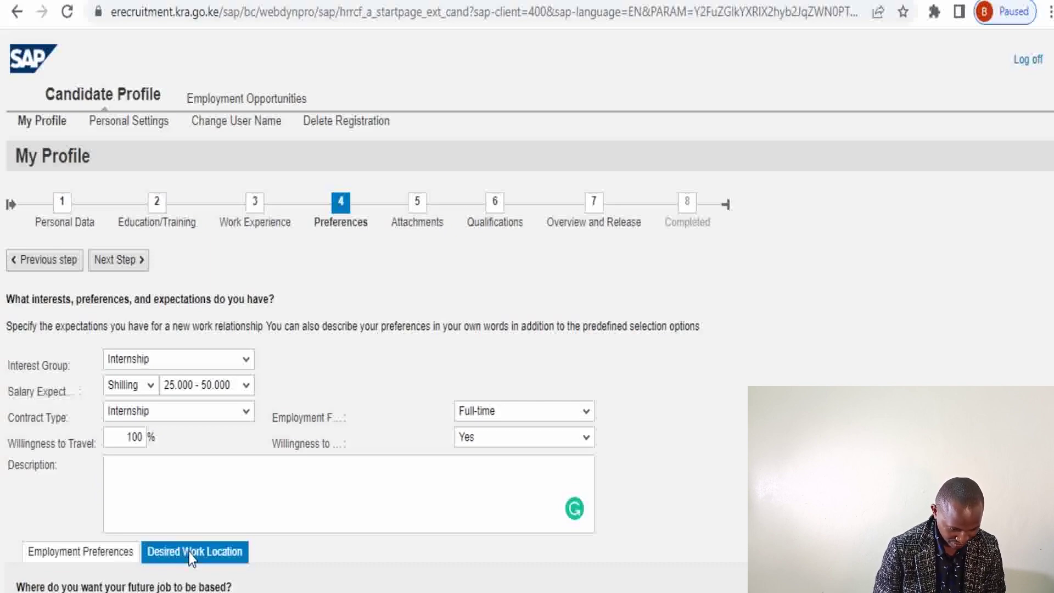
Add Engineering / Mechanical / Electrical as a preferred industry
{"action": "left_click", "coordinate": [81, 551]}
{"action": "scroll", "coordinate": [93, 538], "scroll_direction": "down", "scroll_amount": 2}
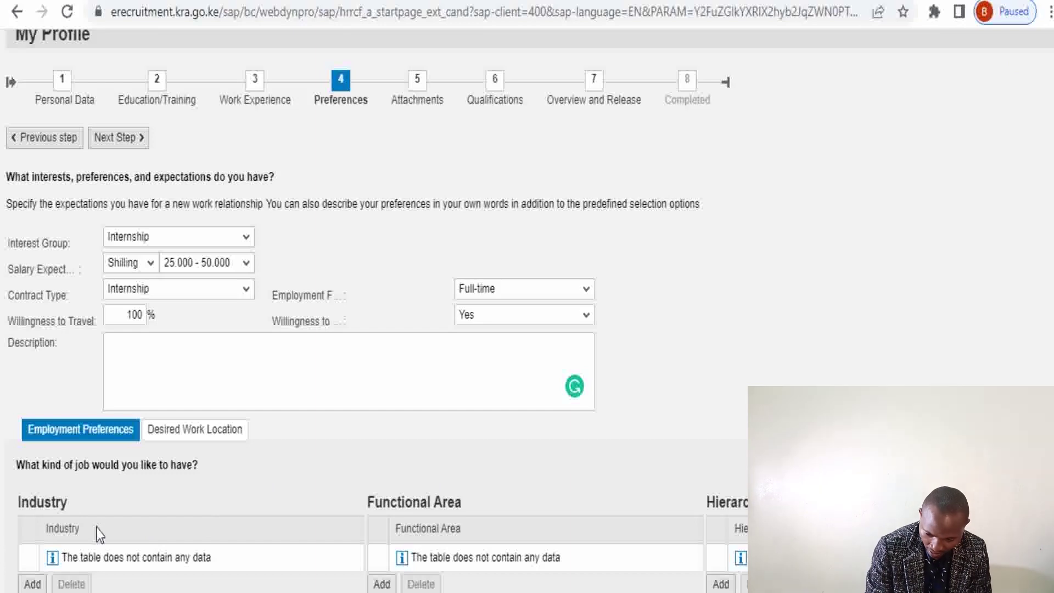
{"action": "left_click", "coordinate": [32, 584]}
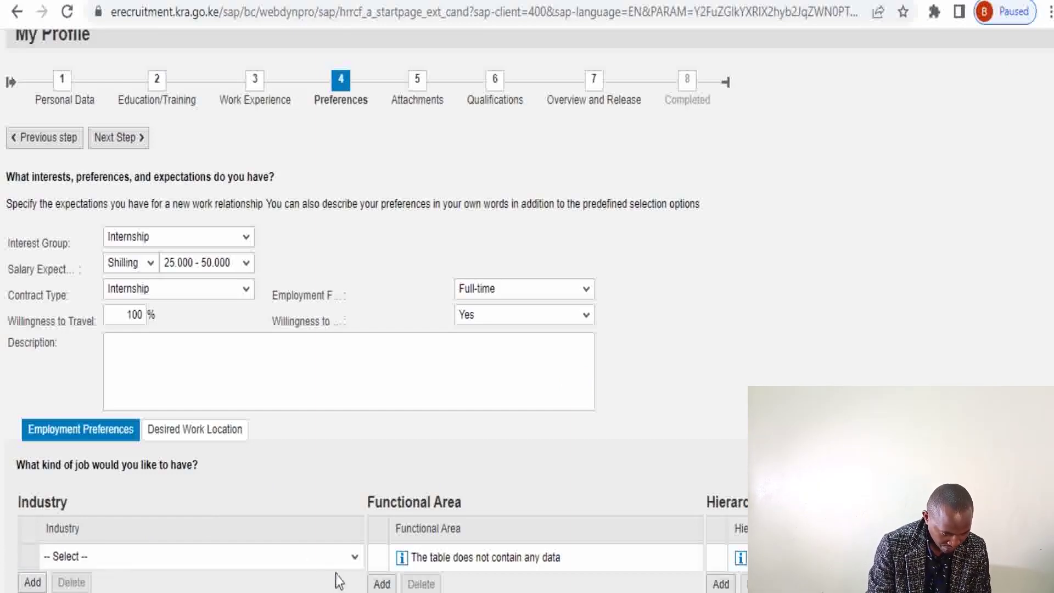
{"action": "left_click", "coordinate": [355, 557]}
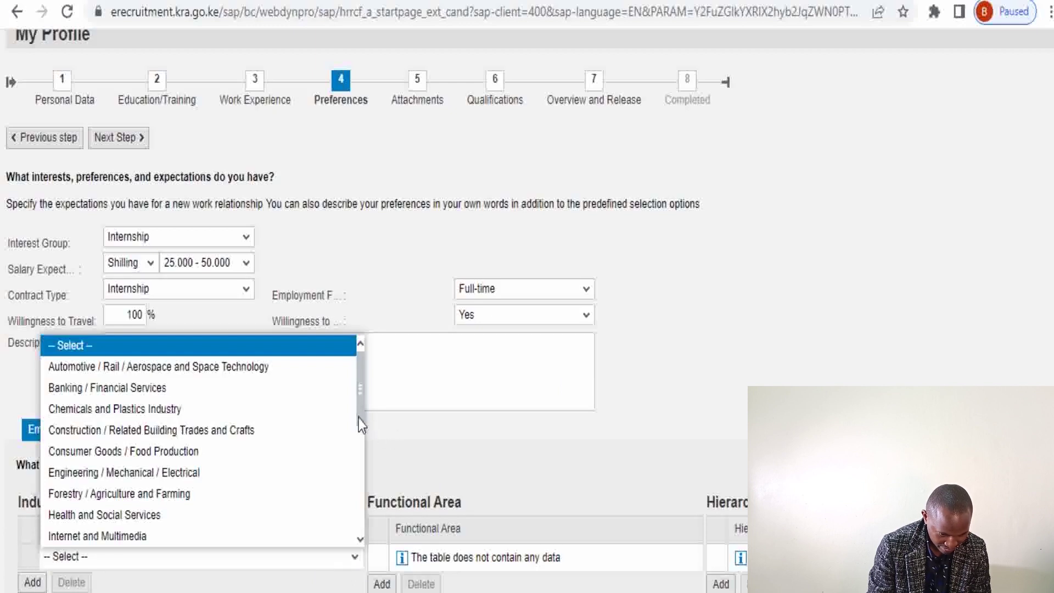
{"action": "left_click", "coordinate": [214, 477]}
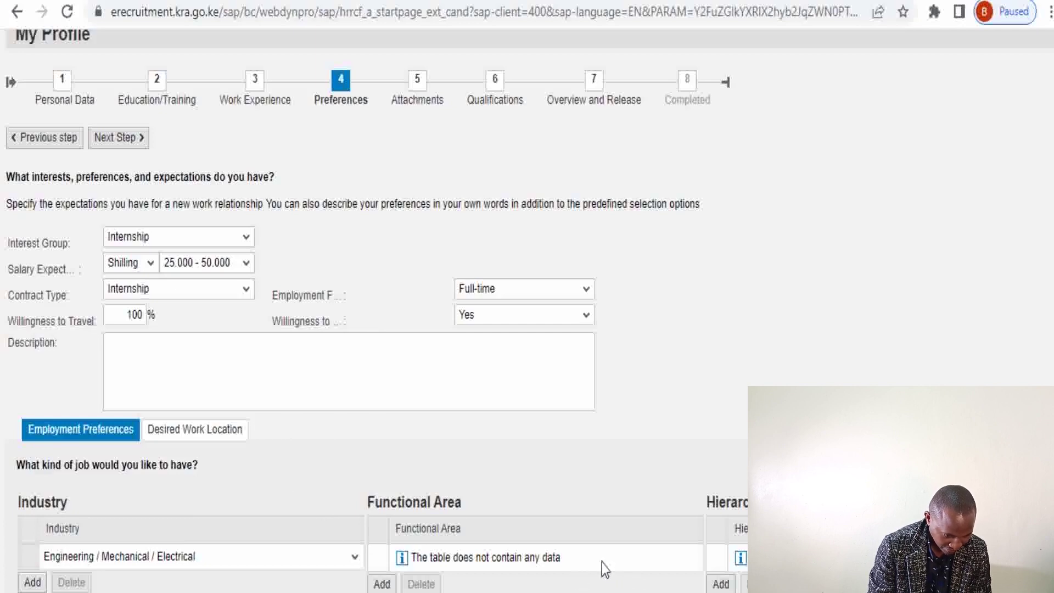
Add Engineering as functional area and Intern as hierarchy level
{"action": "left_click", "coordinate": [382, 583]}
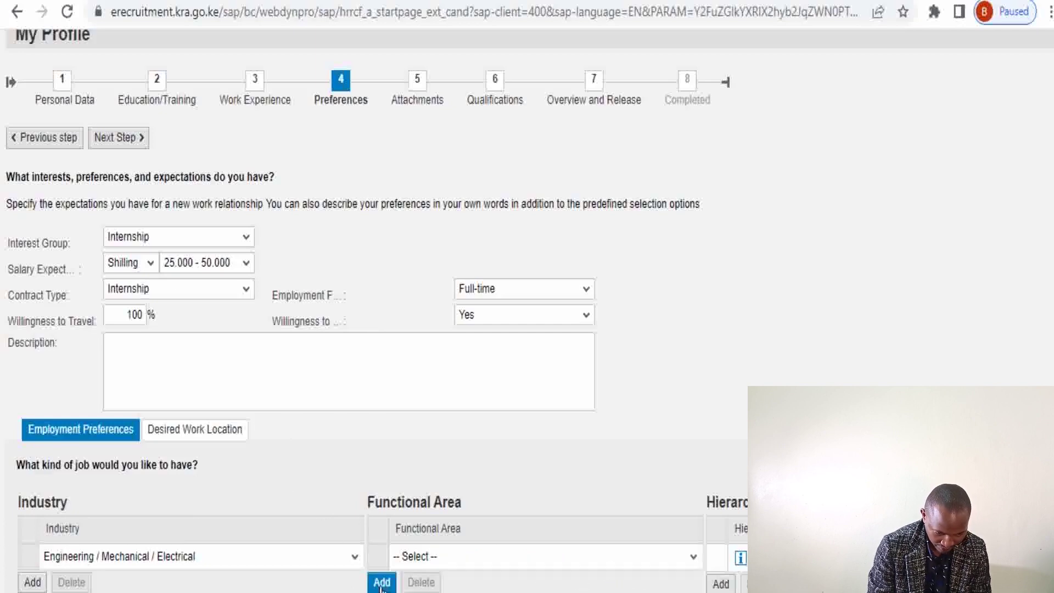
{"action": "left_click", "coordinate": [692, 556]}
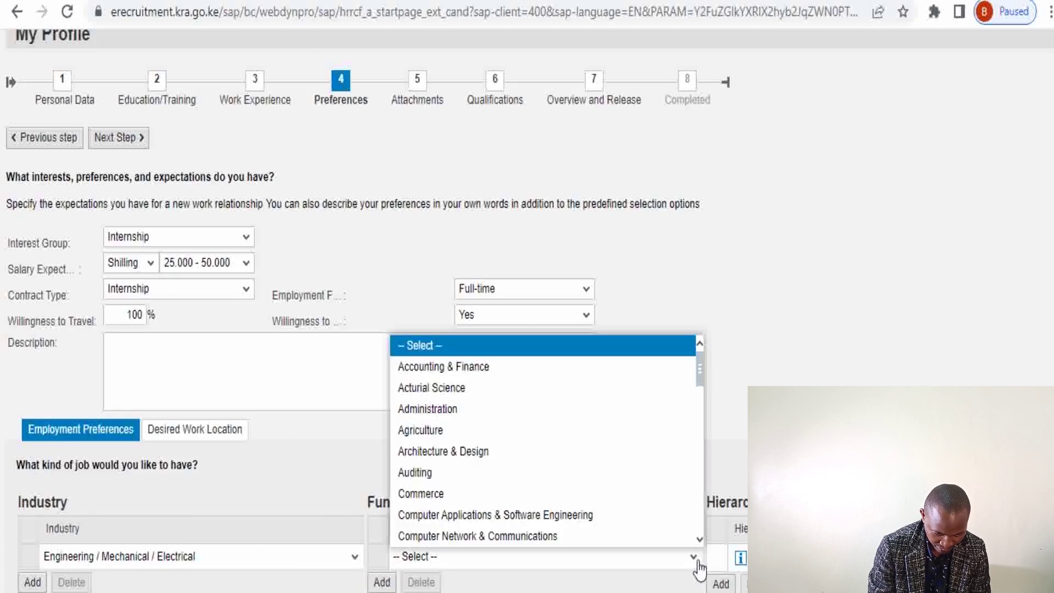
{"action": "scroll", "coordinate": [696, 449], "scroll_direction": "down", "scroll_amount": 5}
{"action": "left_click_drag", "start_coordinate": [696, 449], "coordinate": [696, 436]}
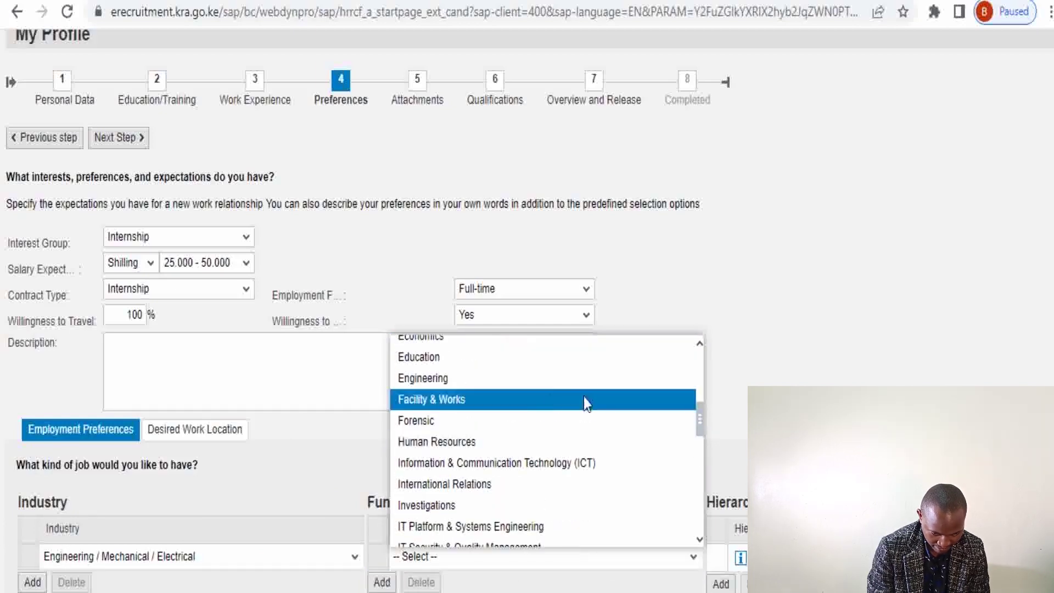
{"action": "left_click", "coordinate": [532, 384]}
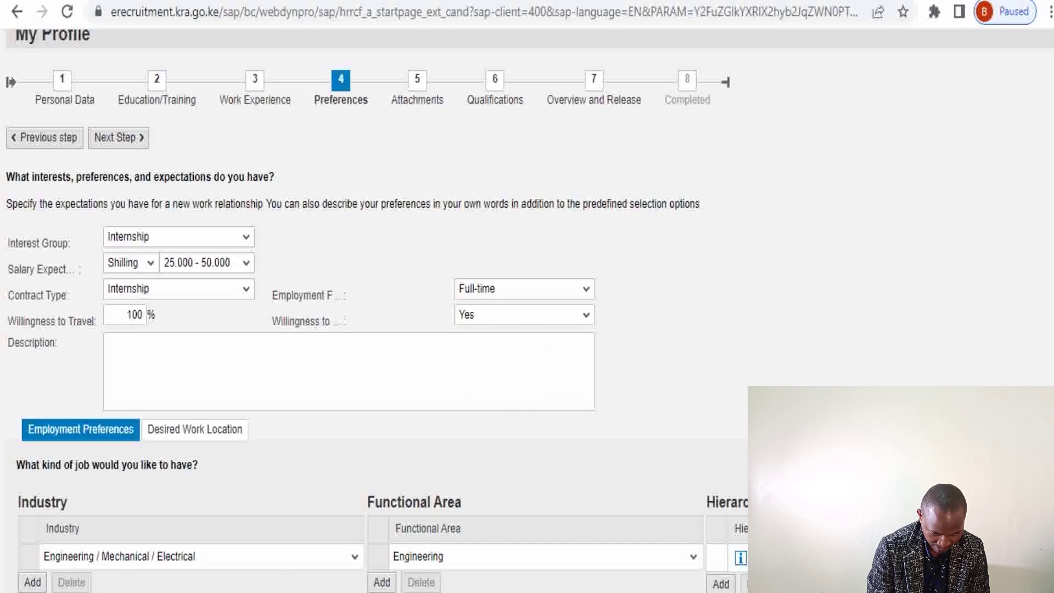
{"action": "left_click", "coordinate": [720, 584]}
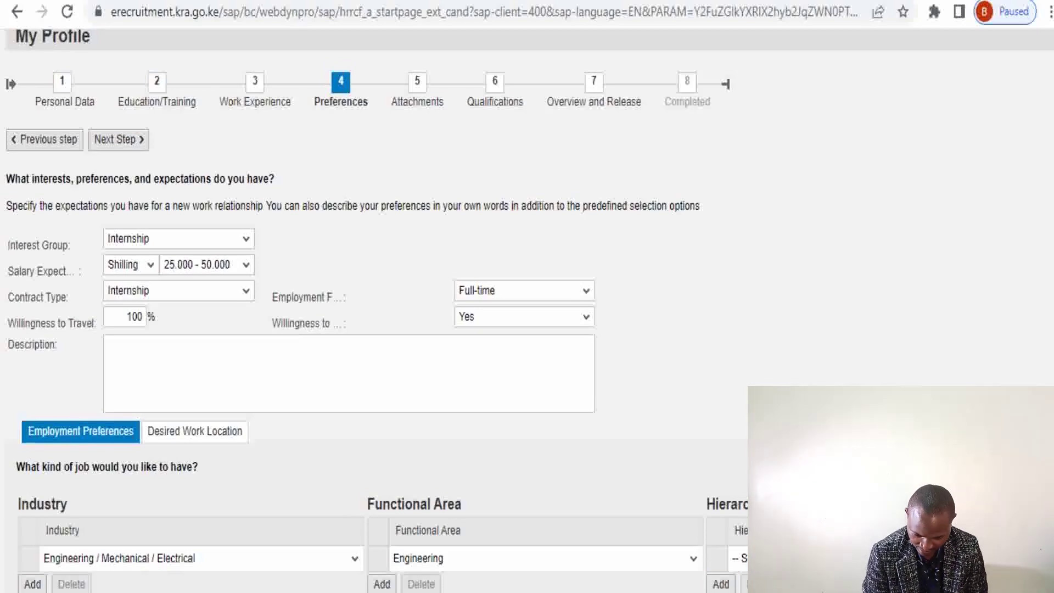
{"action": "left_click", "coordinate": [1033, 562]}
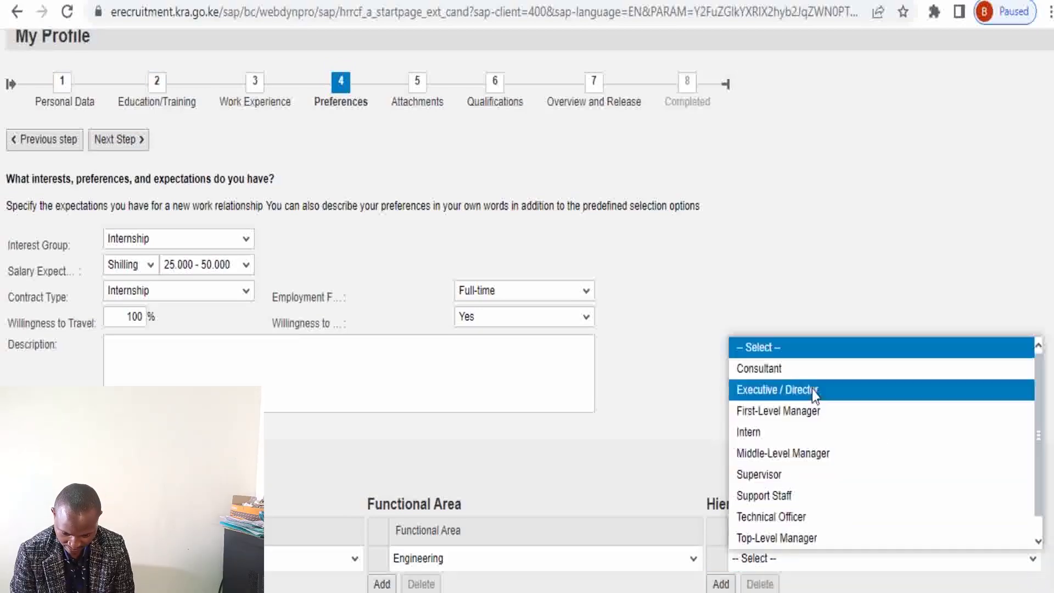
{"action": "left_click", "coordinate": [762, 434]}
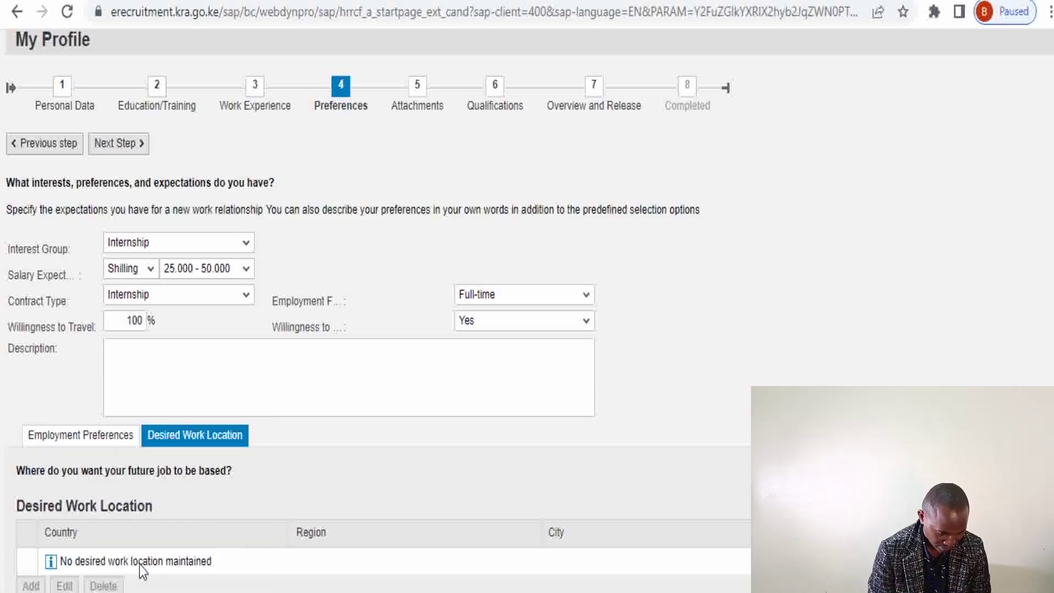
Add Kenya, Nakuru County, Nakuru Town as work location, then continue to Attachments
{"action": "left_click", "coordinate": [222, 592]}
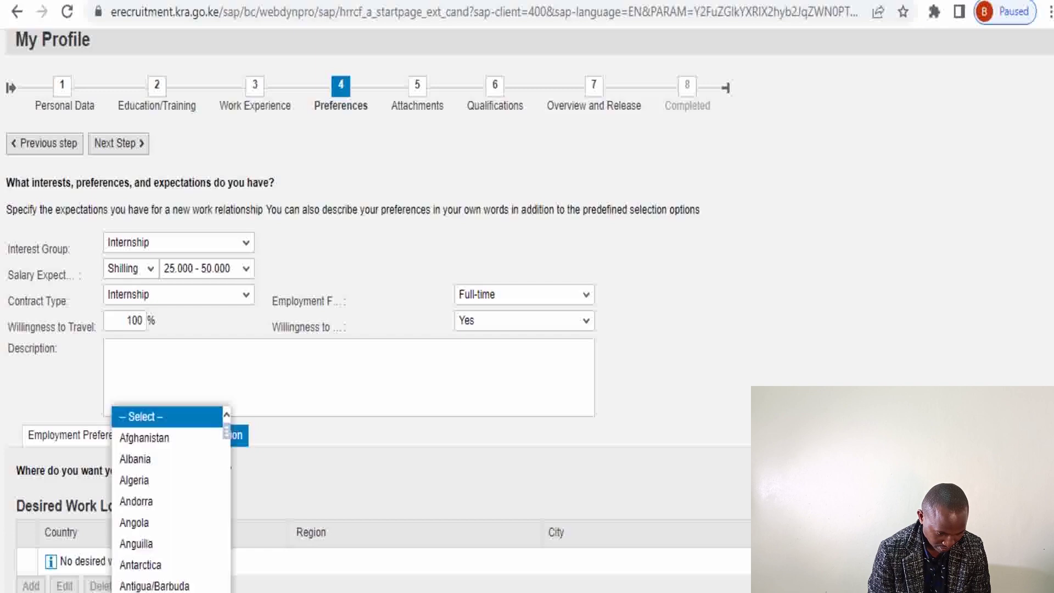
{"action": "left_click_drag", "start_coordinate": [225, 433], "coordinate": [229, 561]}
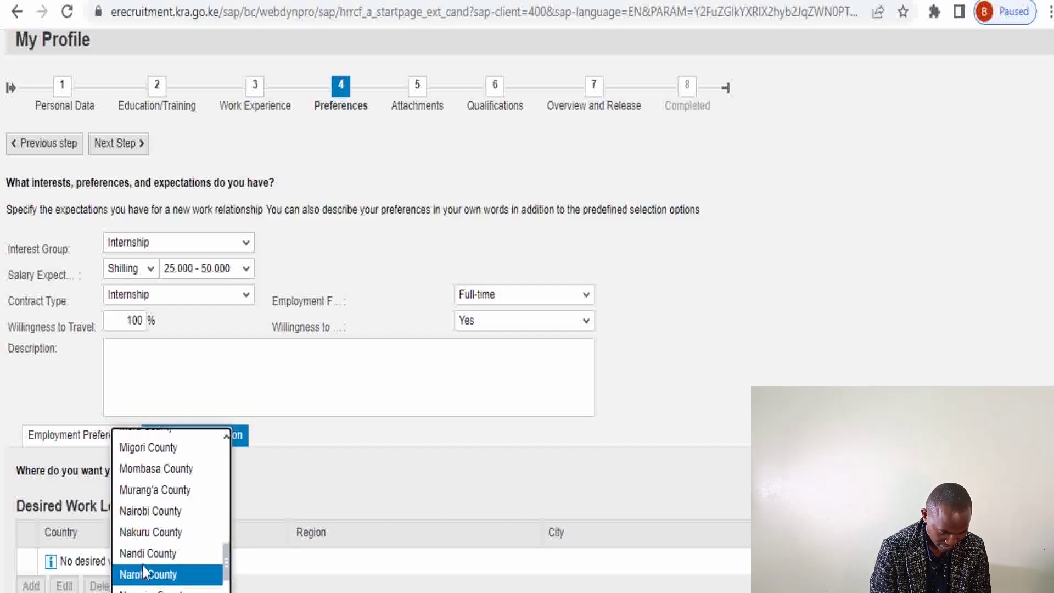
{"action": "left_click", "coordinate": [147, 532]}
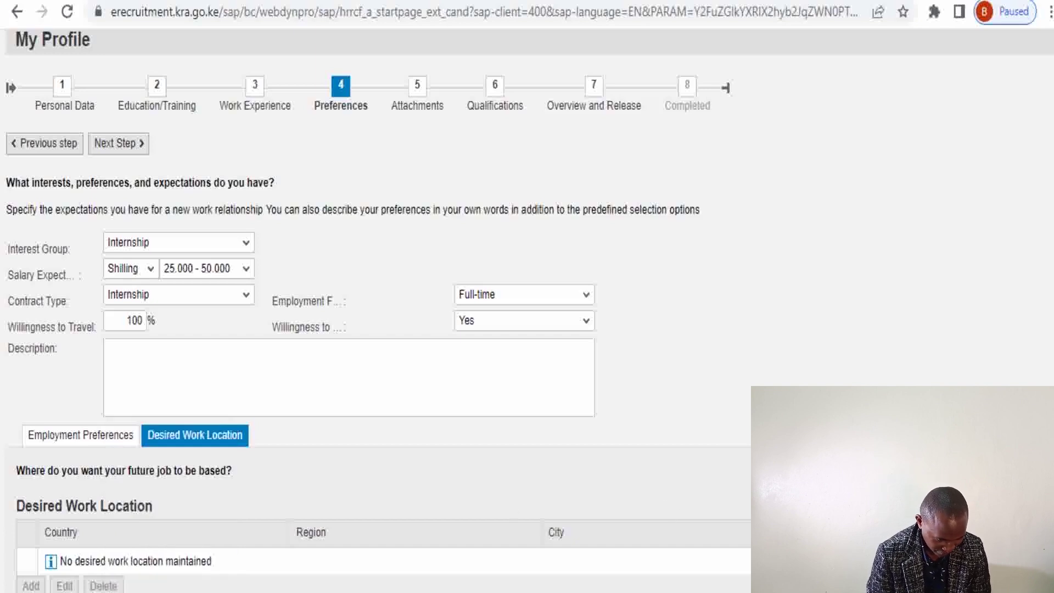
{"action": "scroll", "coordinate": [527, 310], "scroll_direction": "down", "scroll_amount": 2}
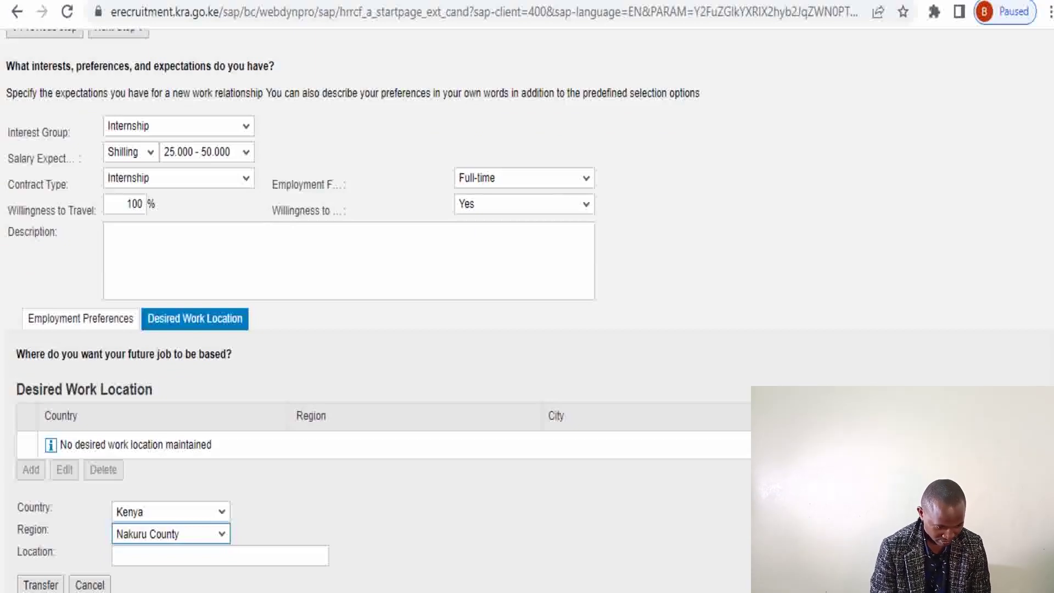
{"action": "left_click", "coordinate": [40, 586]}
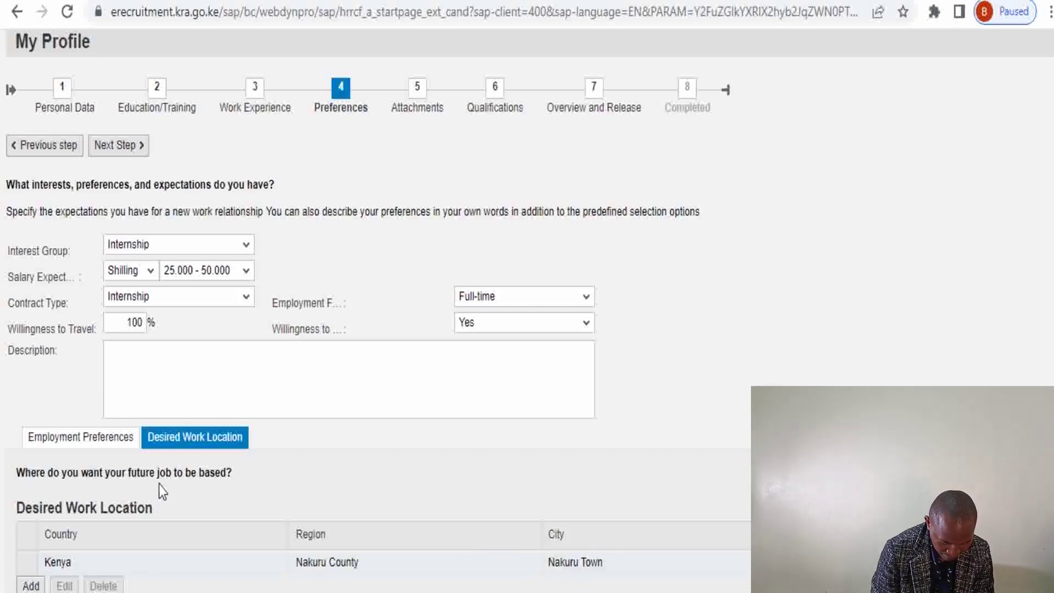
{"action": "left_click", "coordinate": [94, 437]}
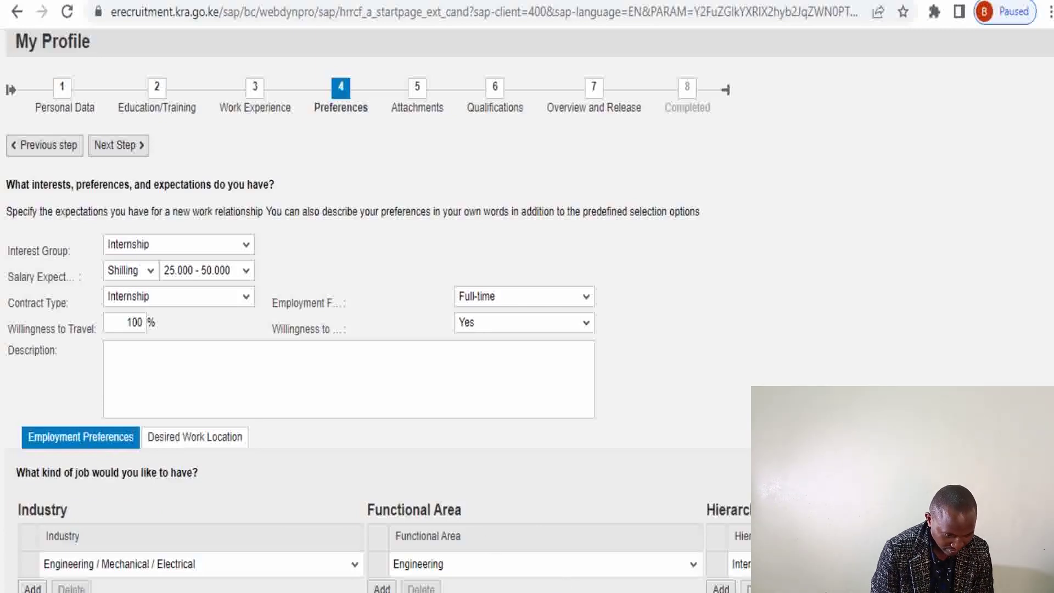
{"action": "left_click", "coordinate": [423, 87]}
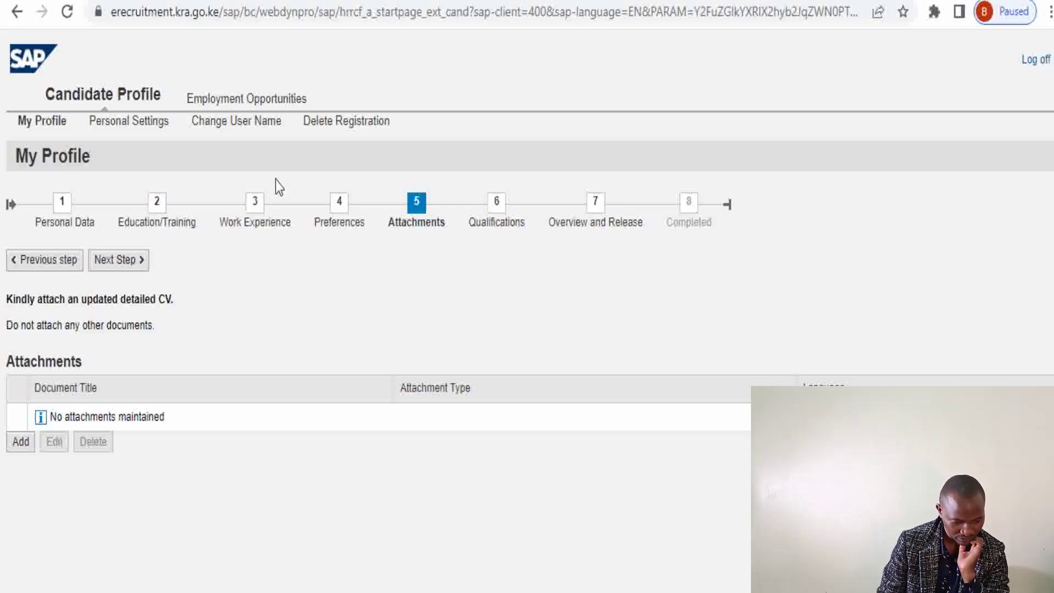
Title a new attachment with the candidate's name plus 'CV', type Resume/ CV, language English
{"action": "left_click", "coordinate": [22, 444]}
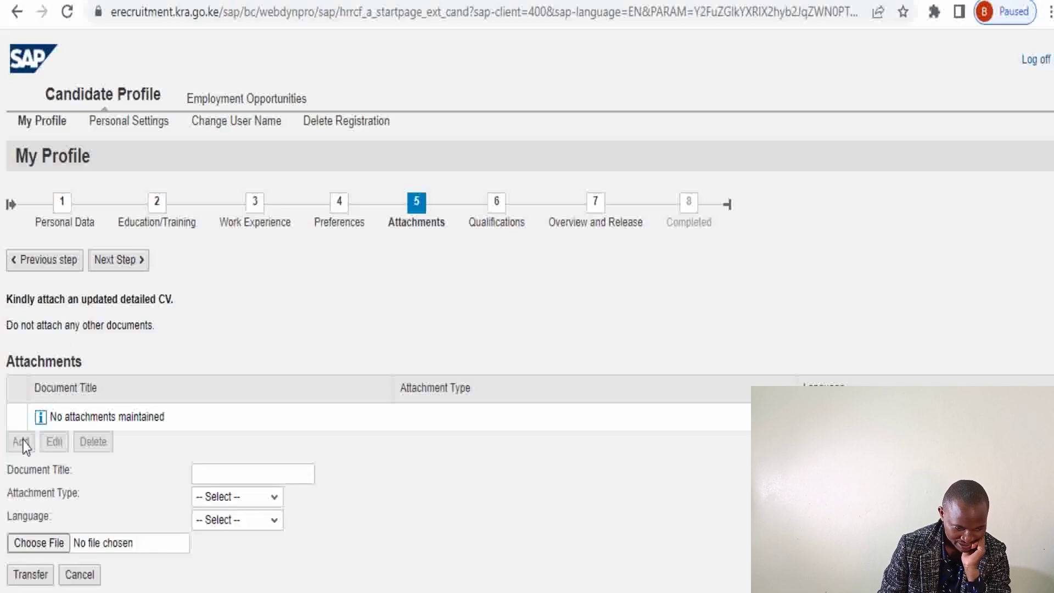
{"action": "left_click", "coordinate": [202, 470]}
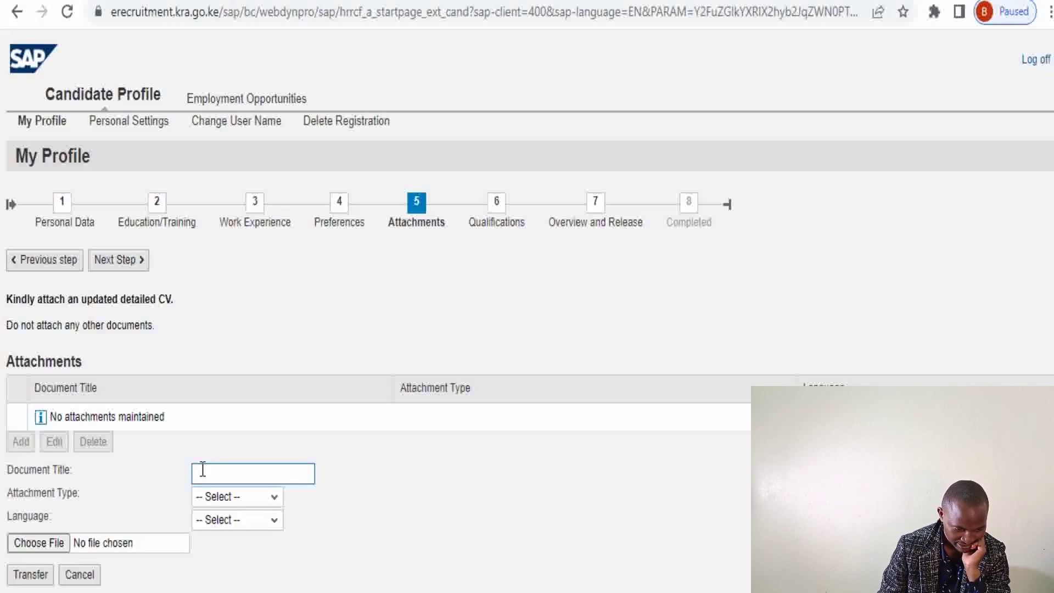
{"action": "type", "text": "CV"}
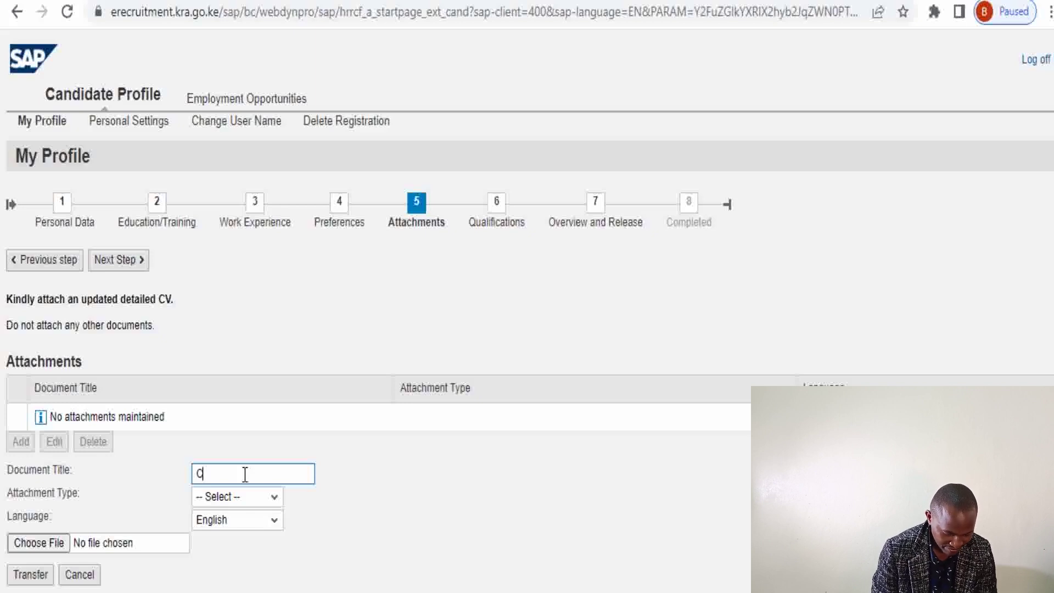
{"action": "key", "text": "BackSpace"}
{"action": "type", "text": "V"}
{"action": "key", "text": "BackSpace"}
{"action": "key", "text": "BackSpace"}
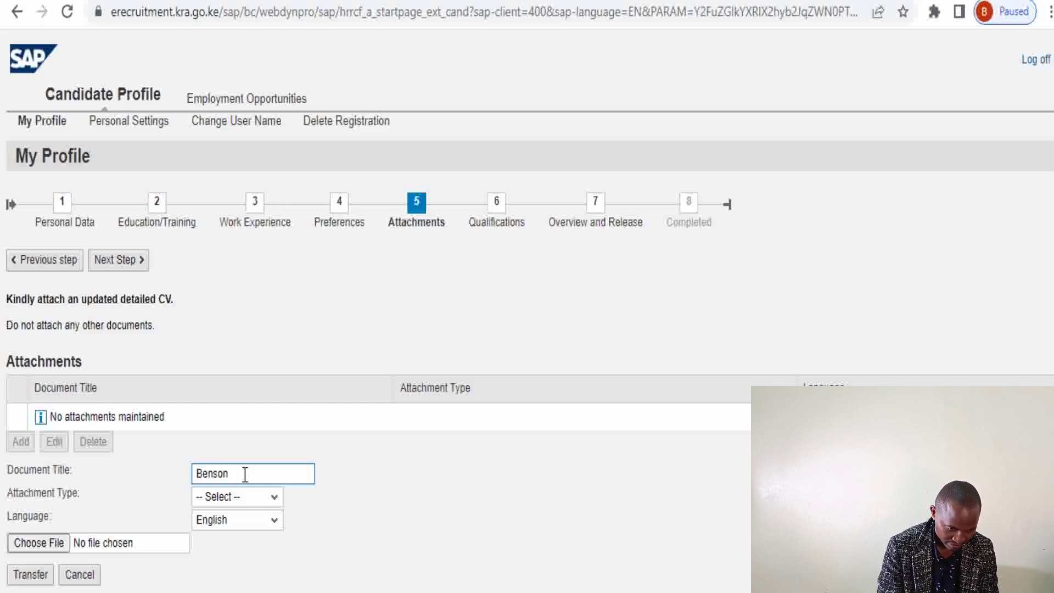
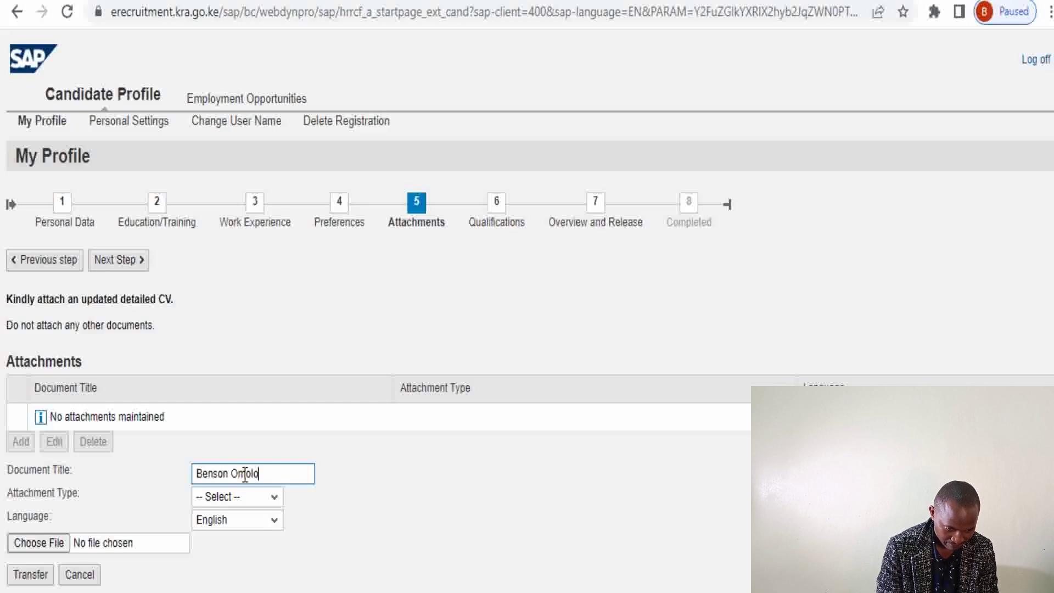
{"action": "type", "text": "CV"}
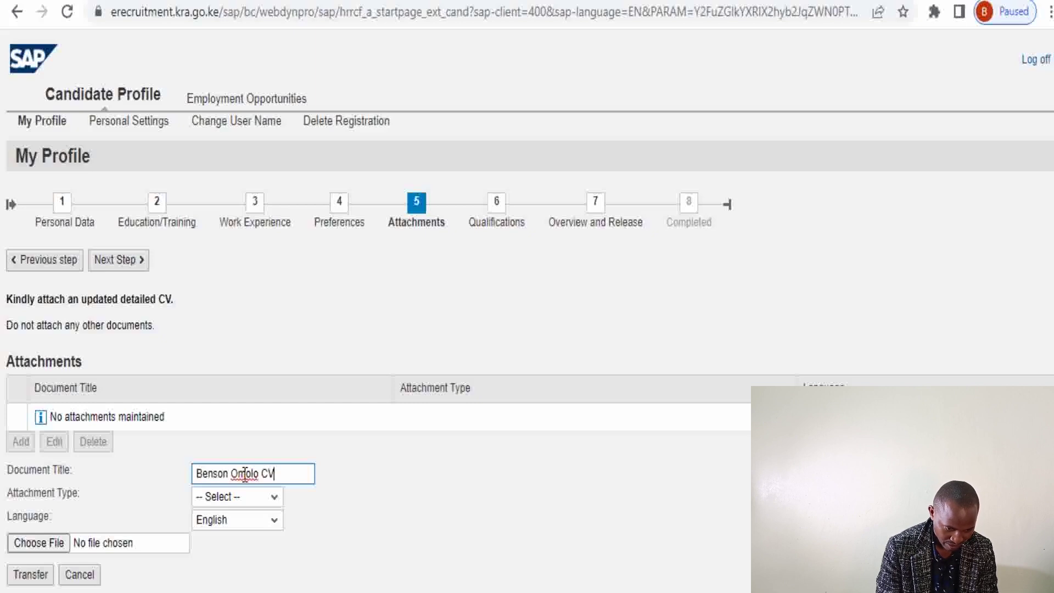
{"action": "left_click", "coordinate": [277, 509]}
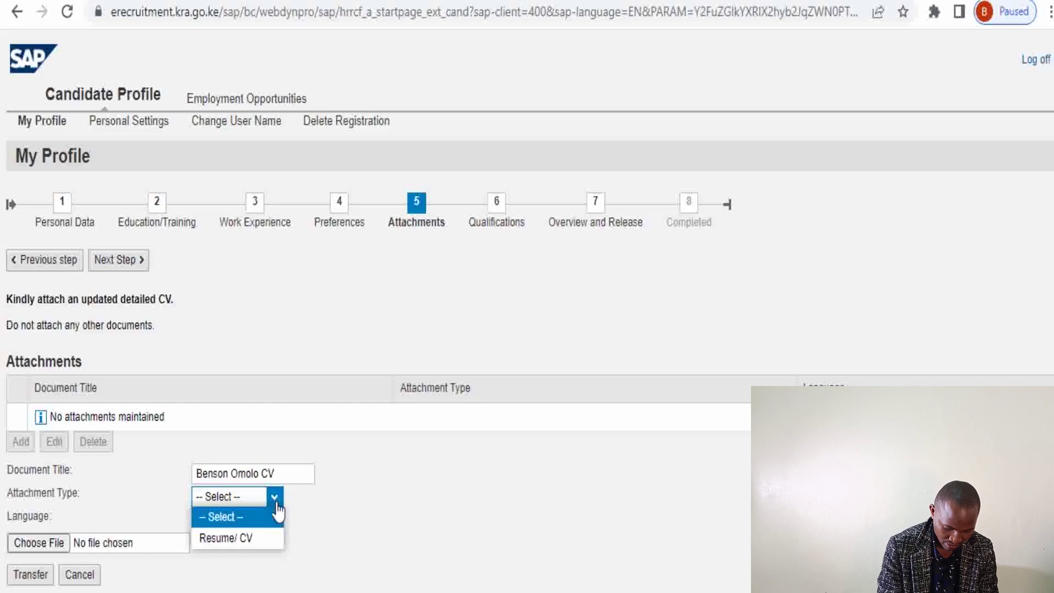
{"action": "left_click", "coordinate": [248, 539]}
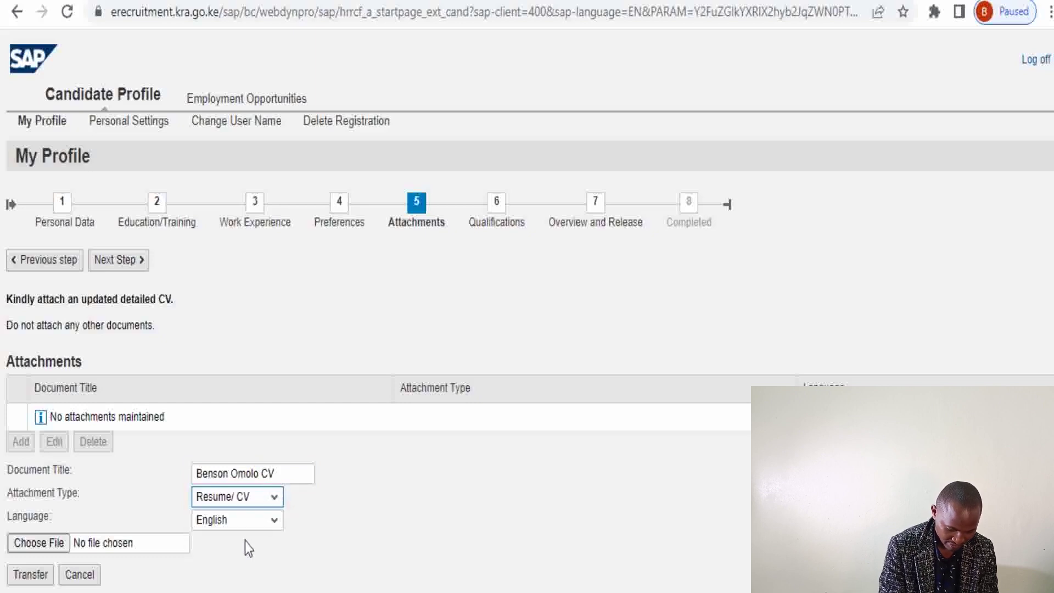
Upload CV Model 1.docx from Desktop > CVS as the Resume/ CV attachment
{"action": "left_click", "coordinate": [44, 545]}
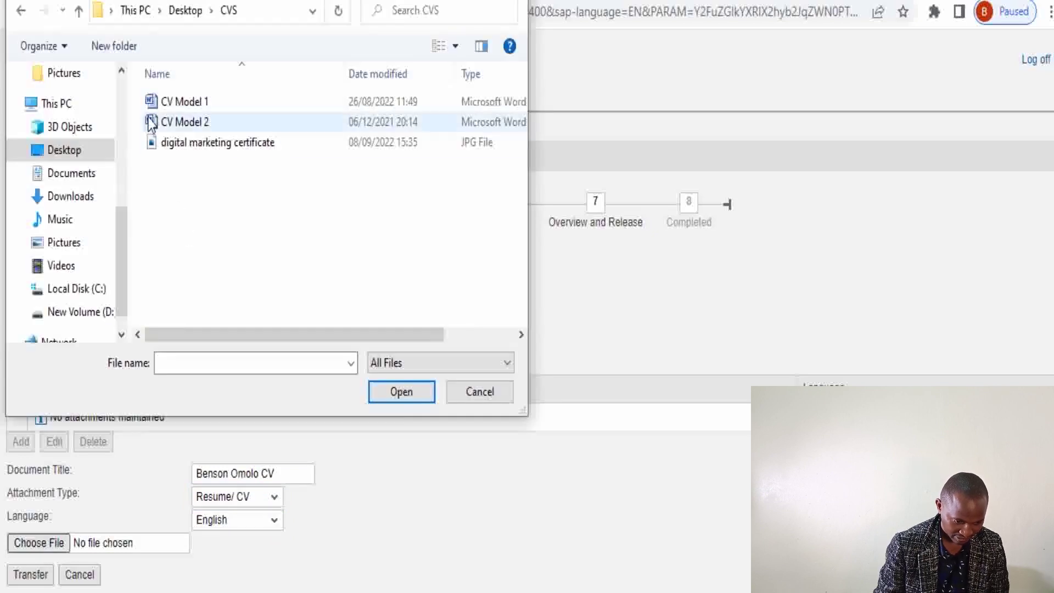
{"action": "left_click", "coordinate": [192, 105]}
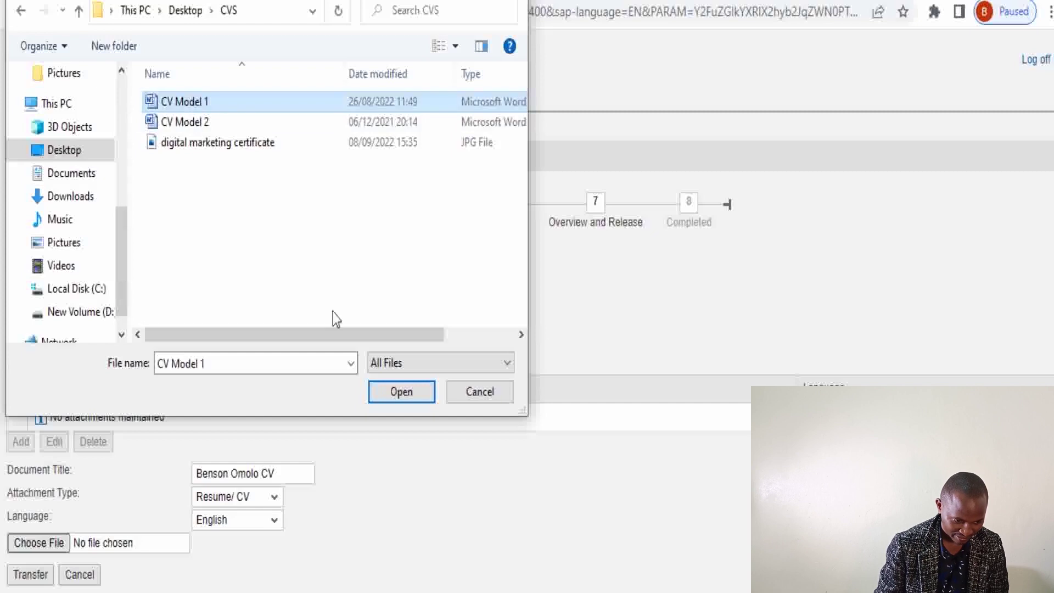
{"action": "left_click", "coordinate": [412, 397]}
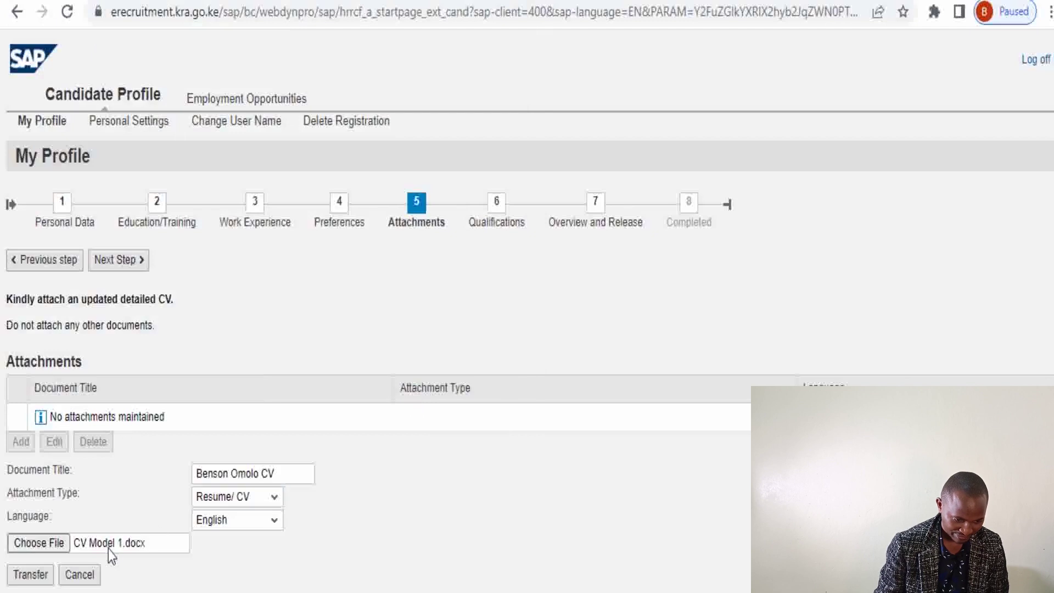
{"action": "left_click", "coordinate": [31, 576]}
{"action": "left_click", "coordinate": [30, 575]}
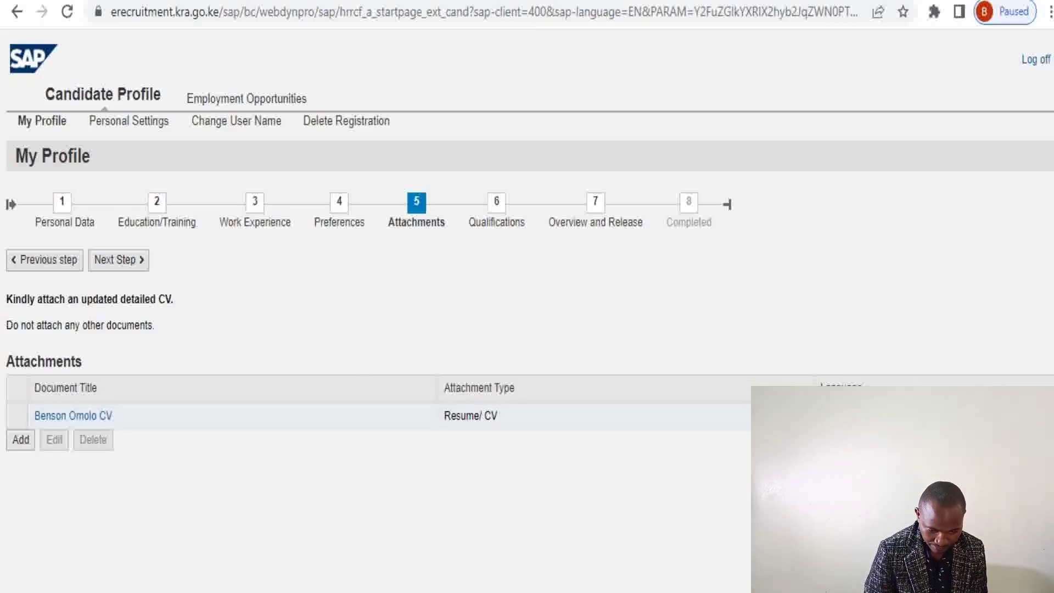
Advance from step 5 Attachments to step 6 Qualifications
{"action": "key", "text": "ctrl+2"}
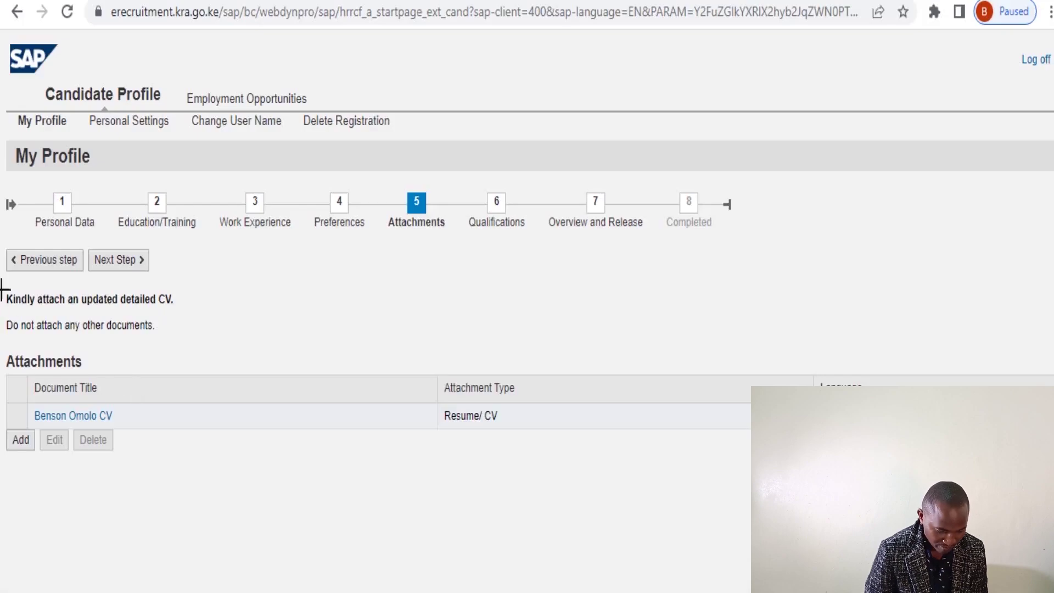
{"action": "mouse_move", "coordinate": [2, 281]}
{"action": "left_mouse_down"}
{"action": "mouse_move", "coordinate": [22, 314]}
{"action": "mouse_move", "coordinate": [200, 317]}
{"action": "left_mouse_up"}
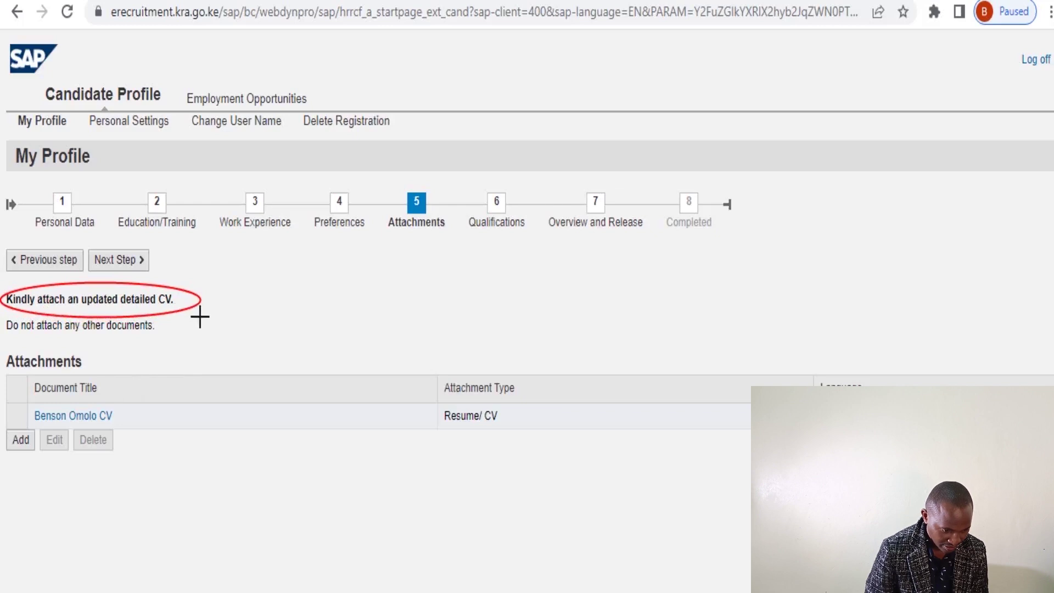
{"action": "left_click_drag", "start_coordinate": [199, 316], "coordinate": [200, 347]}
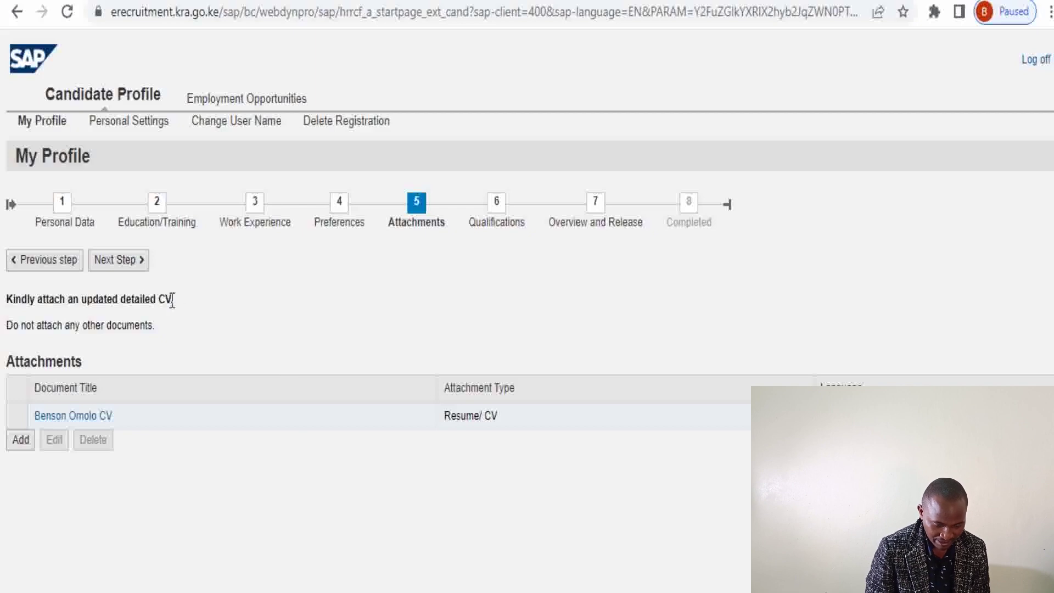
{"action": "left_click", "coordinate": [127, 268]}
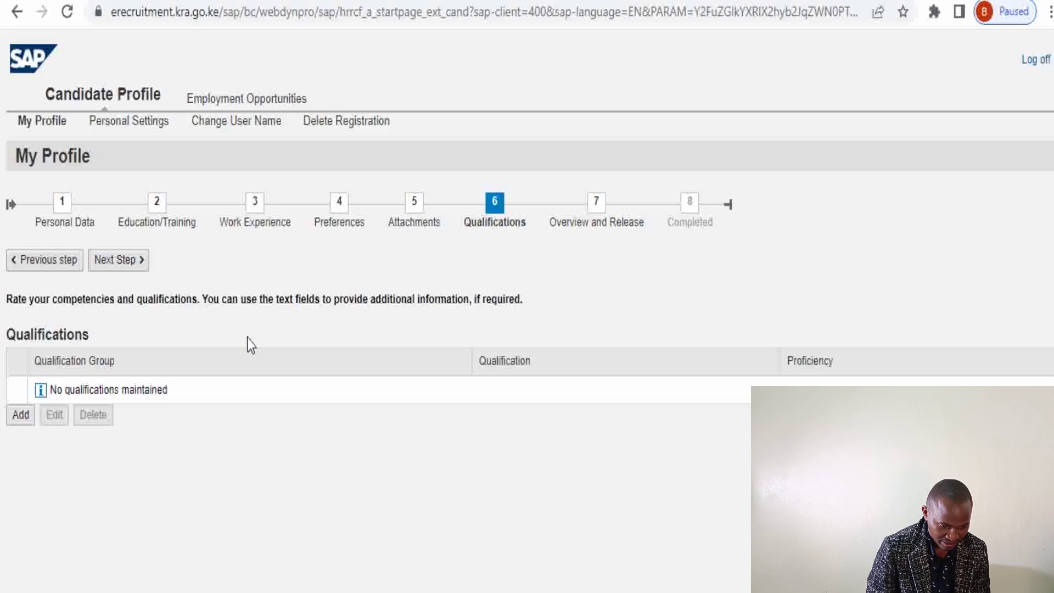
Start a new qualification and browse the groups down to Diploma in Clinical Medicine and Surgery
{"action": "left_click", "coordinate": [26, 424]}
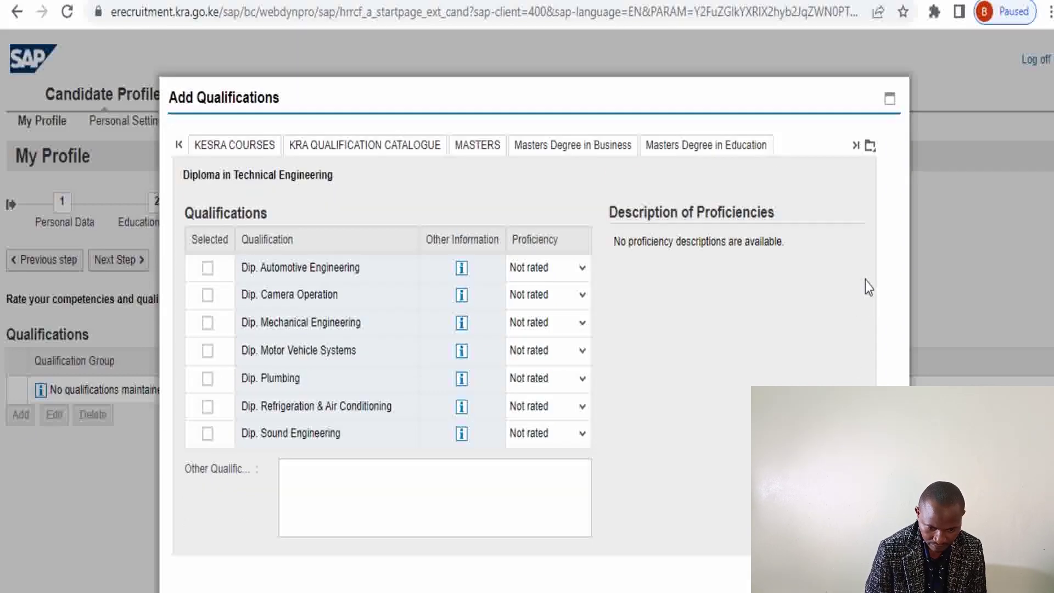
{"action": "left_click", "coordinate": [581, 149]}
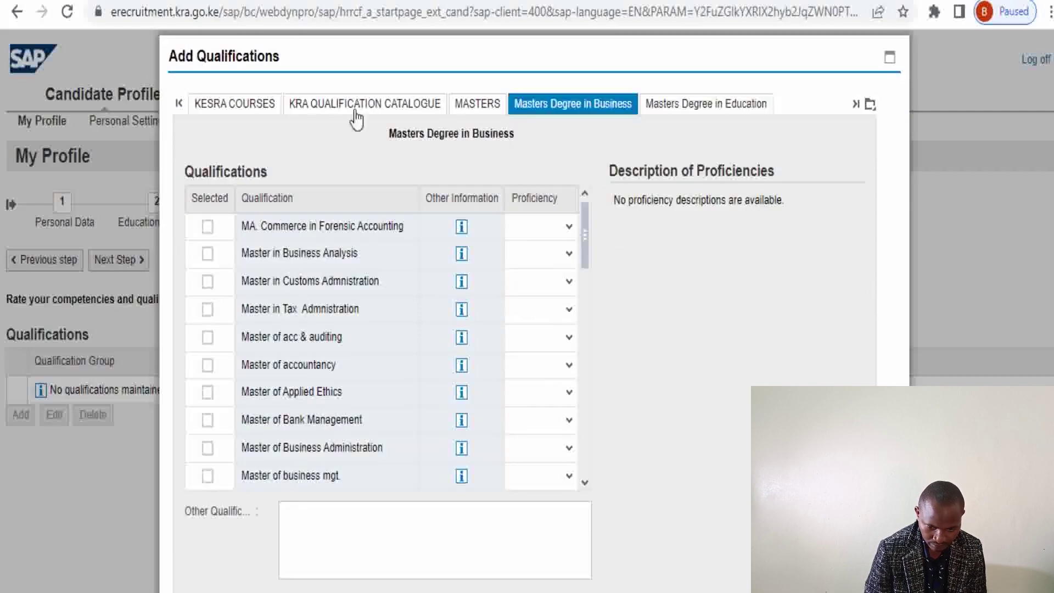
{"action": "left_click", "coordinate": [869, 105]}
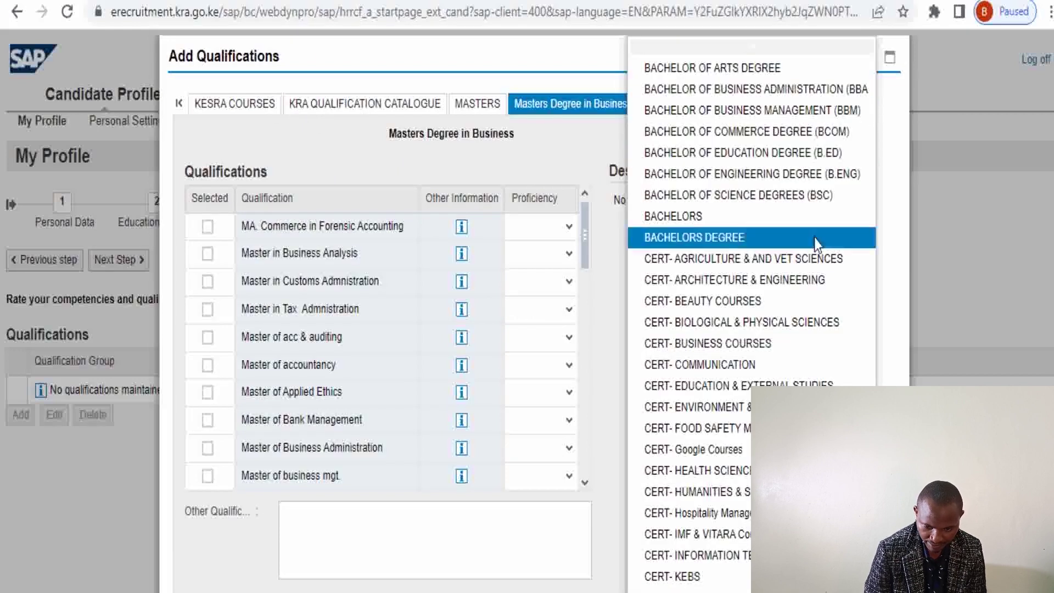
{"action": "scroll", "coordinate": [752, 324], "scroll_direction": "down", "scroll_amount": 2}
{"action": "scroll", "coordinate": [751, 323], "scroll_direction": "down", "scroll_amount": 8}
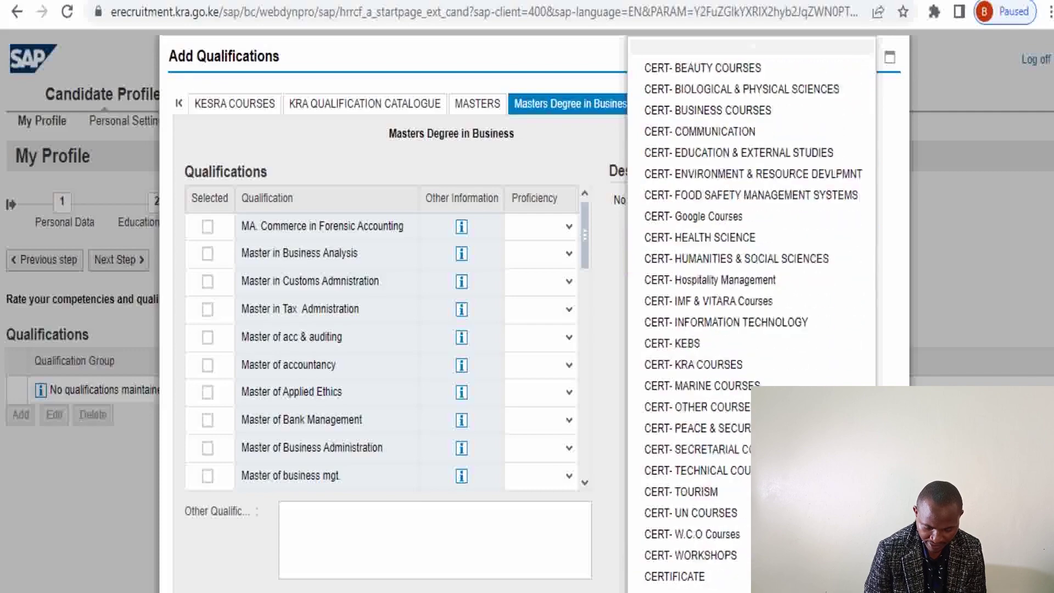
{"action": "scroll", "coordinate": [834, 370], "scroll_direction": "down", "scroll_amount": 5}
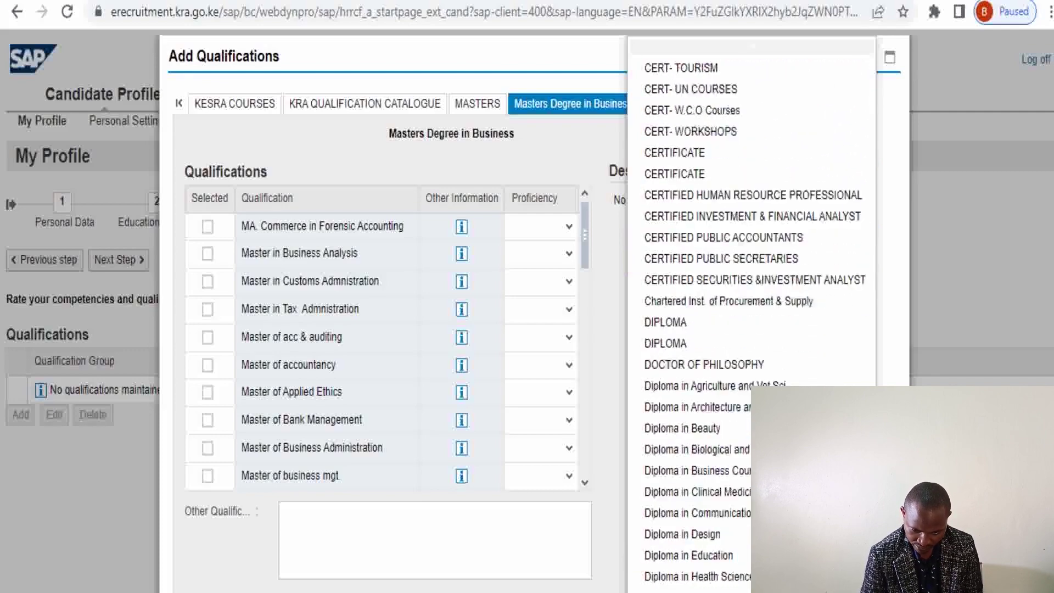
{"action": "left_click", "coordinate": [834, 370]}
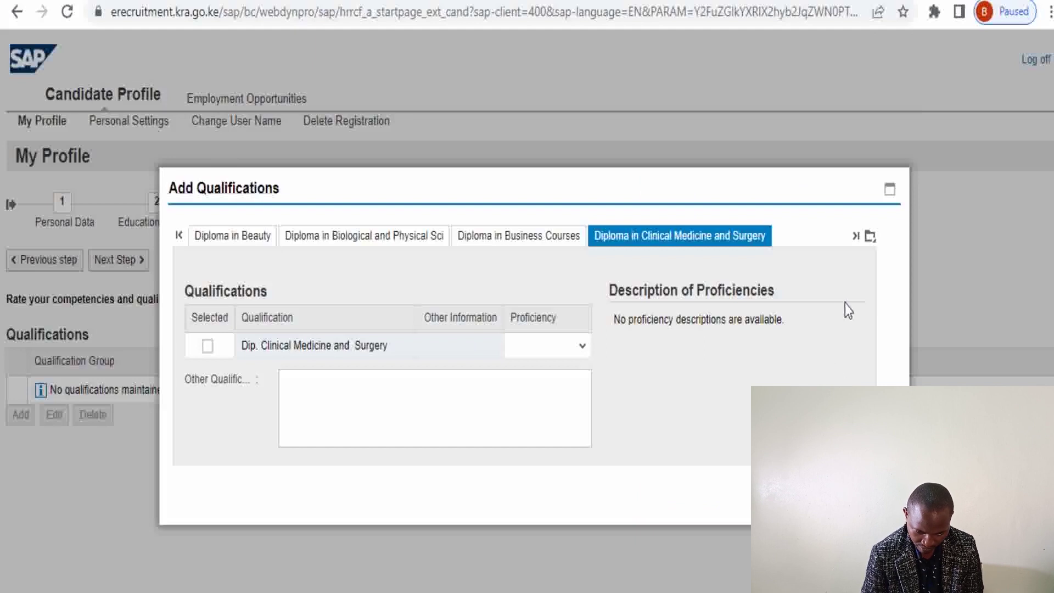
Switch the Add Qualifications dialog to the Diploma in Technical Engineering group
{"action": "left_click", "coordinate": [870, 243]}
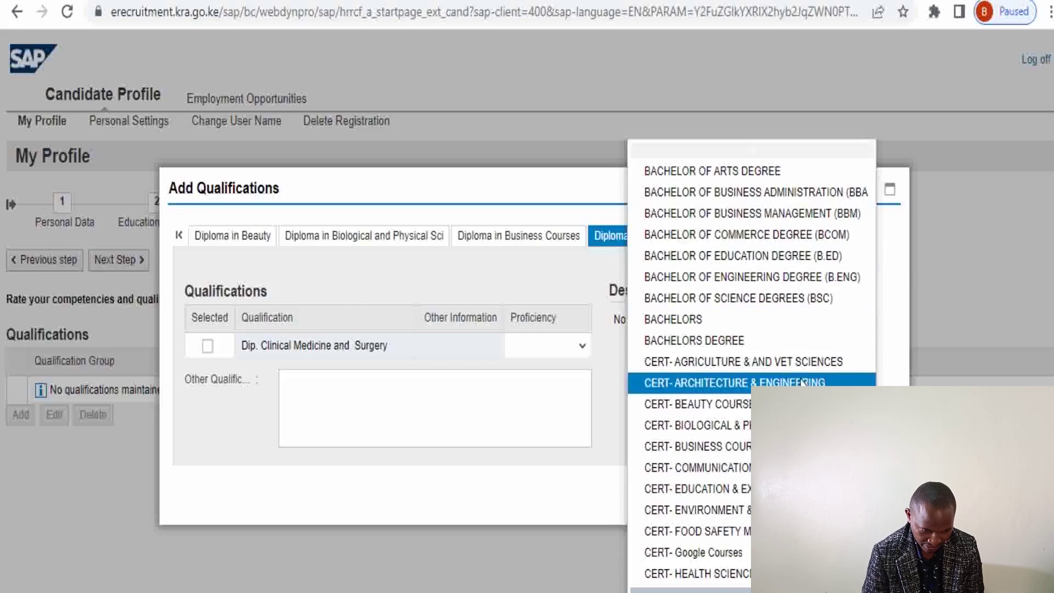
{"action": "scroll", "coordinate": [751, 362], "scroll_direction": "down", "scroll_amount": 5}
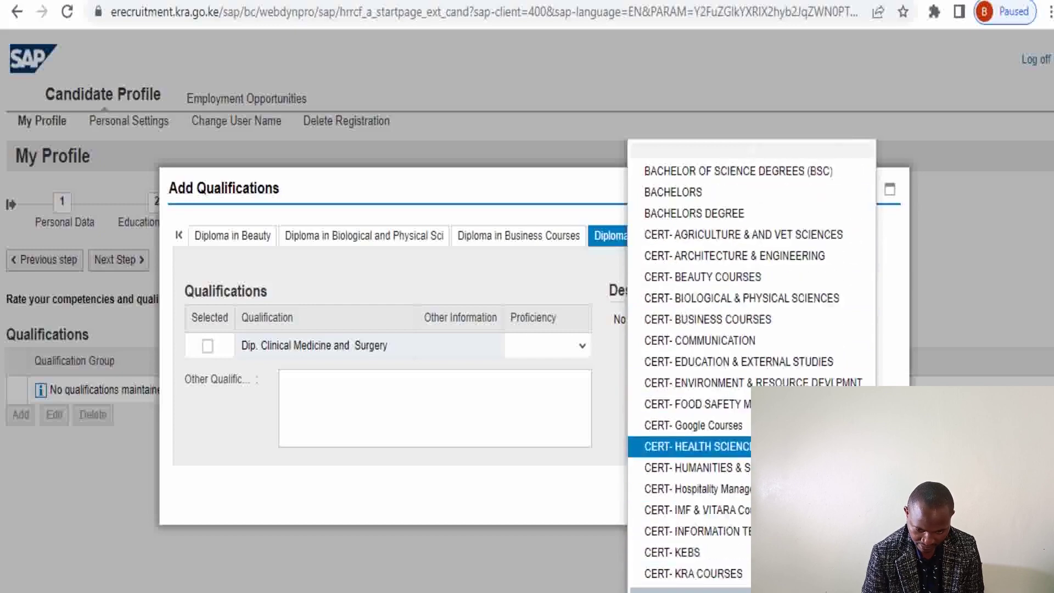
{"action": "scroll", "coordinate": [752, 363], "scroll_direction": "down", "scroll_amount": 5}
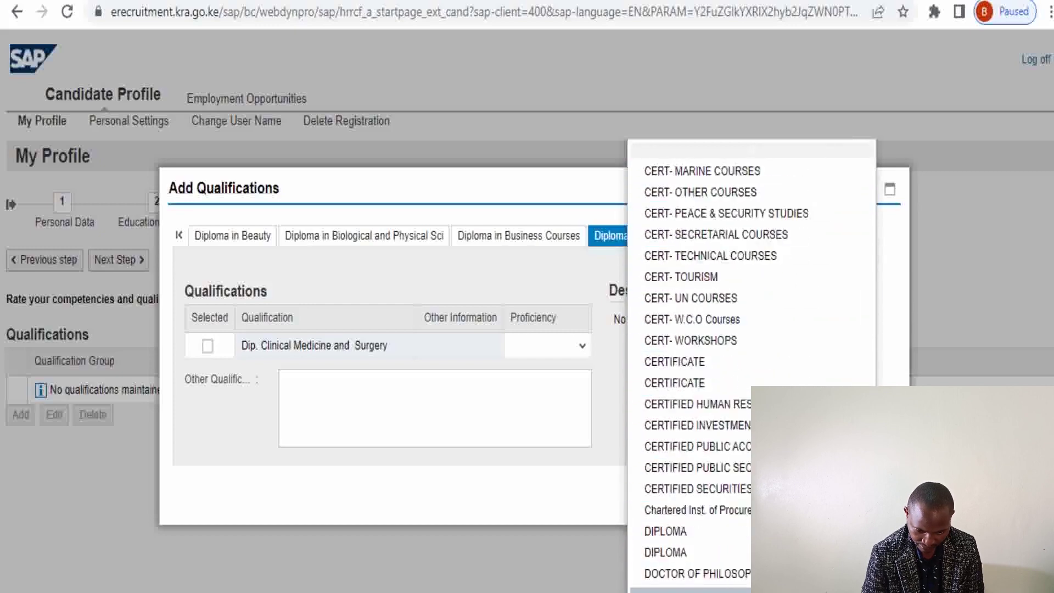
{"action": "scroll", "coordinate": [752, 362], "scroll_direction": "down", "scroll_amount": 4}
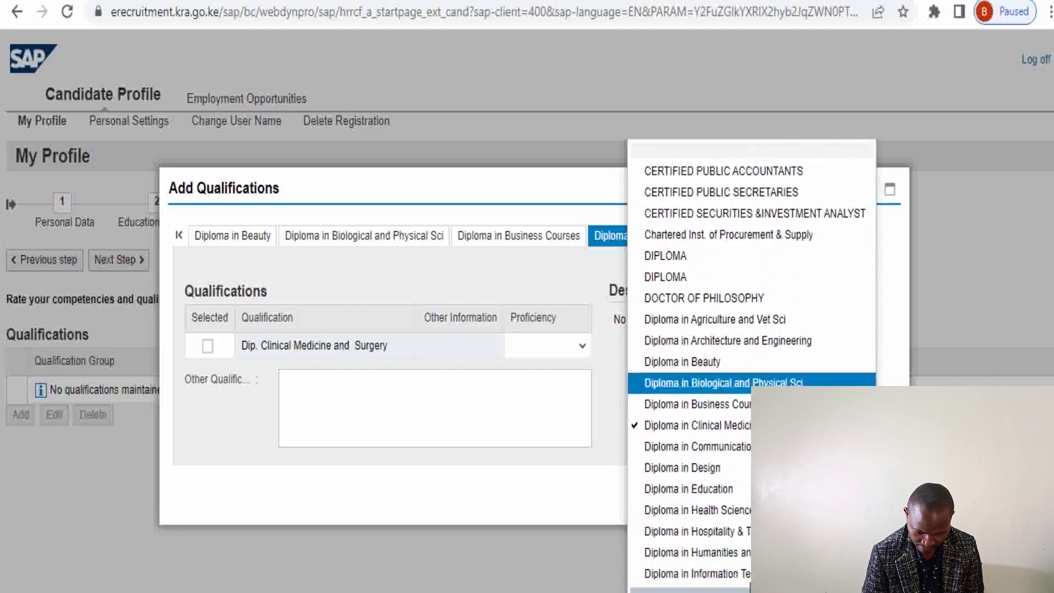
{"action": "scroll", "coordinate": [748, 588], "scroll_direction": "down", "scroll_amount": 1}
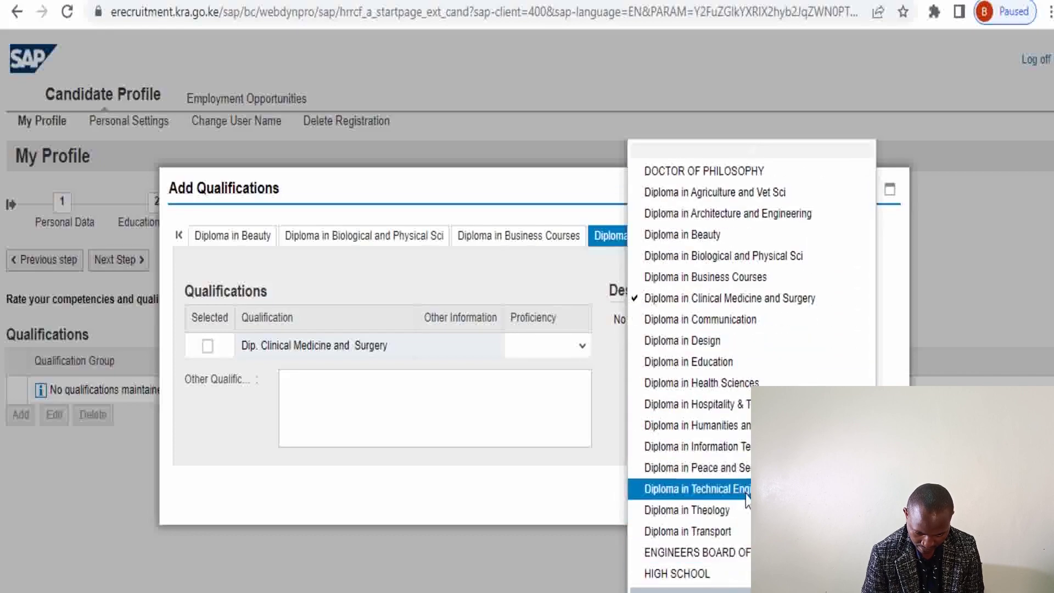
{"action": "left_click", "coordinate": [746, 489]}
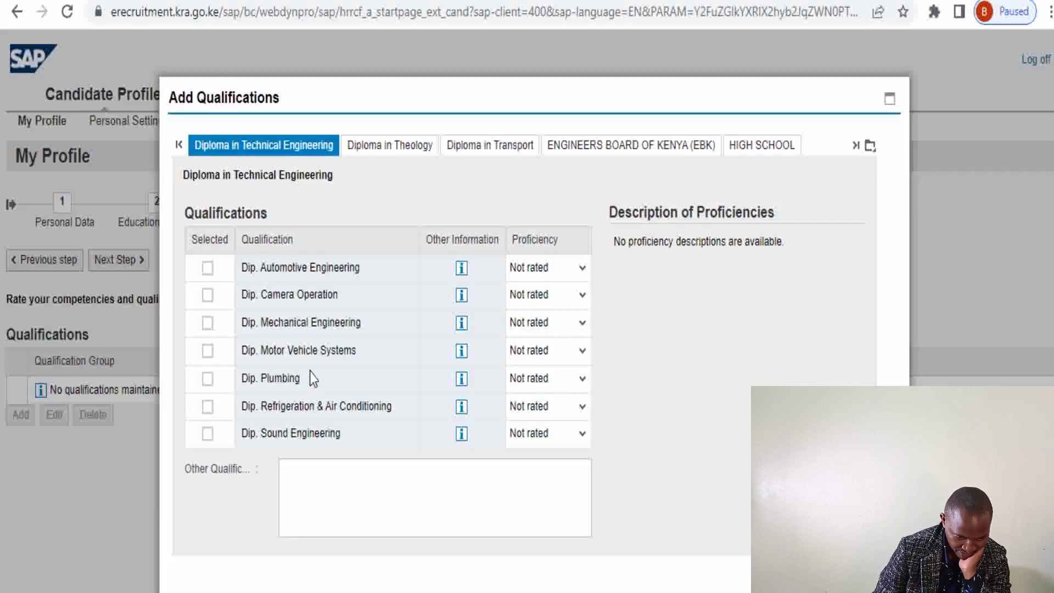
Enter Diploma in Electrical and Electronics Engineering as other qualification, Not rated, and continue
{"action": "left_click", "coordinate": [317, 468]}
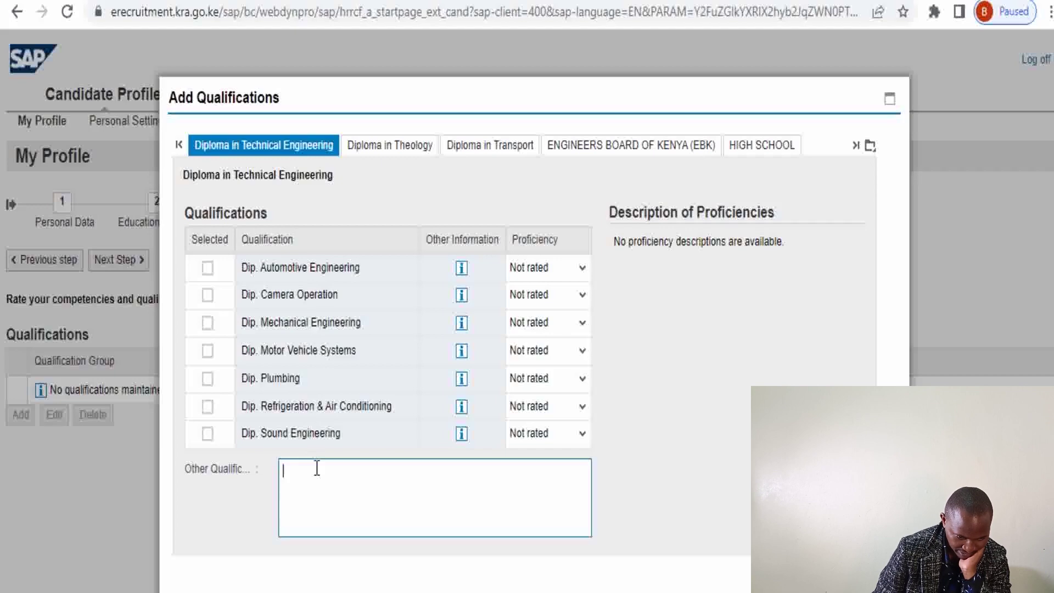
{"action": "type", "text": "Di"}
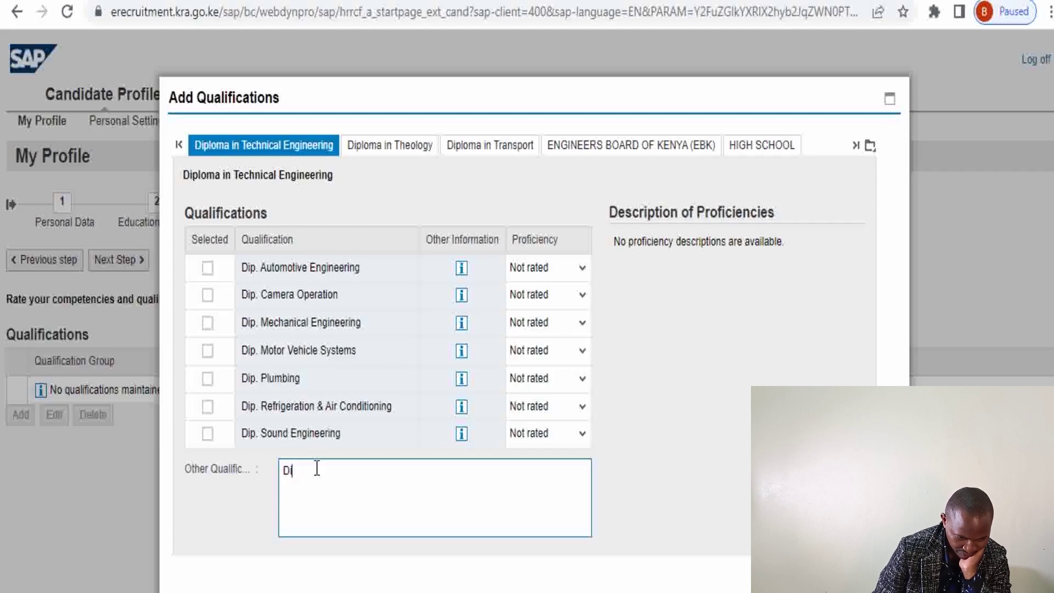
{"action": "type", "text": "ploma"}
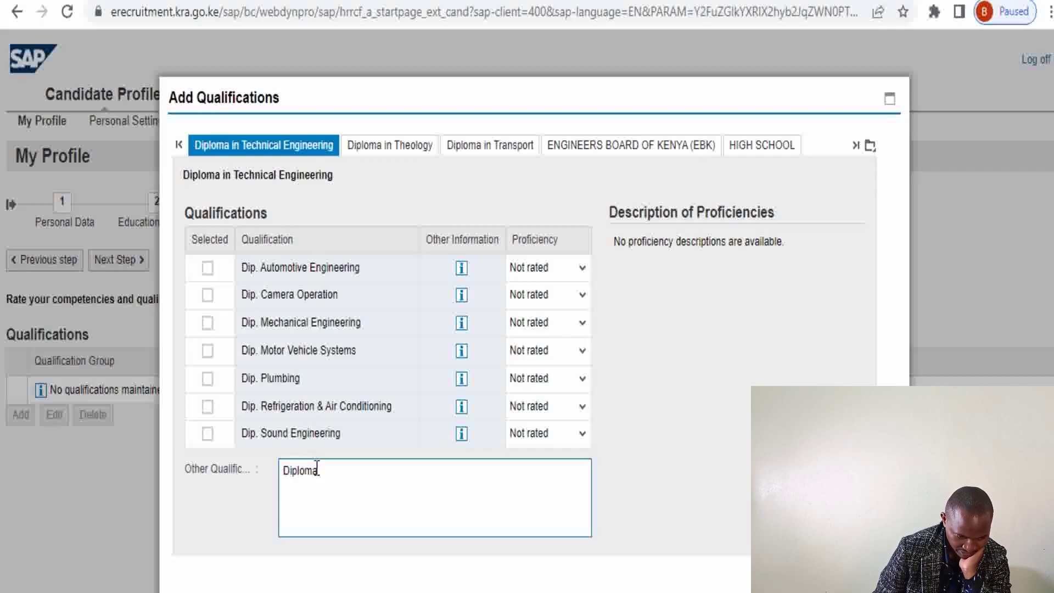
{"action": "type", "text": " In"}
{"action": "key", "text": "BackSpace"}
{"action": "type", "text": "in"}
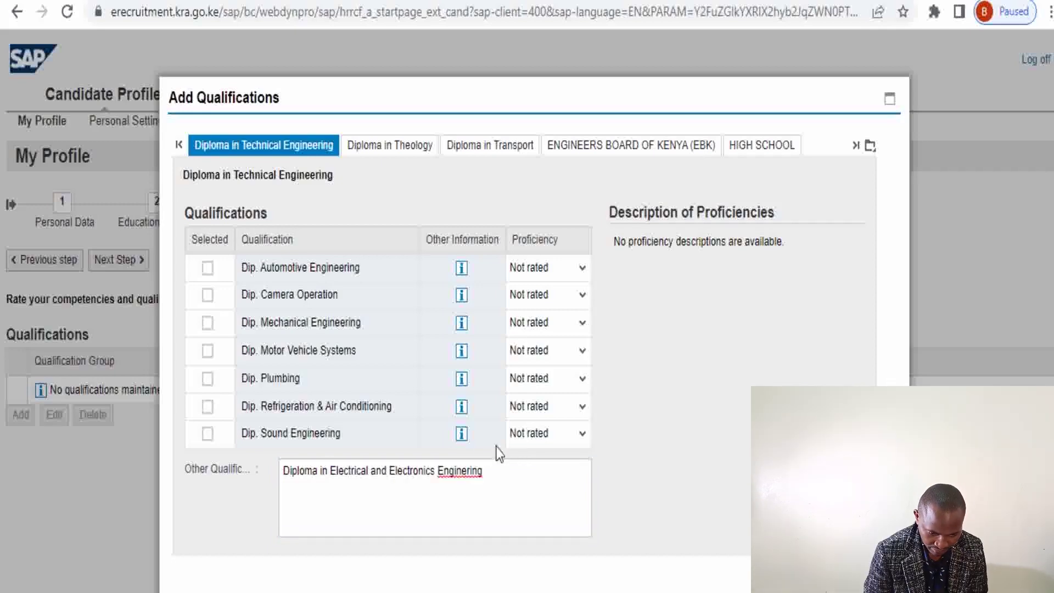
{"action": "left_click", "coordinate": [466, 470]}
{"action": "type", "text": "e"}
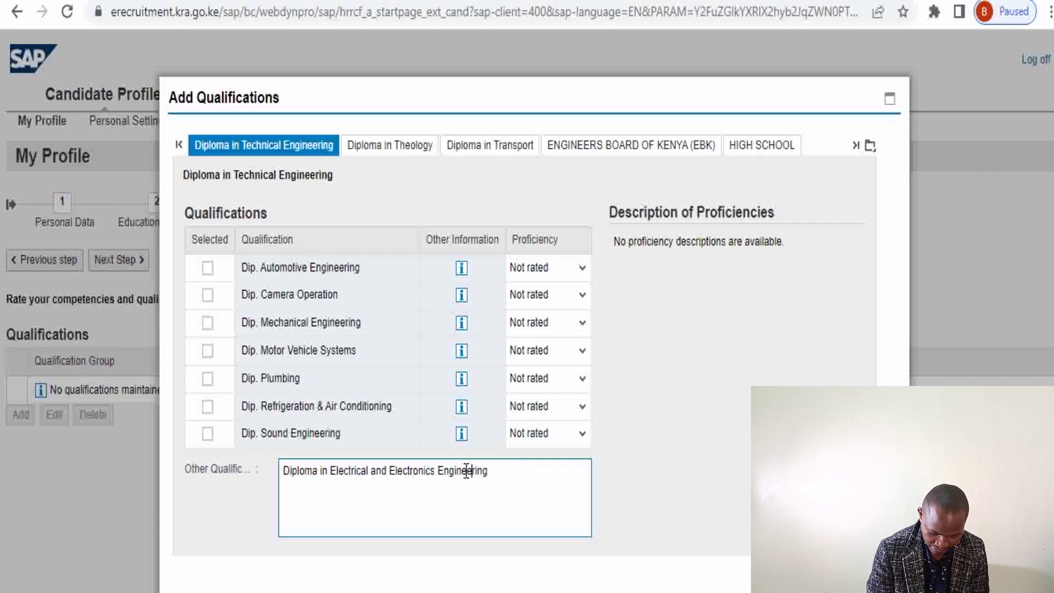
{"action": "left_click", "coordinate": [716, 444]}
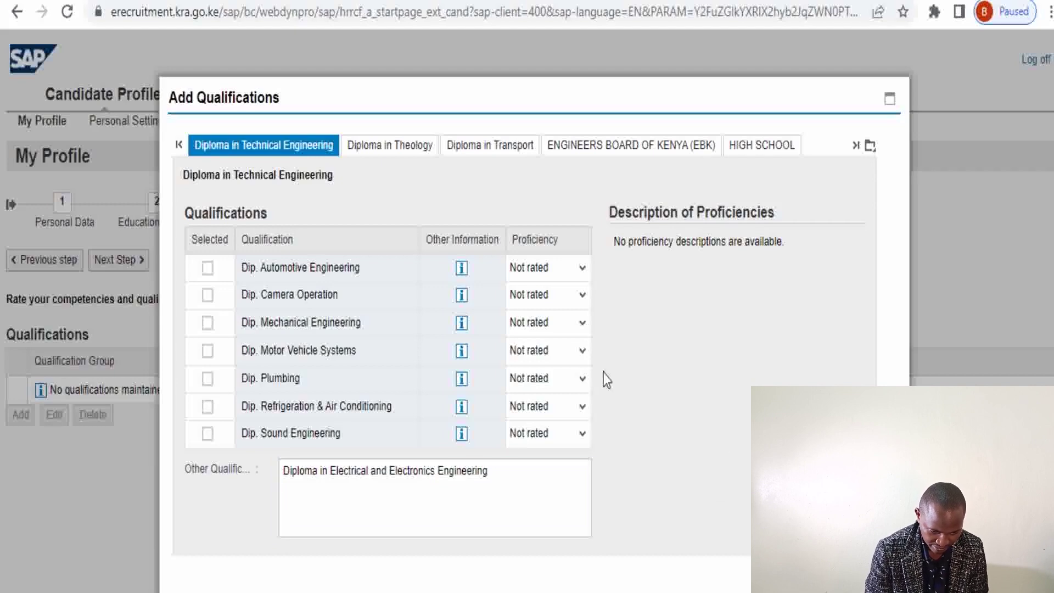
{"action": "left_click", "coordinate": [581, 270]}
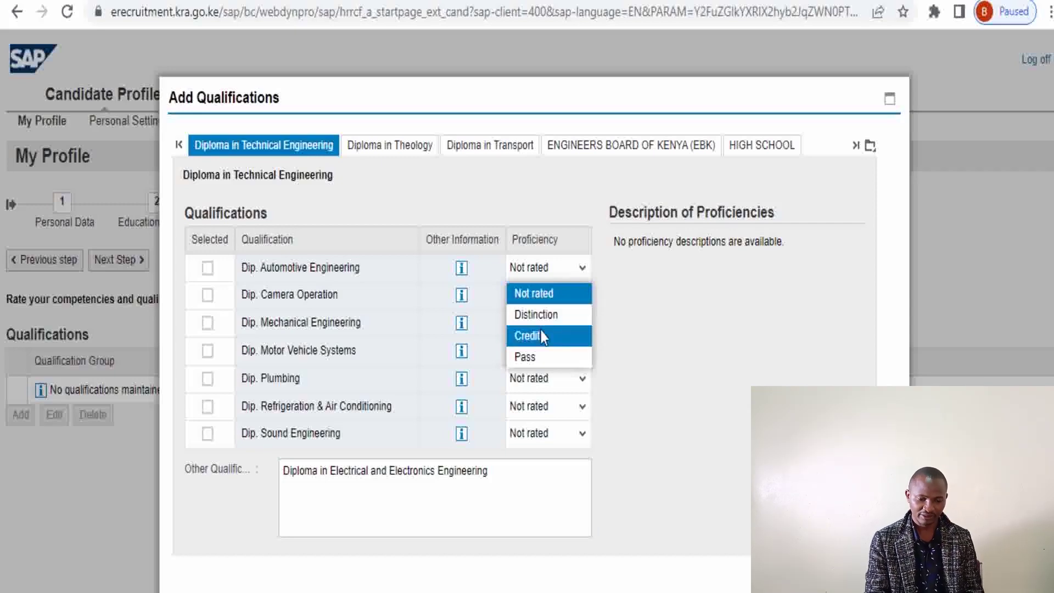
{"action": "left_click", "coordinate": [732, 333]}
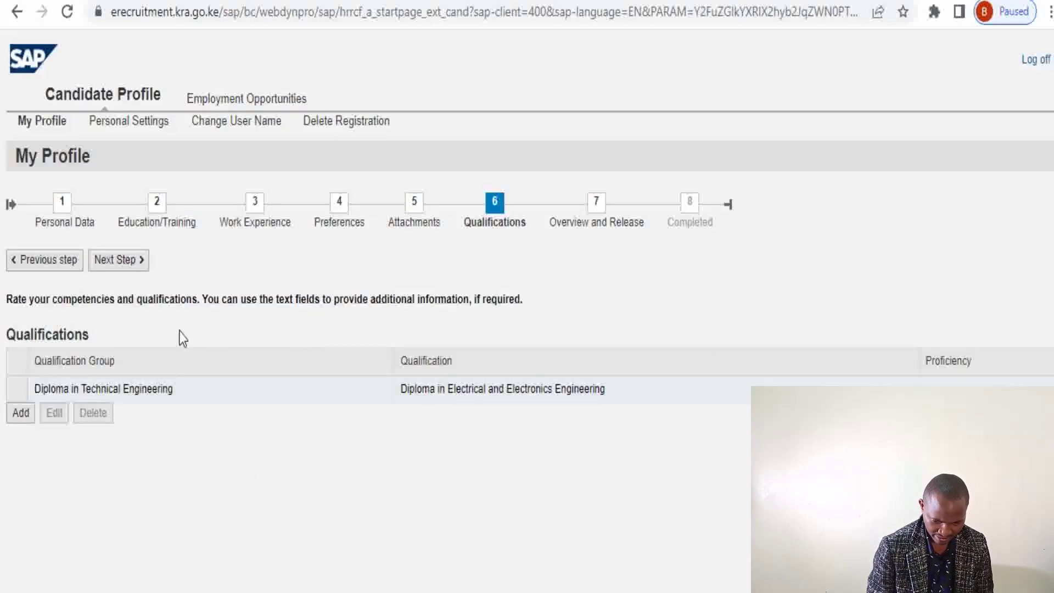
{"action": "left_click", "coordinate": [133, 261]}
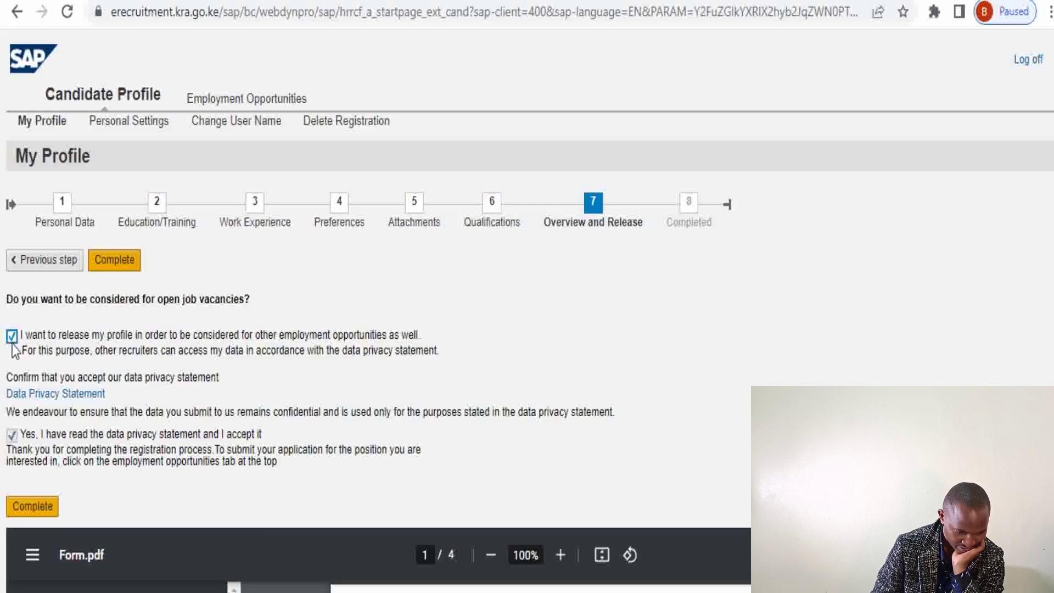
Uncheck profile release to other recruiters and complete, locking the candidate profile
{"action": "left_click", "coordinate": [8, 340]}
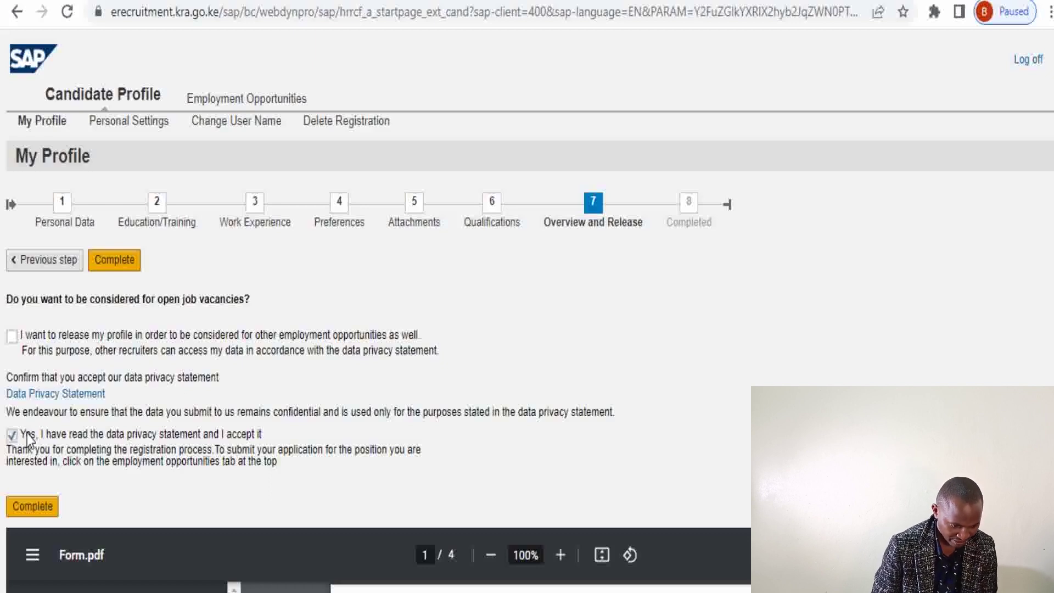
{"action": "left_click", "coordinate": [34, 508]}
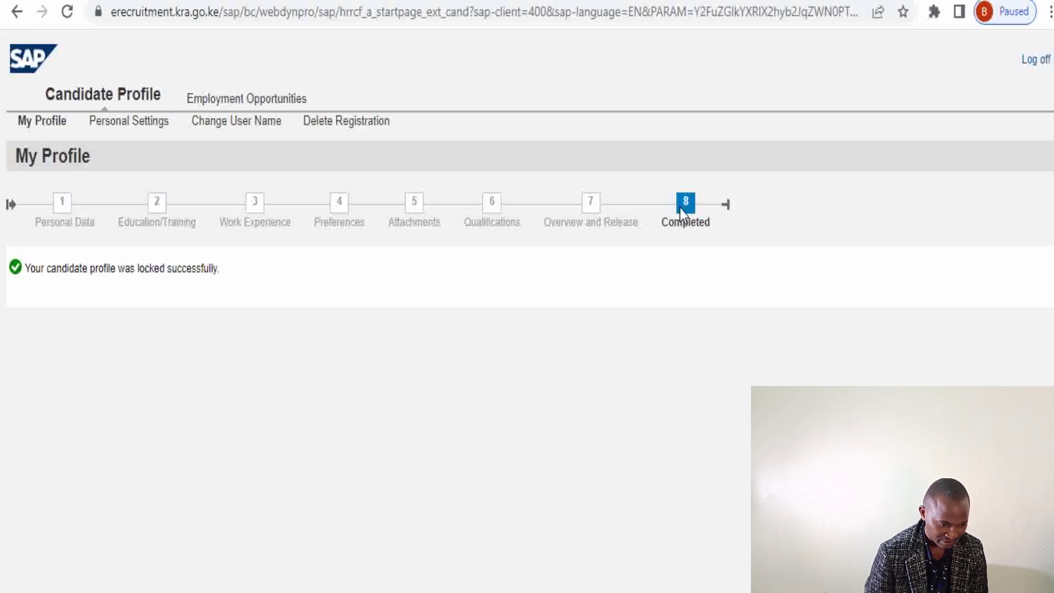
Review the Education/Training, Work Experience, Preferences and CV steps, then open Personal Settings
{"action": "left_click", "coordinate": [160, 211]}
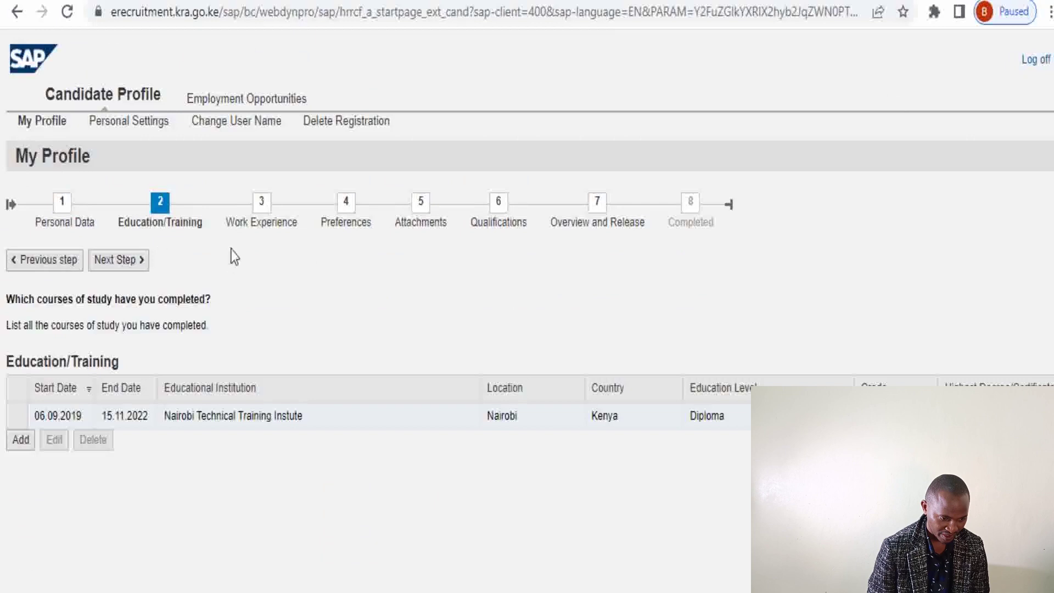
{"action": "left_click", "coordinate": [258, 220]}
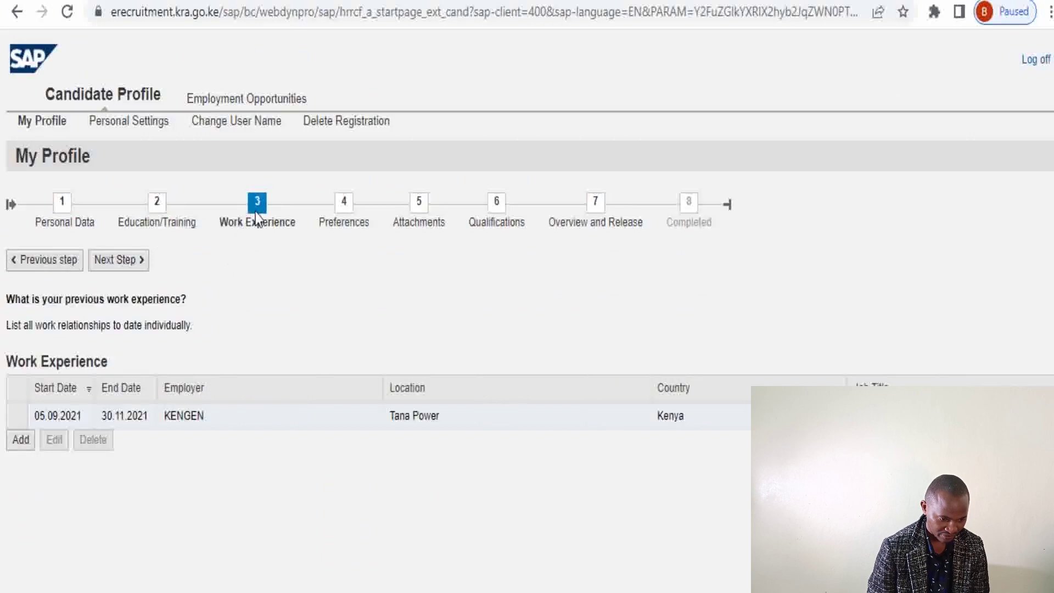
{"action": "left_click", "coordinate": [358, 206]}
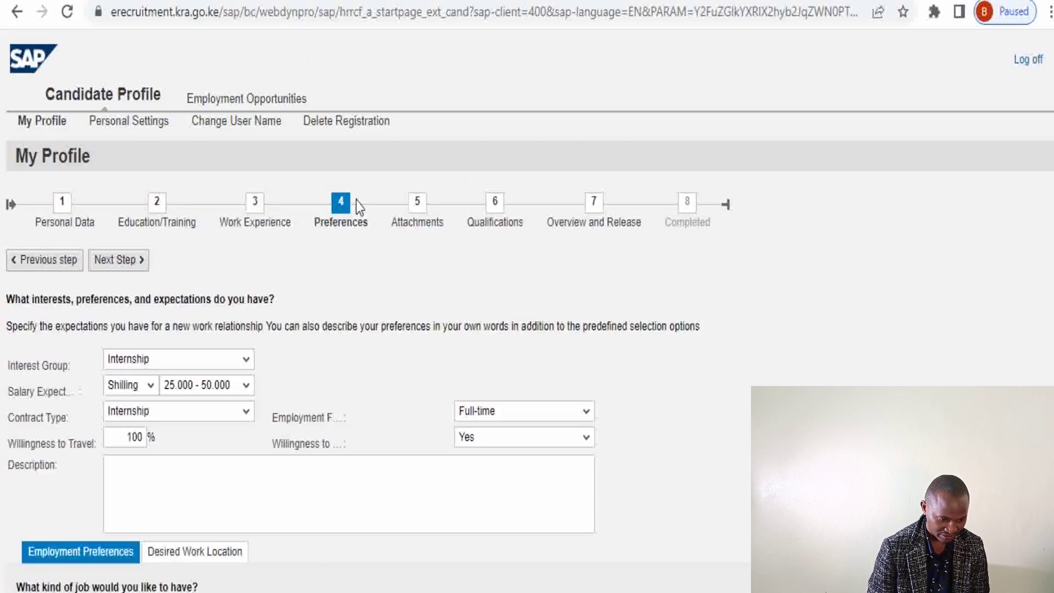
{"action": "left_click", "coordinate": [426, 205]}
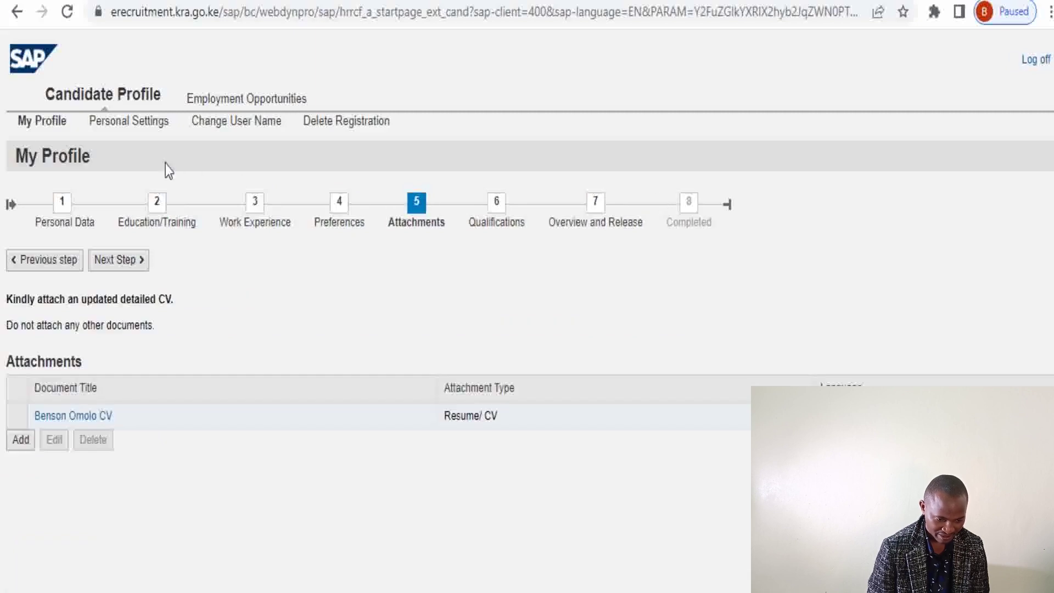
{"action": "left_click", "coordinate": [140, 127]}
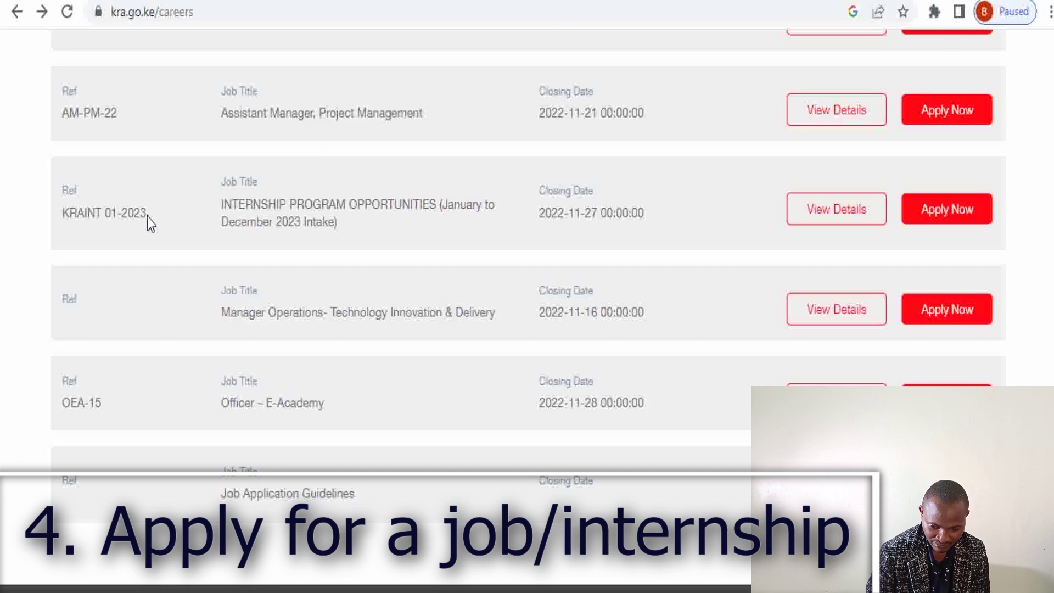
Copy the KRAINT 01-2023 reference from the careers page and go forward to E-Recruitment job search
{"action": "left_click_drag", "start_coordinate": [147, 216], "coordinate": [71, 216]}
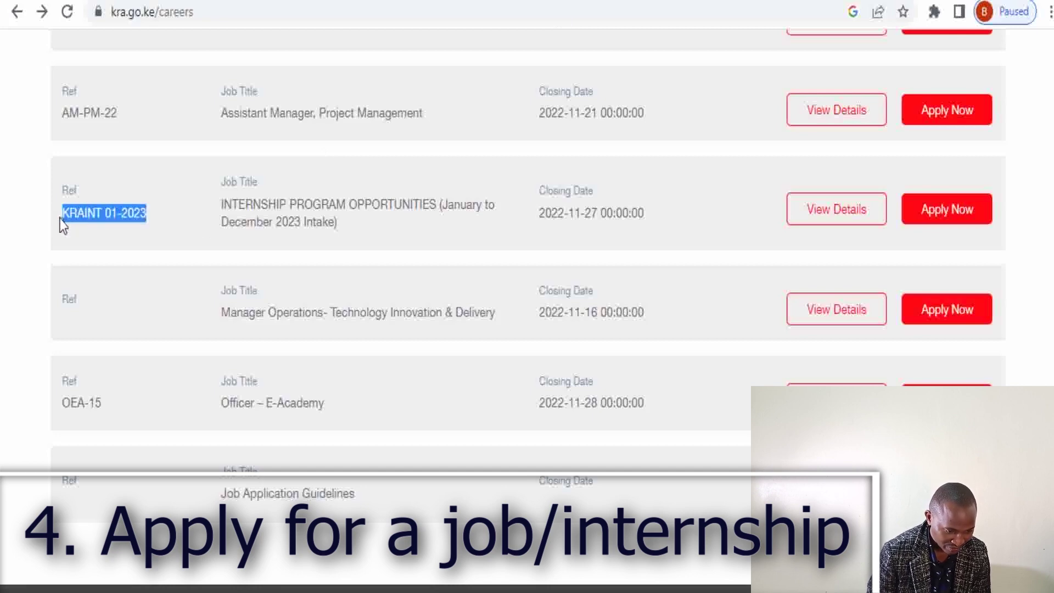
{"action": "right_click", "coordinate": [80, 213]}
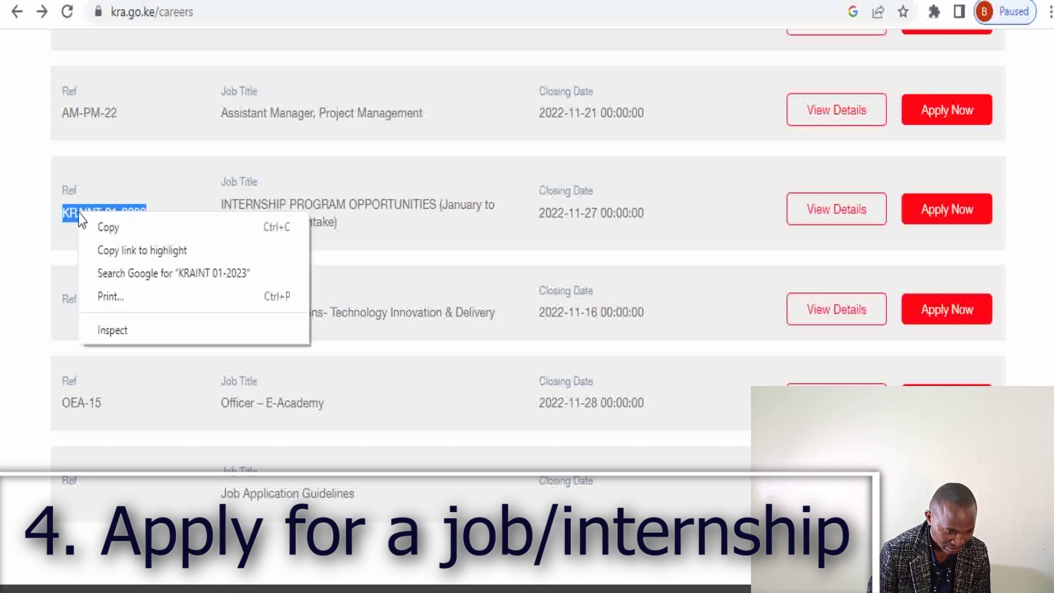
{"action": "left_click", "coordinate": [107, 232]}
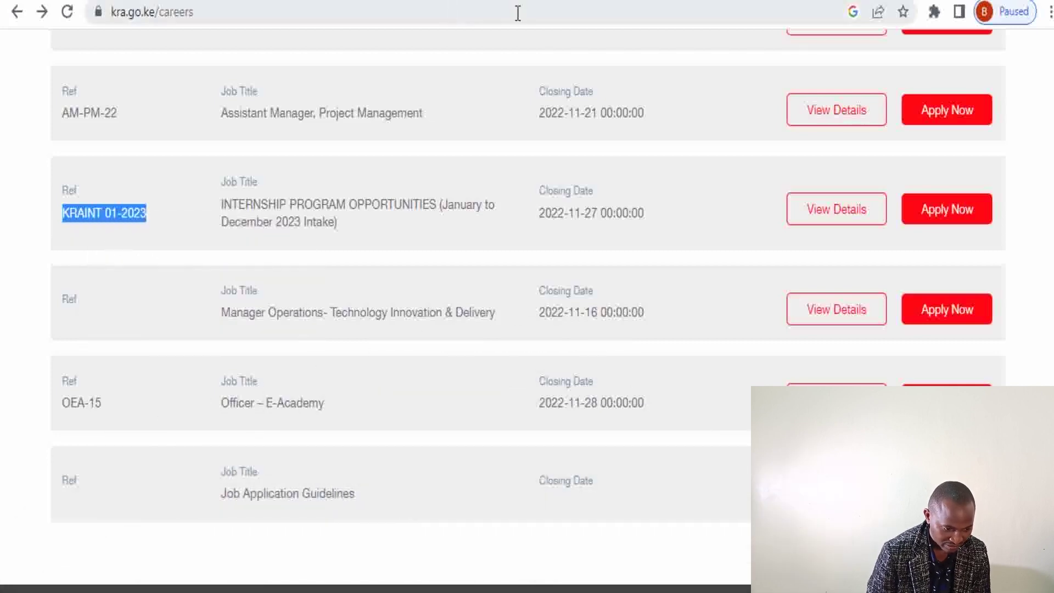
{"action": "key", "text": "alt+Right"}
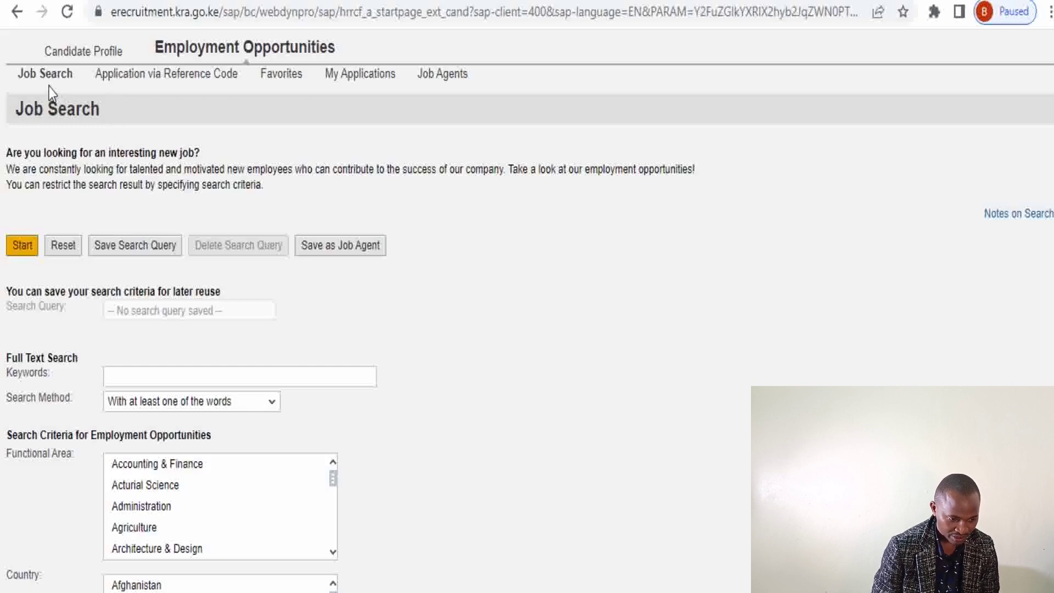
On Application via Reference Code, paste KRAINT 01-2023 into the reference code field
{"action": "left_click", "coordinate": [119, 85]}
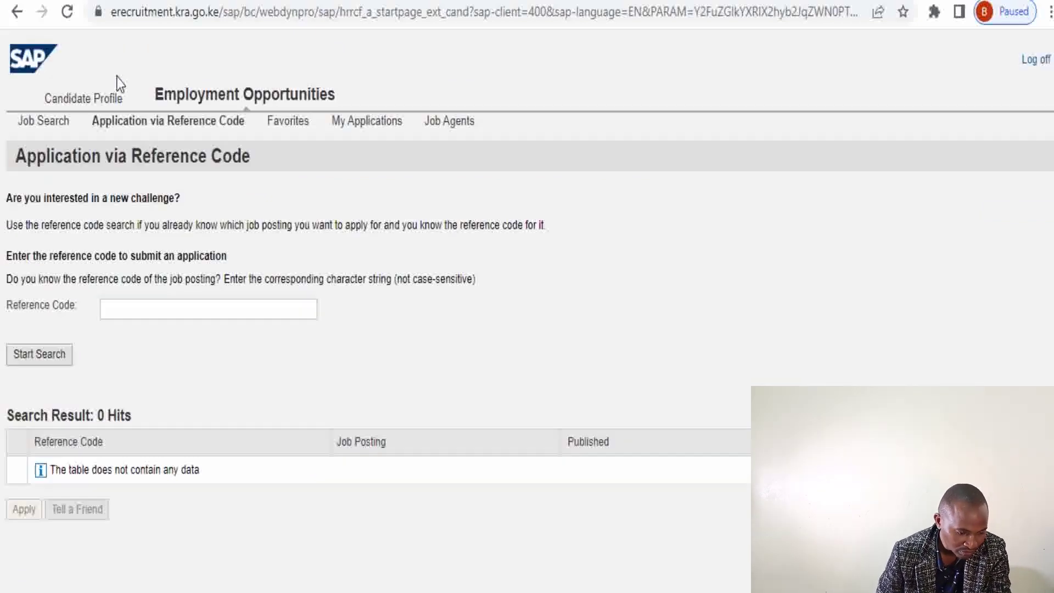
{"action": "left_click", "coordinate": [145, 312]}
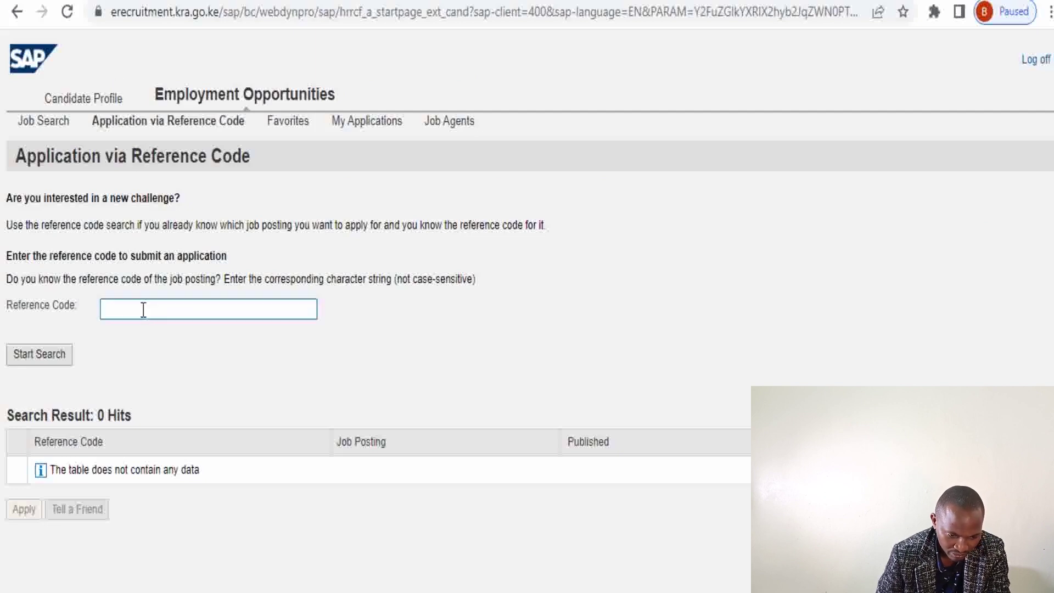
{"action": "right_click", "coordinate": [143, 310]}
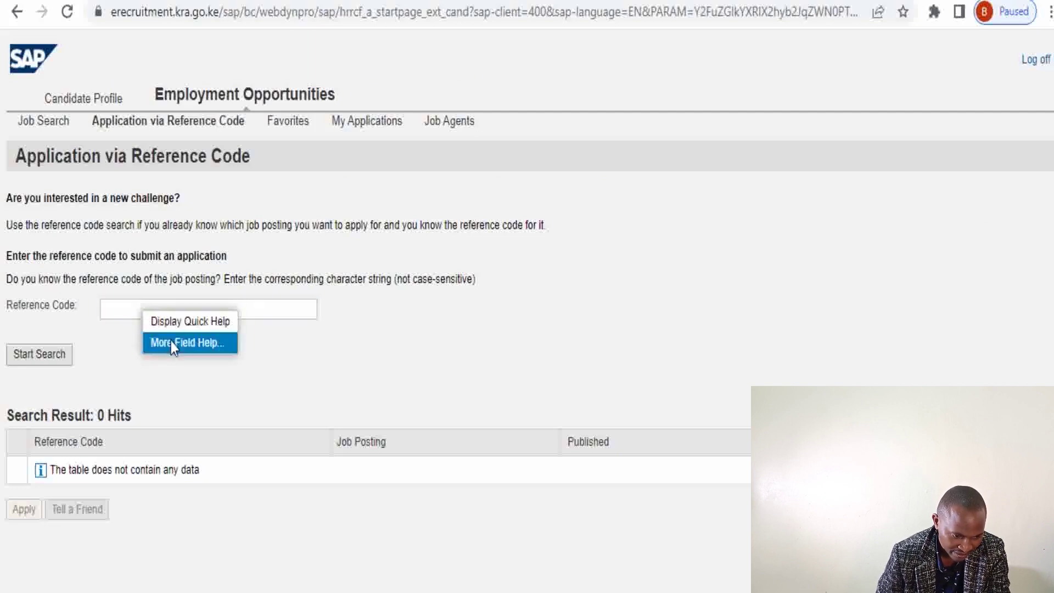
{"action": "left_click", "coordinate": [130, 309]}
{"action": "right_click", "coordinate": [131, 308]}
{"action": "left_click", "coordinate": [120, 309]}
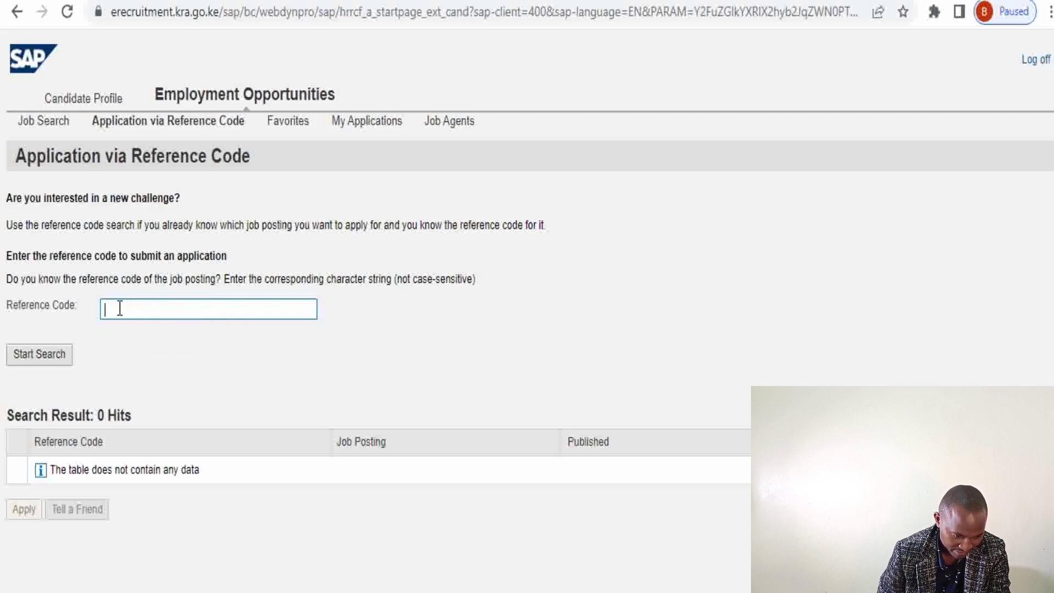
{"action": "key", "text": "ctrl+v"}
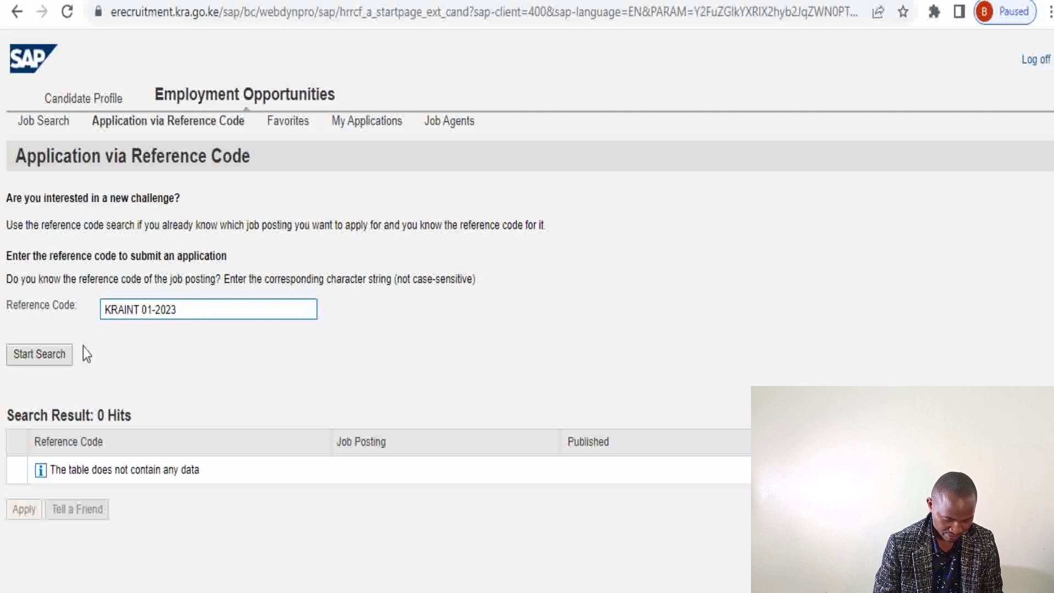
Search for KRAINT 01-2023, select the internship posting and apply for it
{"action": "left_click", "coordinate": [48, 356]}
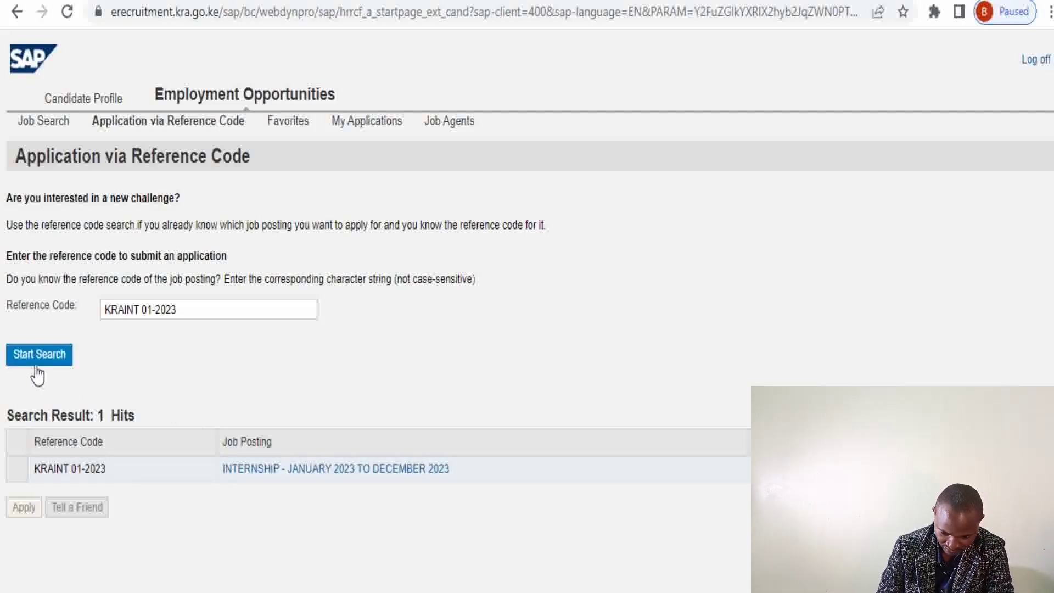
{"action": "left_click", "coordinate": [17, 470]}
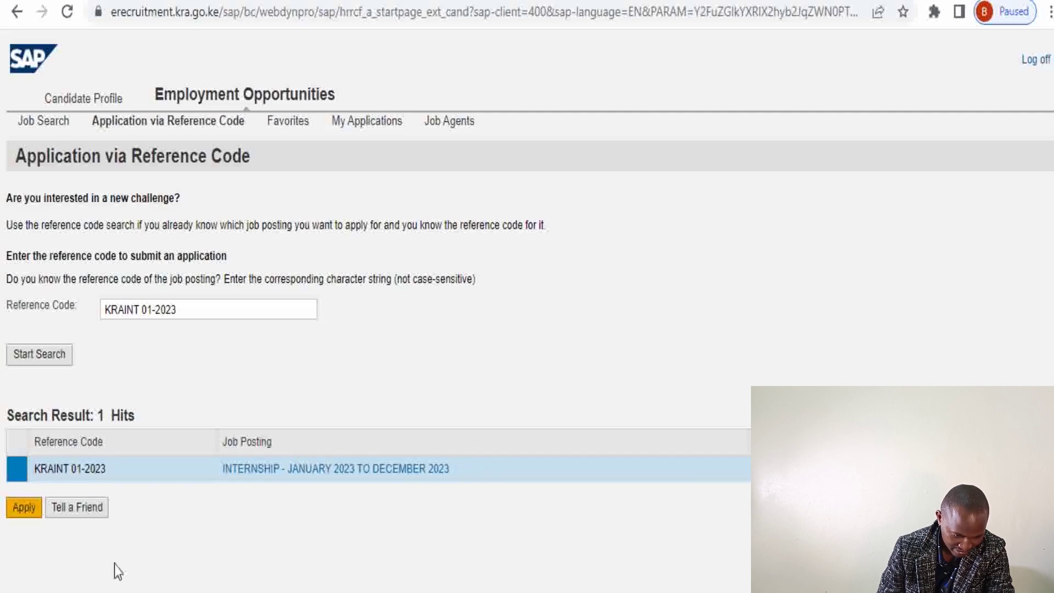
{"action": "left_click", "coordinate": [20, 510]}
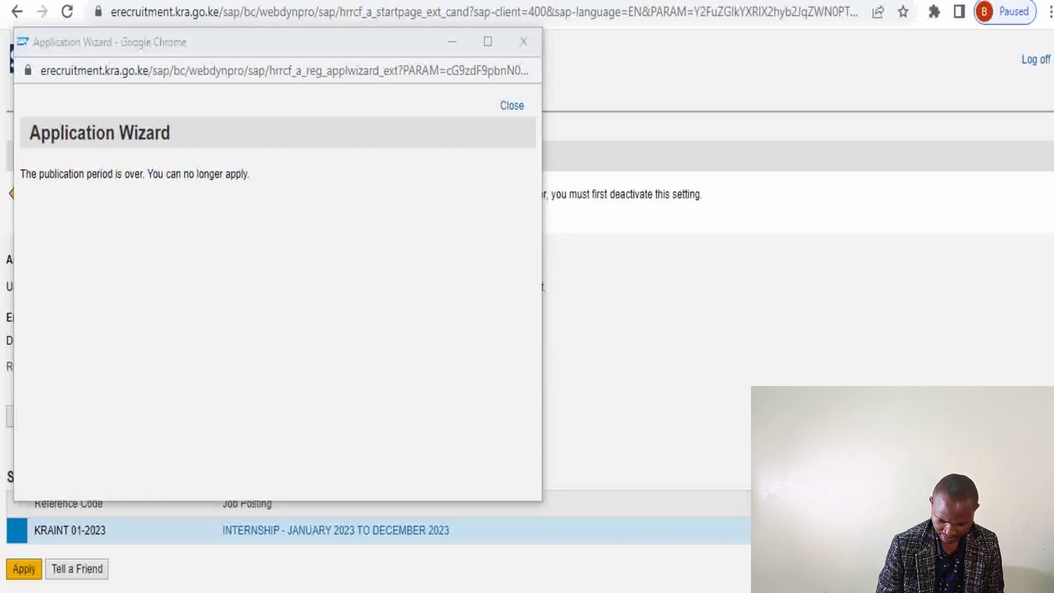
Read the publication-period-over message, then highlight the KRAINT 01-2023 reference on the careers page
{"action": "mouse_move", "coordinate": [16, 157]}
{"action": "left_mouse_down"}
{"action": "mouse_move", "coordinate": [47, 213]}
{"action": "mouse_move", "coordinate": [250, 195]}
{"action": "mouse_move", "coordinate": [318, 198]}
{"action": "mouse_move", "coordinate": [320, 213]}
{"action": "left_mouse_up"}
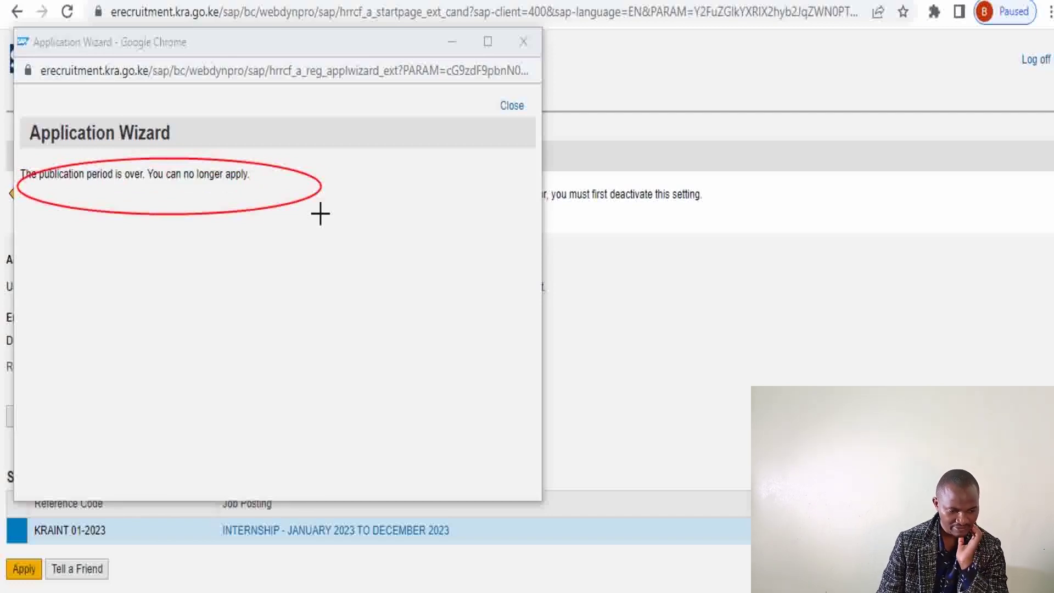
{"action": "left_click_drag", "start_coordinate": [145, 467], "coordinate": [66, 458]}
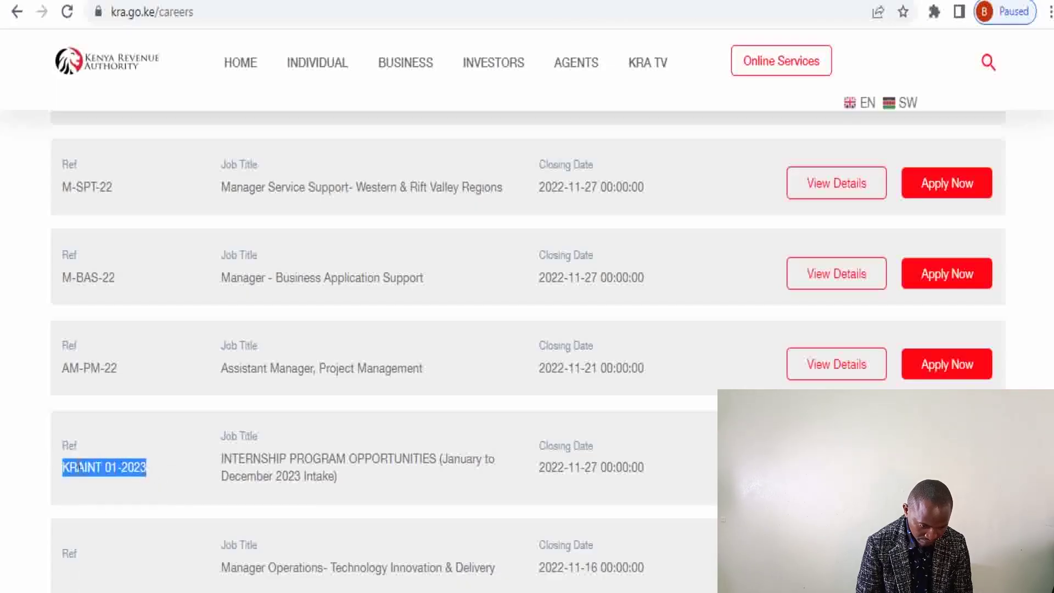
Copy the KRAINT 01-2023 reference and paste it into the portal's Reference Code field
{"action": "right_click", "coordinate": [79, 467]}
{"action": "left_click", "coordinate": [114, 482]}
{"action": "left_click", "coordinate": [628, 4]}
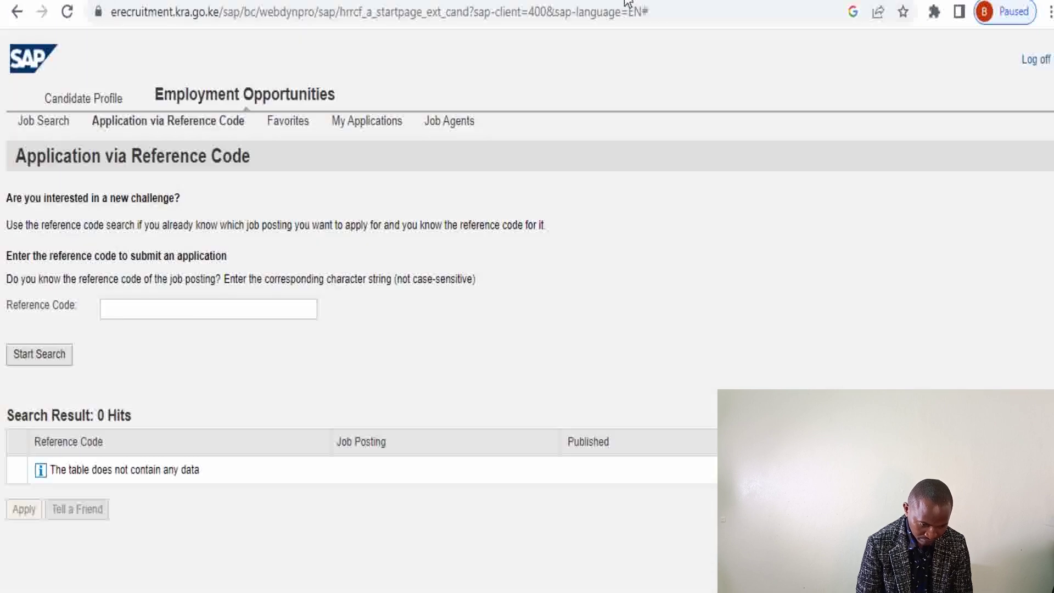
{"action": "left_click", "coordinate": [137, 314]}
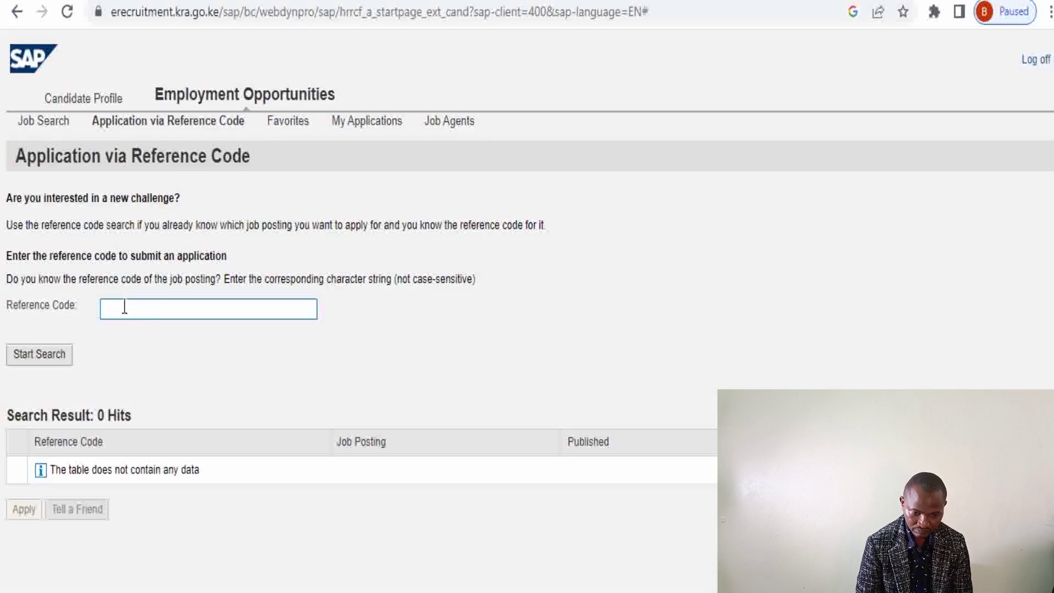
{"action": "right_click", "coordinate": [125, 310]}
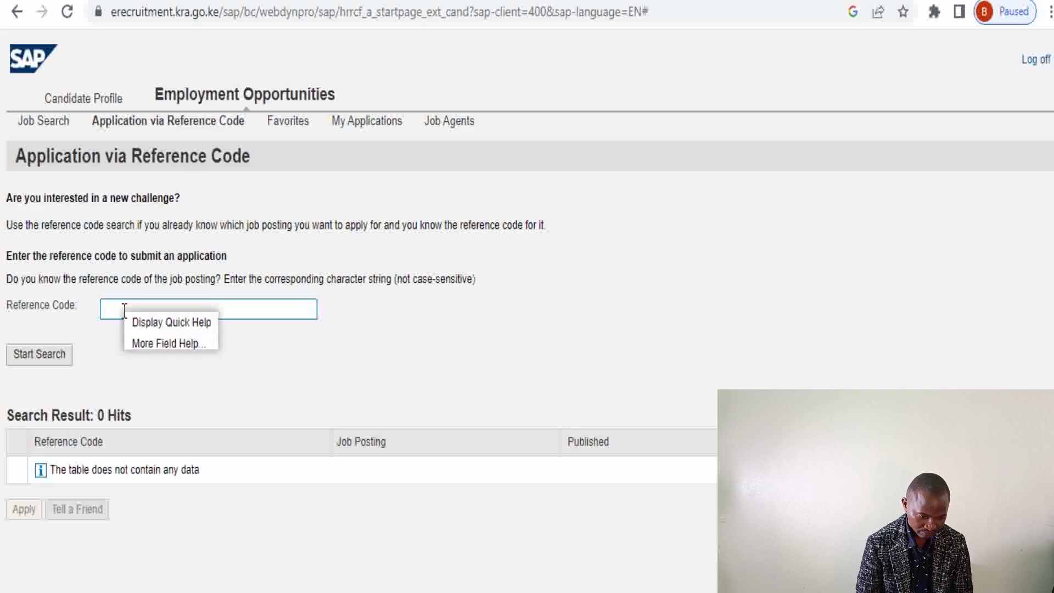
{"action": "left_click", "coordinate": [108, 310]}
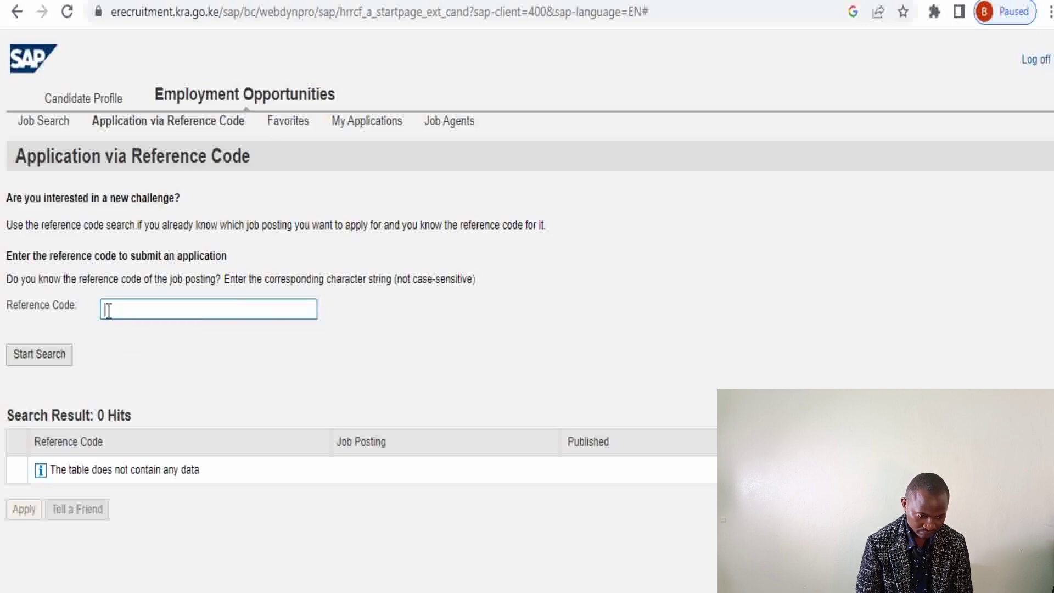
{"action": "key", "text": "ctrl+v"}
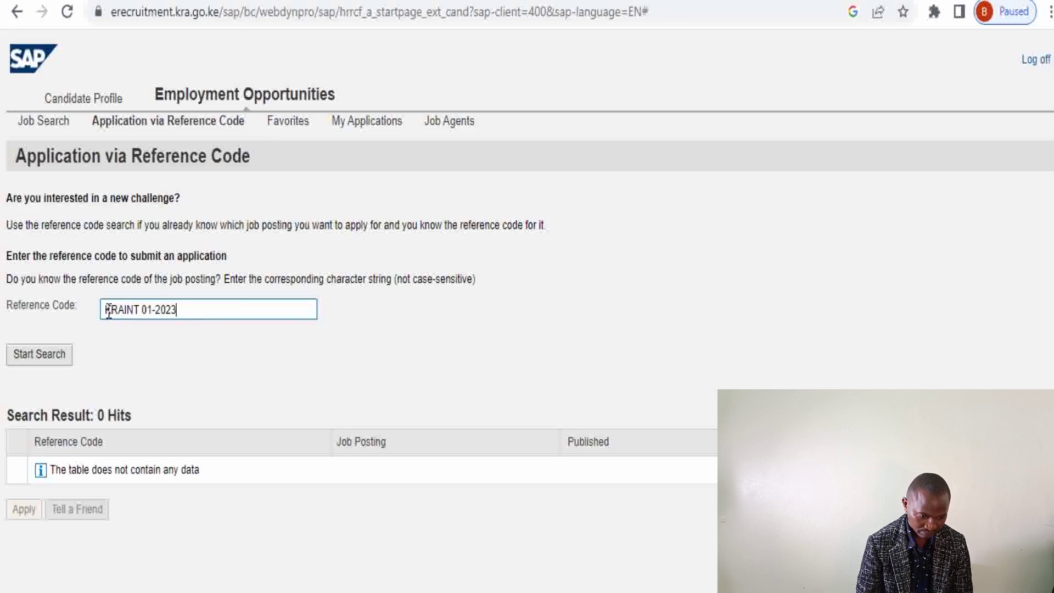
Search the reference code, pick the 2023 internship posting and start the application
{"action": "left_click", "coordinate": [31, 358]}
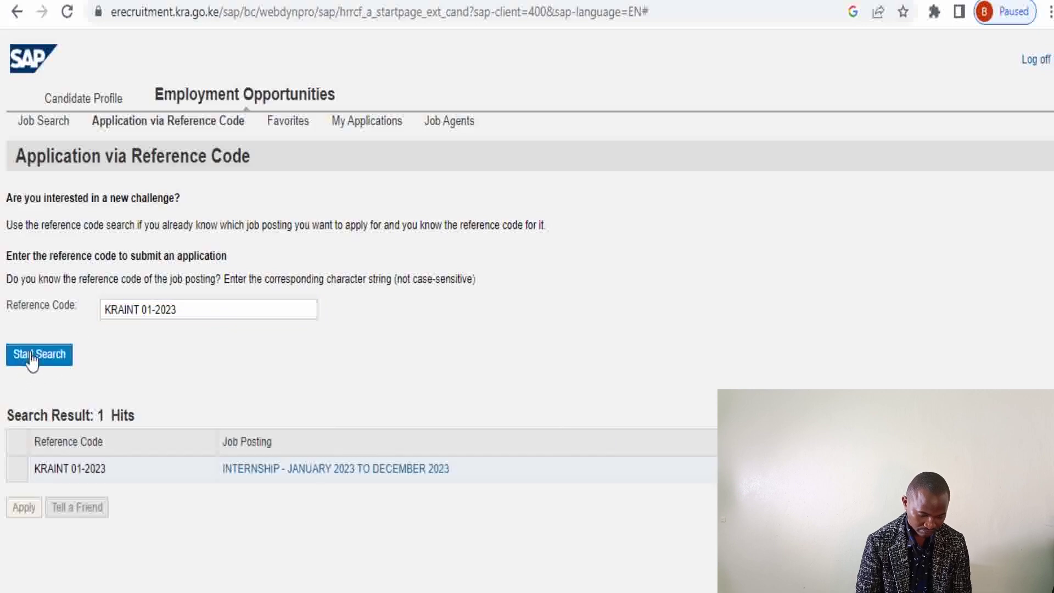
{"action": "left_click", "coordinate": [17, 471]}
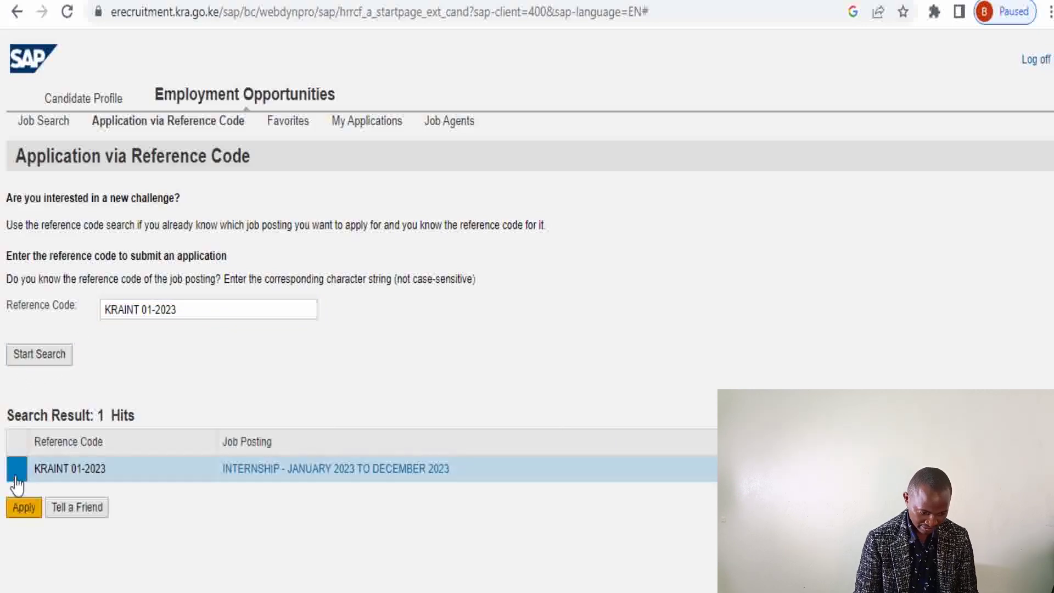
{"action": "left_click", "coordinate": [20, 508]}
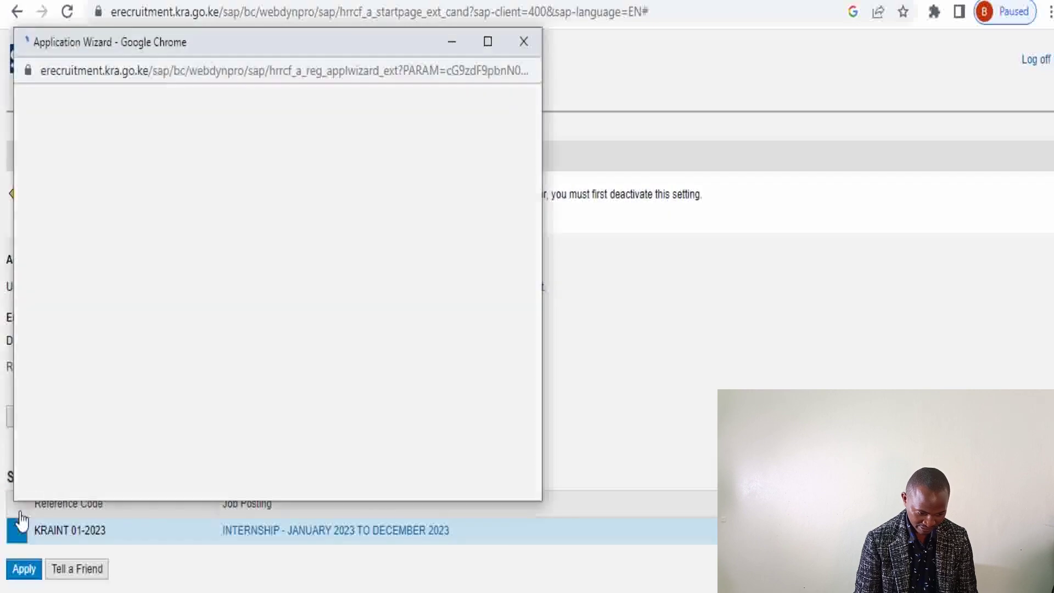
Advance the wizard past personal data, work experience and preferences to the attachments step
{"action": "scroll", "coordinate": [525, 325], "scroll_direction": "down", "scroll_amount": 6}
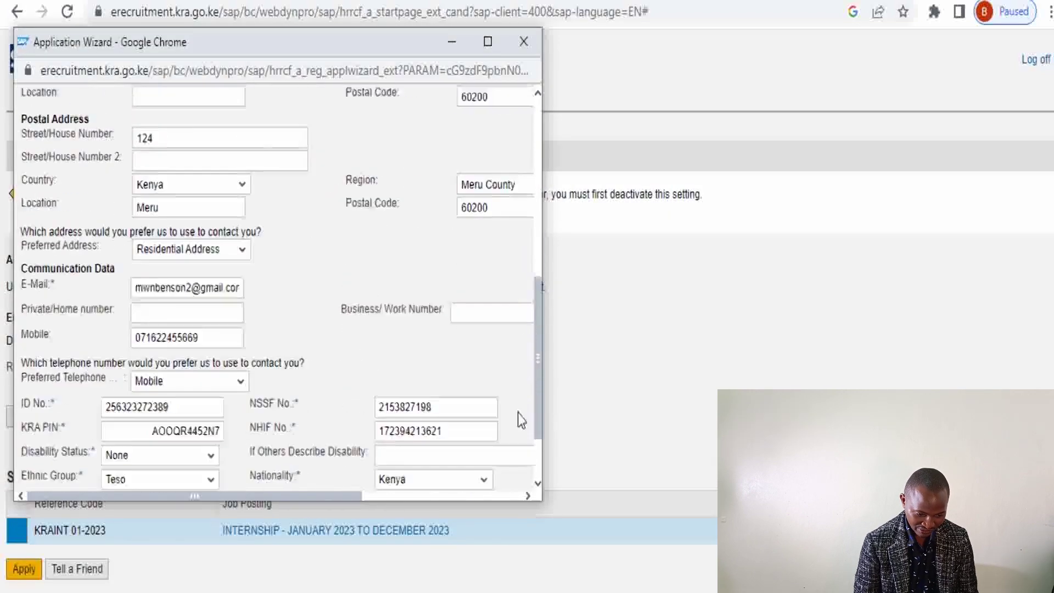
{"action": "left_click_drag", "start_coordinate": [538, 405], "coordinate": [544, 160]}
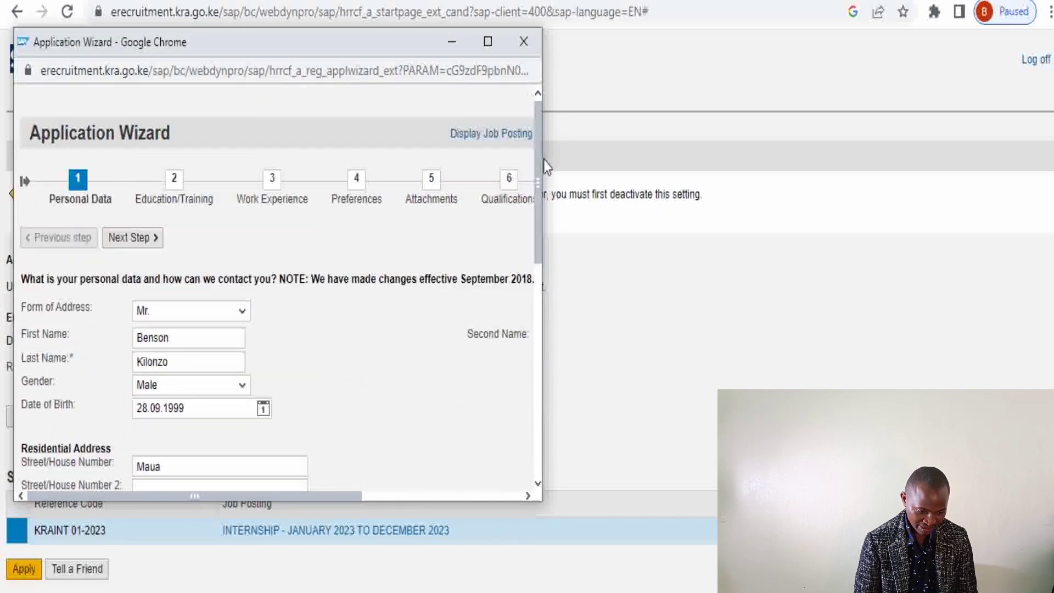
{"action": "left_click", "coordinate": [126, 238]}
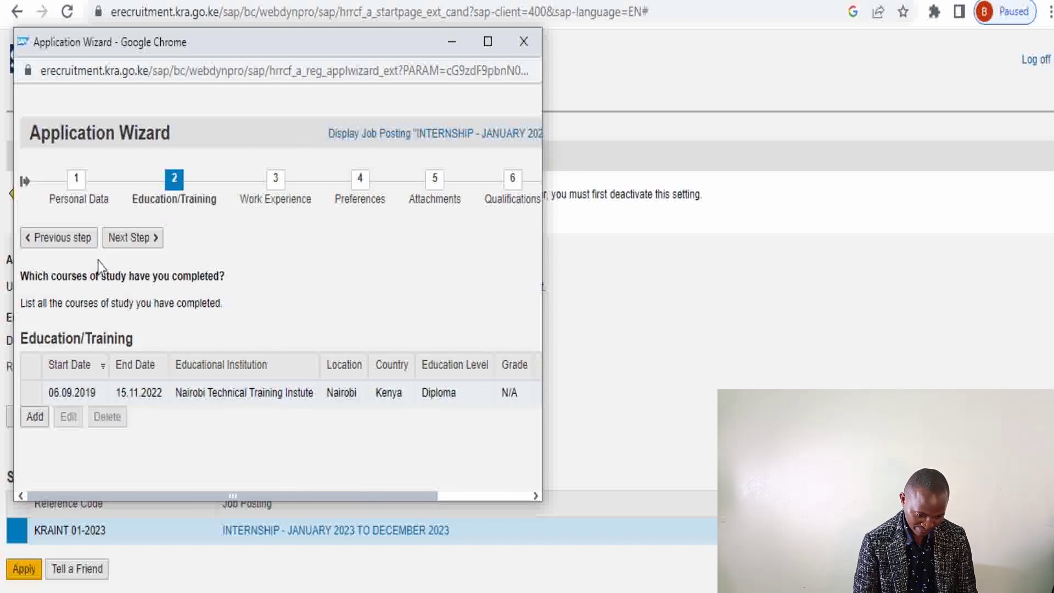
{"action": "left_click", "coordinate": [135, 246]}
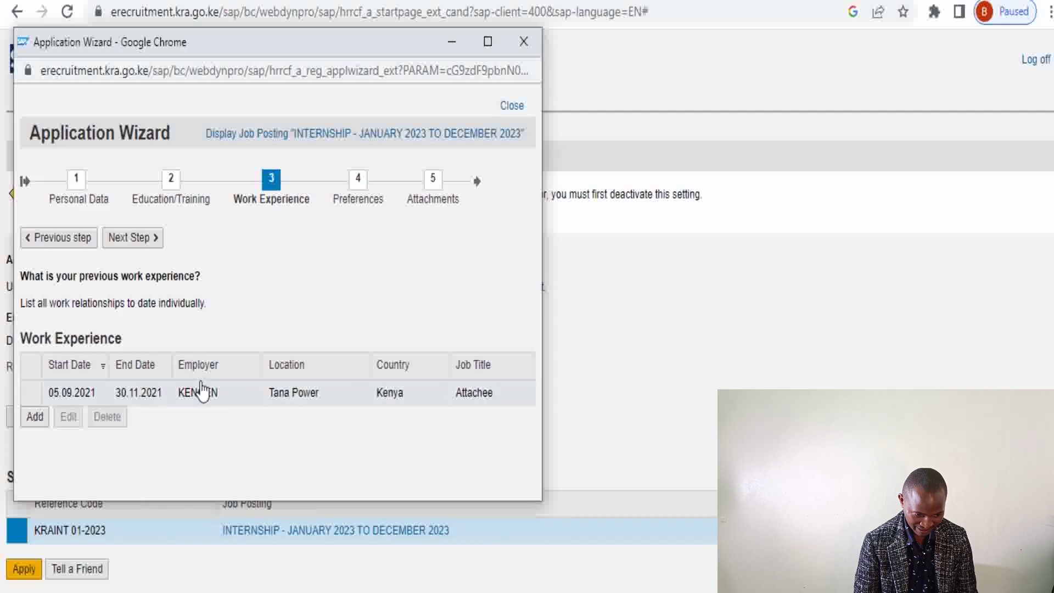
{"action": "left_click", "coordinate": [141, 246]}
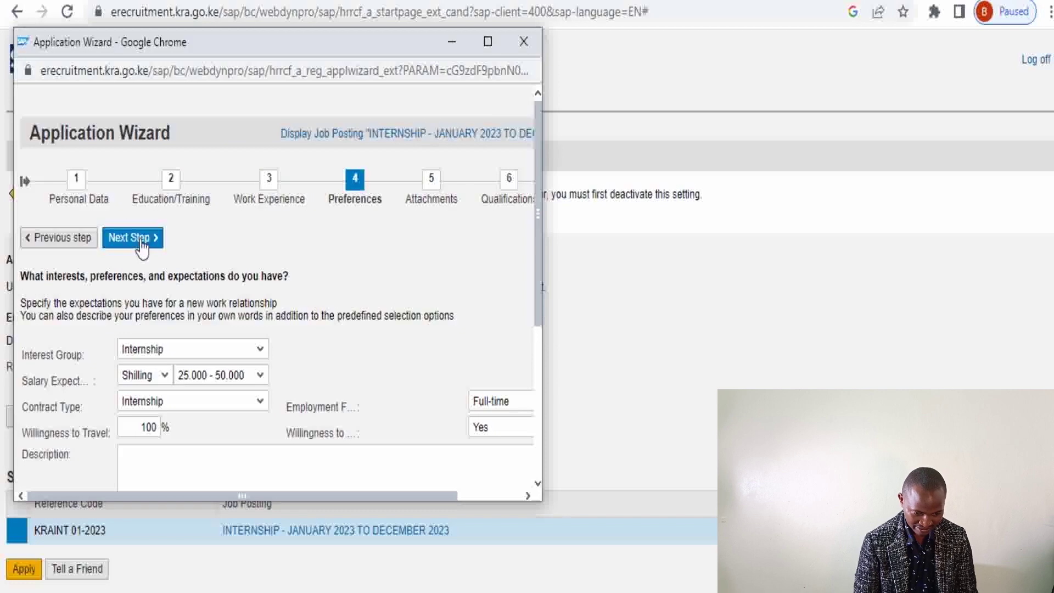
{"action": "left_click", "coordinate": [141, 245]}
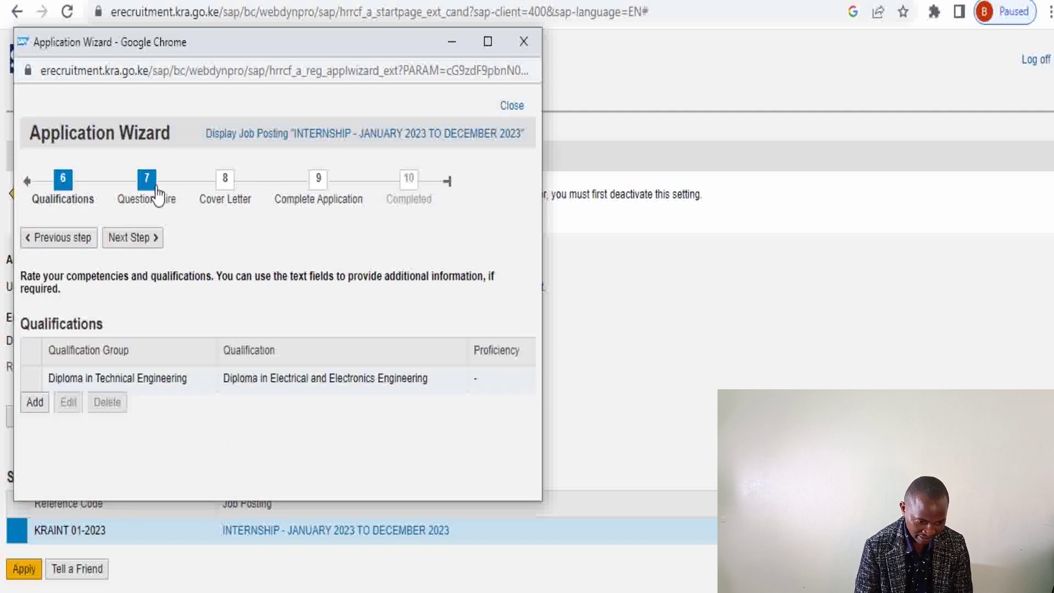
In the Questionnaire, answer age as 20-24 Years and continue to the cover letter step
{"action": "left_click", "coordinate": [157, 195]}
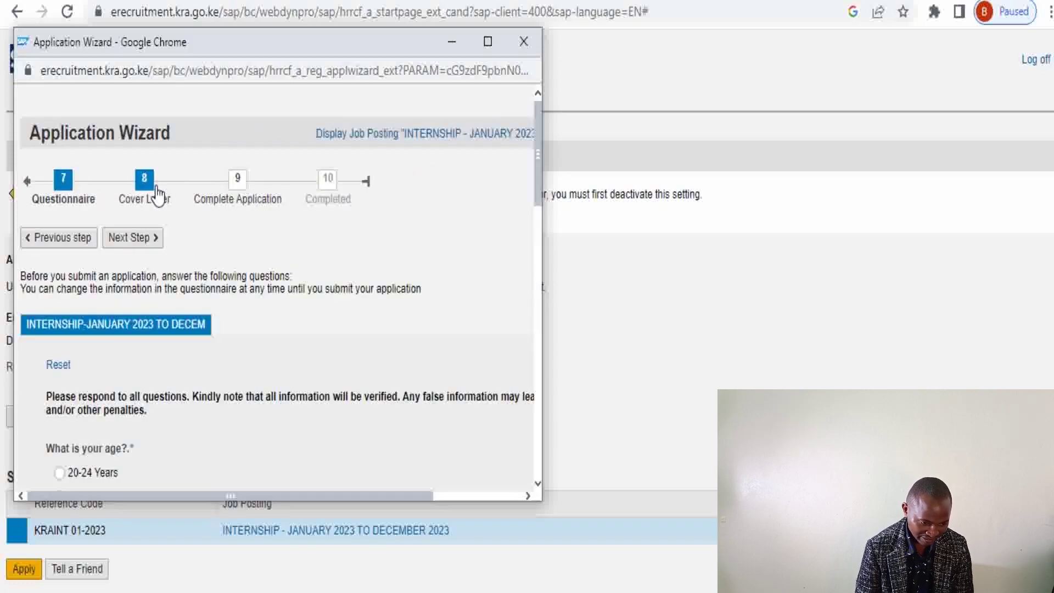
{"action": "left_click_drag", "start_coordinate": [538, 196], "coordinate": [534, 249]}
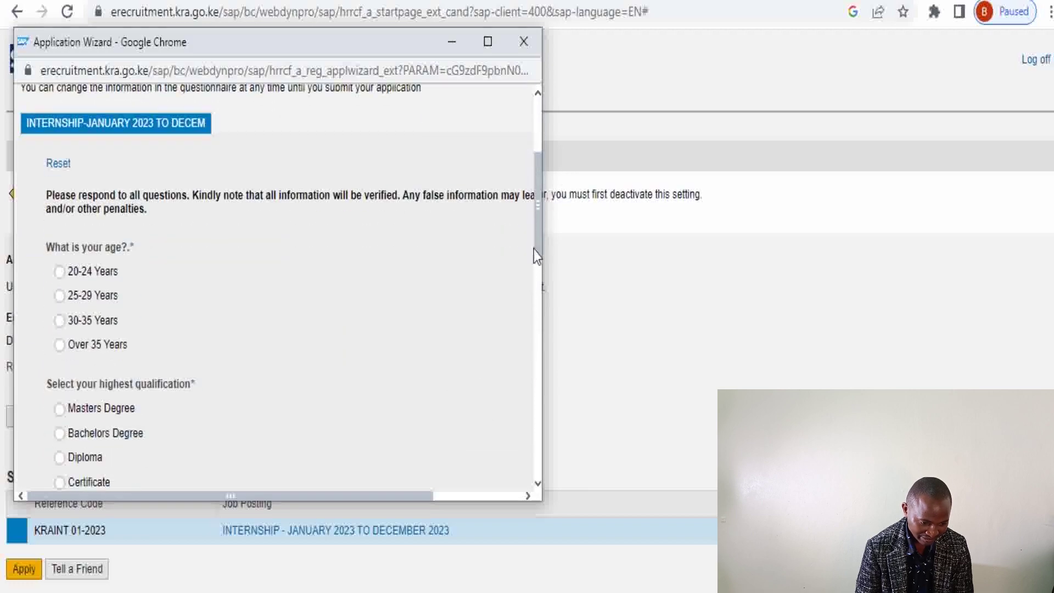
{"action": "left_click", "coordinate": [60, 272]}
{"action": "scroll", "coordinate": [67, 436], "scroll_direction": "up", "scroll_amount": 4}
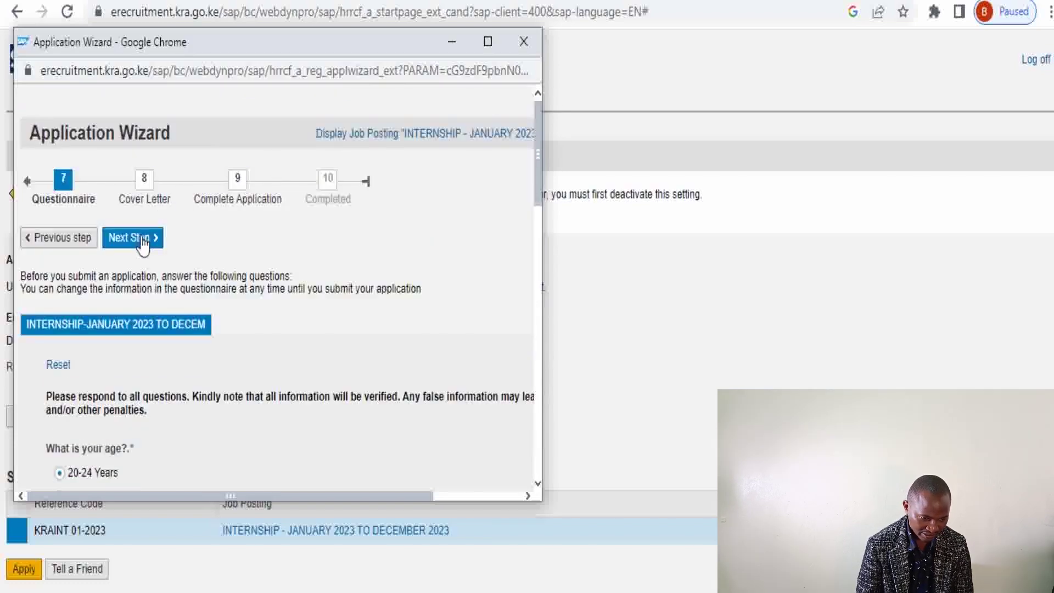
{"action": "left_click", "coordinate": [144, 241]}
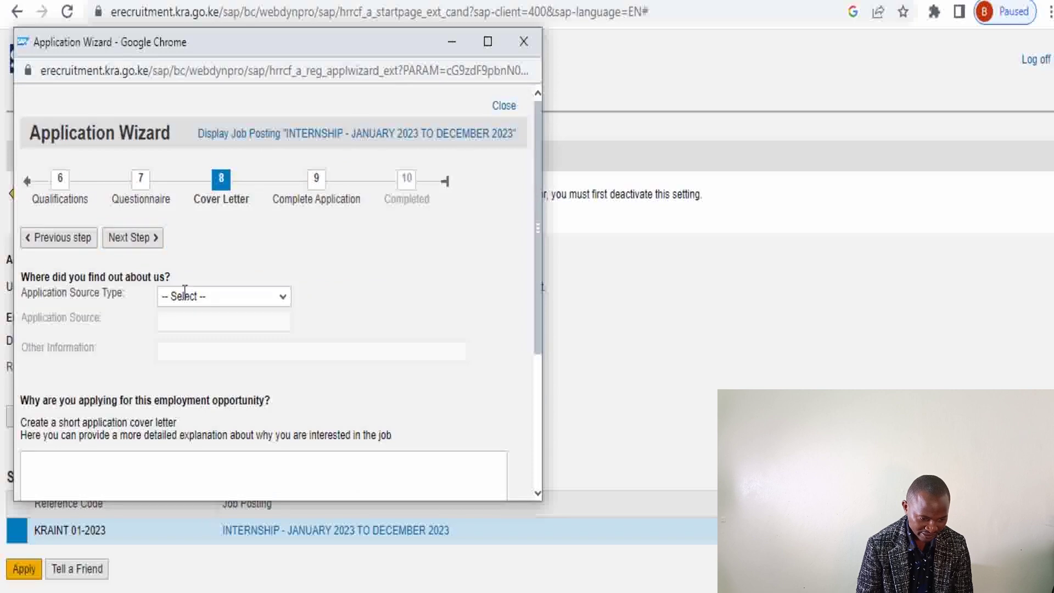
Set the application source type to Media, leaving Newspaper as the application source
{"action": "left_click", "coordinate": [283, 302]}
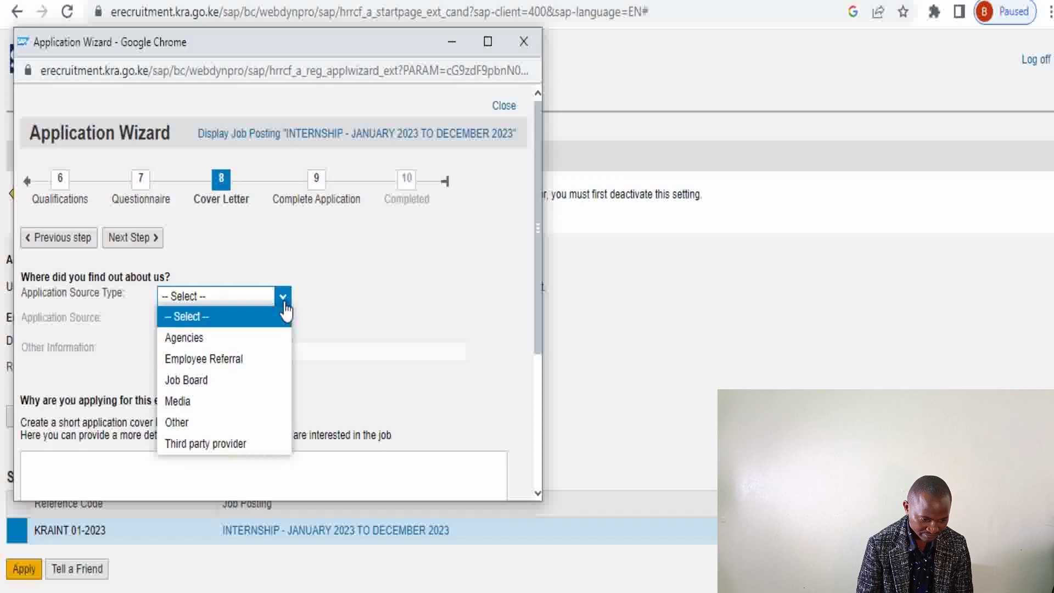
{"action": "left_click", "coordinate": [231, 365]}
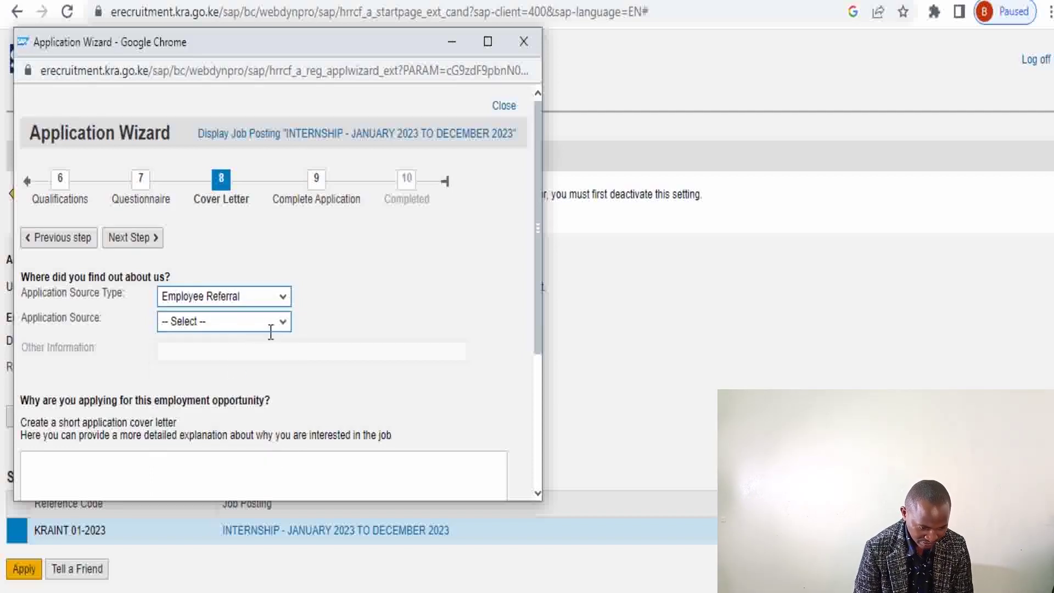
{"action": "left_click", "coordinate": [289, 328]}
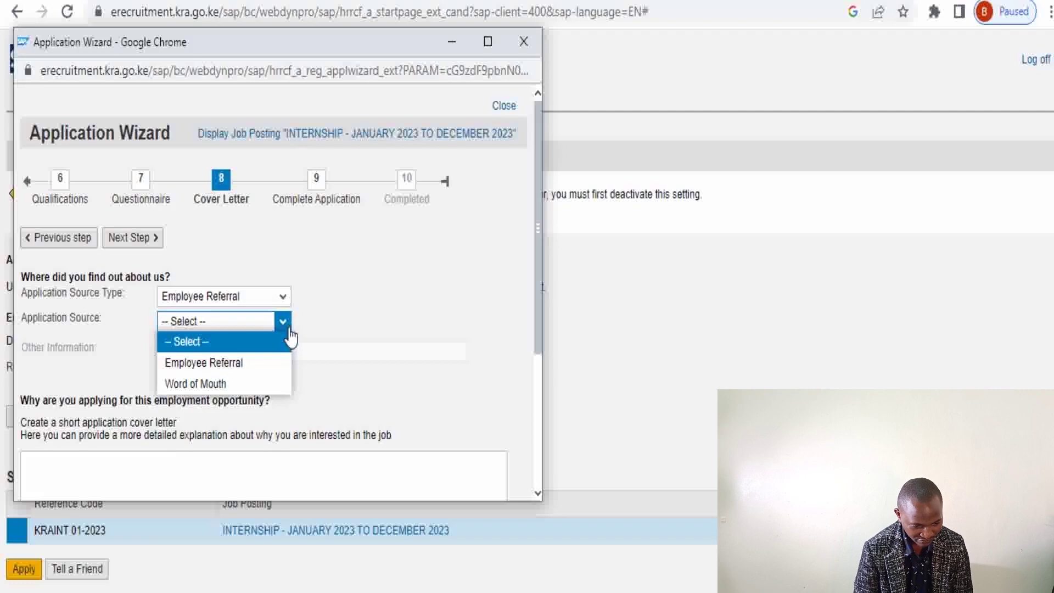
{"action": "left_click", "coordinate": [222, 383]}
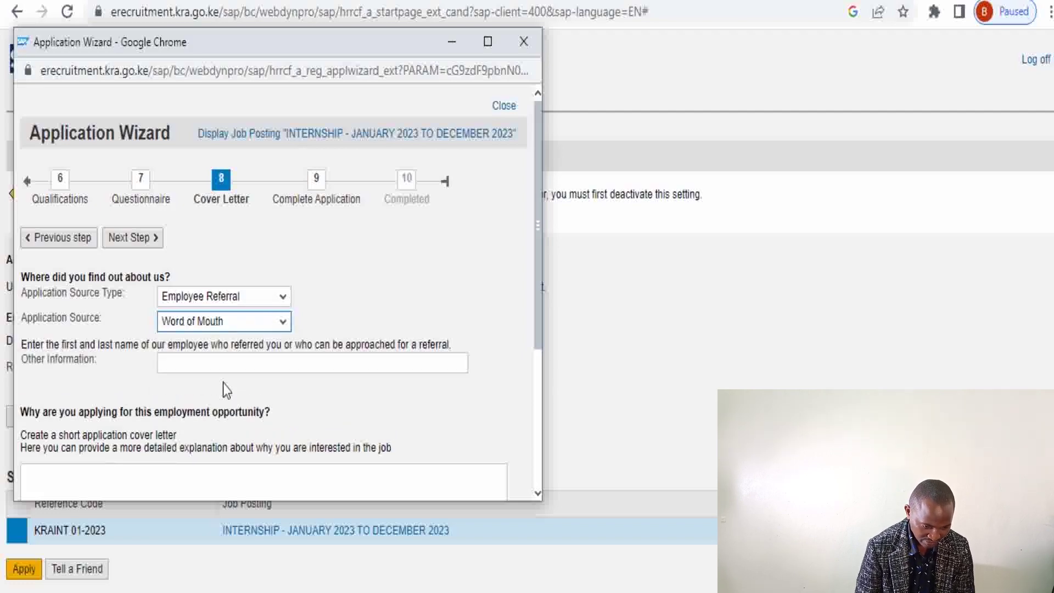
{"action": "left_click", "coordinate": [283, 303]}
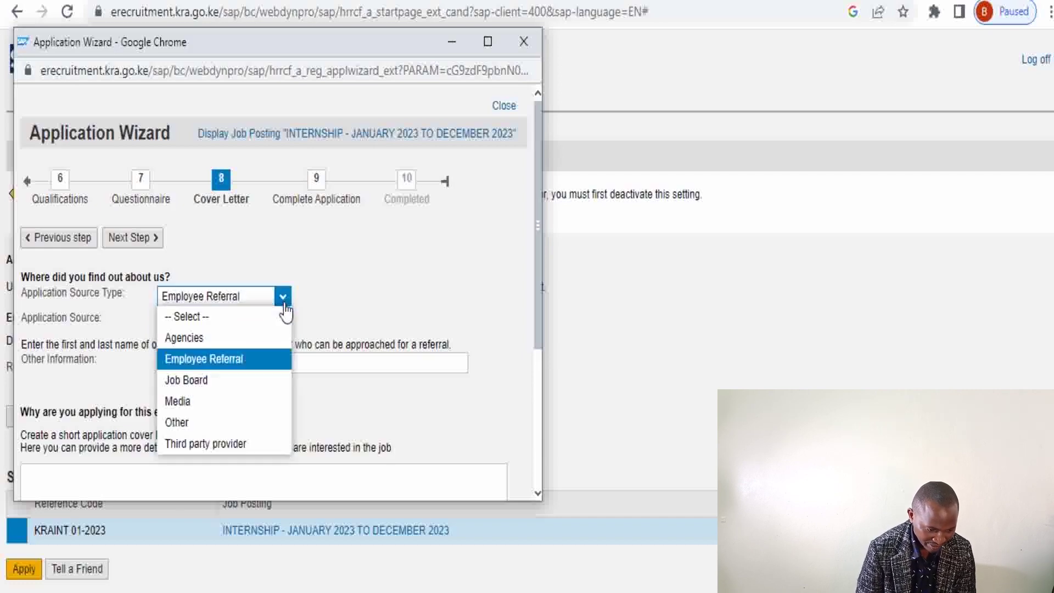
{"action": "left_click", "coordinate": [238, 410]}
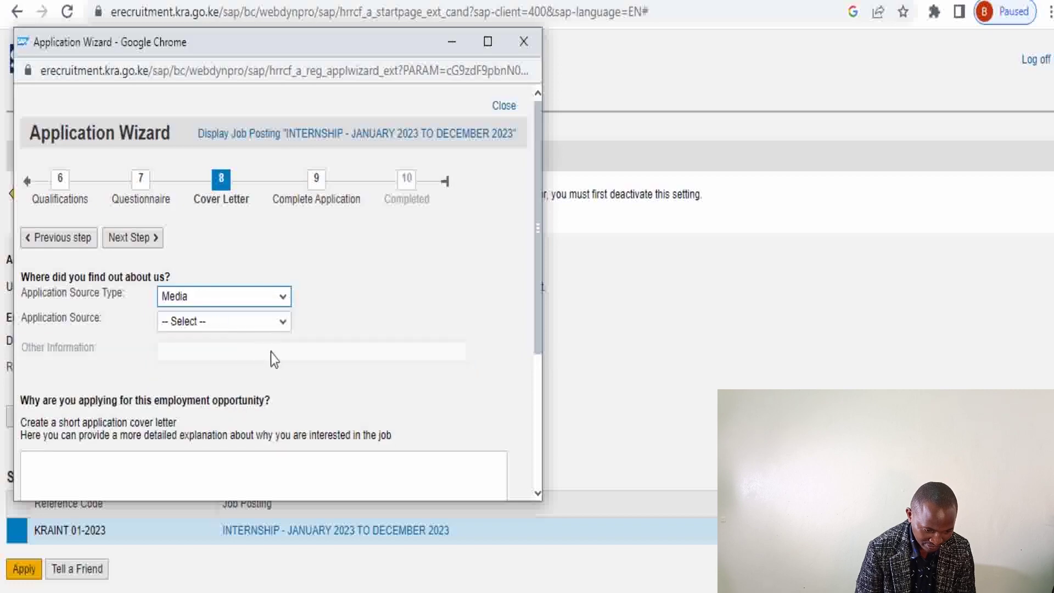
{"action": "scroll", "coordinate": [268, 357], "scroll_direction": "down", "scroll_amount": 3}
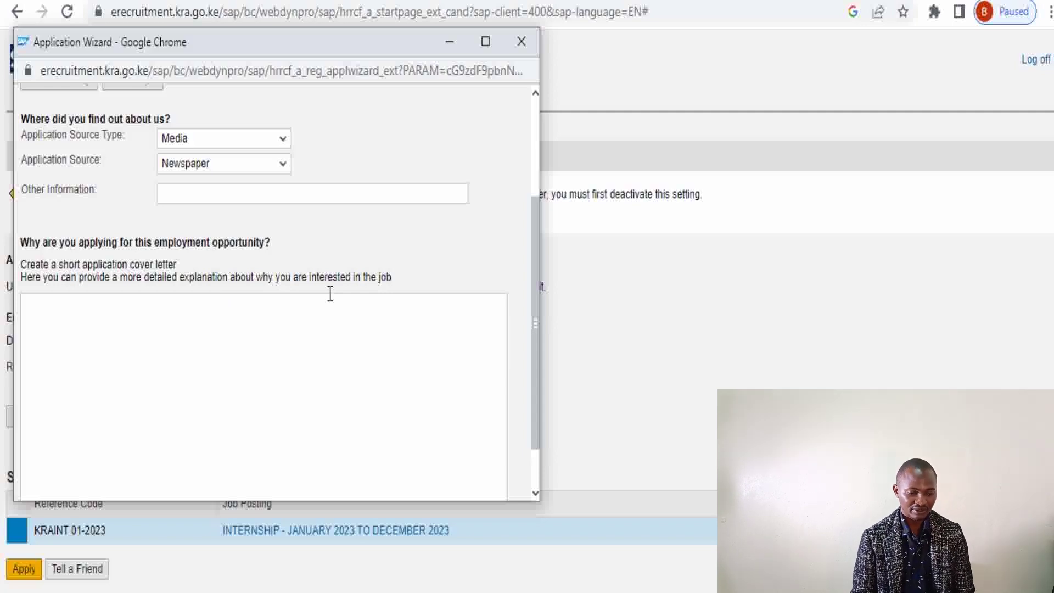
Review the cover letter box and advance to step 9 with its Form.pdf preview
{"action": "left_click_drag", "start_coordinate": [536, 357], "coordinate": [534, 449]}
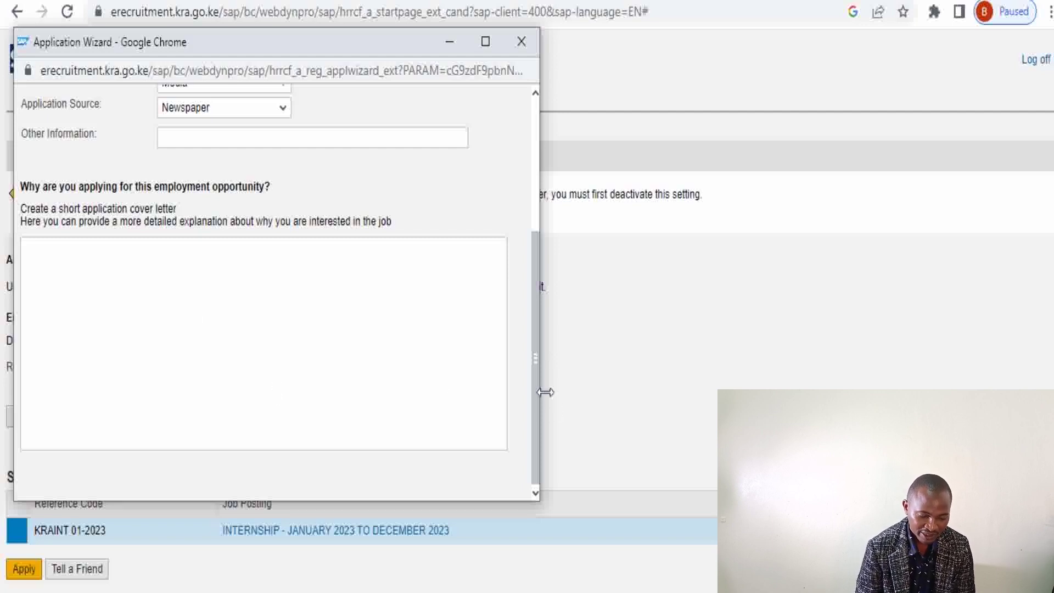
{"action": "left_click_drag", "start_coordinate": [534, 381], "coordinate": [535, 341]}
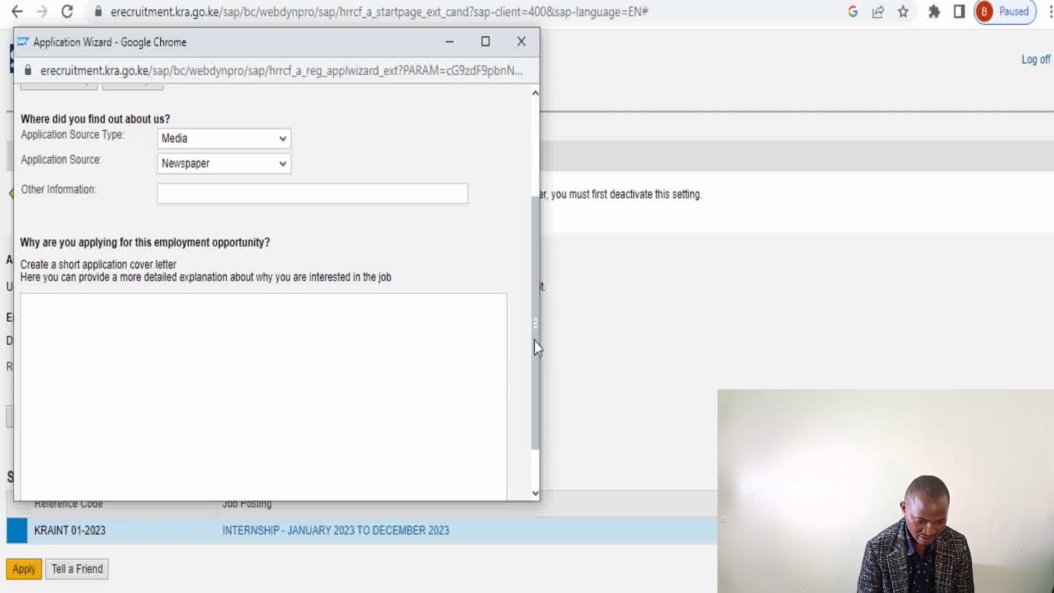
{"action": "scroll", "coordinate": [535, 341], "scroll_direction": "up", "scroll_amount": 3}
{"action": "left_click", "coordinate": [75, 467]}
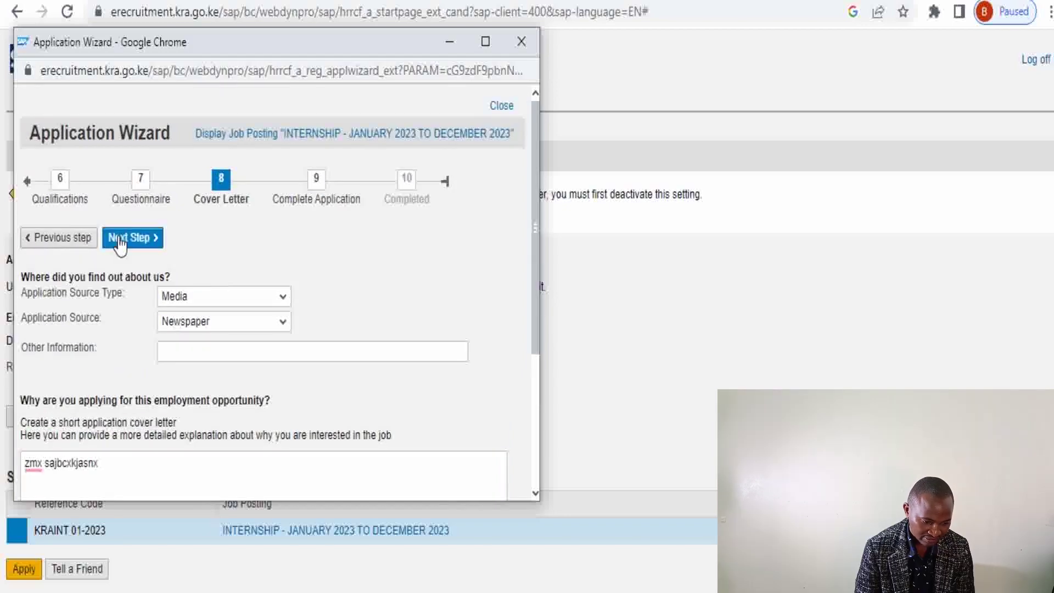
{"action": "left_click", "coordinate": [118, 238]}
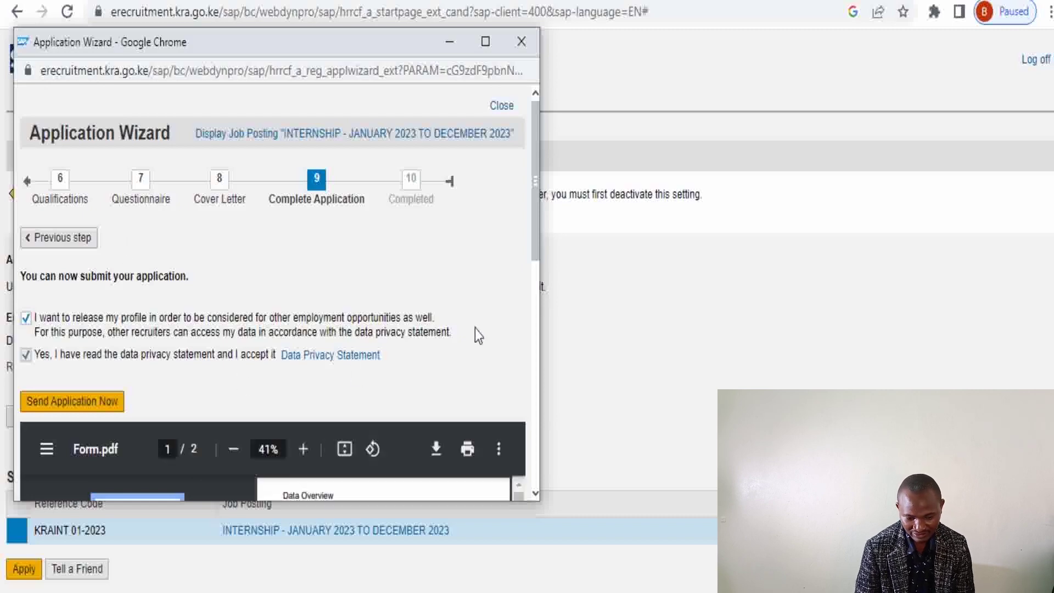
Download Form.pdf and save it to the Video support folder on drive D
{"action": "scroll", "coordinate": [528, 229], "scroll_direction": "down", "scroll_amount": 5}
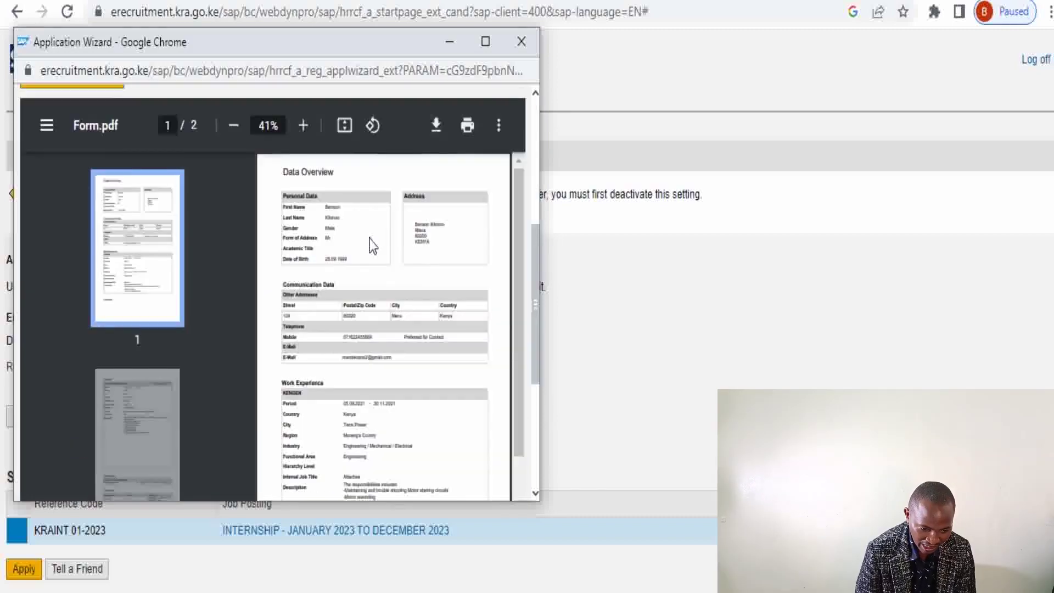
{"action": "left_click", "coordinate": [436, 126]}
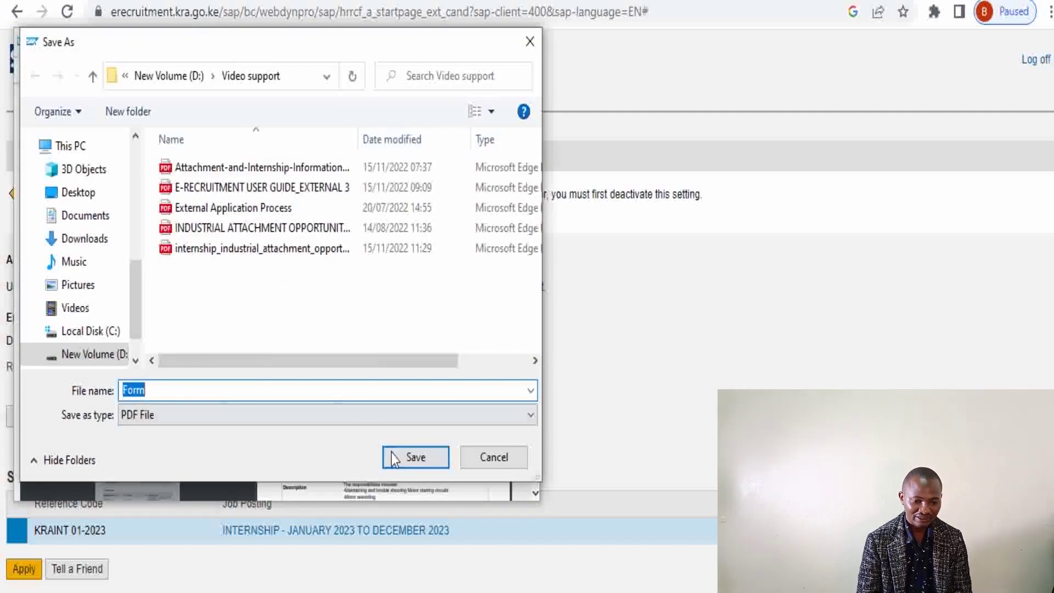
{"action": "left_click", "coordinate": [405, 456]}
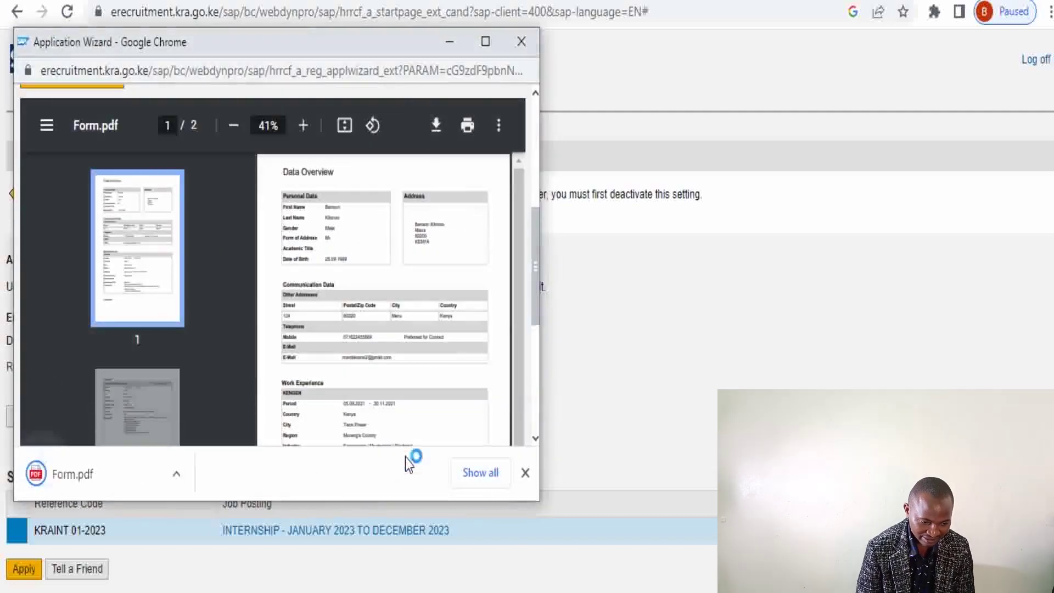
{"action": "scroll", "coordinate": [263, 329], "scroll_direction": "up", "scroll_amount": 5}
{"action": "mouse_move", "coordinate": [24, 358]}
{"action": "left_mouse_down"}
{"action": "mouse_move", "coordinate": [71, 459]}
{"action": "mouse_move", "coordinate": [172, 463]}
{"action": "left_mouse_up"}
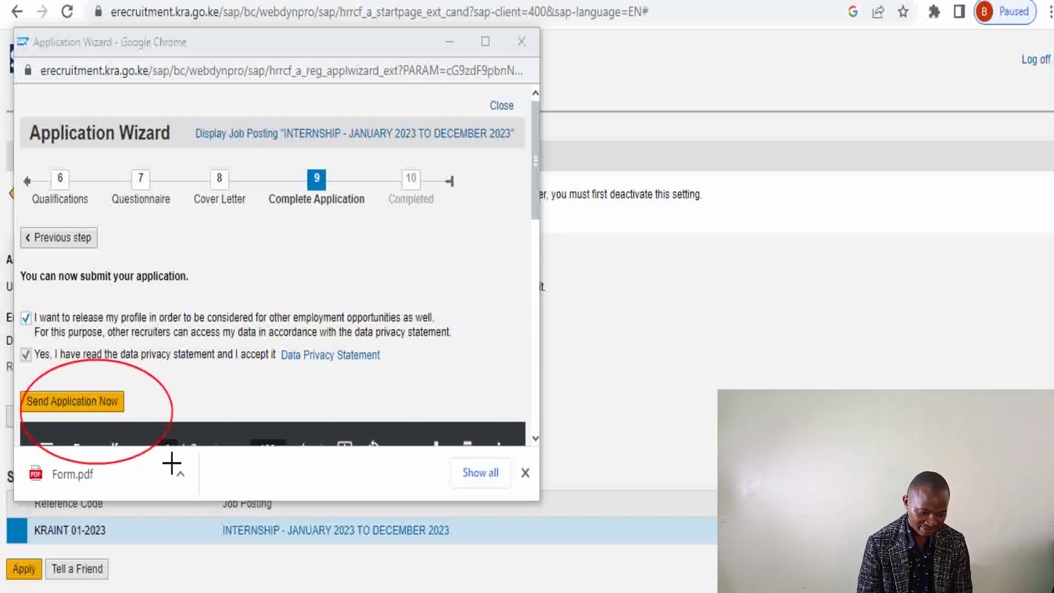
Try sending the application, jump to the unanswered questionnaire questions and enter None
{"action": "key", "text": "Escape"}
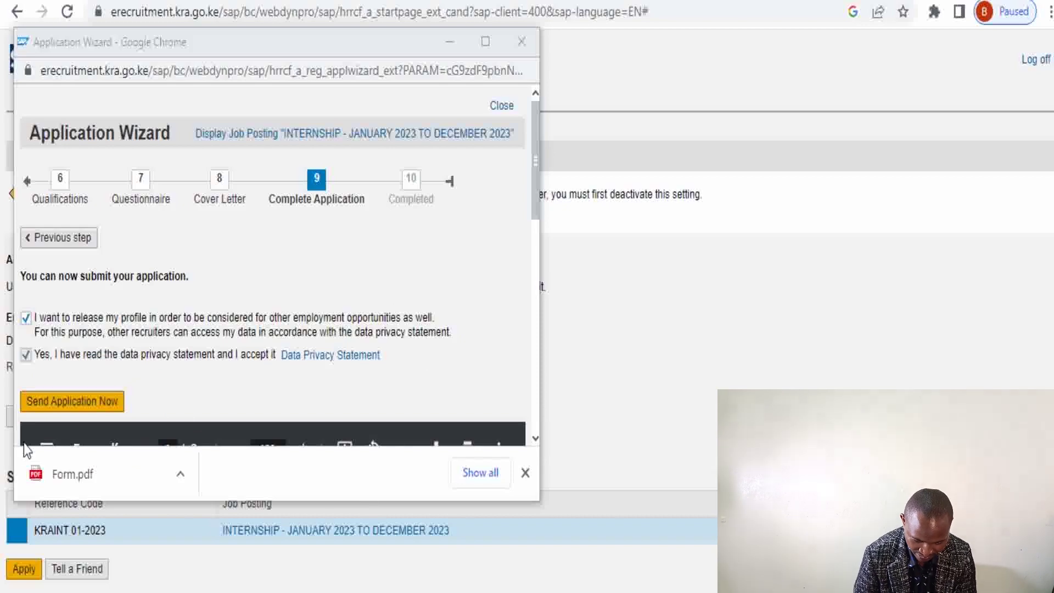
{"action": "left_click", "coordinate": [49, 403]}
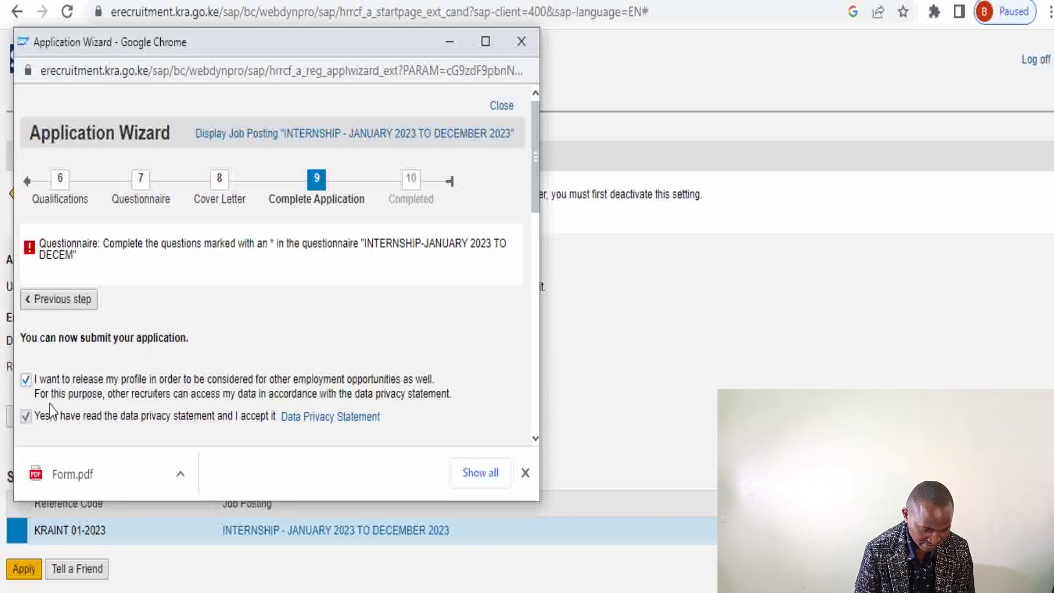
{"action": "left_click", "coordinate": [110, 245]}
{"action": "type", "text": "None"}
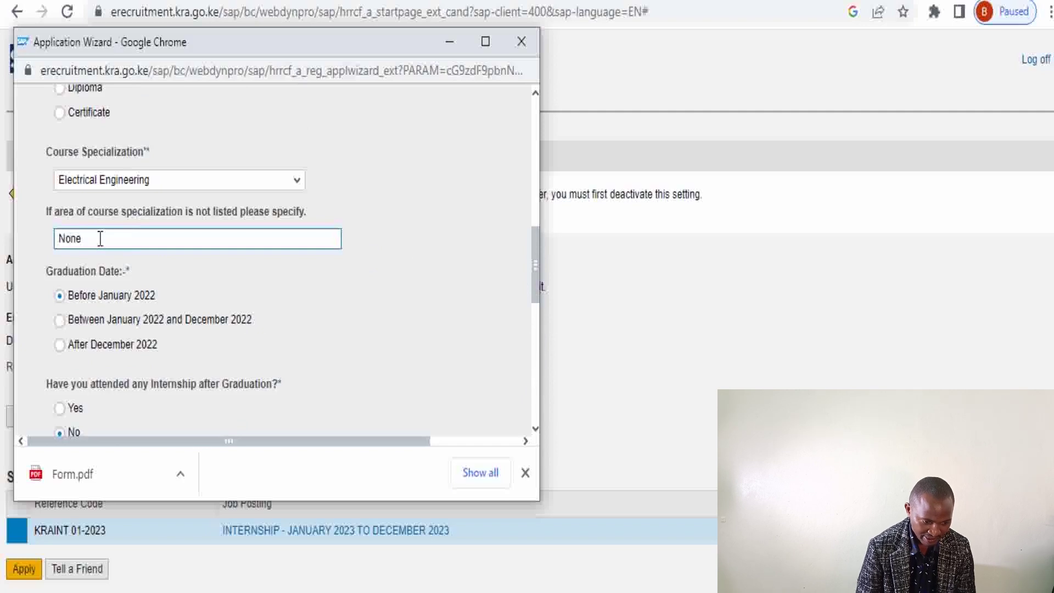
Fill the PWD registration number with None and move on to Complete Application
{"action": "left_click_drag", "start_coordinate": [536, 253], "coordinate": [535, 331]}
{"action": "left_click", "coordinate": [147, 327]}
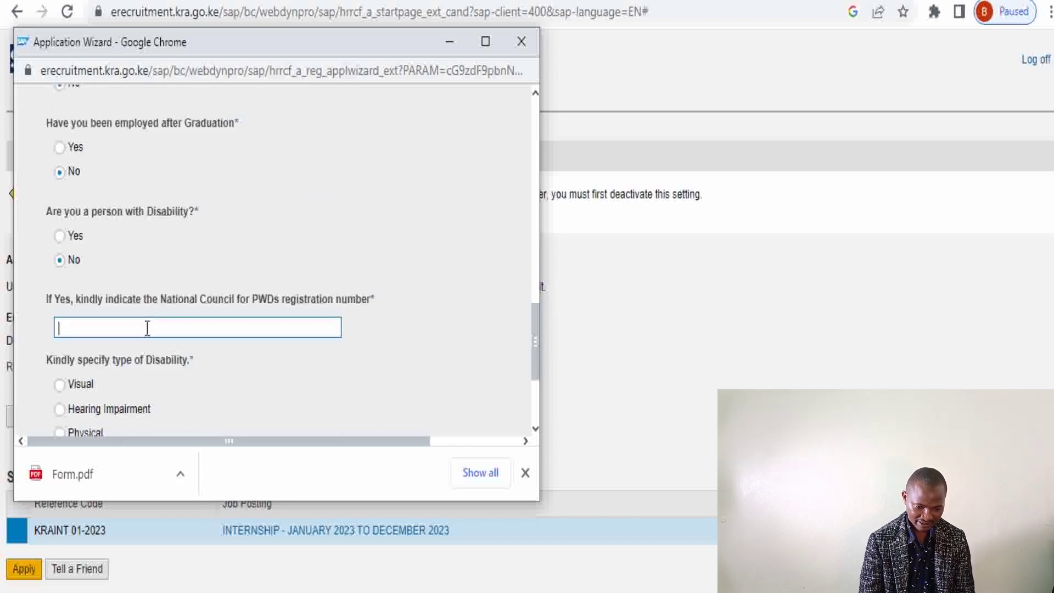
{"action": "type", "text": "None"}
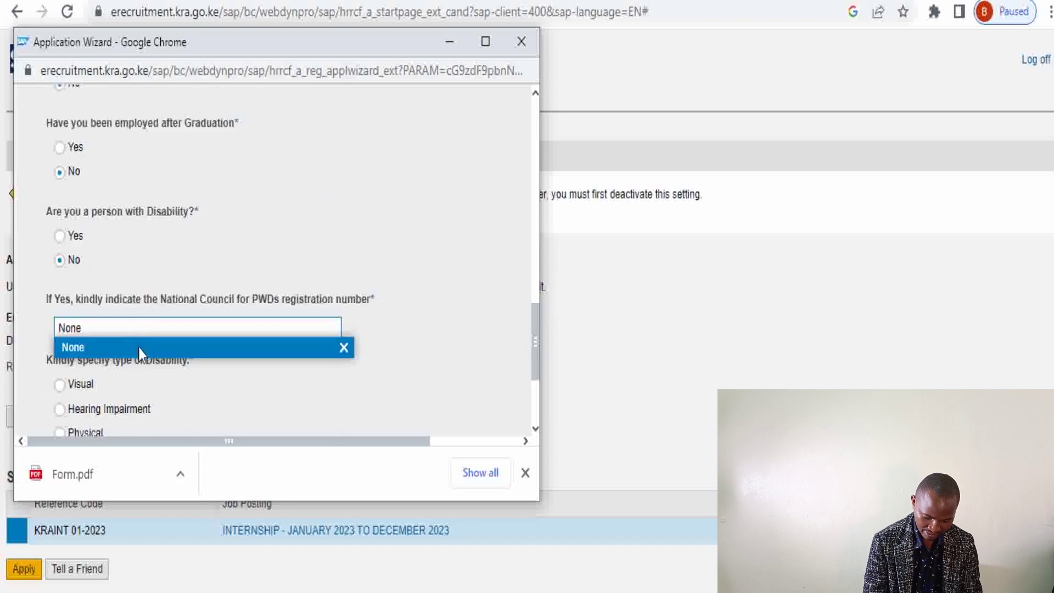
{"action": "left_click", "coordinate": [140, 351]}
{"action": "left_click_drag", "start_coordinate": [535, 347], "coordinate": [529, 115]}
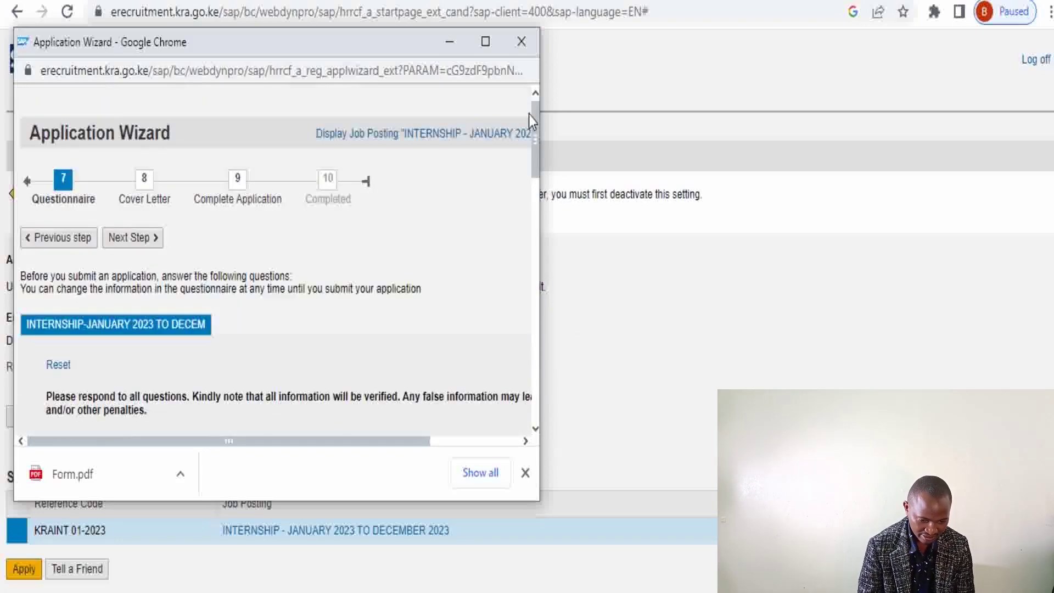
{"action": "left_click", "coordinate": [143, 241]}
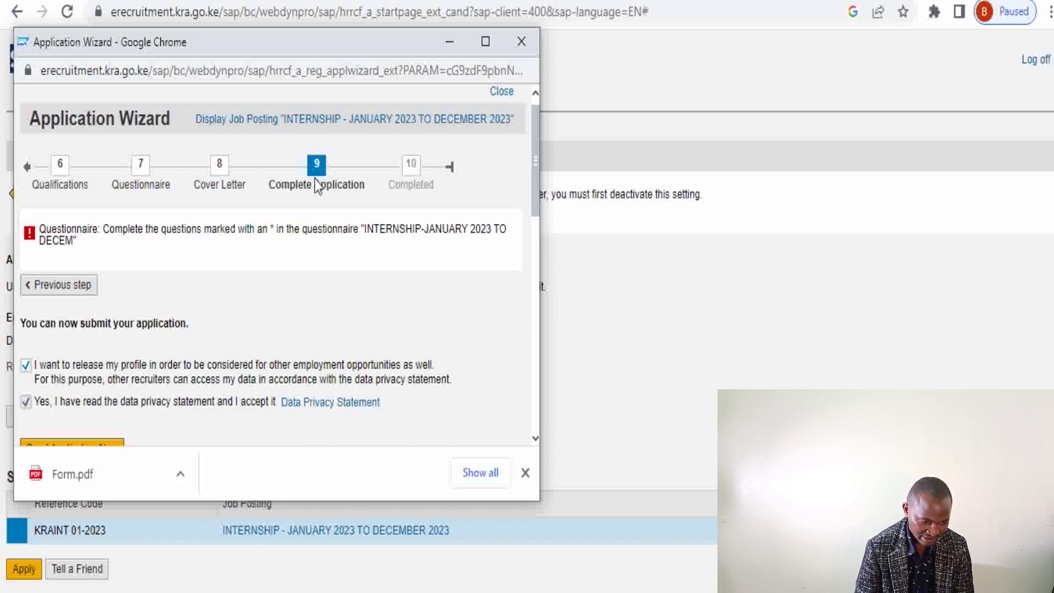
Go back to step 7 Questionnaire and scroll through the remaining answers
{"action": "left_click", "coordinate": [140, 164]}
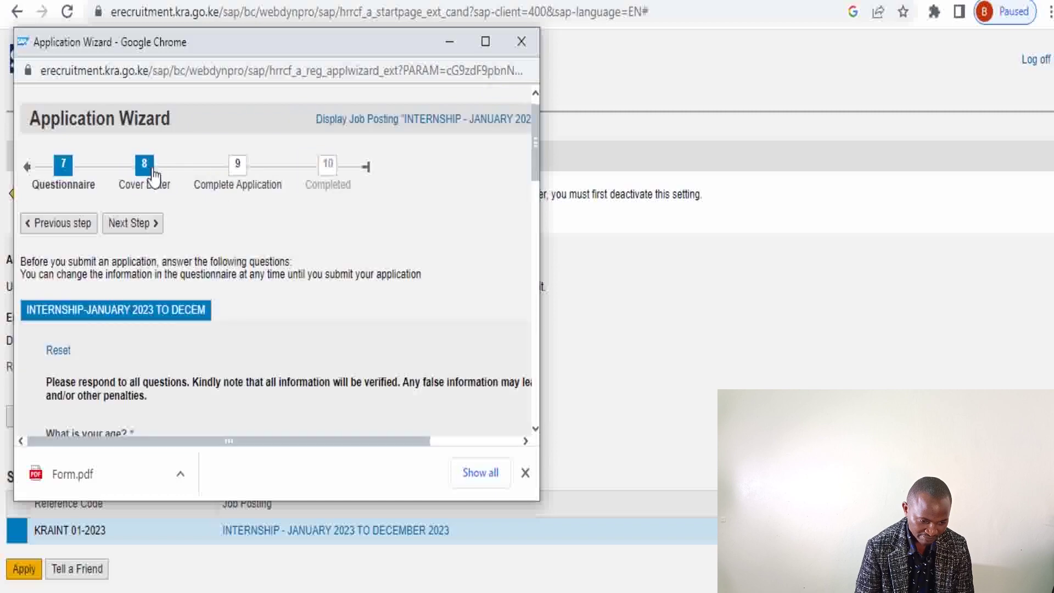
{"action": "left_click_drag", "start_coordinate": [535, 154], "coordinate": [558, 401]}
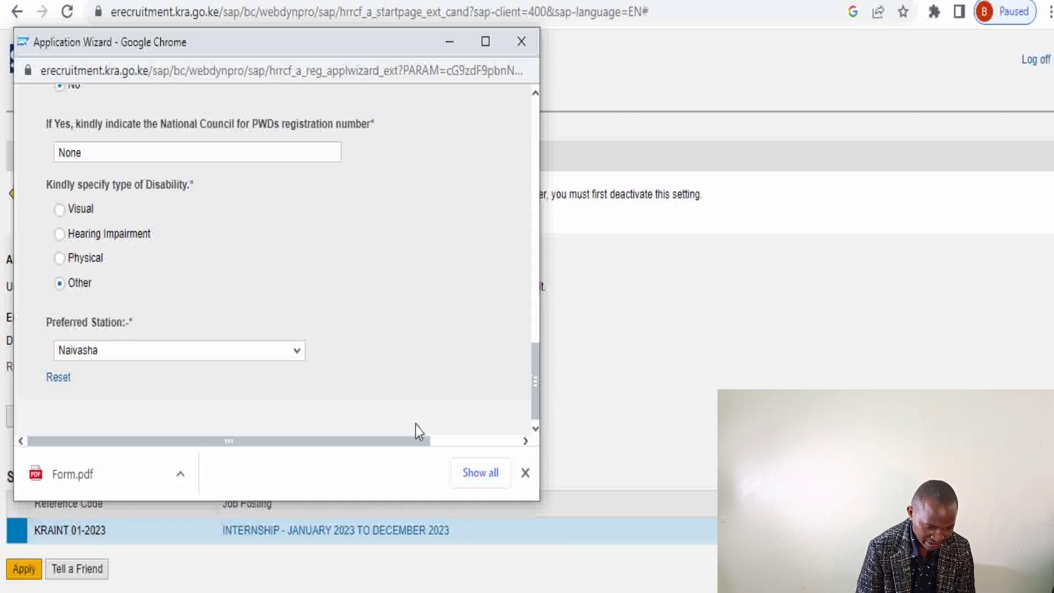
{"action": "left_click_drag", "start_coordinate": [535, 400], "coordinate": [535, 152]}
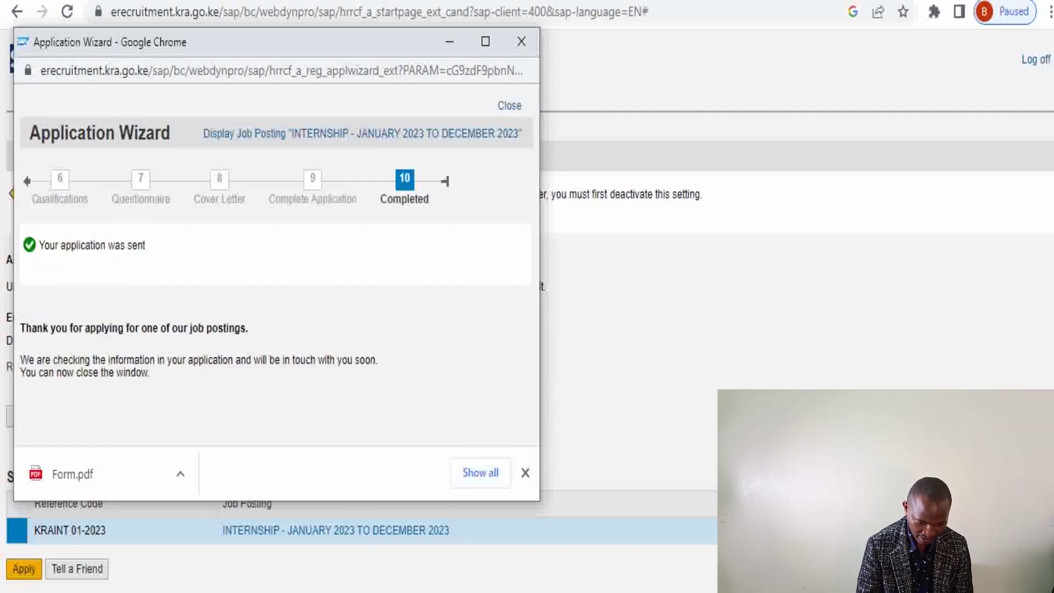
{"action": "key", "text": "super+shift+s"}
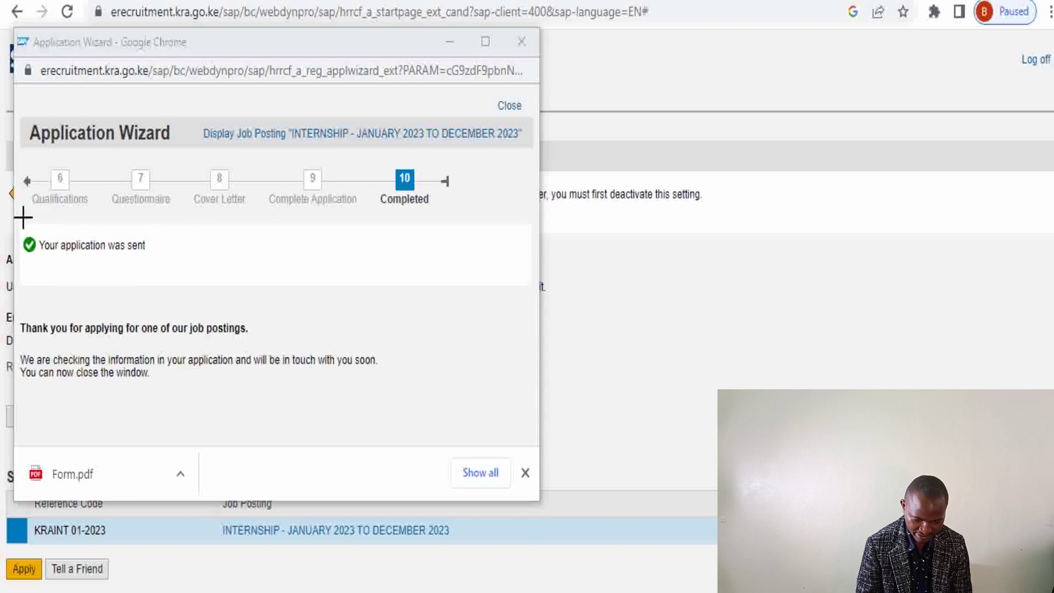
{"action": "mouse_move", "coordinate": [22, 214]}
{"action": "left_mouse_down"}
{"action": "mouse_move", "coordinate": [26, 254]}
{"action": "mouse_move", "coordinate": [171, 285]}
{"action": "left_mouse_up"}
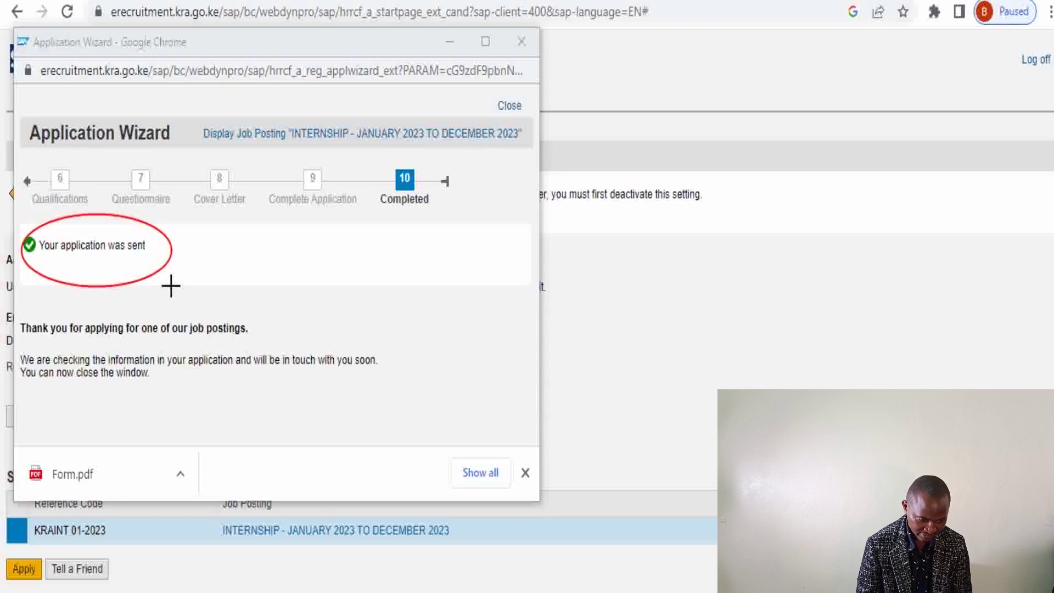